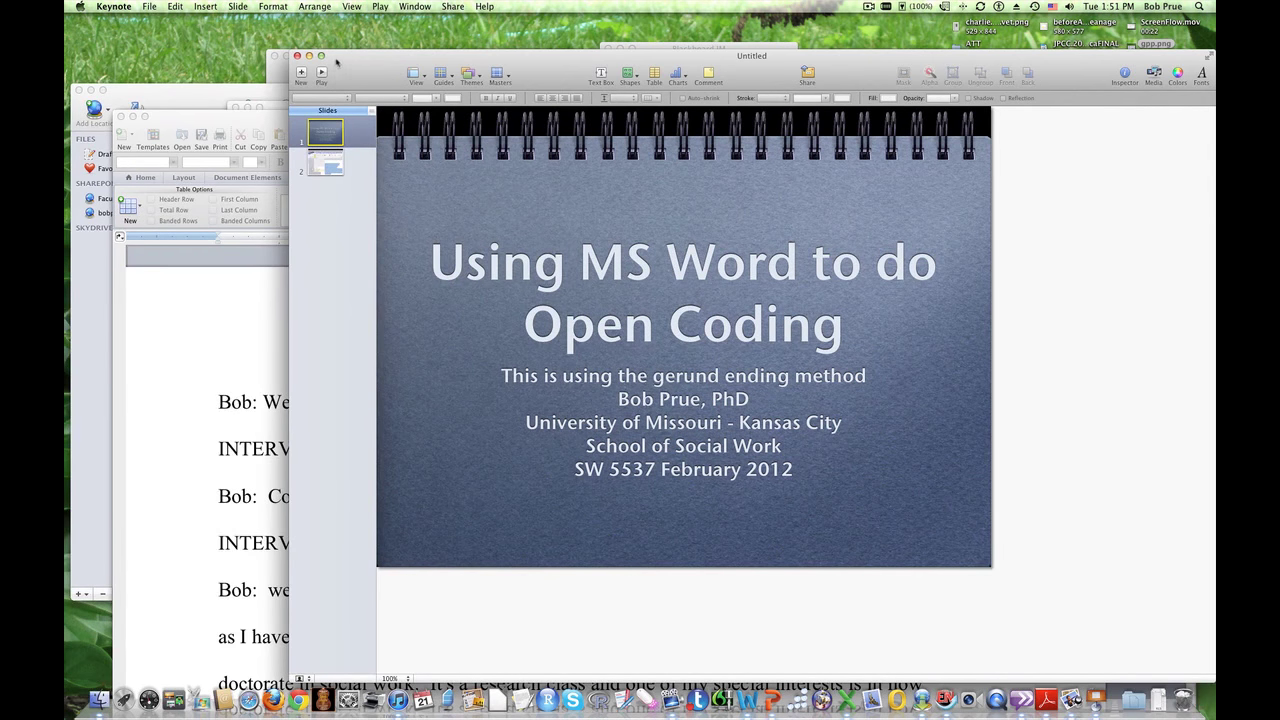
Step: Bring the Word transcript forward, drag its window to the top of the screen, and enlarge it from the corner
click(309, 56)
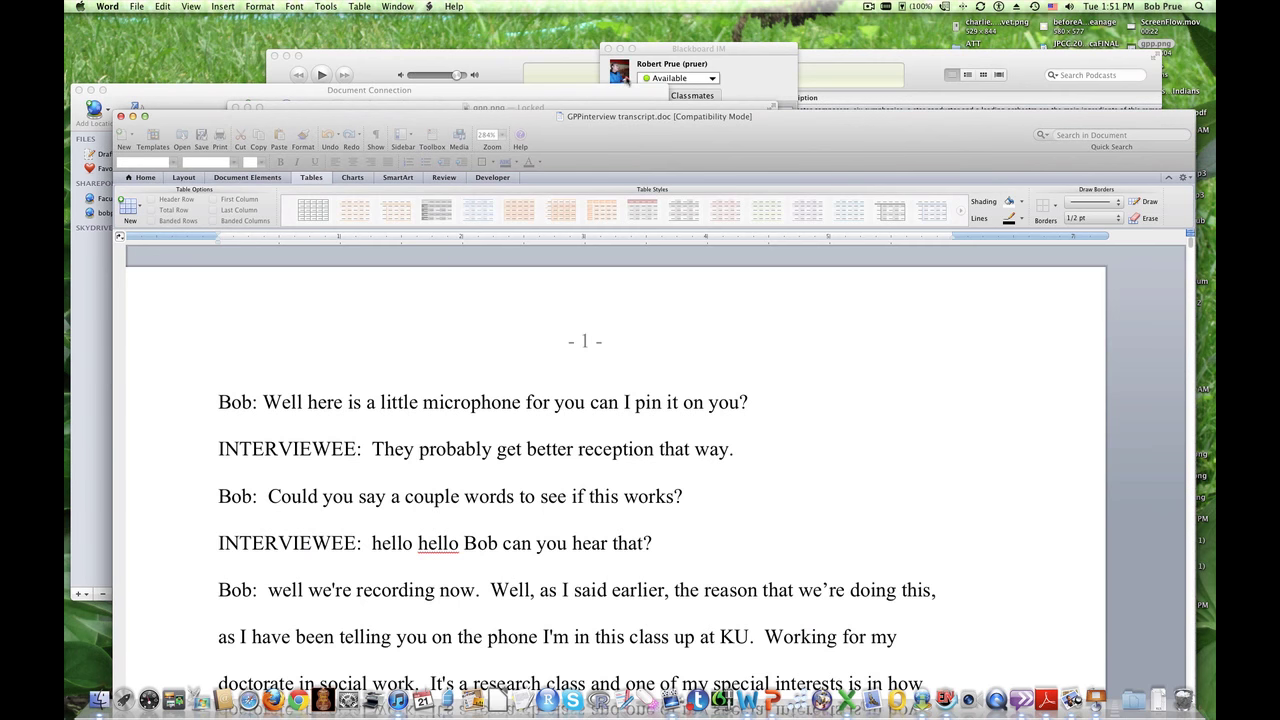
key(super+a)
drag(646, 122, 636, 64)
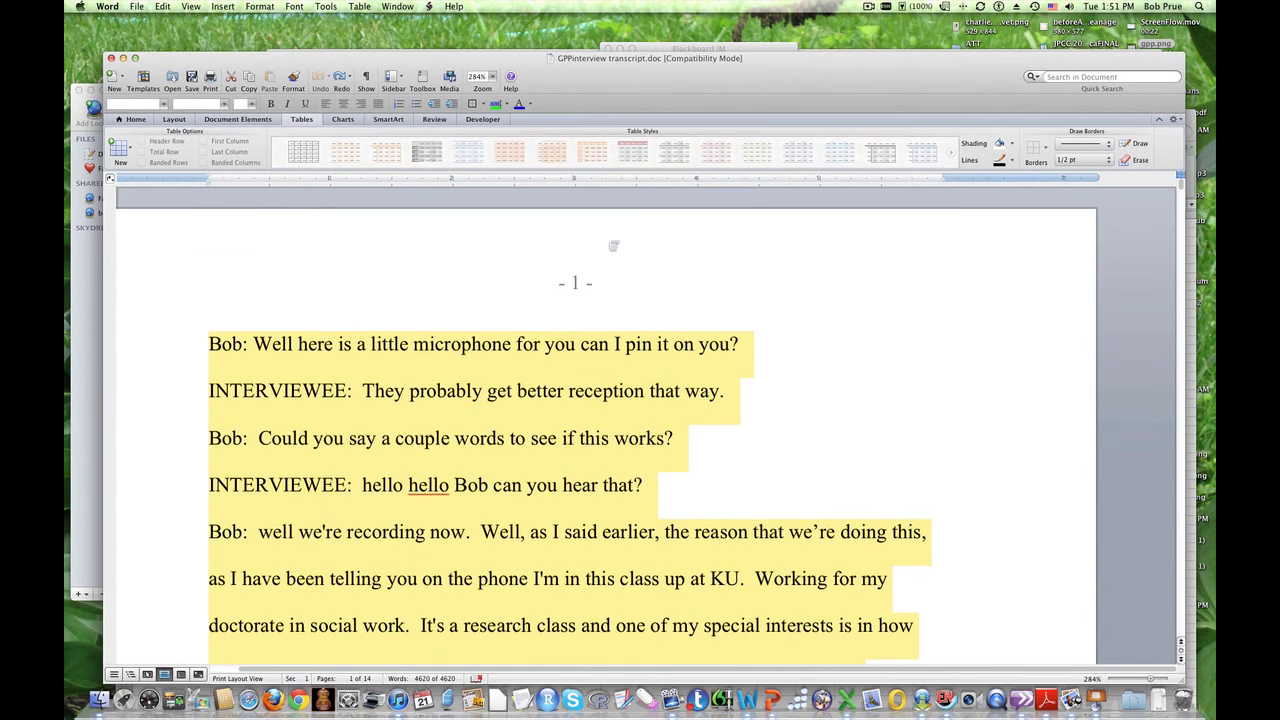
click(563, 401)
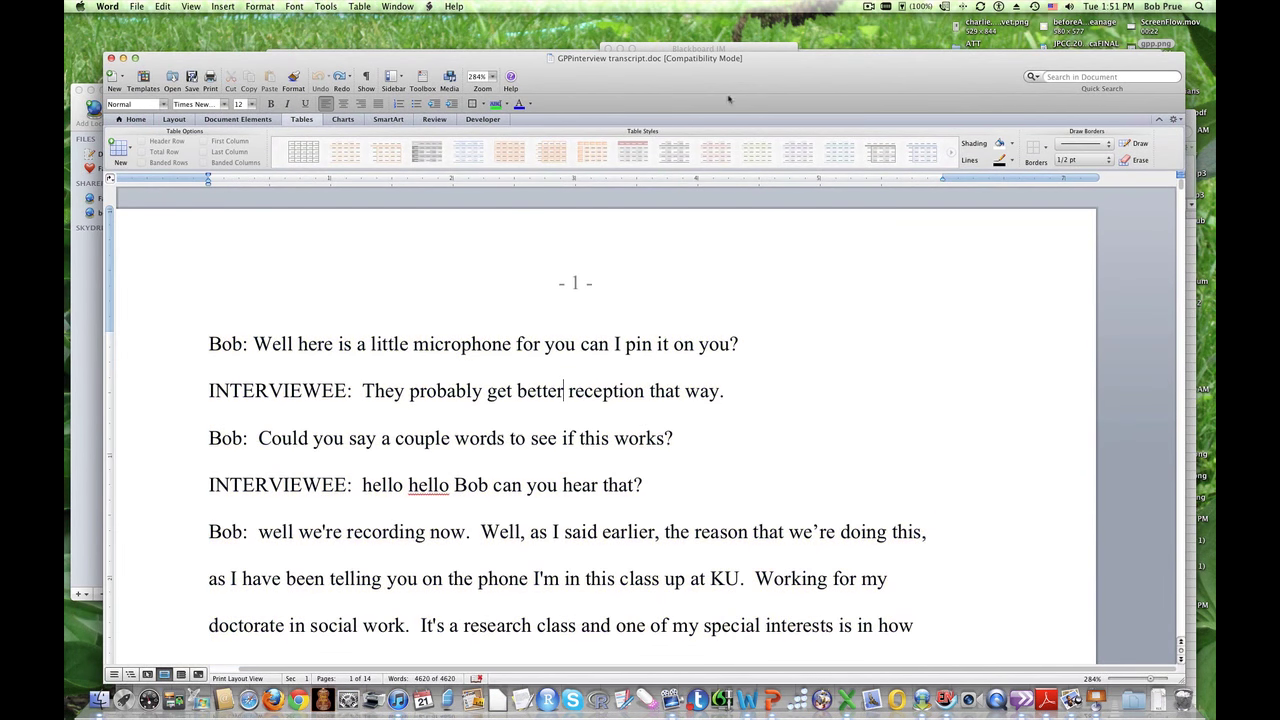
drag(748, 83, 748, 53)
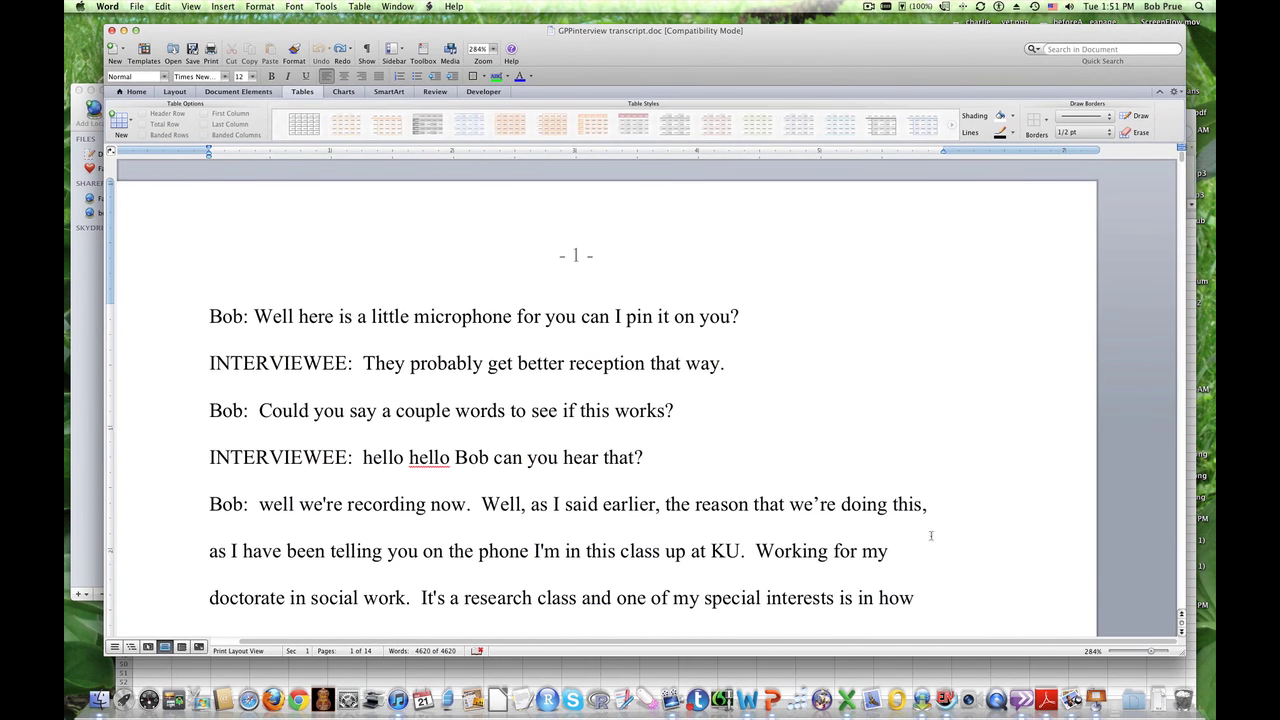
drag(1184, 652, 1184, 678)
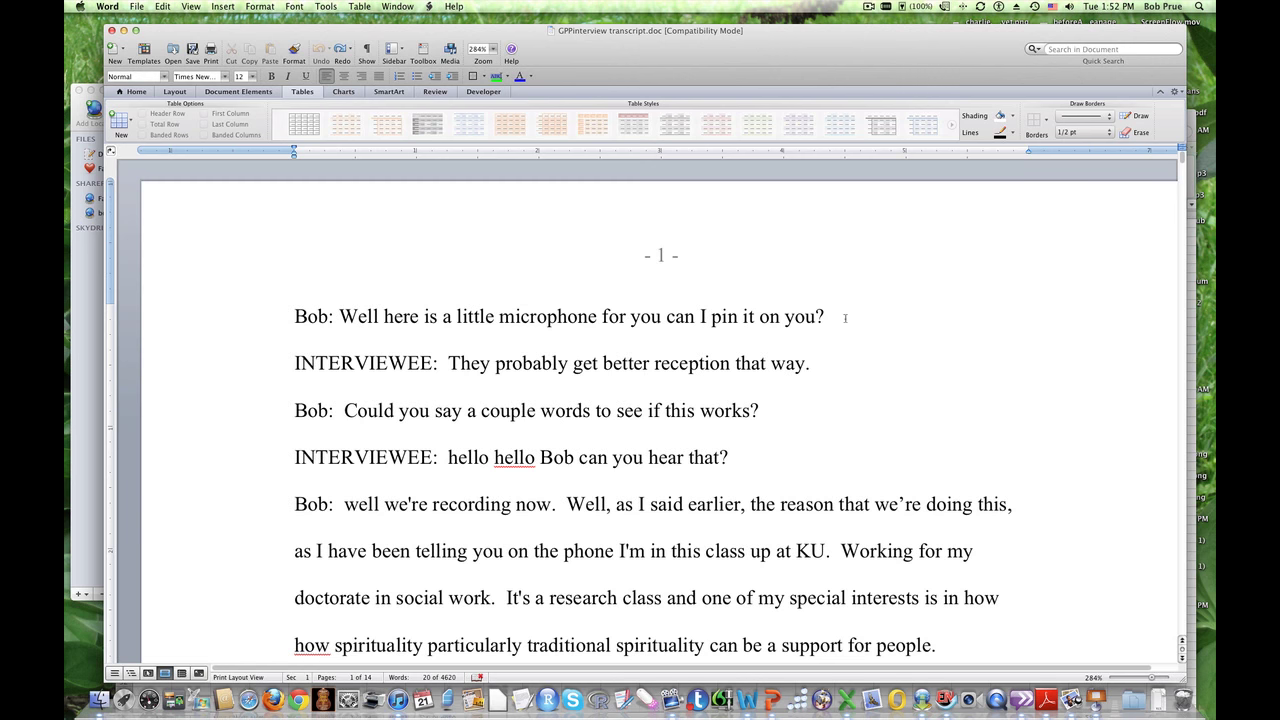
click(832, 316)
scroll(848, 370, down, 5)
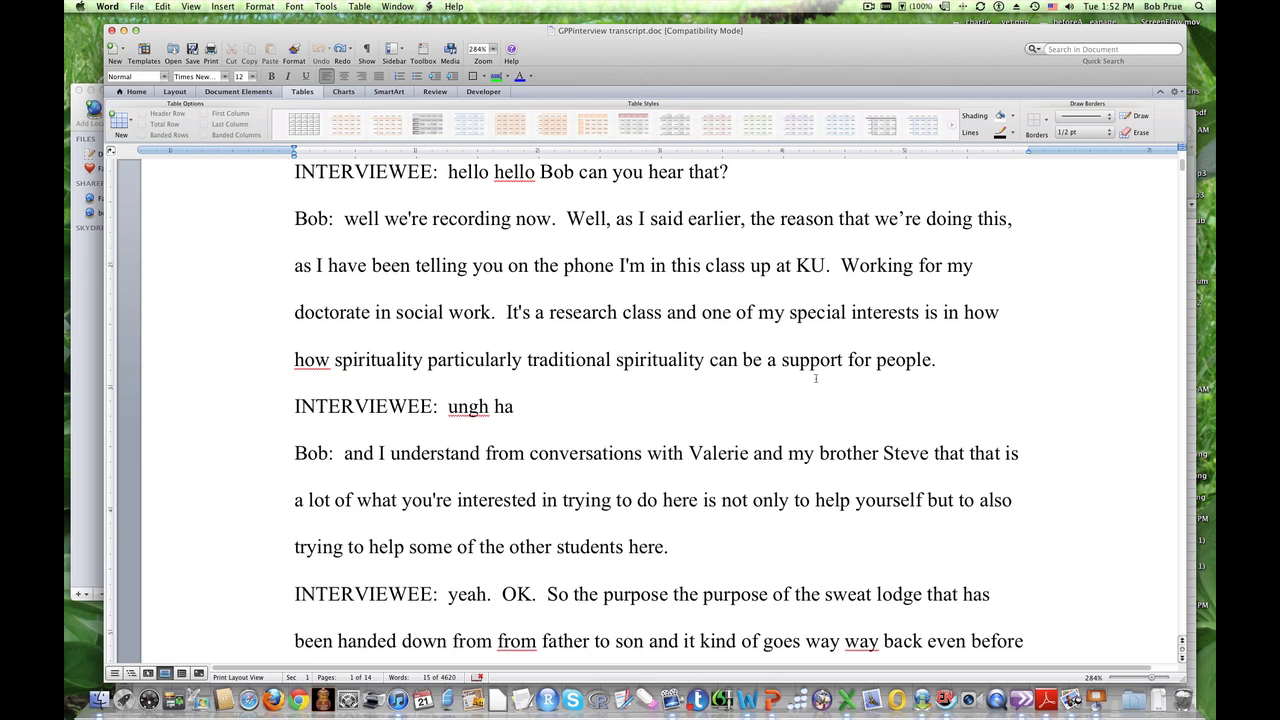
scroll(806, 376, down, 6)
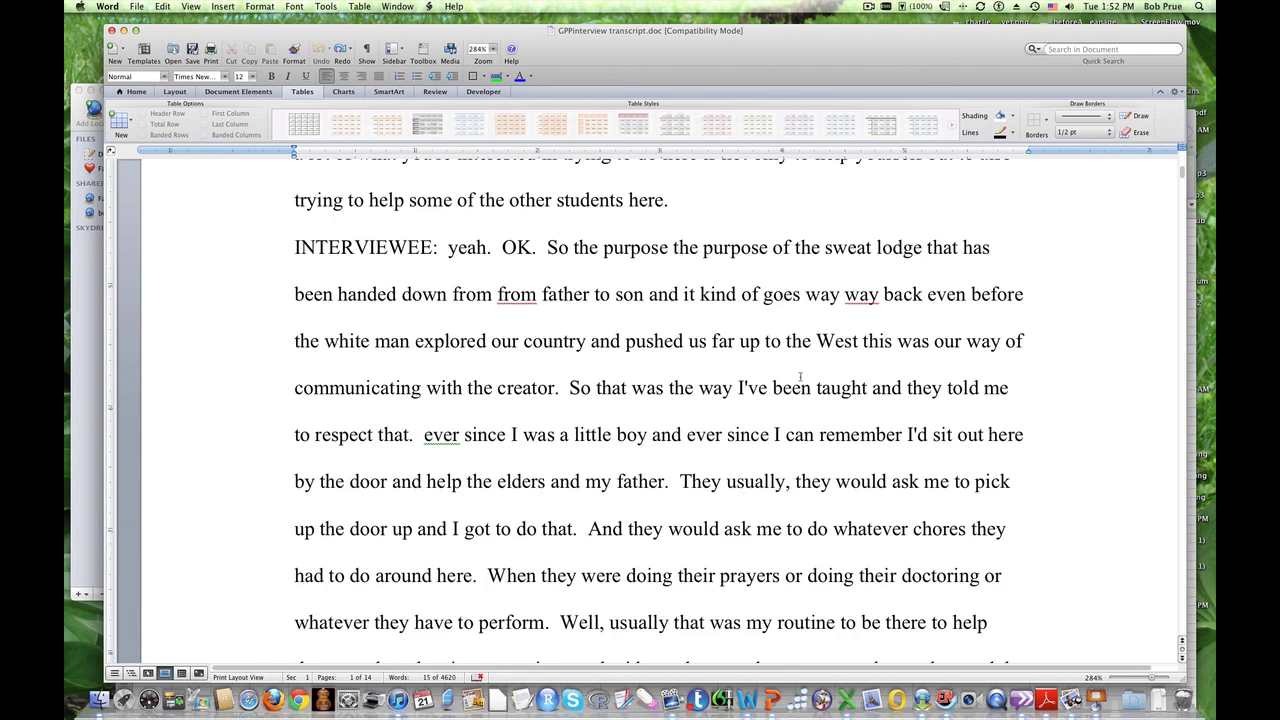
scroll(800, 377, down, 7)
scroll(799, 377, down, 4)
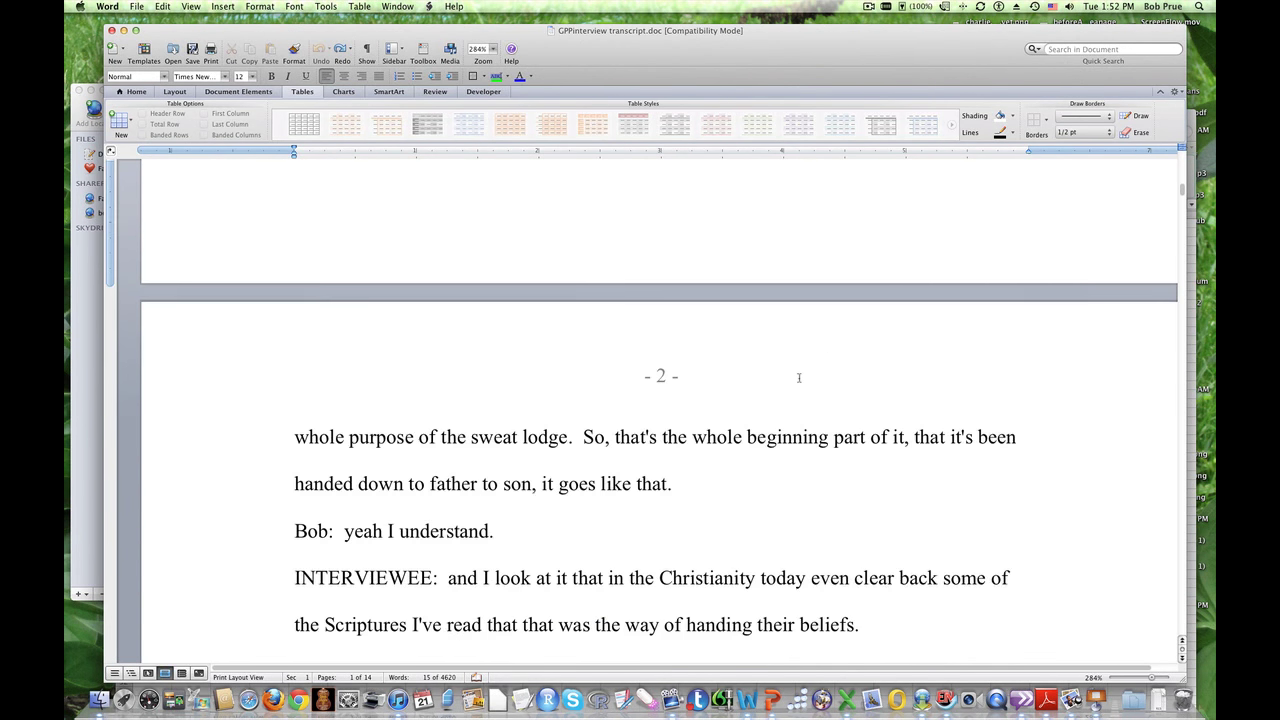
scroll(799, 377, up, 7)
scroll(799, 377, up, 2)
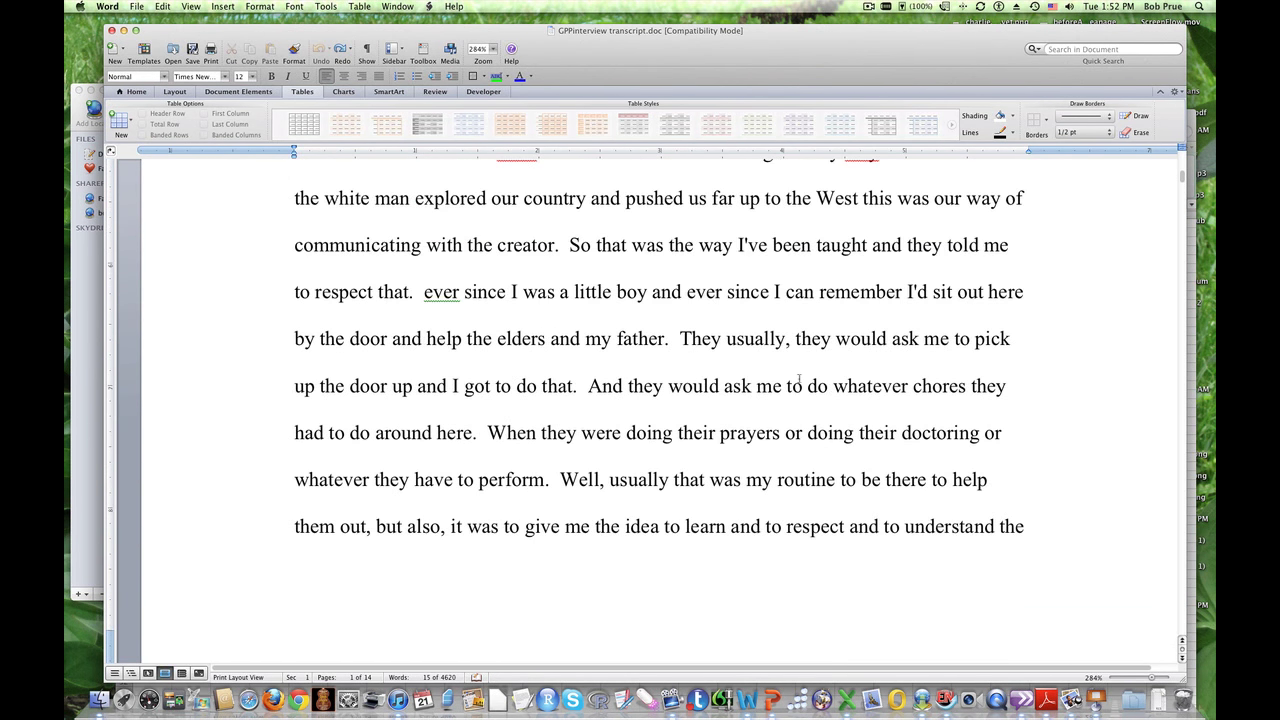
scroll(799, 379, up, 1)
scroll(798, 378, up, 2)
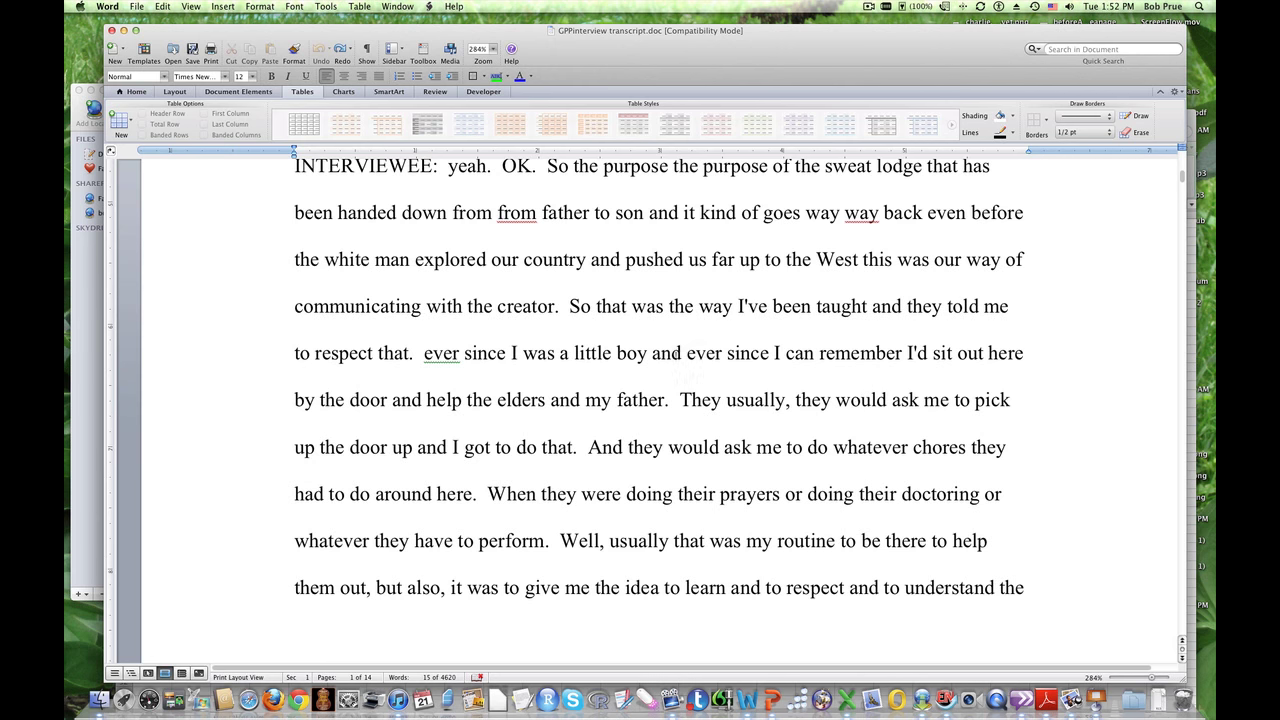
scroll(638, 399, down, 1)
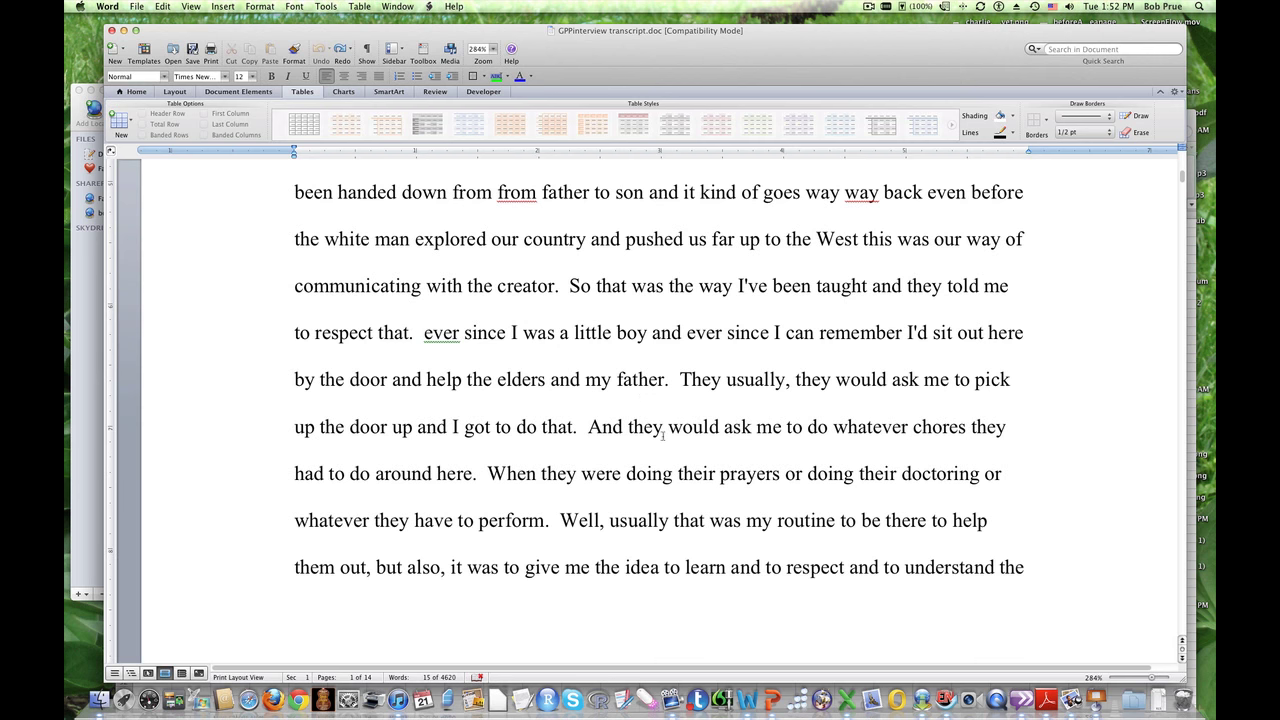
scroll(663, 436, down, 1)
scroll(651, 426, down, 2)
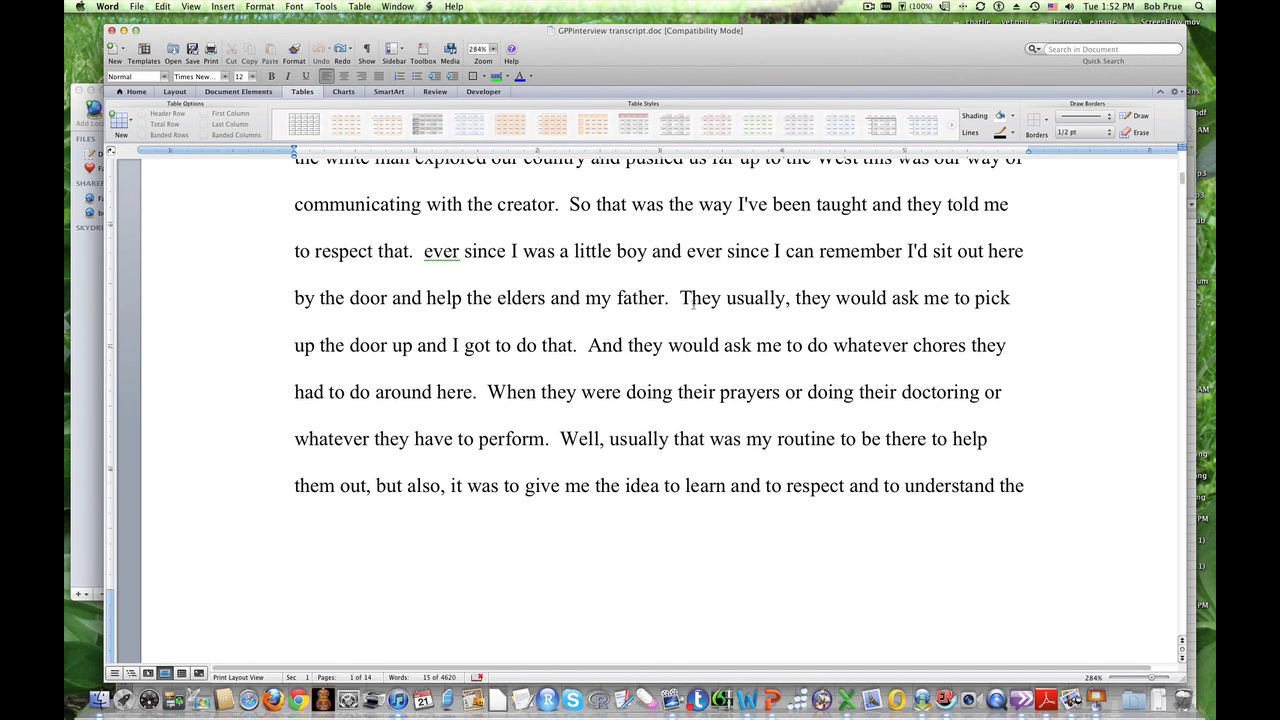
scroll(674, 417, down, 10)
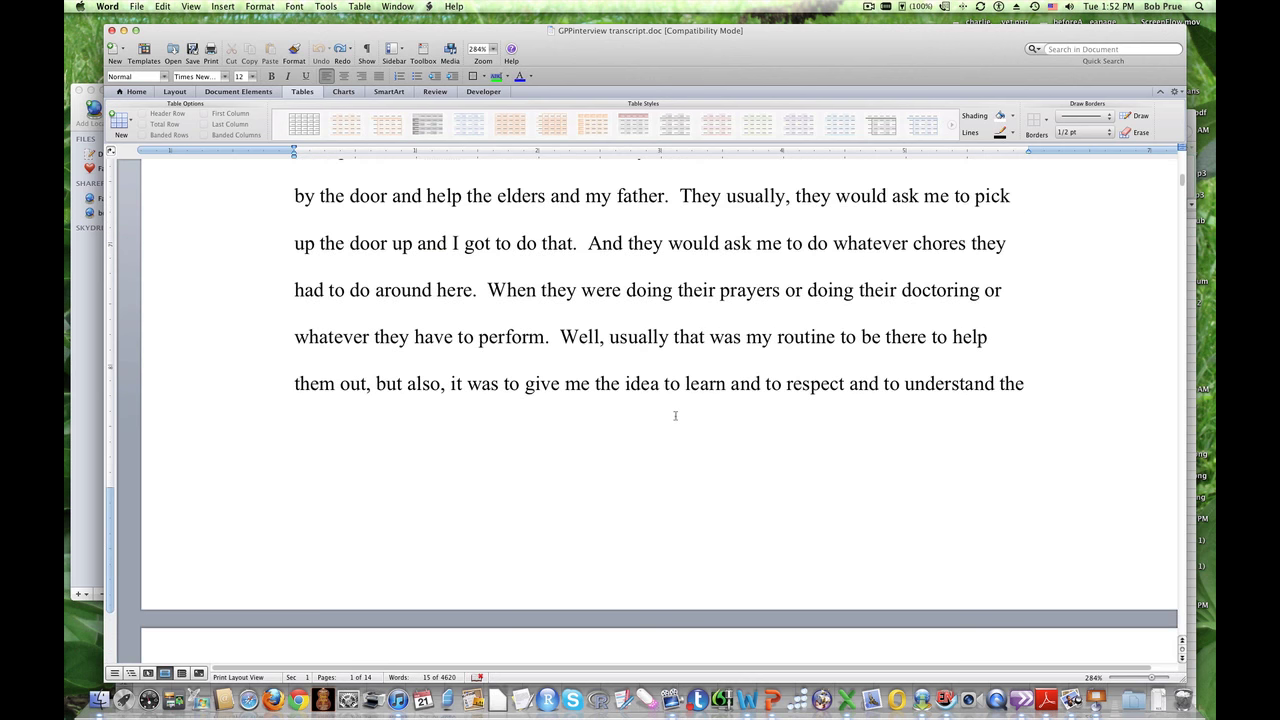
scroll(679, 420, down, 18)
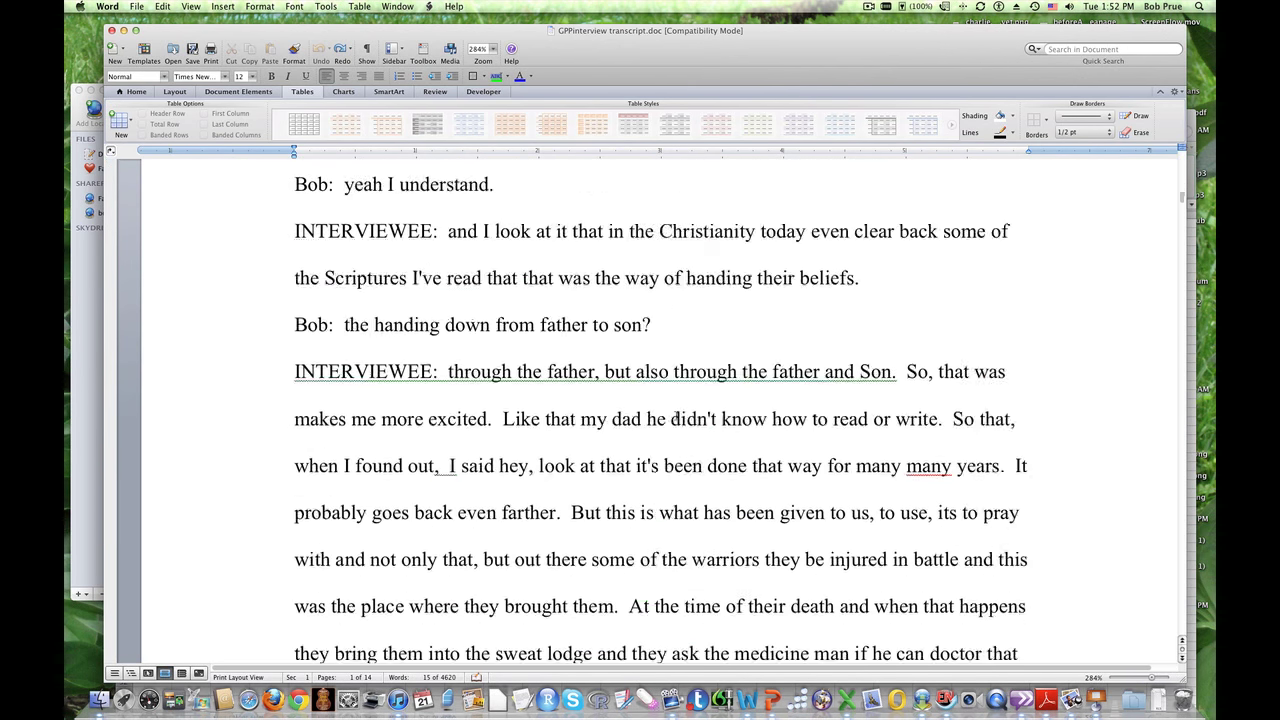
scroll(676, 415, down, 5)
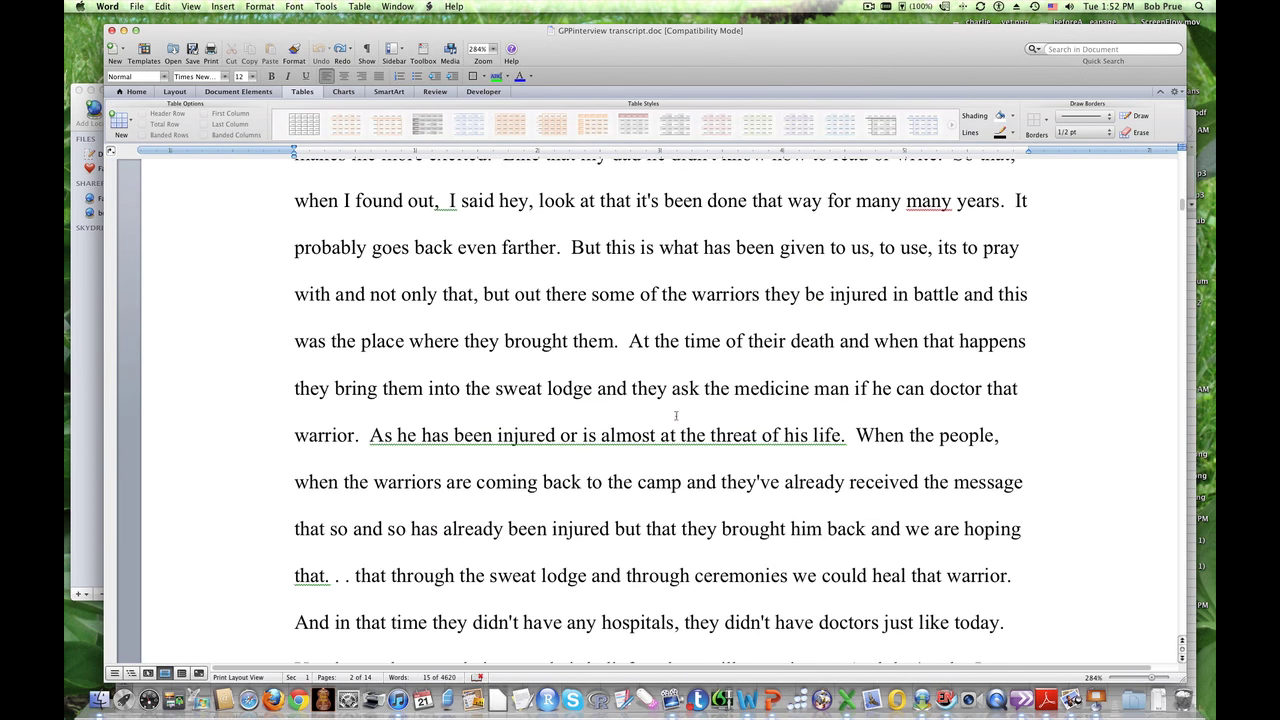
scroll(676, 415, up, 3)
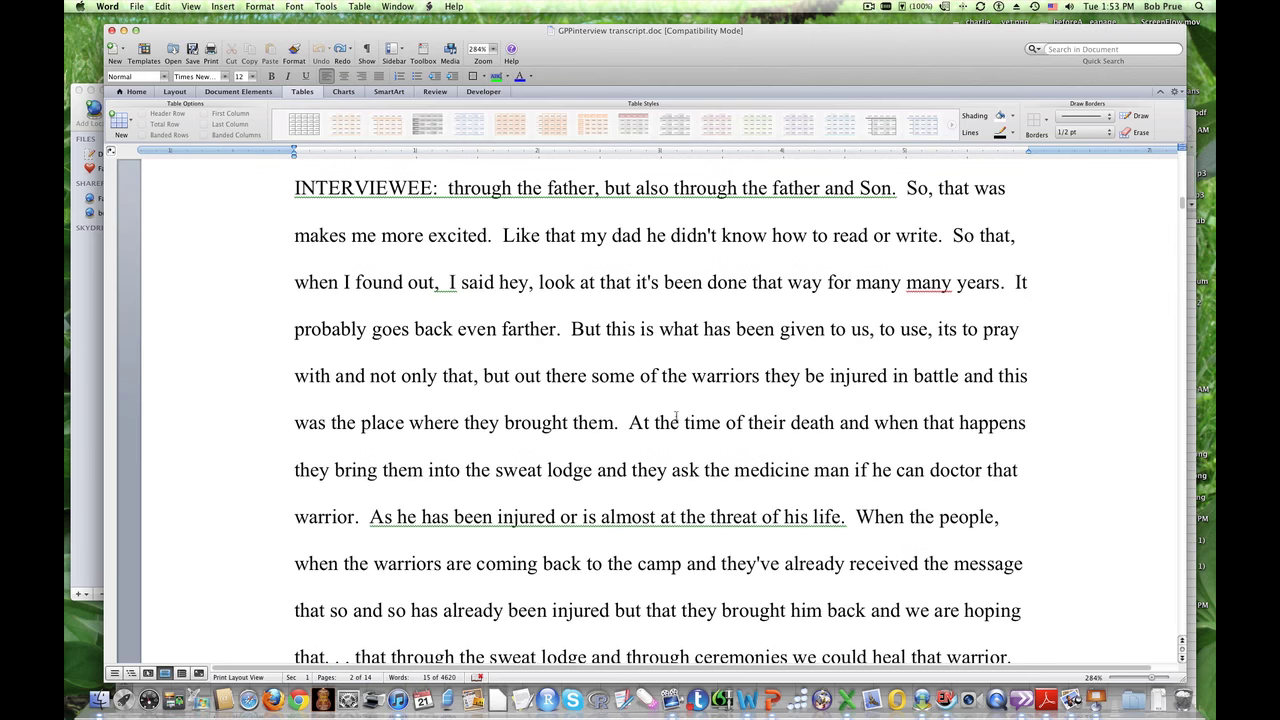
scroll(676, 418, down, 2)
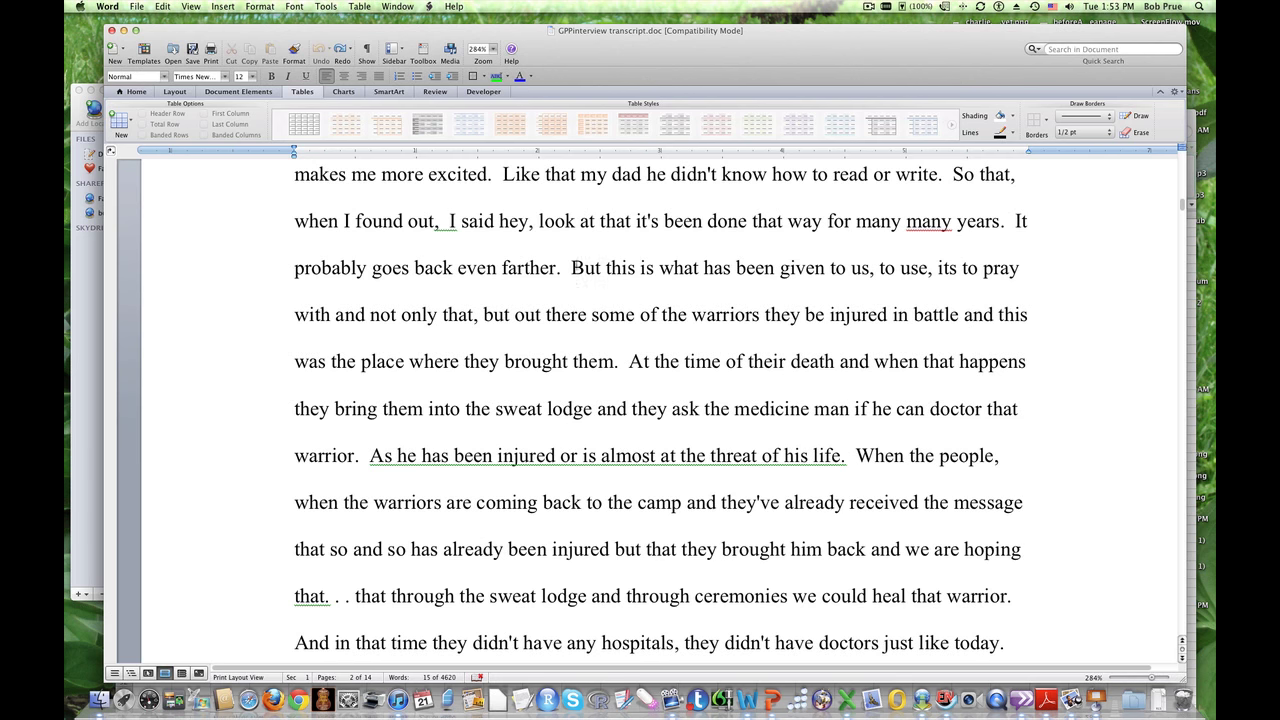
click(572, 268)
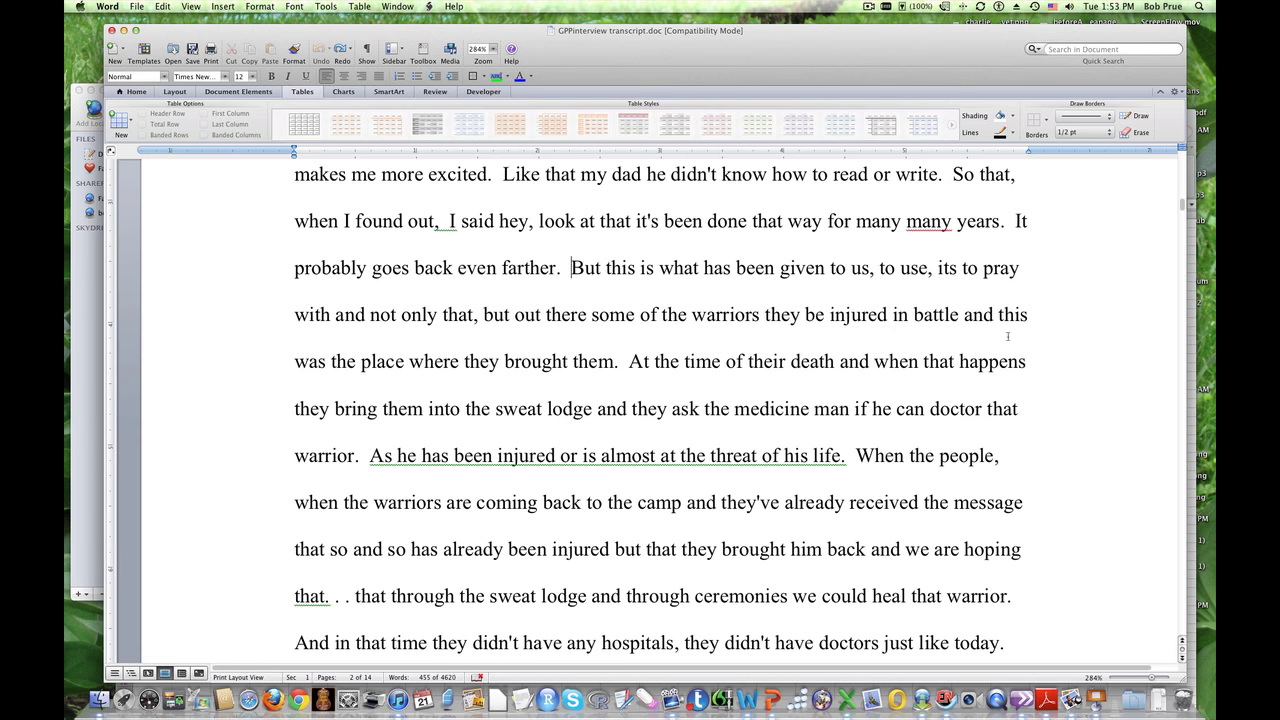
key(Return)
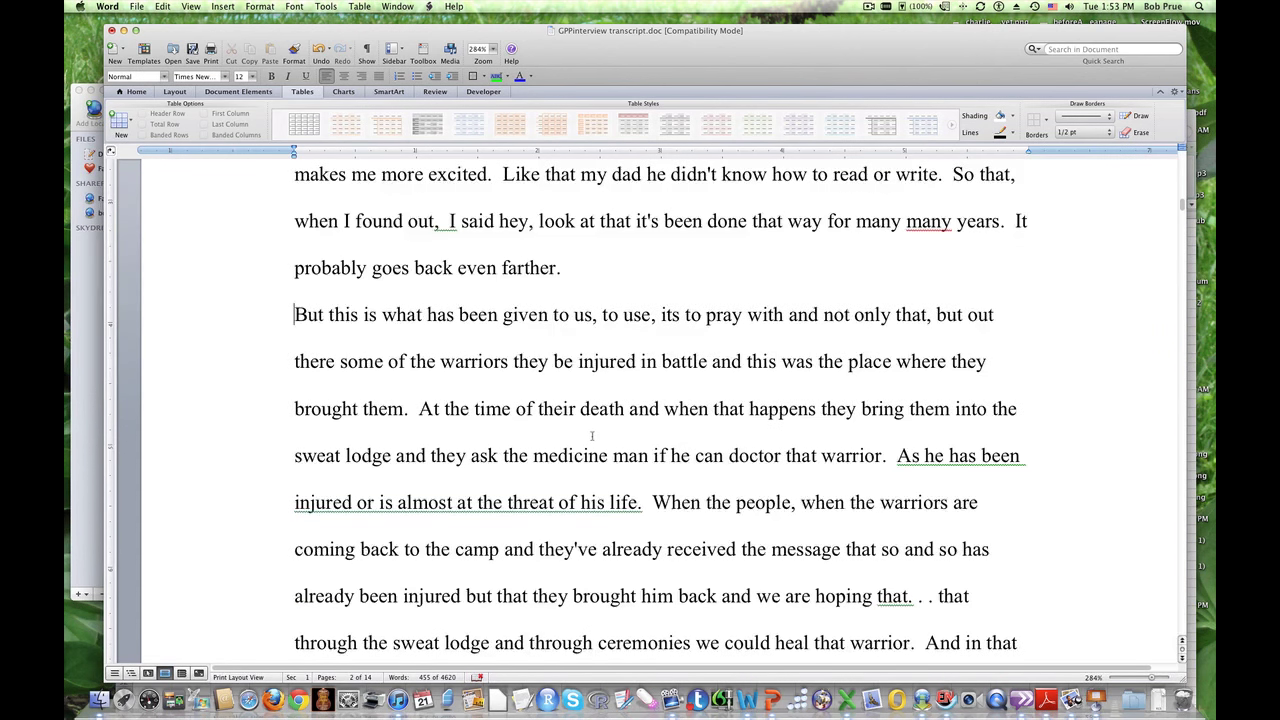
scroll(592, 436, down, 3)
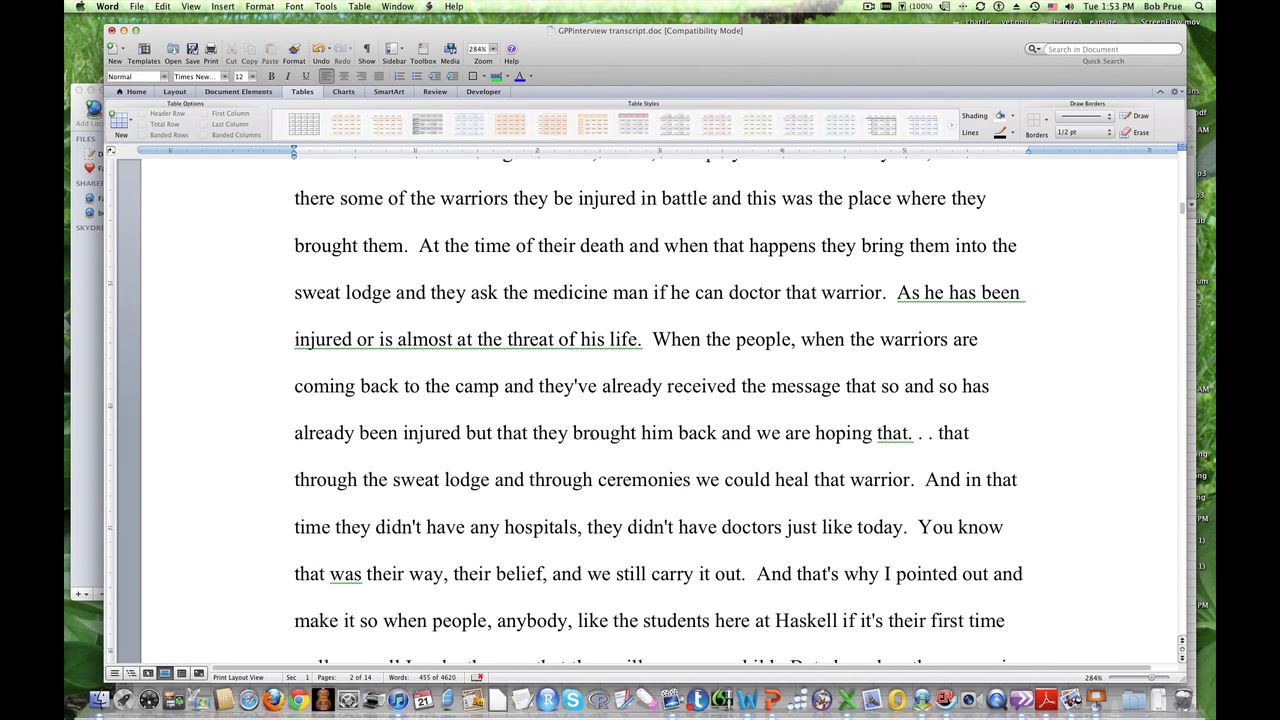
scroll(593, 433, down, 1)
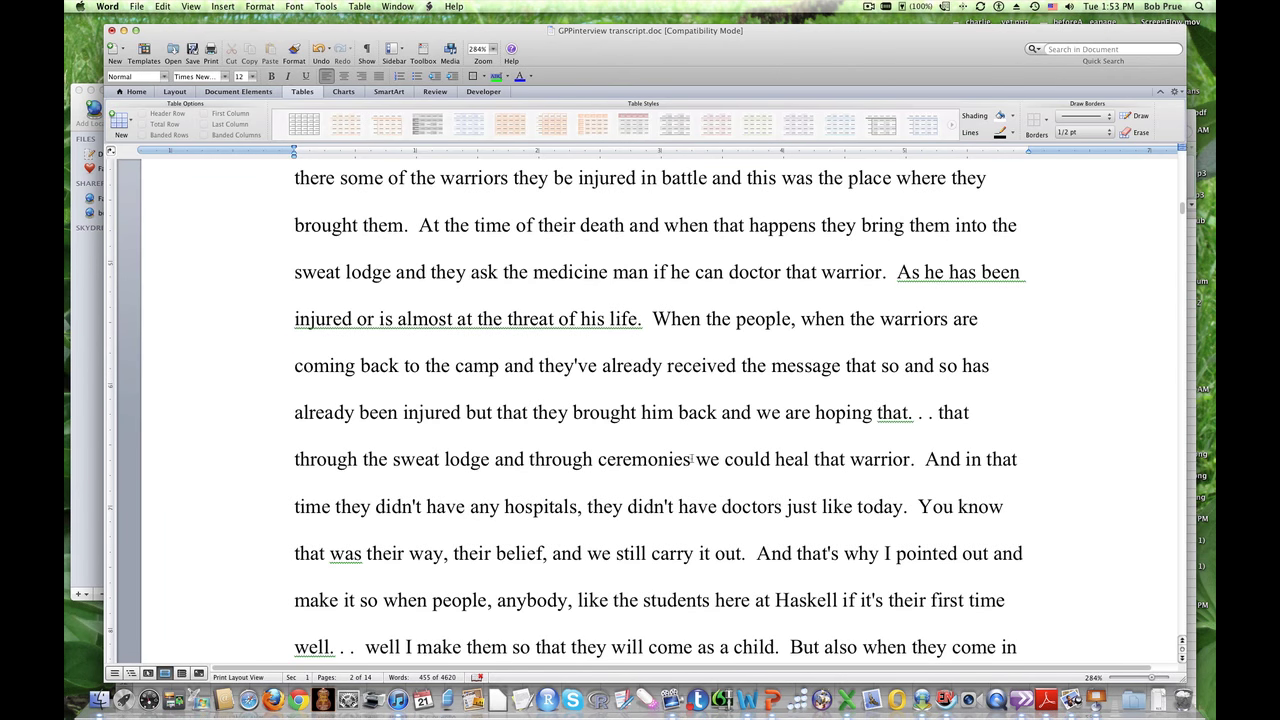
scroll(692, 459, down, 1)
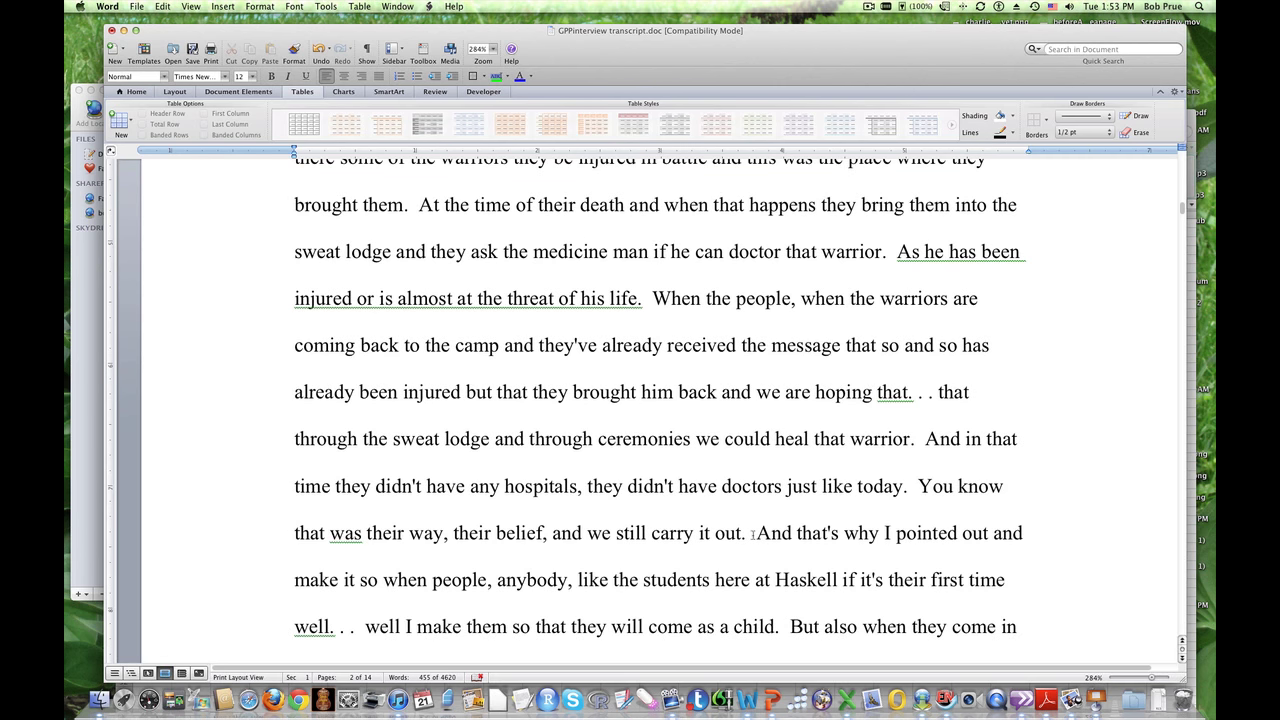
click(757, 532)
key(Return)
scroll(660, 400, down, 5)
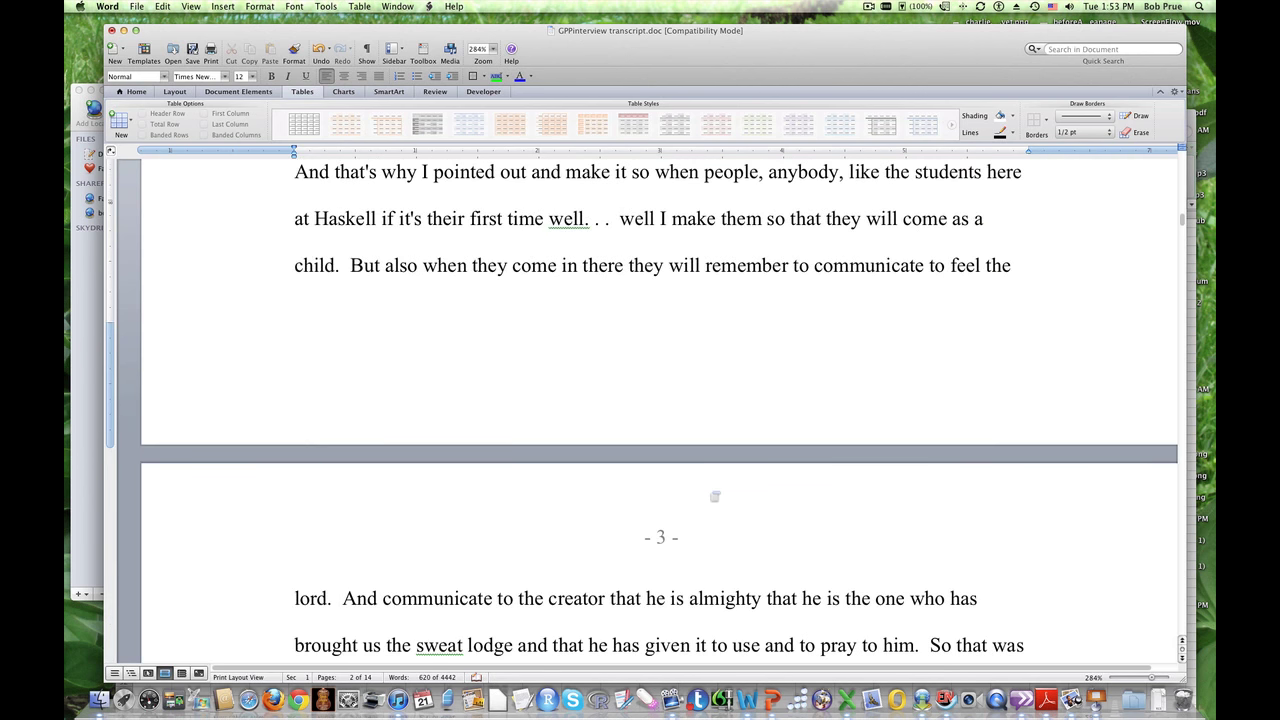
scroll(715, 496, down, 4)
scroll(709, 492, down, 1)
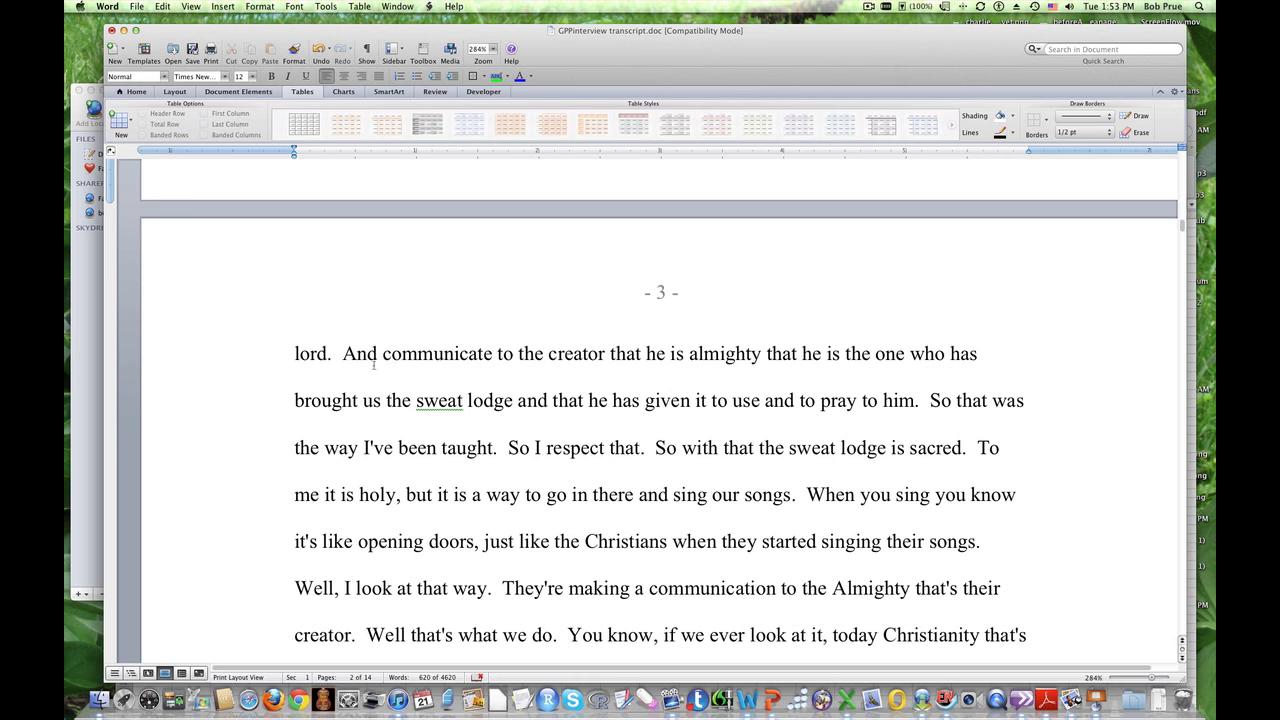
scroll(520, 432, up, 10)
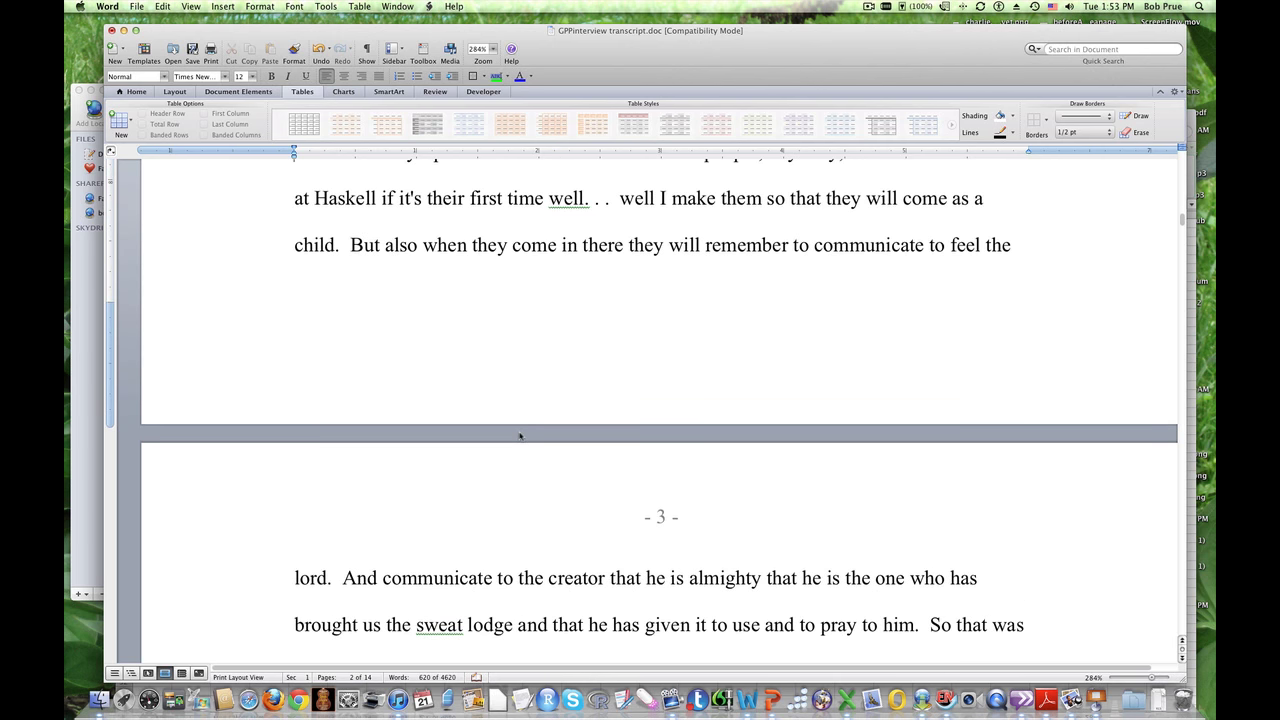
scroll(520, 432, down, 6)
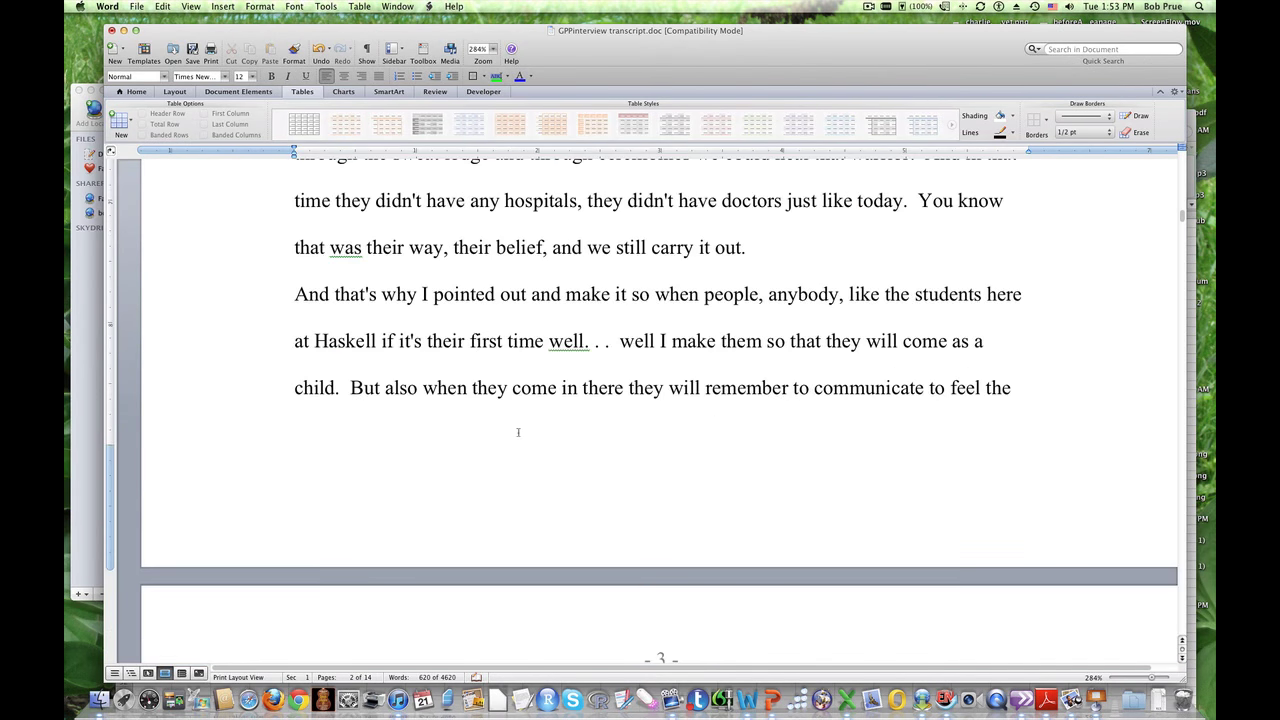
scroll(522, 437, down, 10)
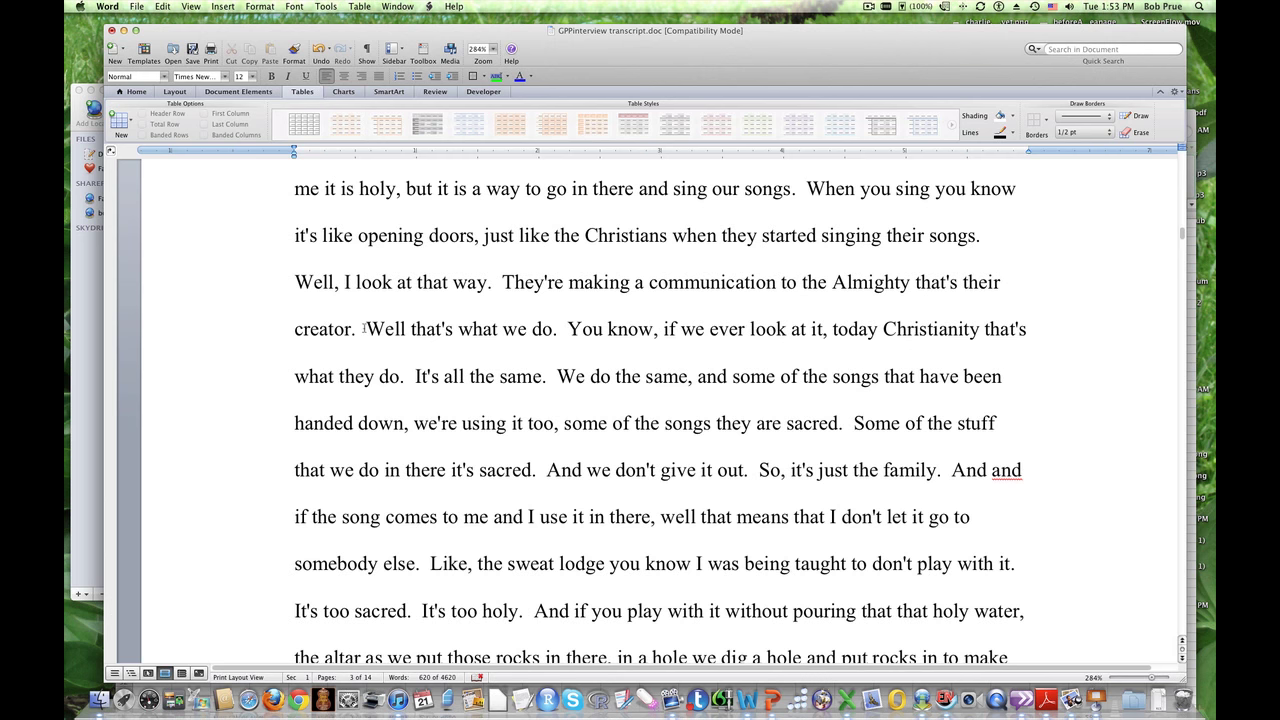
click(365, 328)
key(Return)
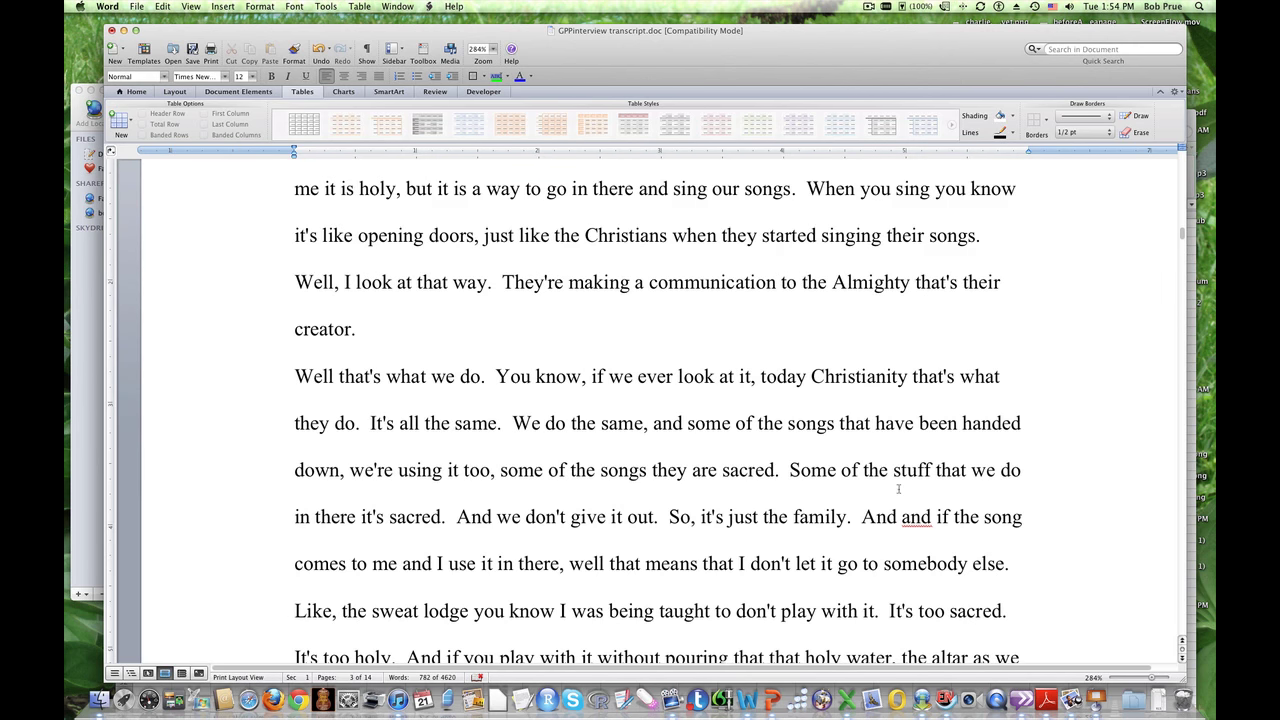
scroll(898, 489, down, 10)
scroll(896, 489, down, 3)
scroll(896, 489, up, 6)
scroll(896, 489, up, 2)
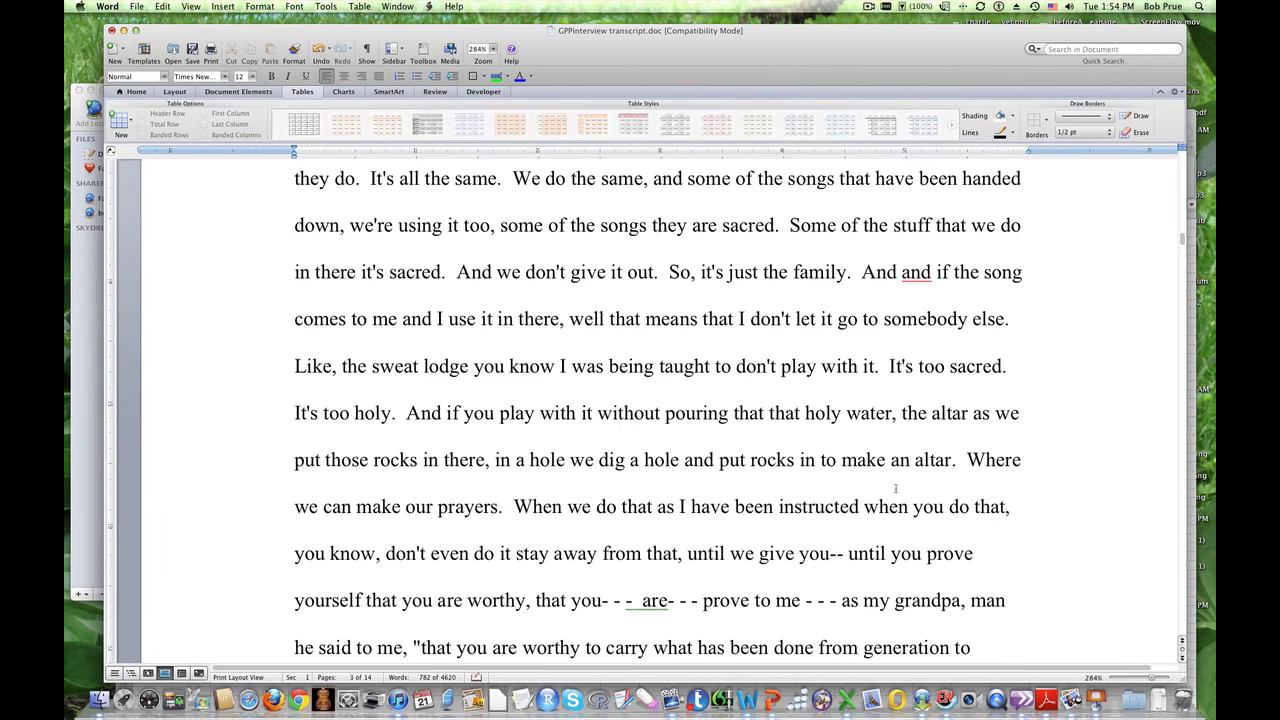
scroll(895, 489, up, 2)
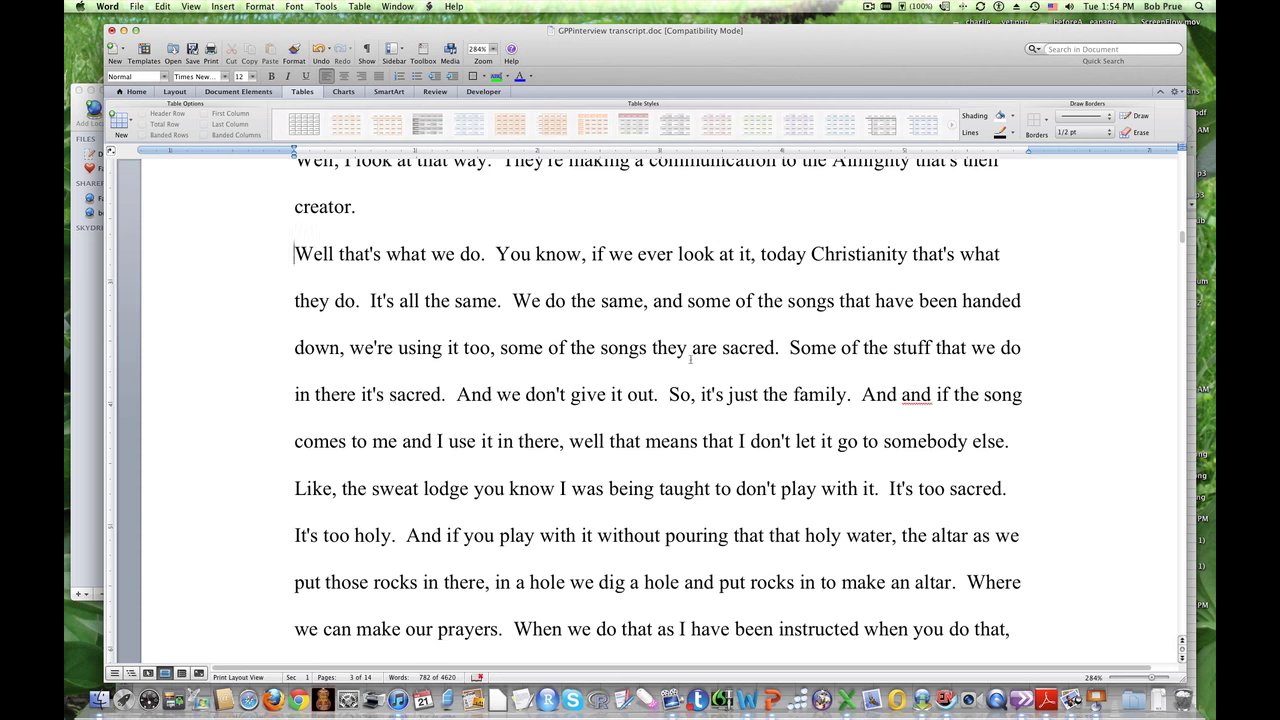
scroll(689, 356, down, 10)
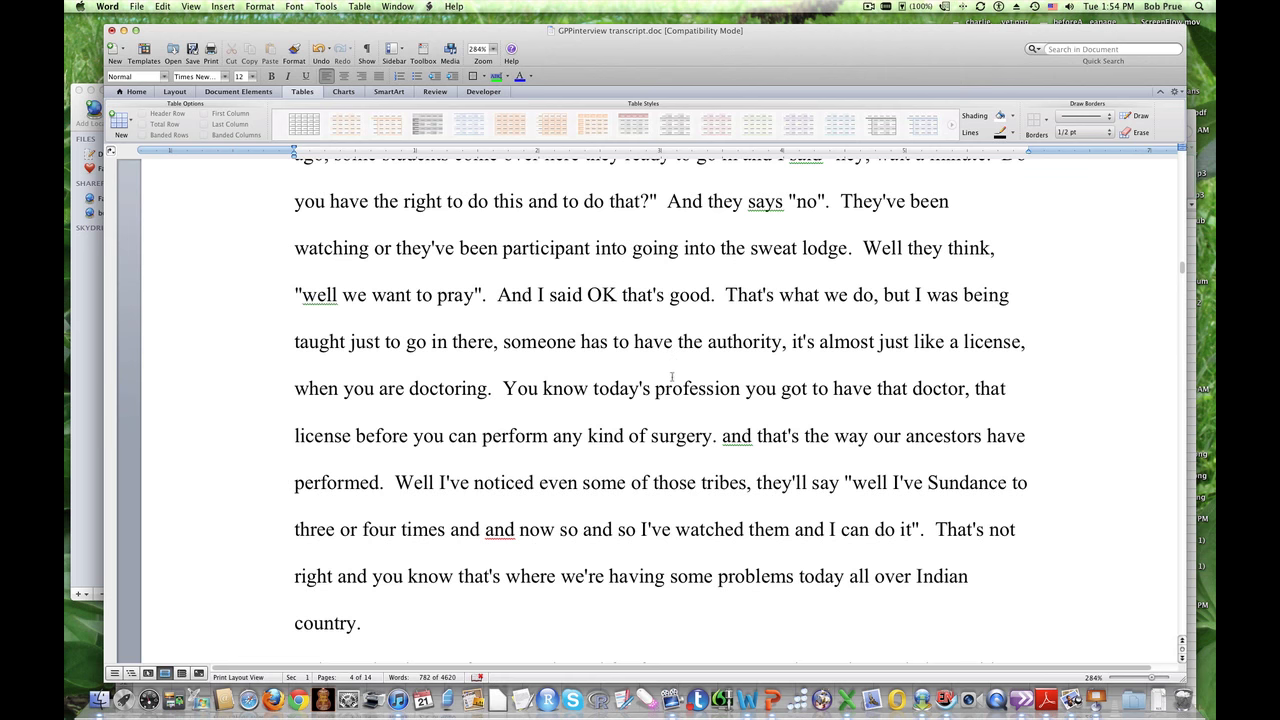
scroll(668, 375, down, 10)
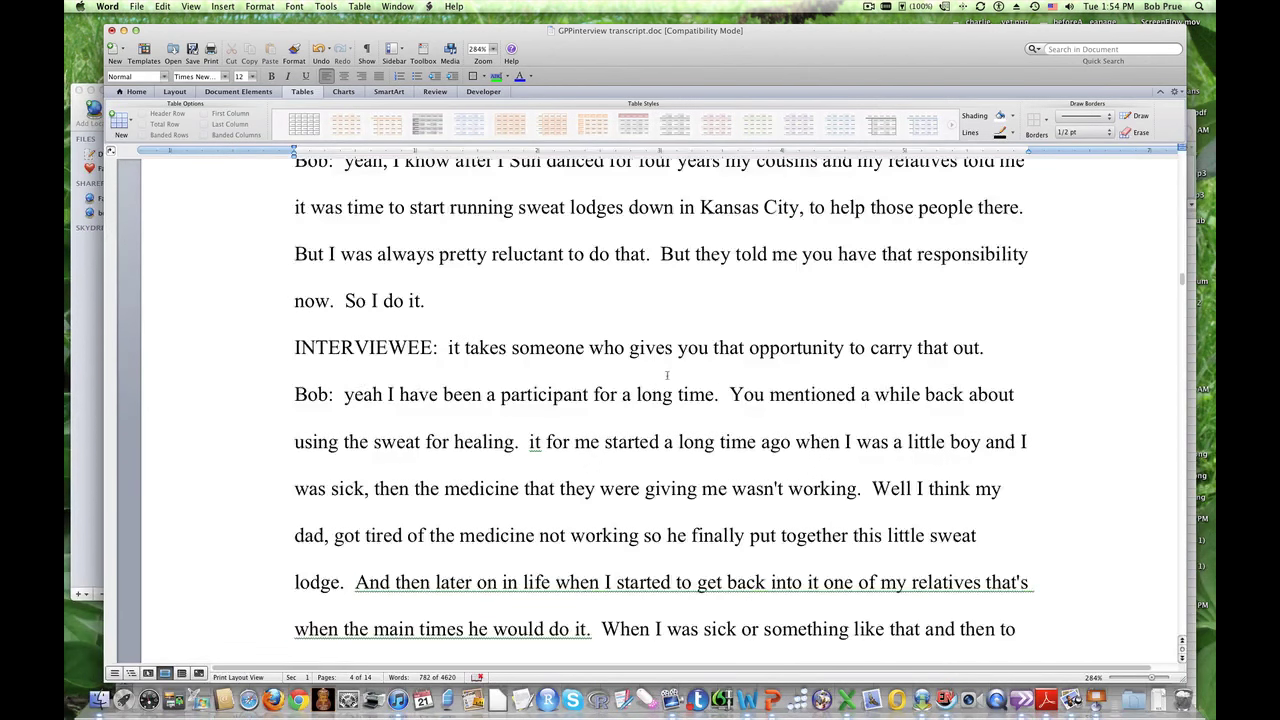
scroll(667, 375, up, 15)
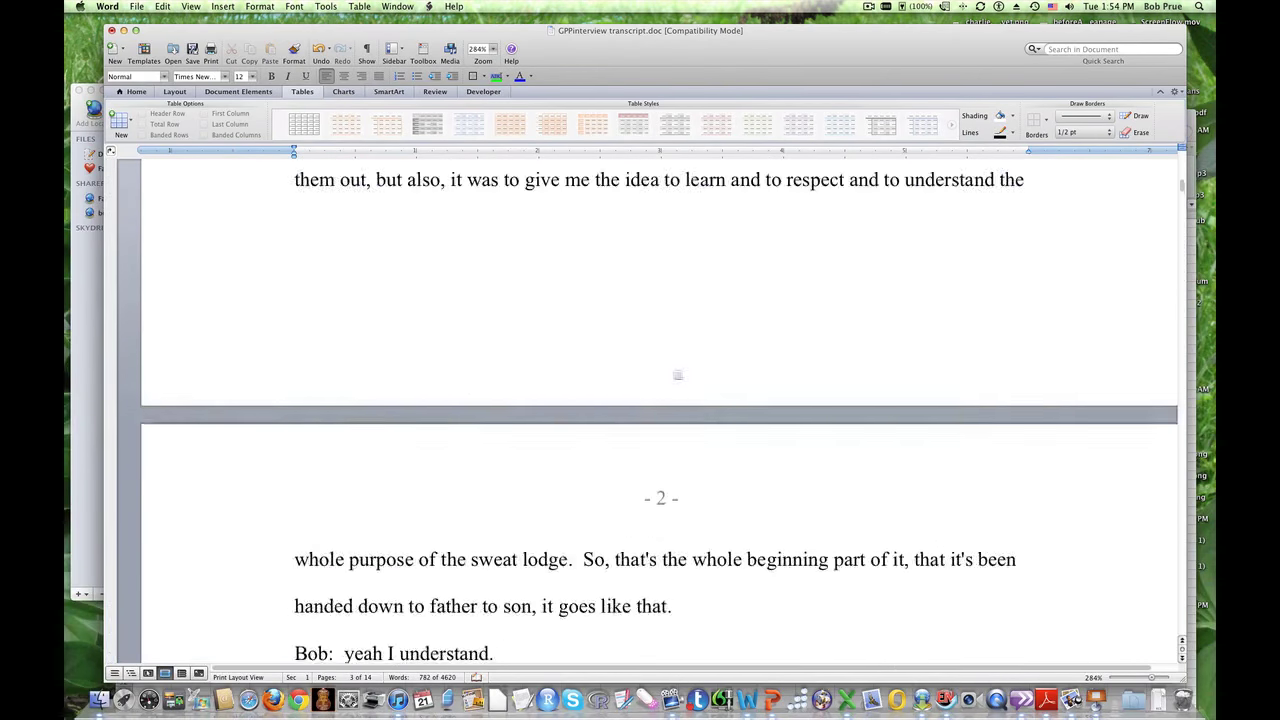
scroll(677, 375, up, 10)
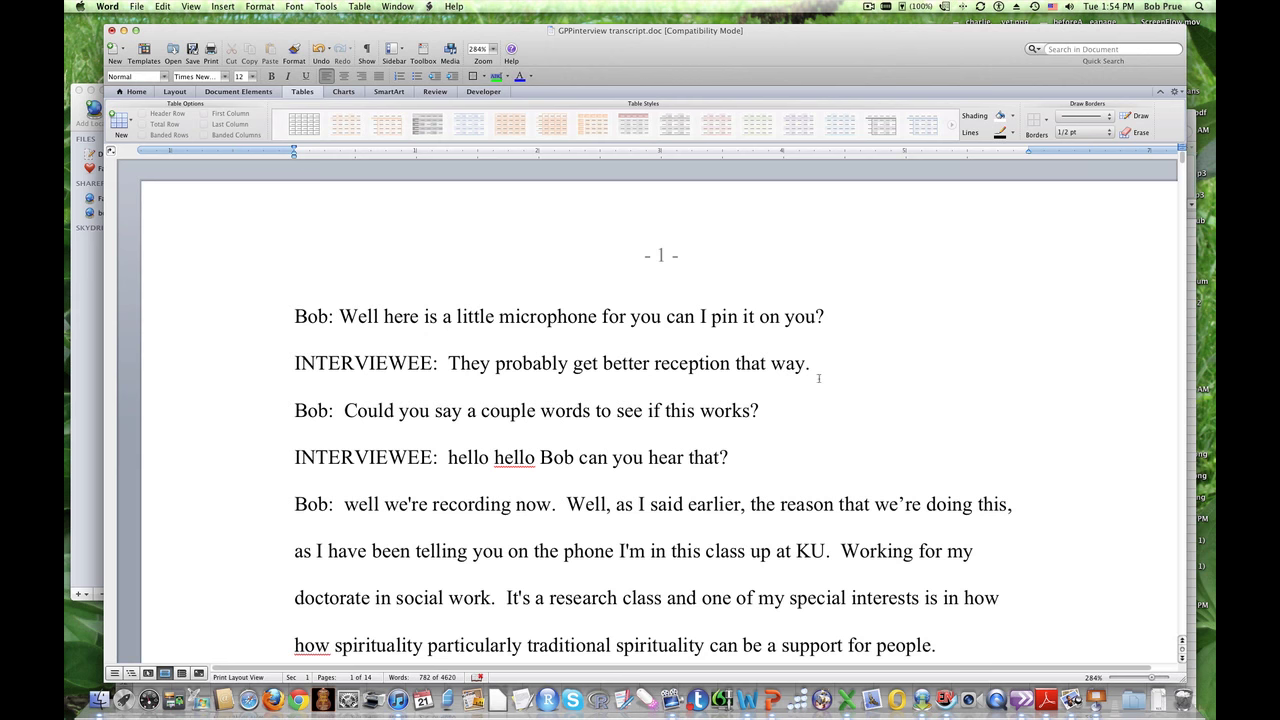
Step: Put the caret at the start of the transcript and select all 4620 words
click(607, 504)
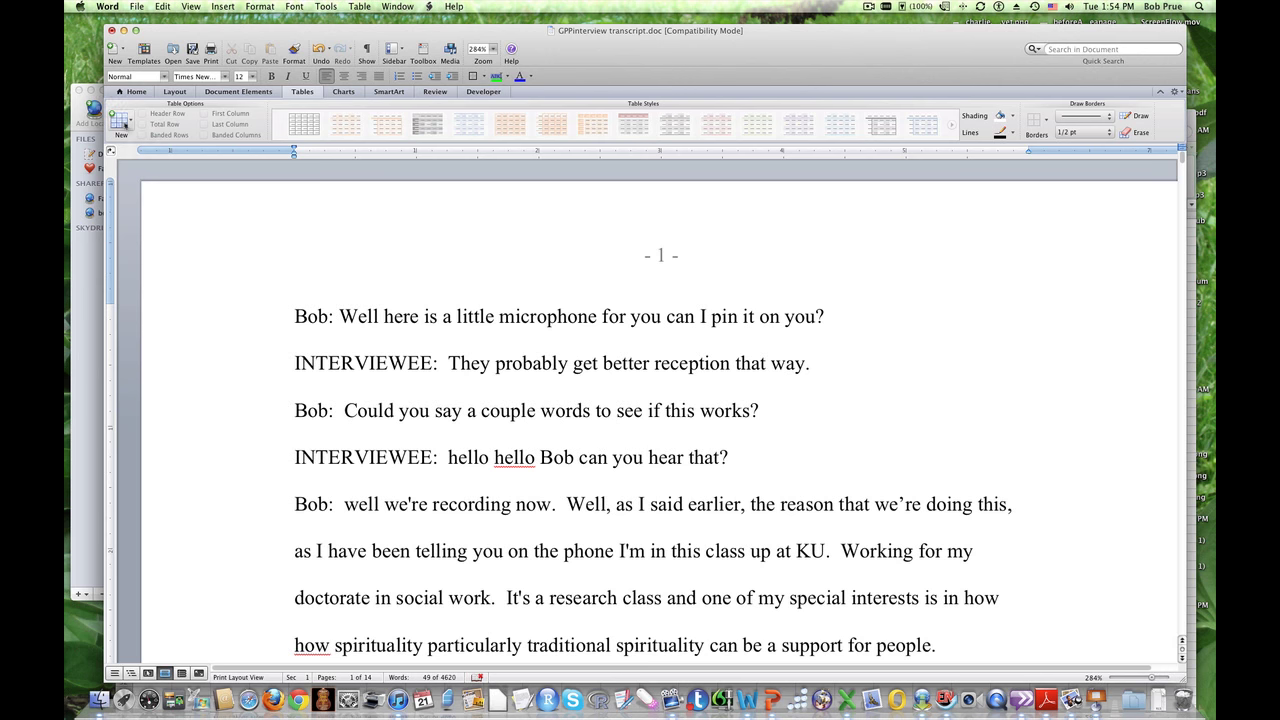
click(127, 125)
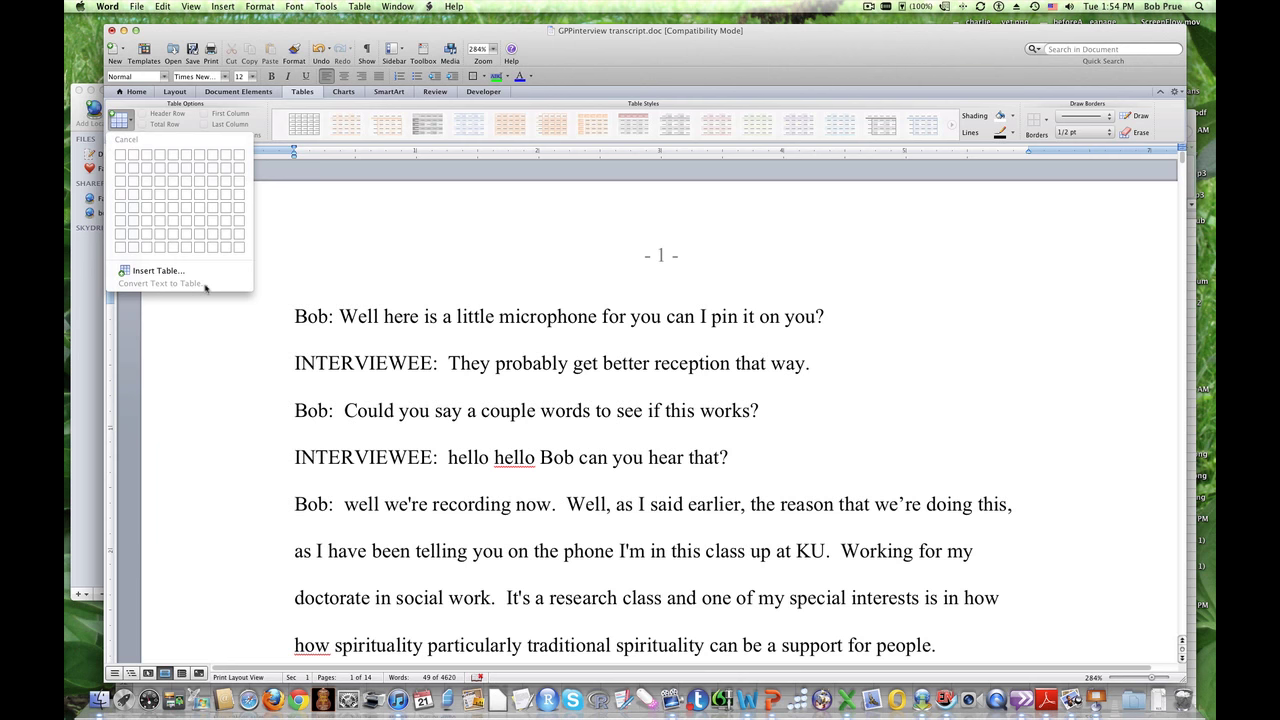
click(338, 316)
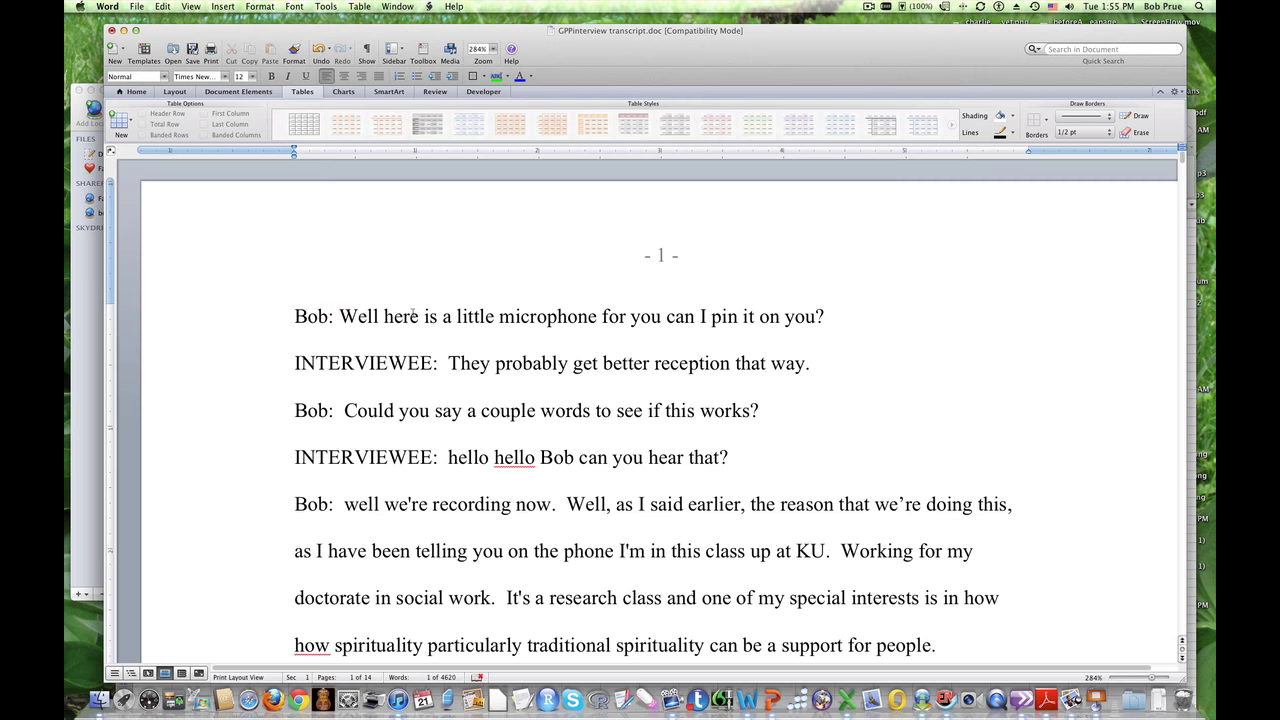
key(super+a)
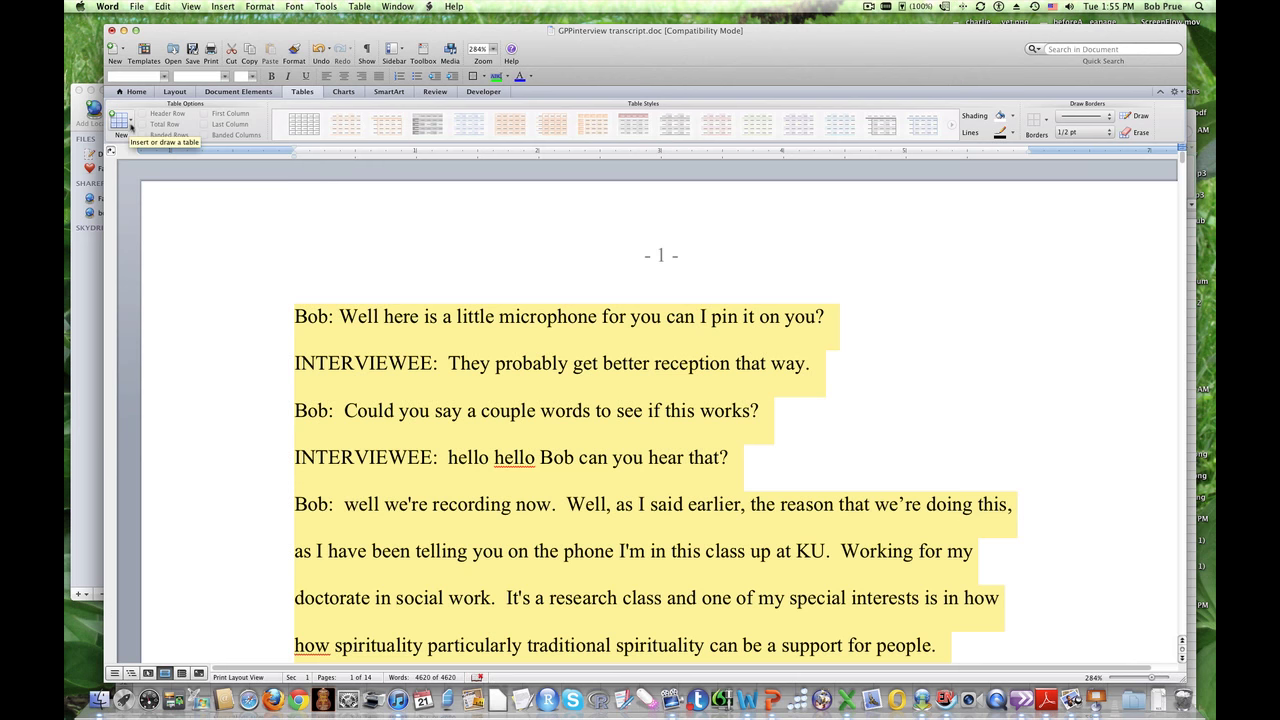
Step: Convert the selected text to a table with 1 column, split at paragraphs, giving 70 rows
click(130, 126)
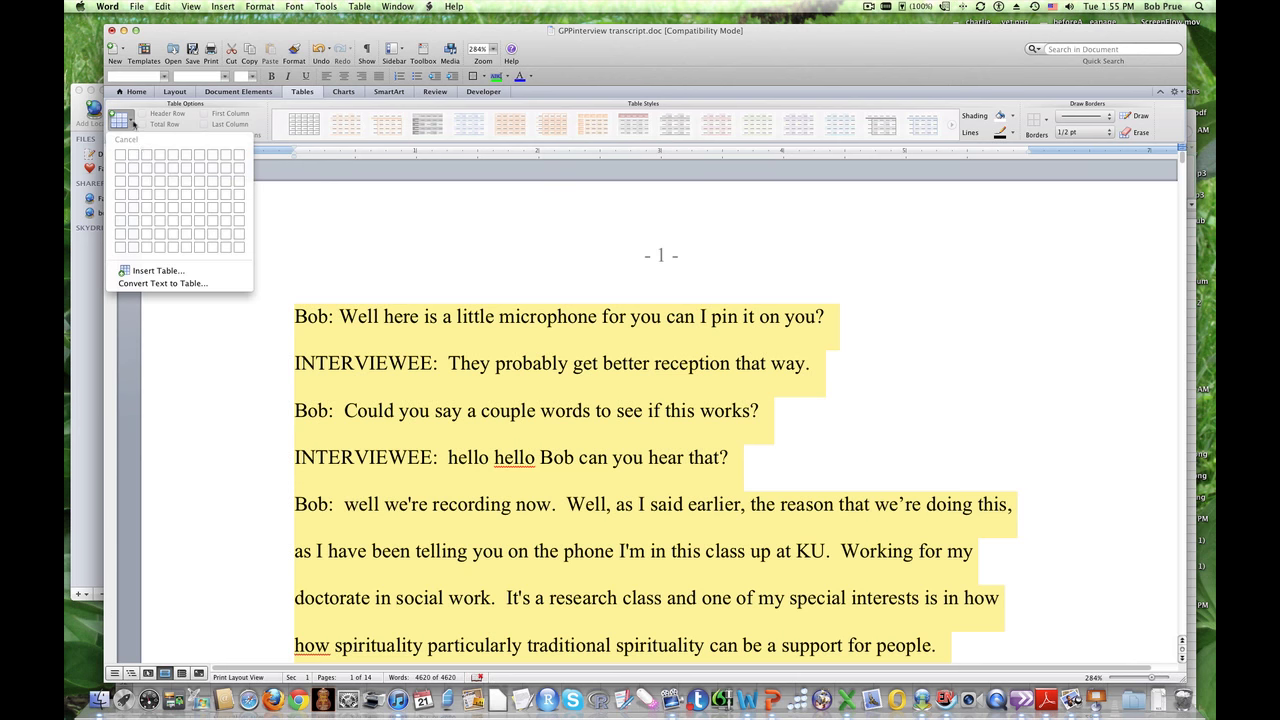
click(174, 285)
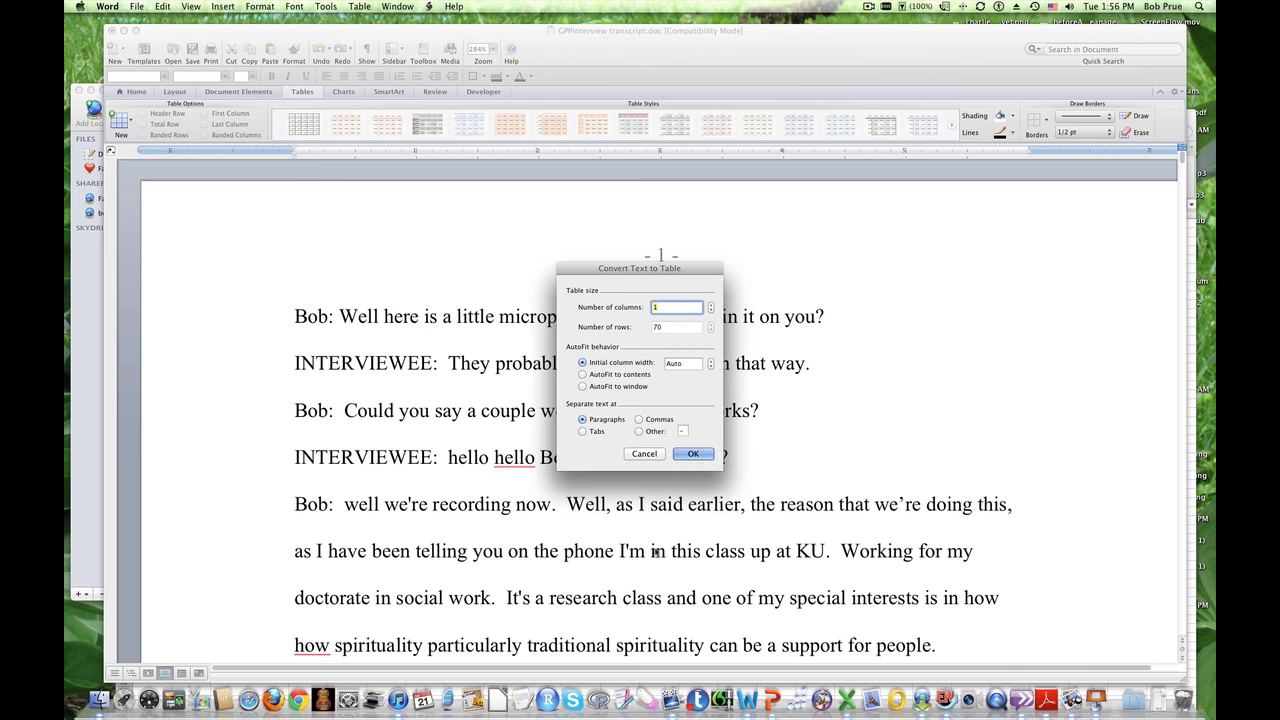
click(693, 455)
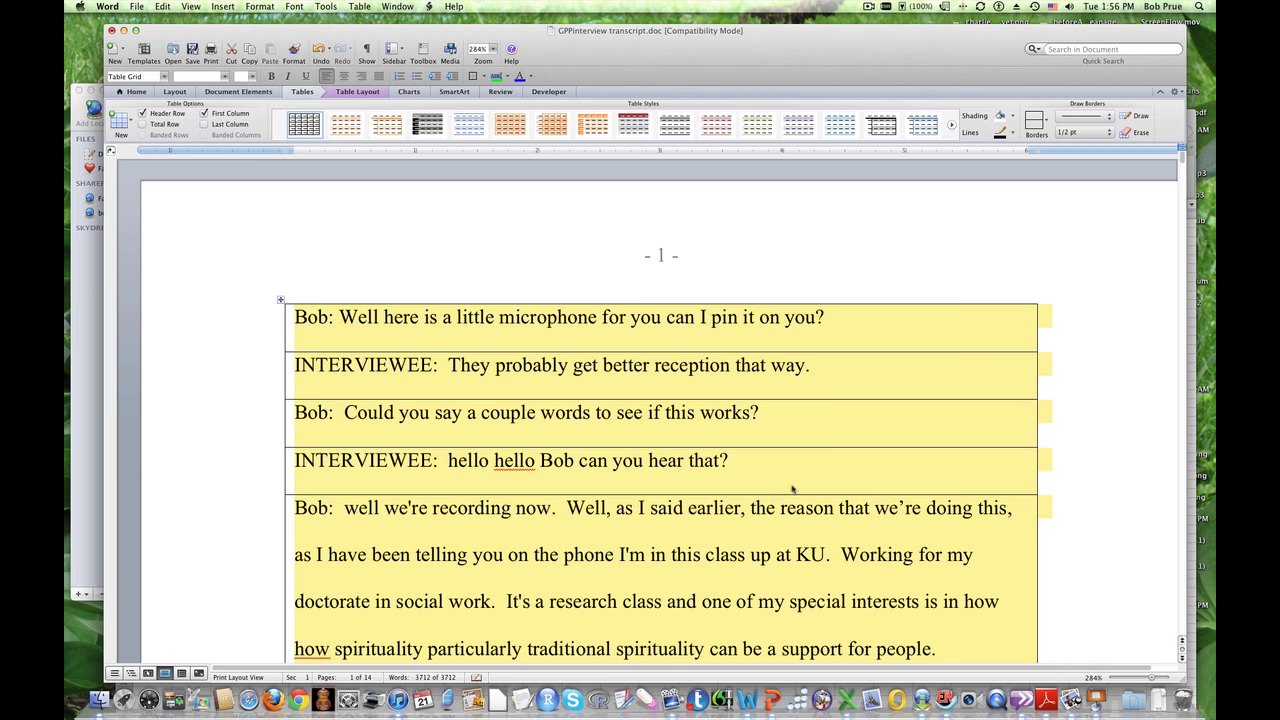
Step: Insert an empty column to the left of the transcript text column
mouse_move(1181, 168)
mouse_down()
mouse_move(1174, 213)
mouse_move(1170, 165)
mouse_up()
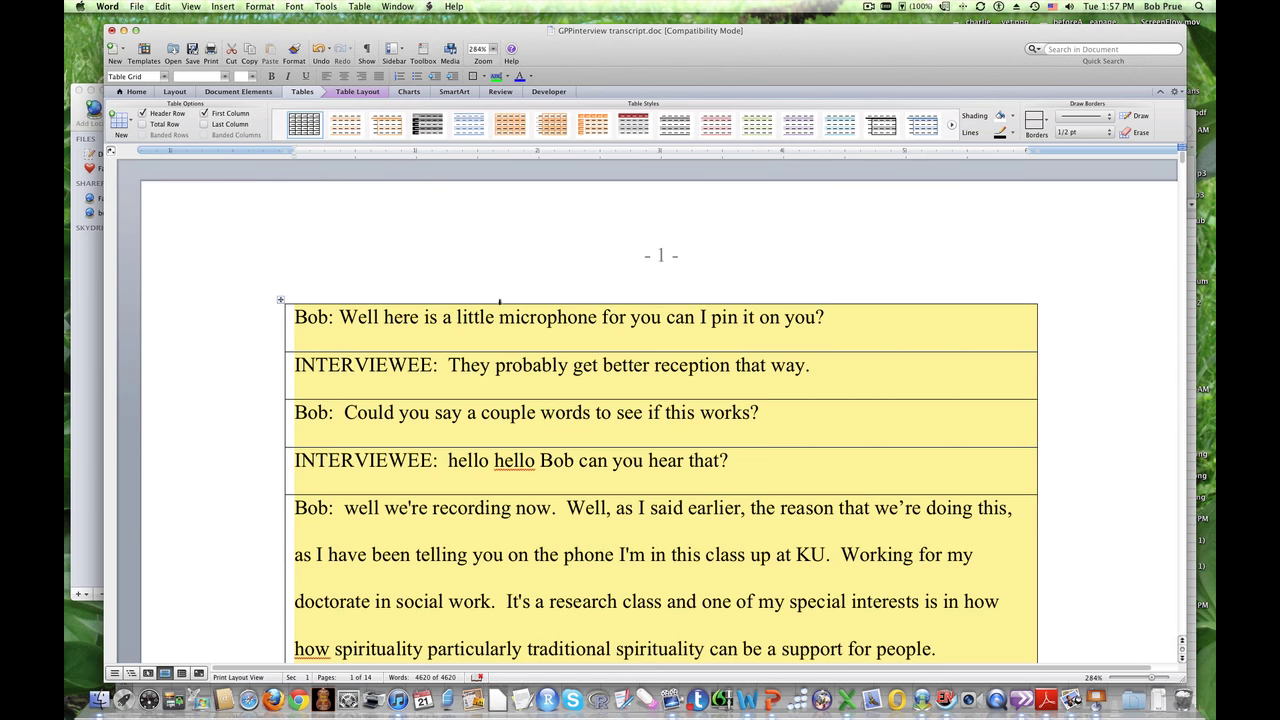
right_click(496, 319)
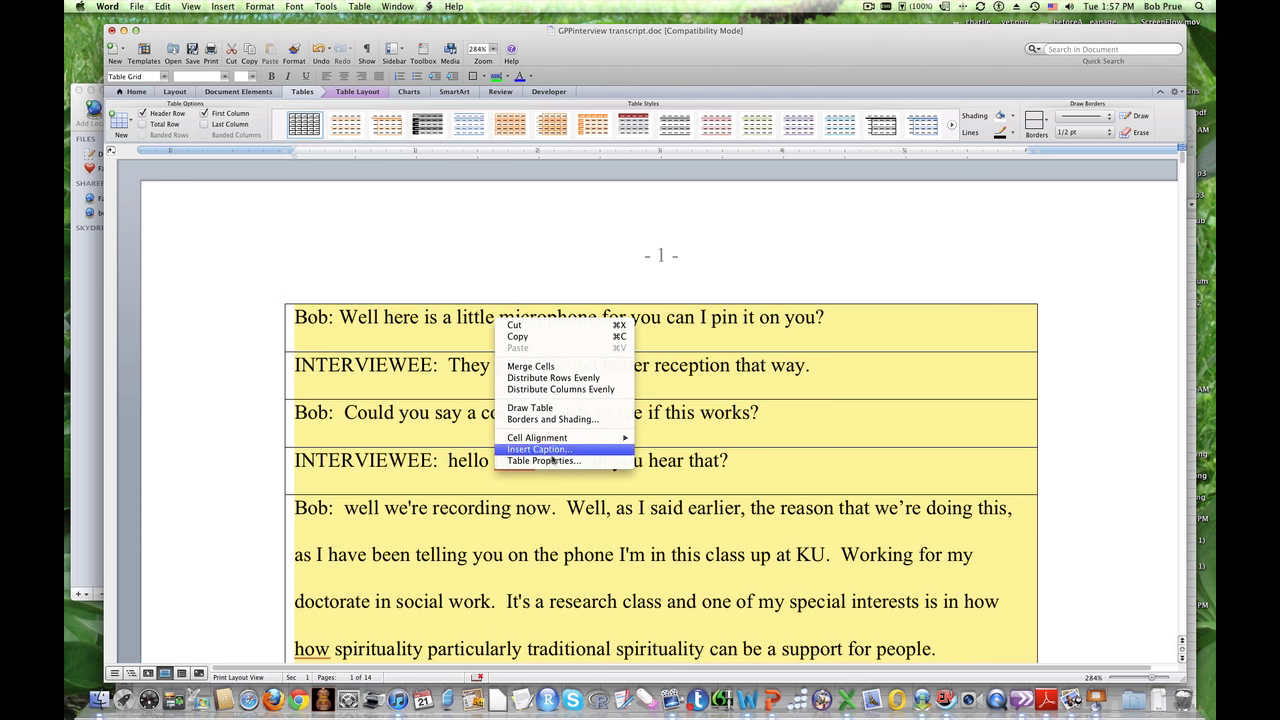
click(443, 302)
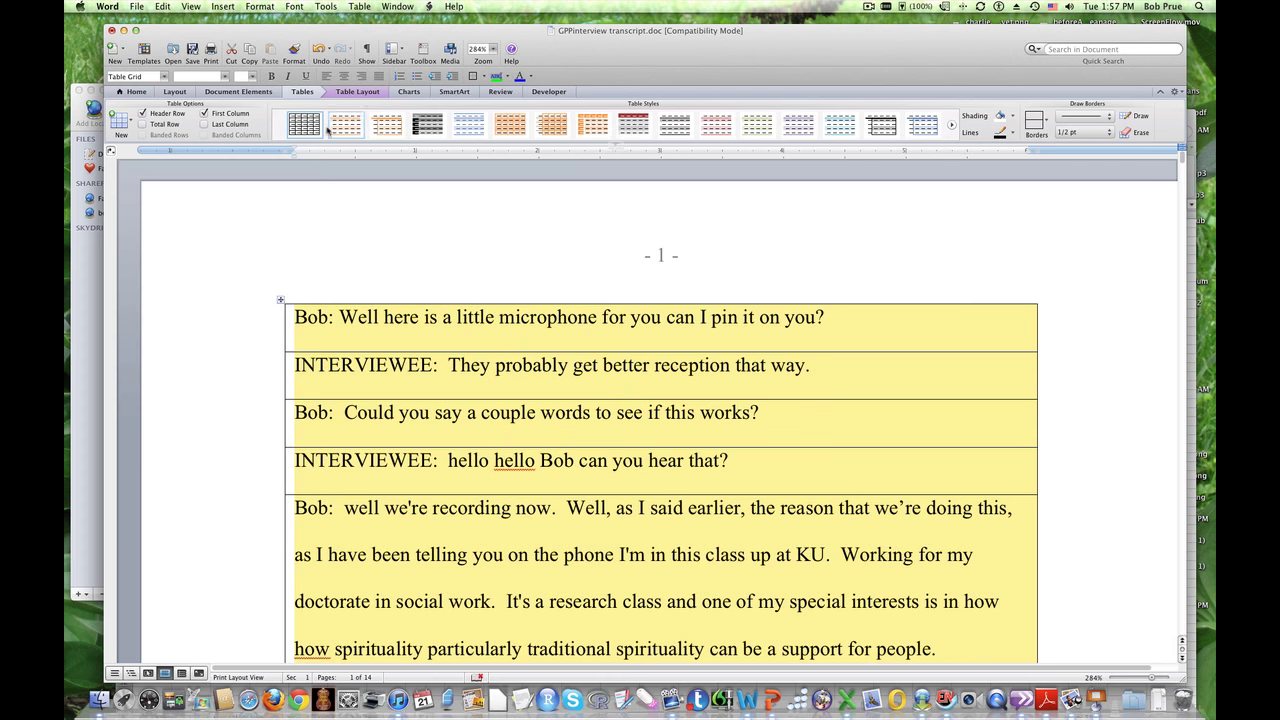
click(358, 7)
mouse_move(405, 39)
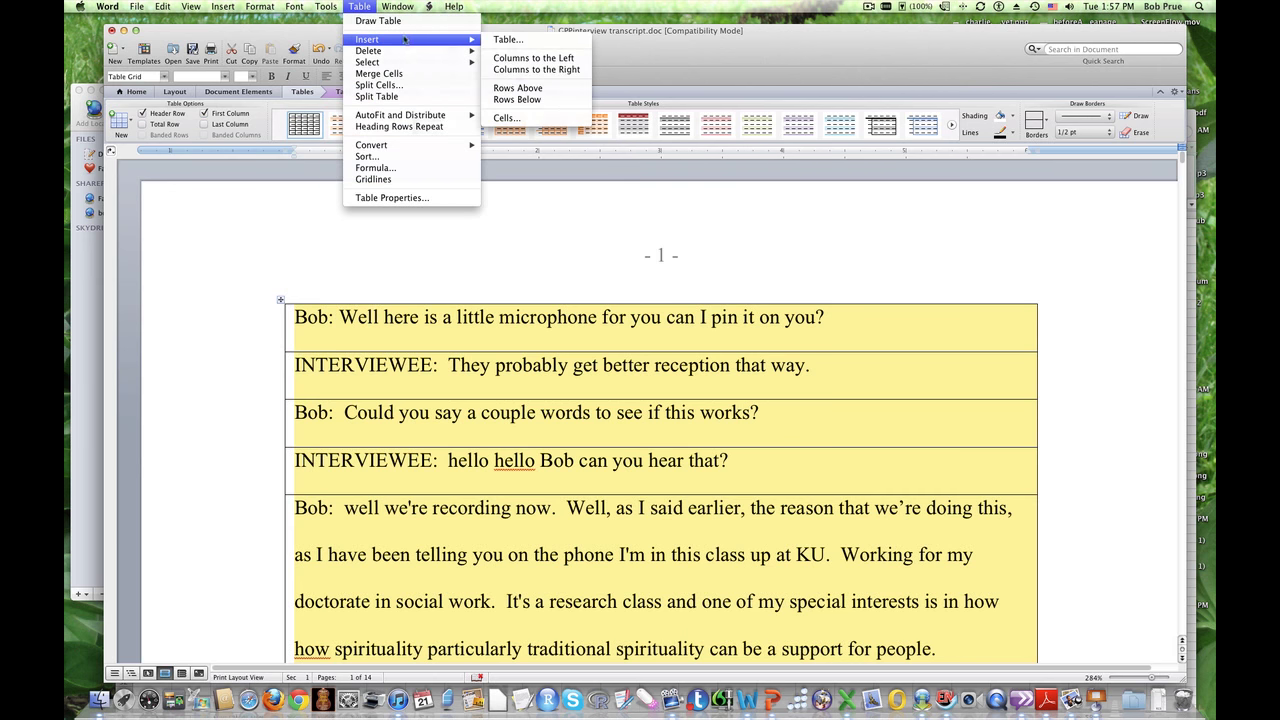
click(529, 58)
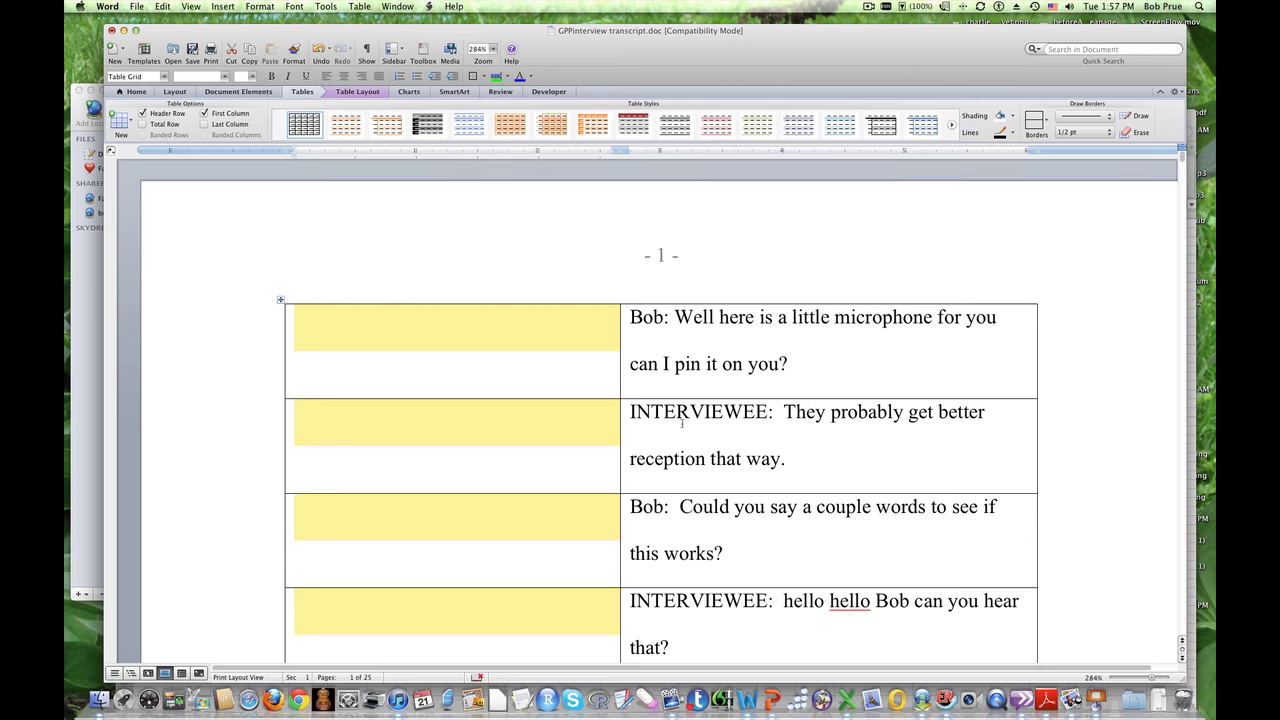
scroll(682, 420, down, 5)
scroll(682, 420, down, 5)
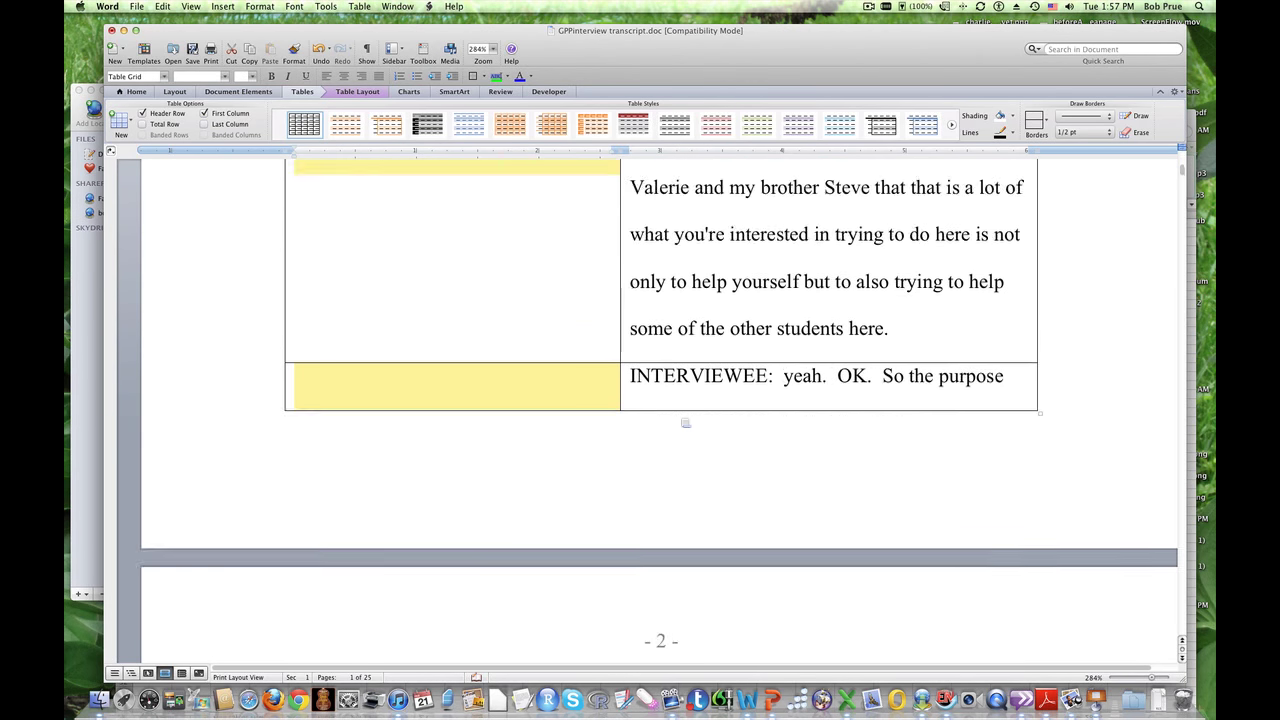
scroll(682, 420, up, 8)
scroll(680, 418, up, 4)
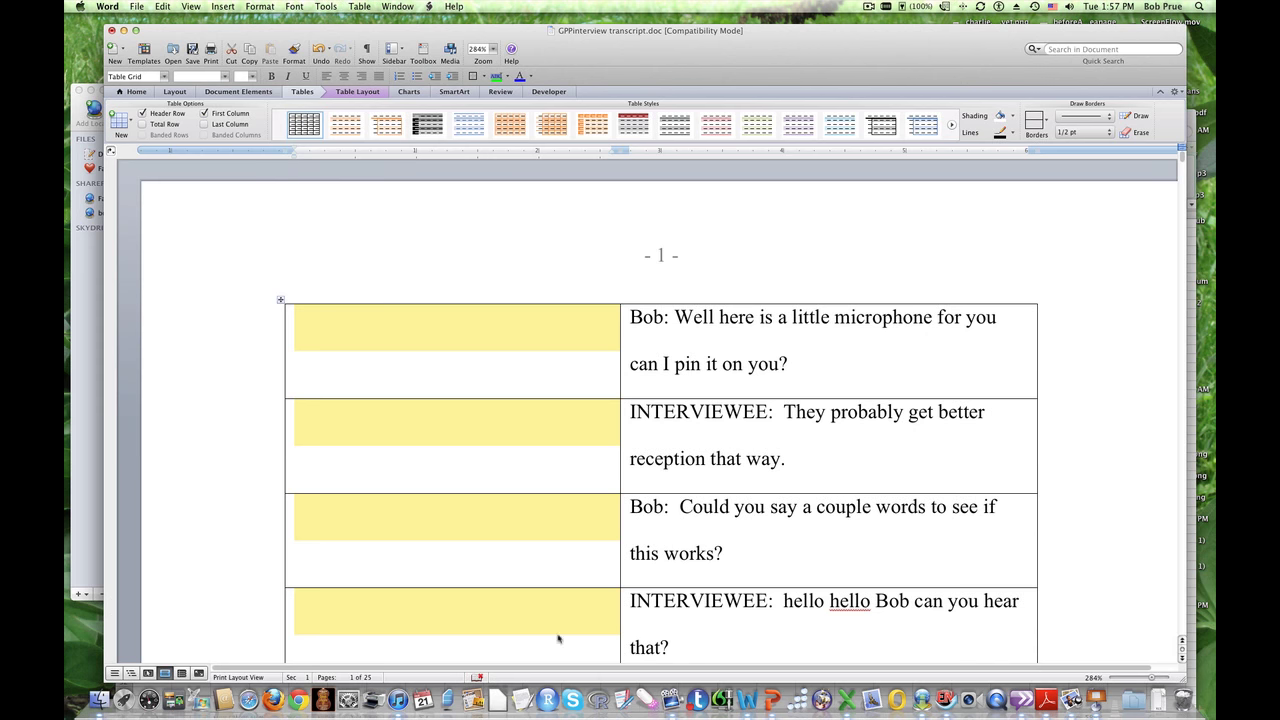
click(847, 692)
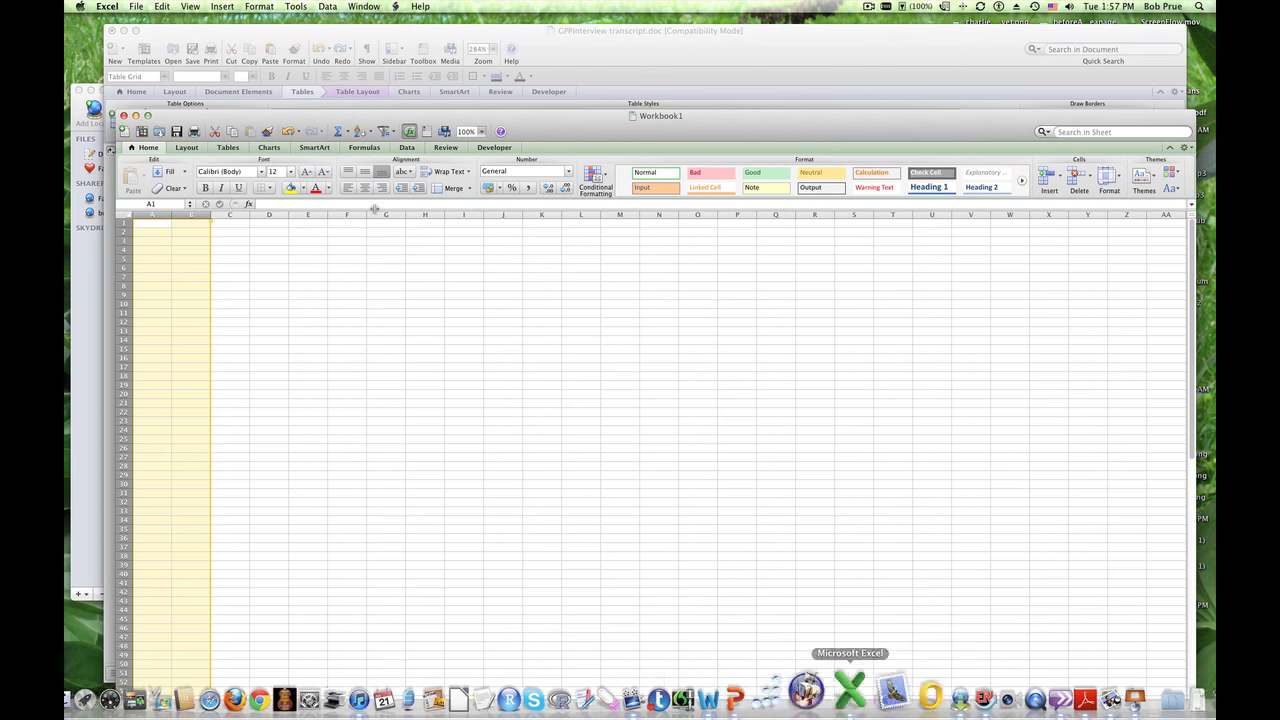
click(674, 57)
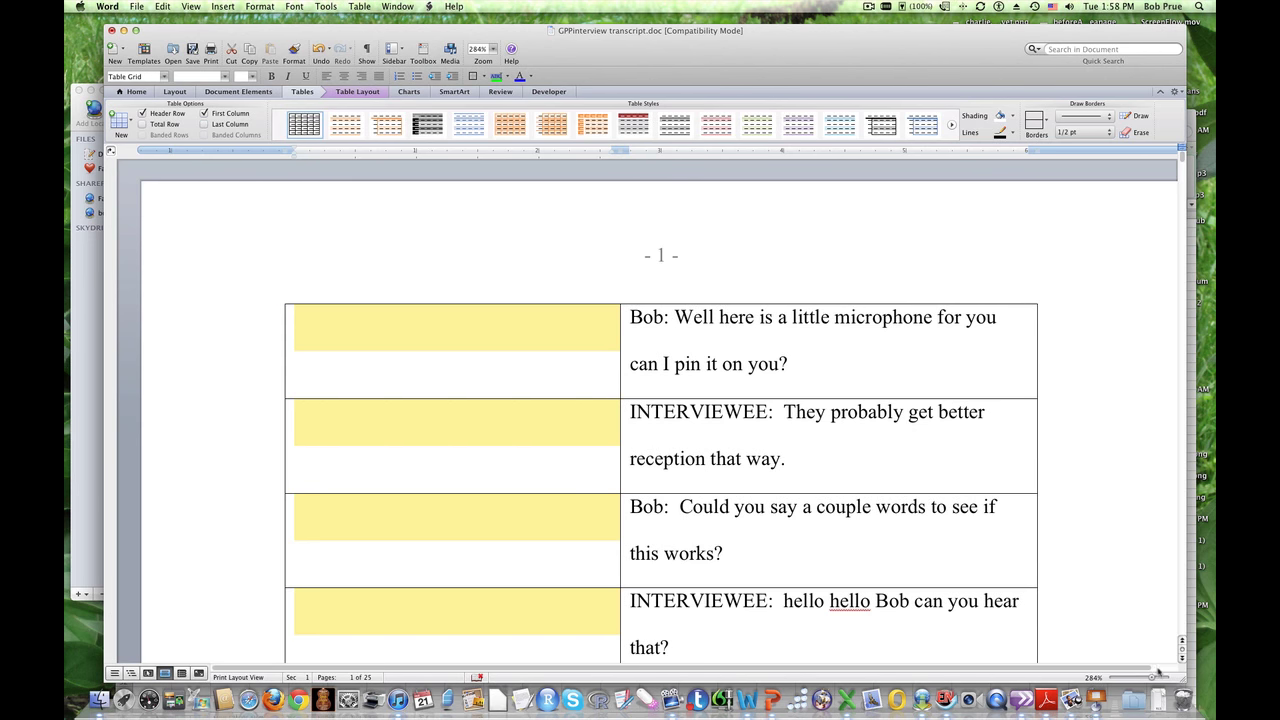
Step: Zoom to 308% and drag the column border left to narrow the empty code column
drag(1150, 678, 1153, 678)
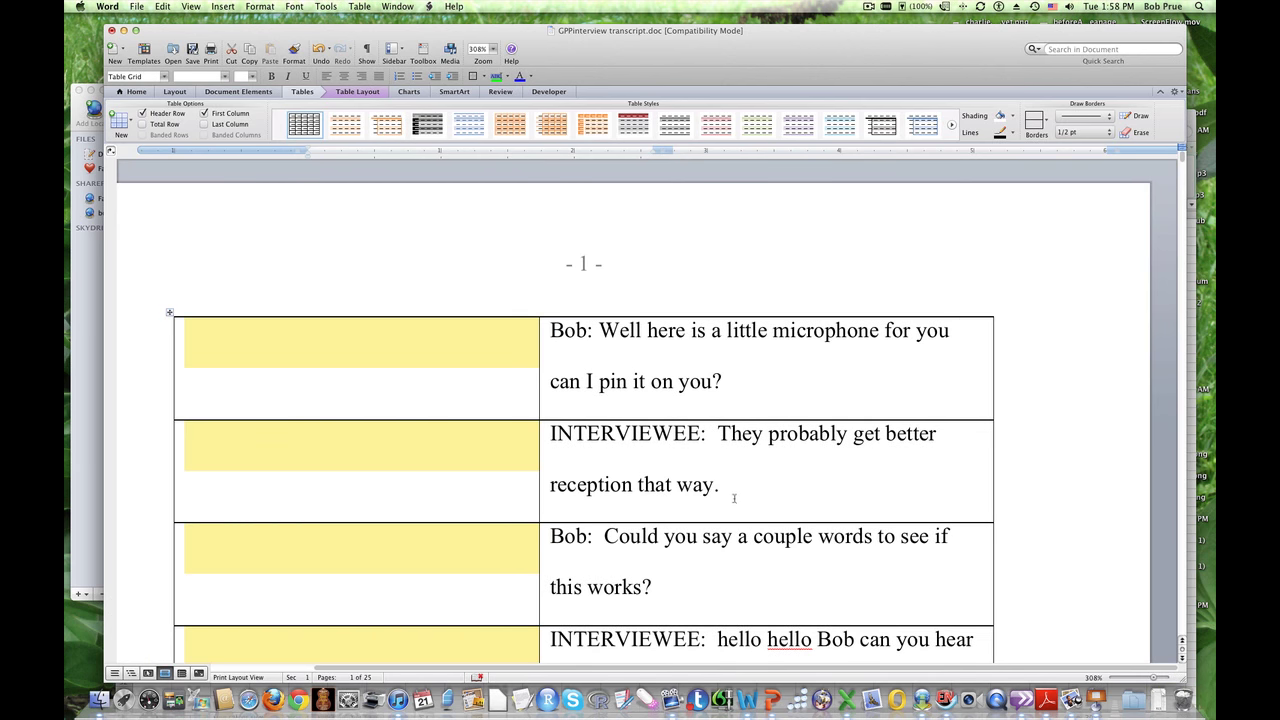
drag(539, 337, 334, 331)
click(266, 345)
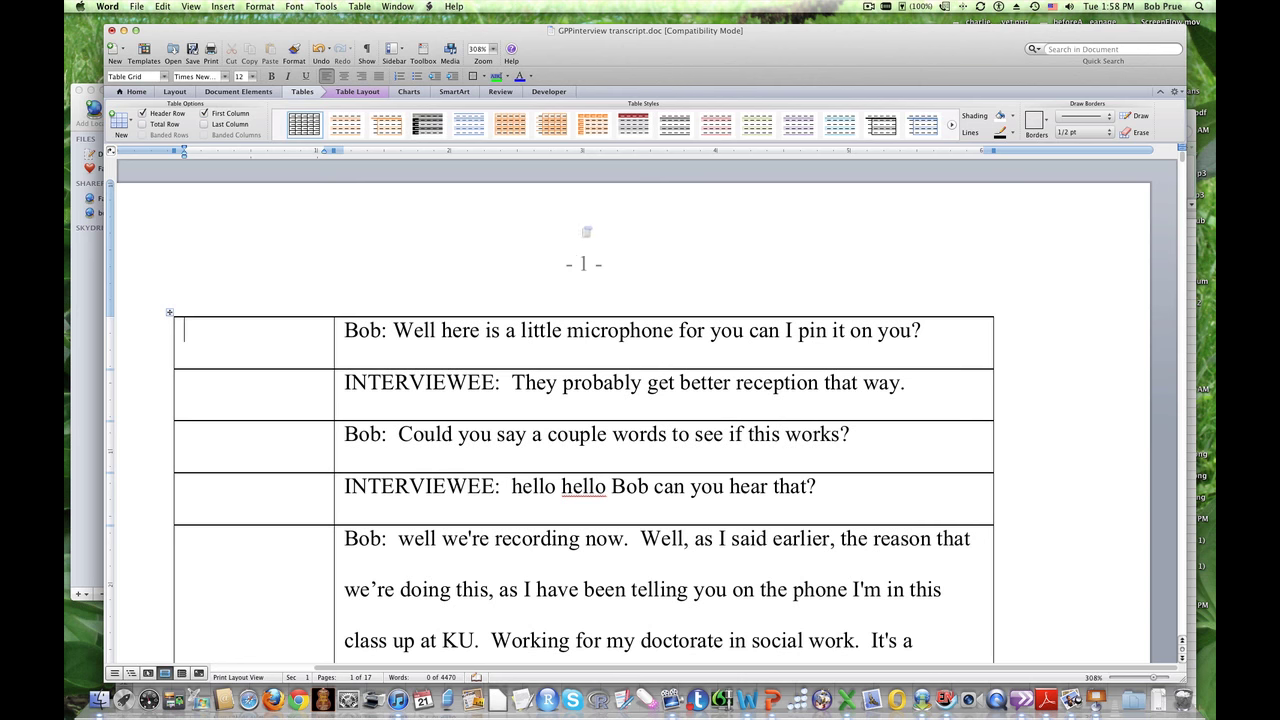
text(geeru)
key(BackSpace)
key(BackSpace)
text(rund)
key(BackSpace)
key(BackSpace)
key(BackSpace)
key(BackSpace)
key(BackSpace)
key(BackSpace)
Step: Select the interviewee's whole 'hello hello' reply line in the second row
drag(388, 336, 346, 336)
drag(511, 383, 345, 383)
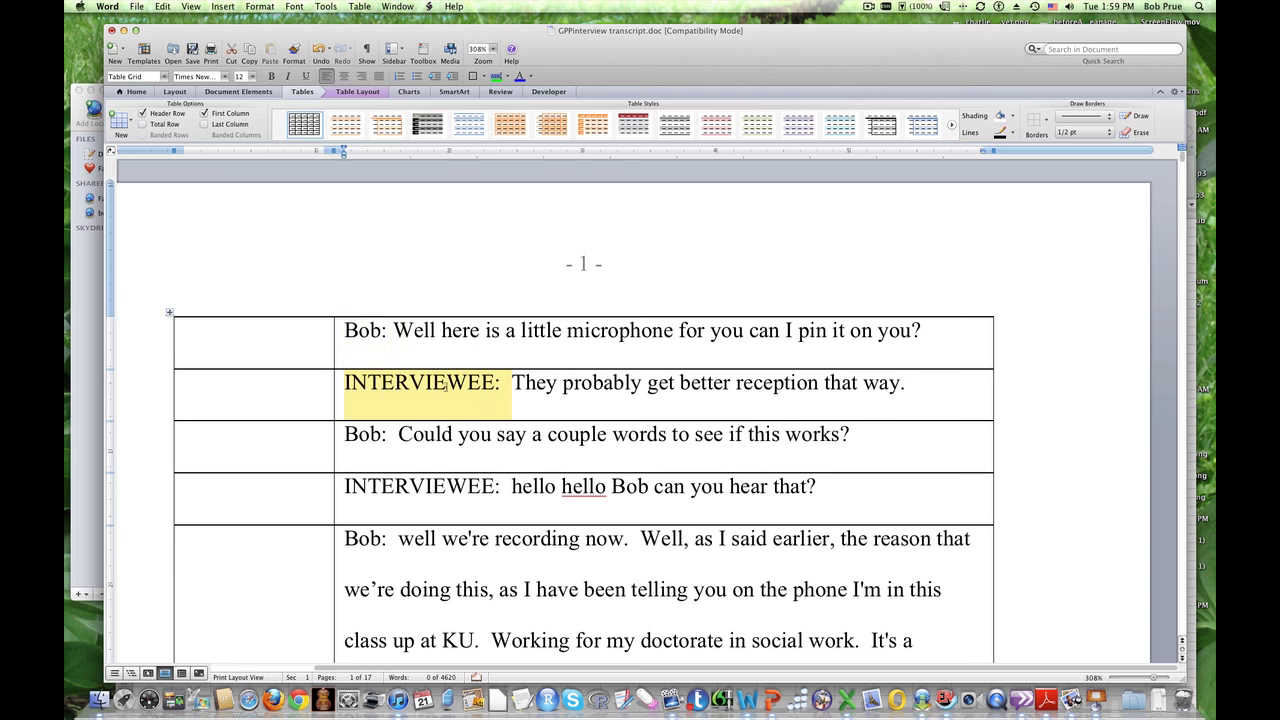
click(632, 390)
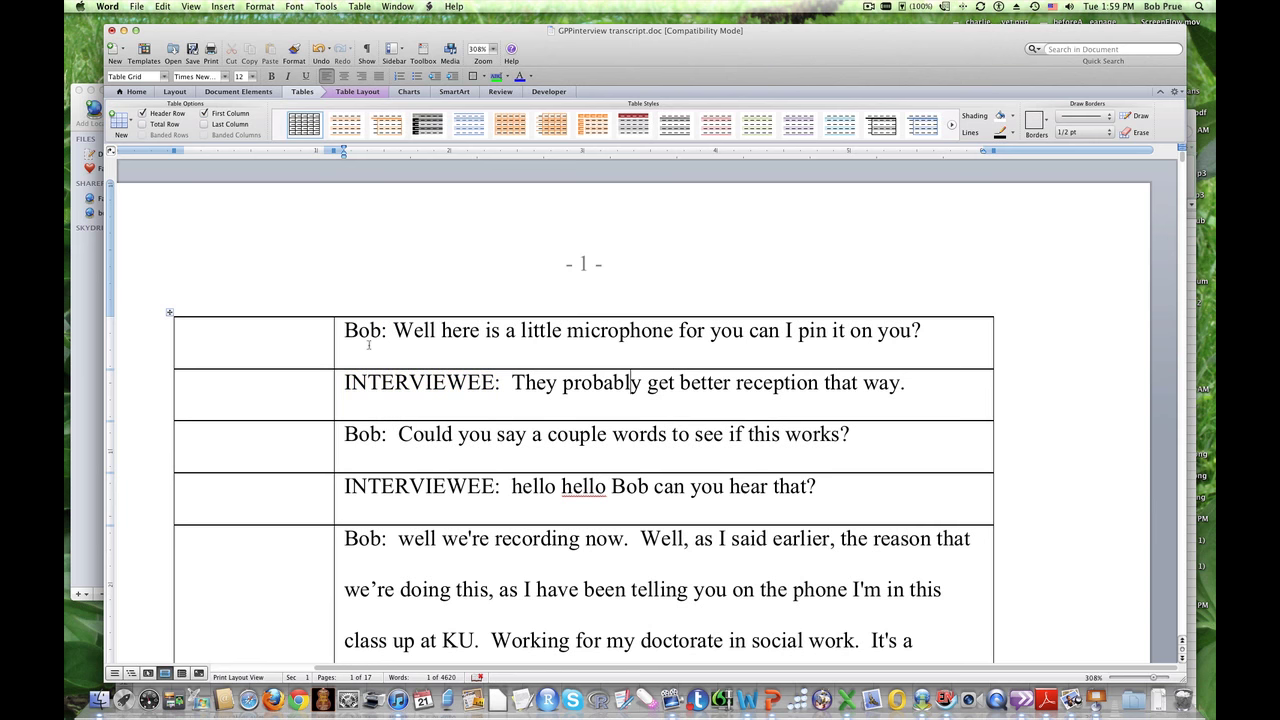
click(245, 350)
click(356, 385)
drag(906, 383, 366, 378)
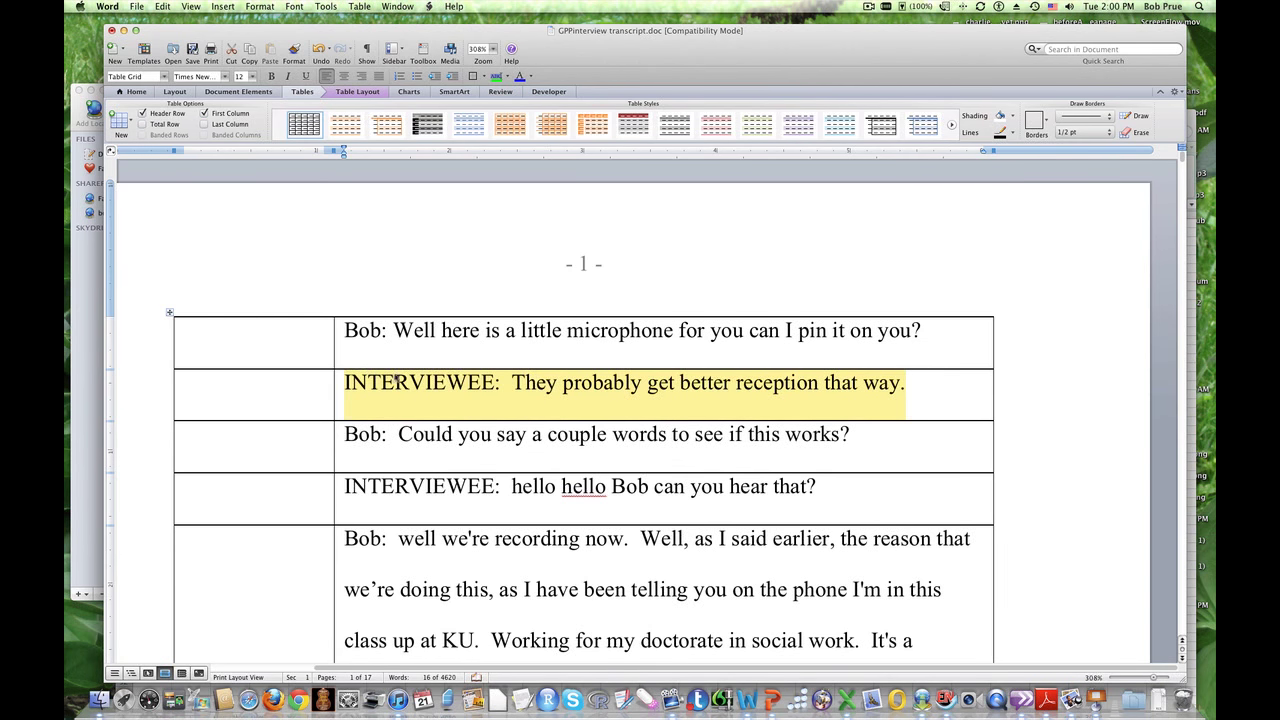
double_click(460, 330)
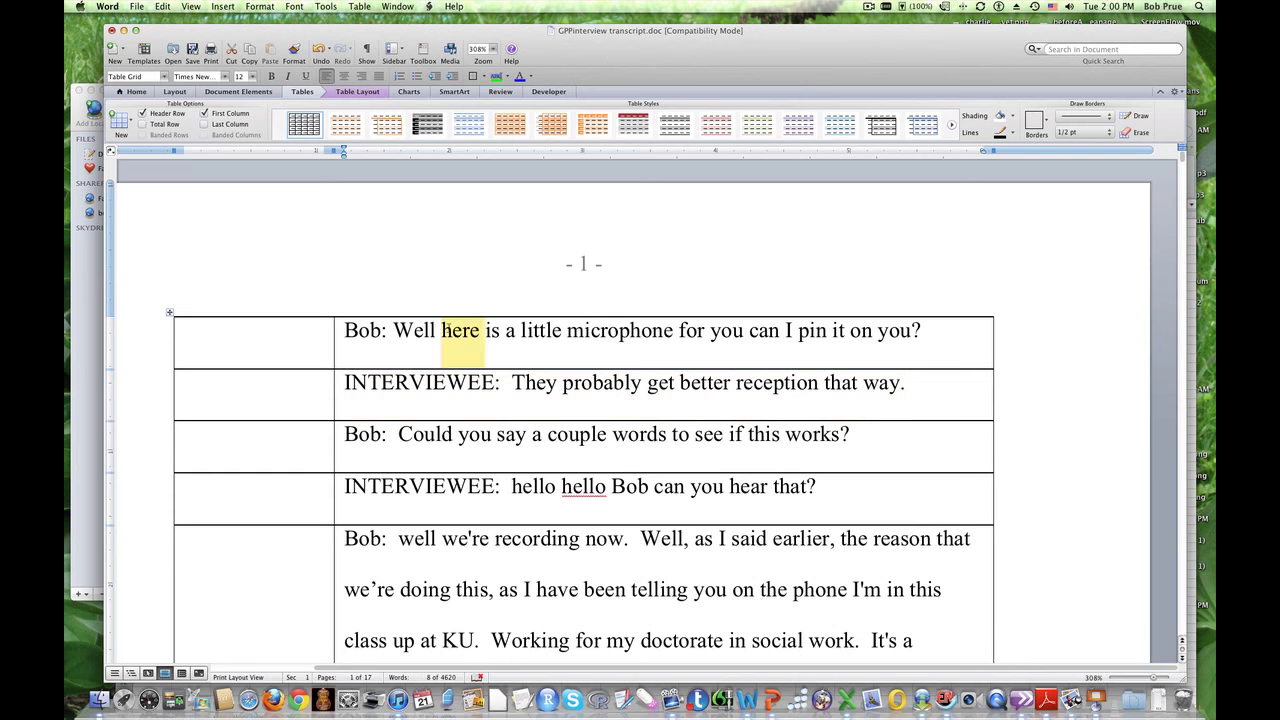
triple_click(506, 383)
click(739, 411)
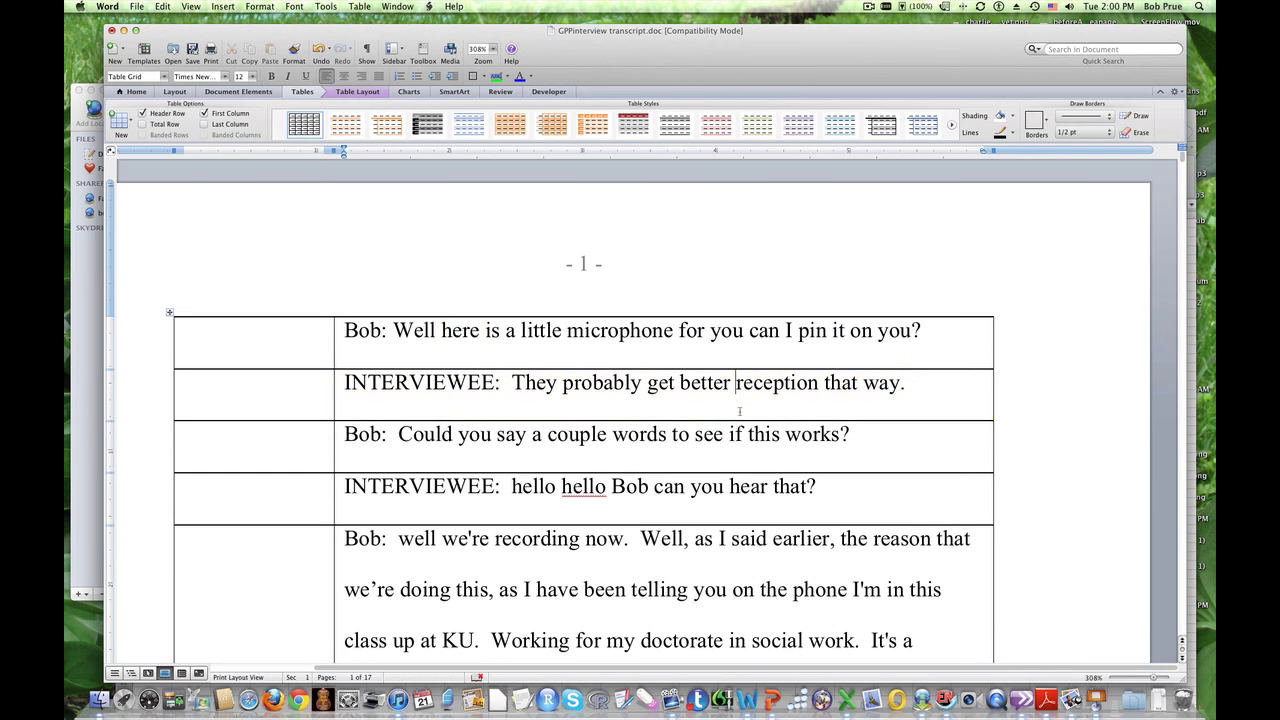
drag(908, 385, 345, 383)
Step: Cut the reply and paste it into row 1 after the microphone-test question
right_click(405, 382)
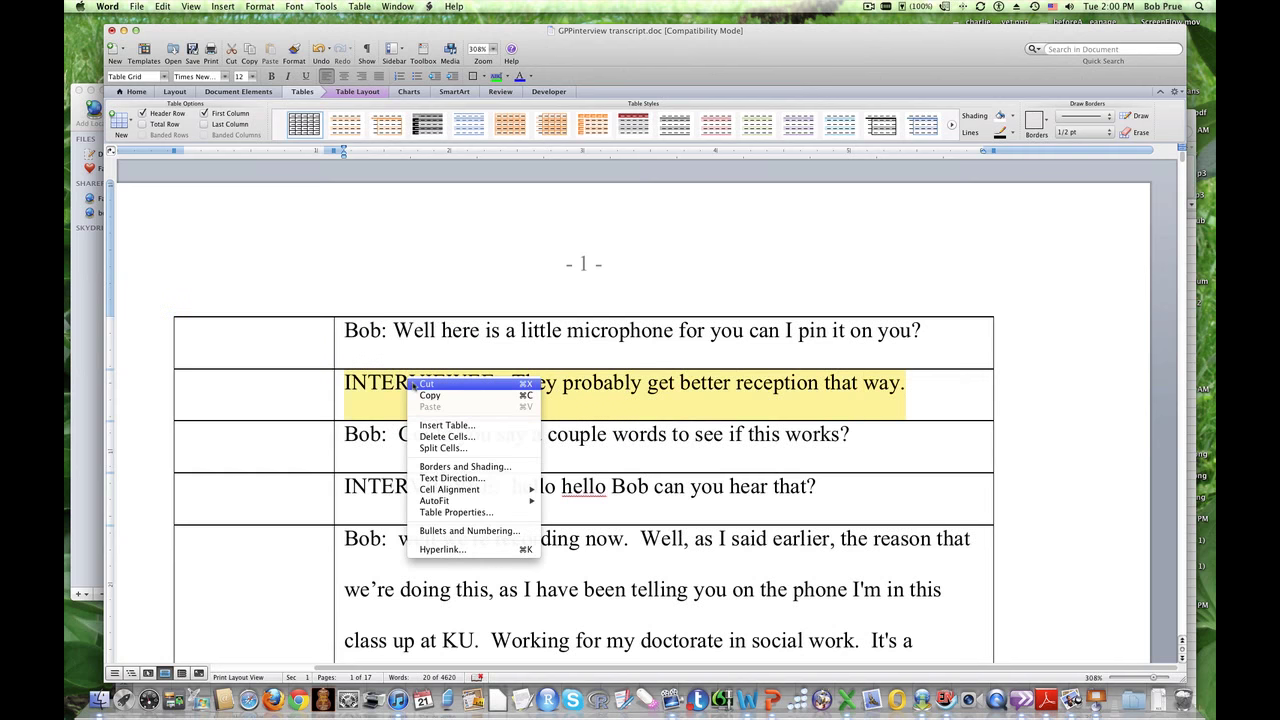
click(415, 387)
right_click(961, 334)
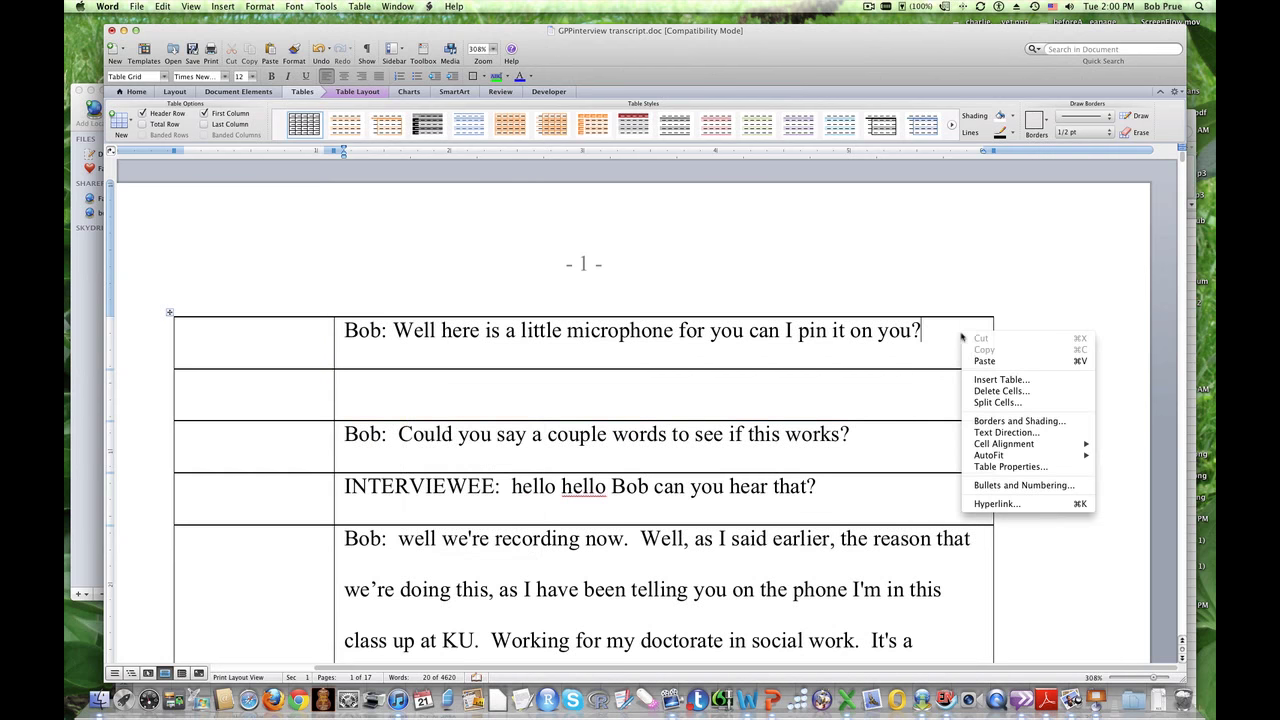
click(980, 360)
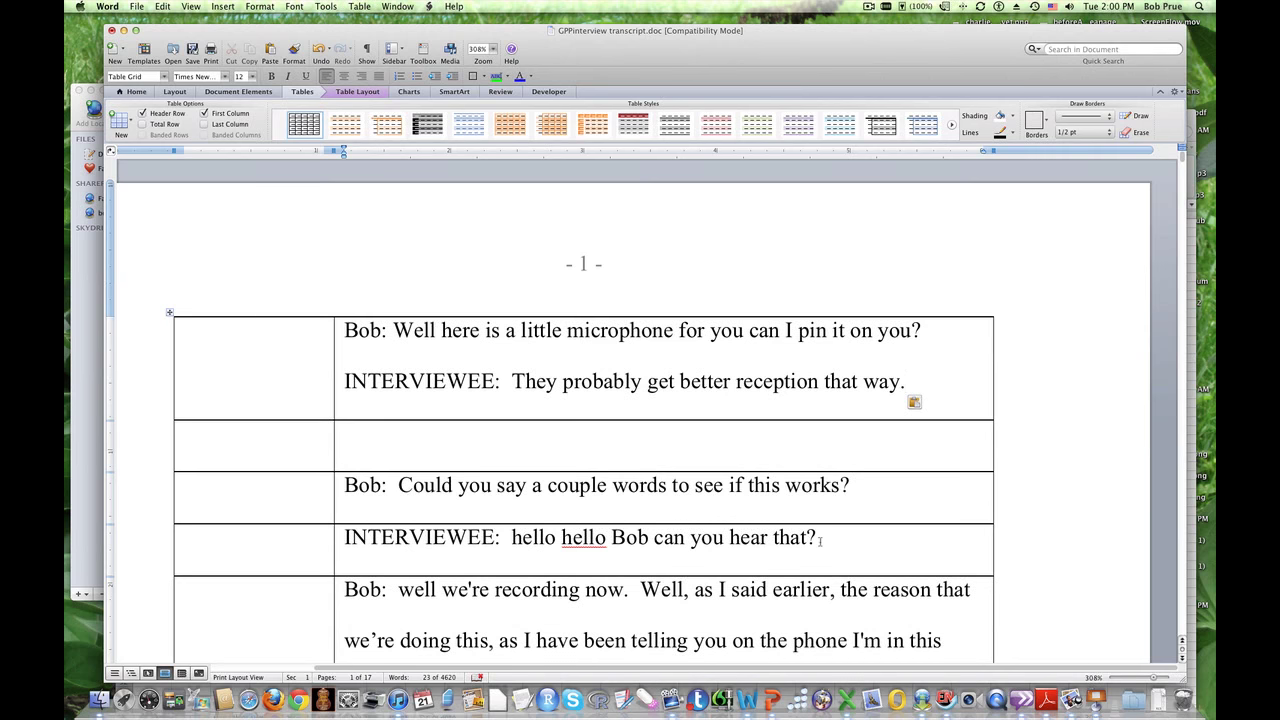
drag(820, 541, 856, 490)
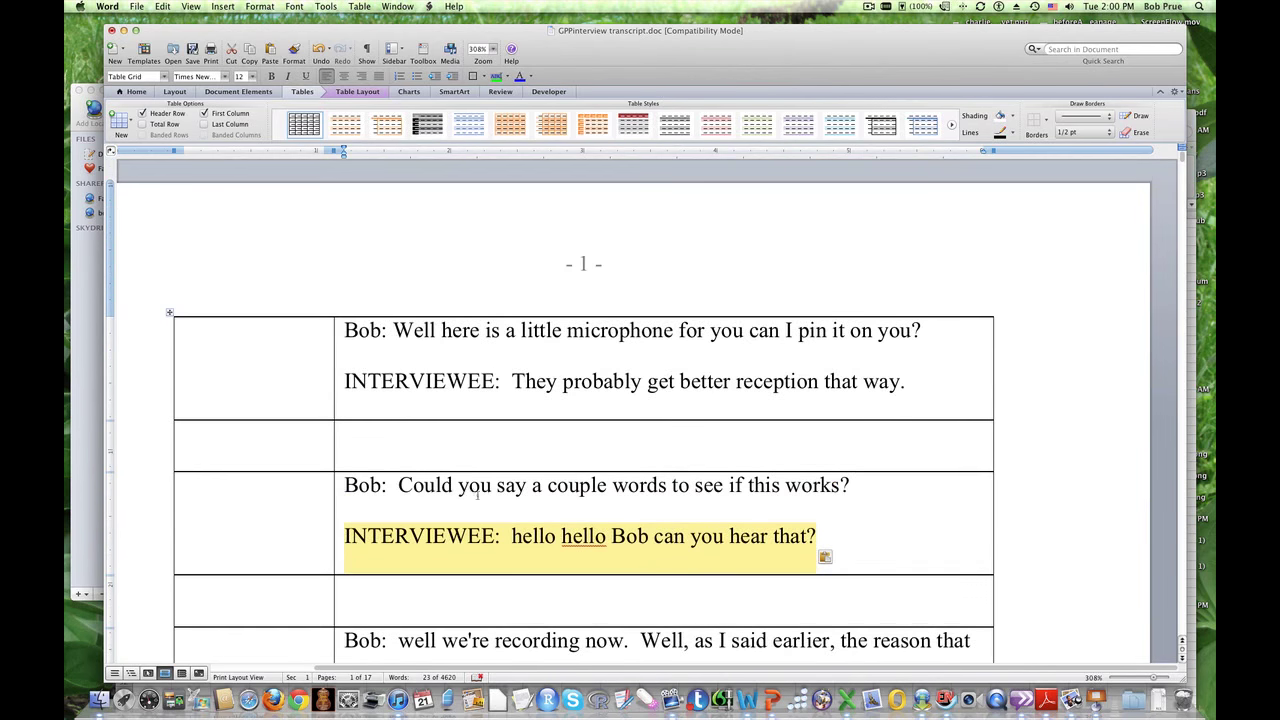
Step: Code the first two exchanges 'Setting up' in their left cells
click(301, 376)
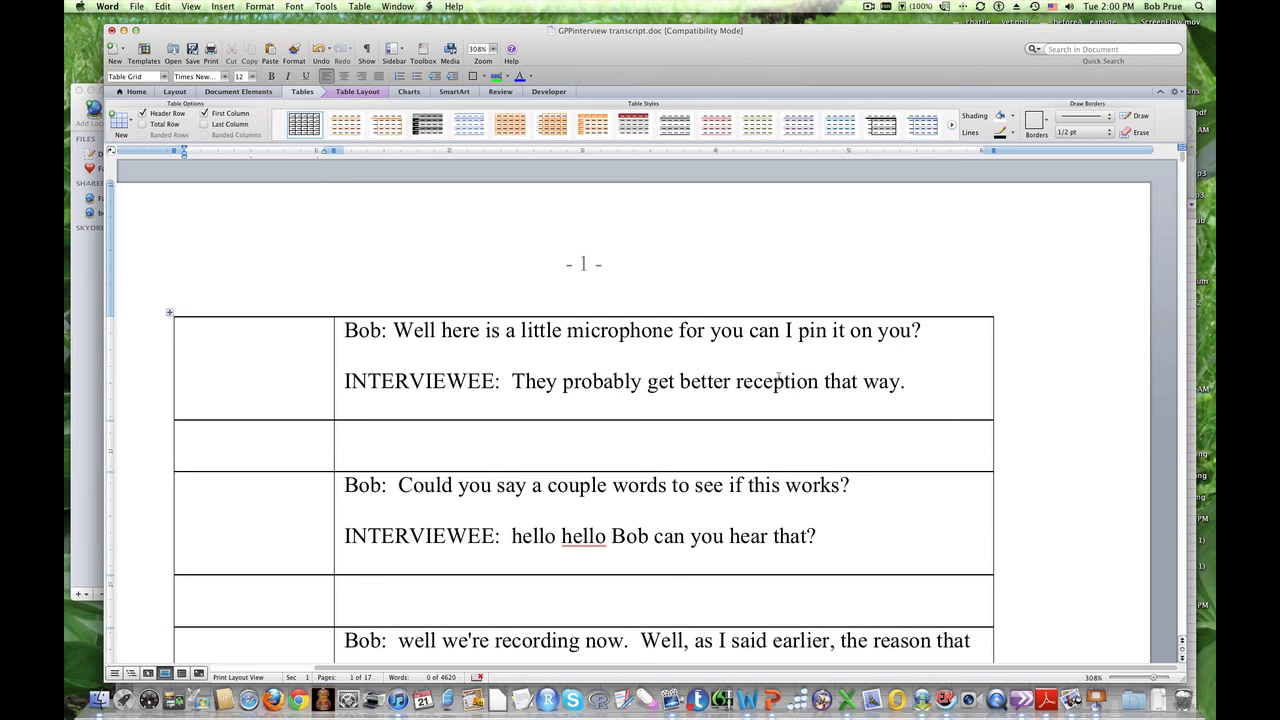
text(setting th)
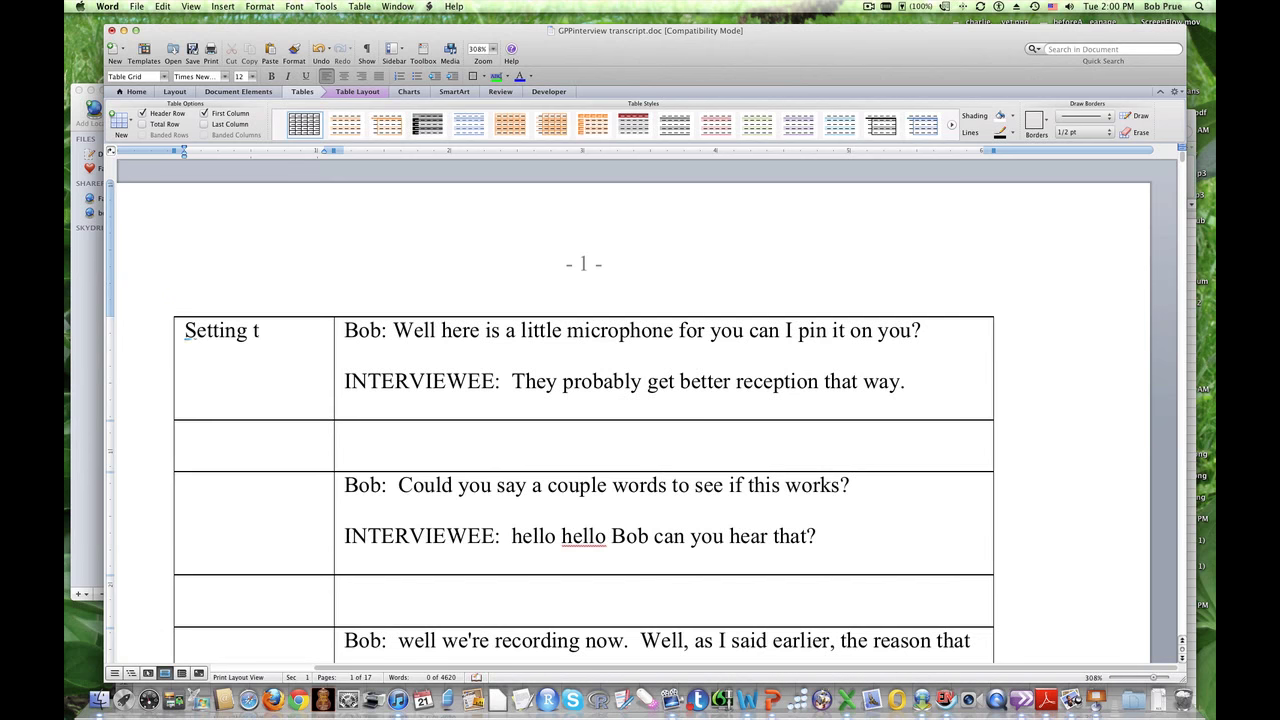
key(BackSpace)
key(BackSpace)
text(up)
click(281, 494)
text(setting)
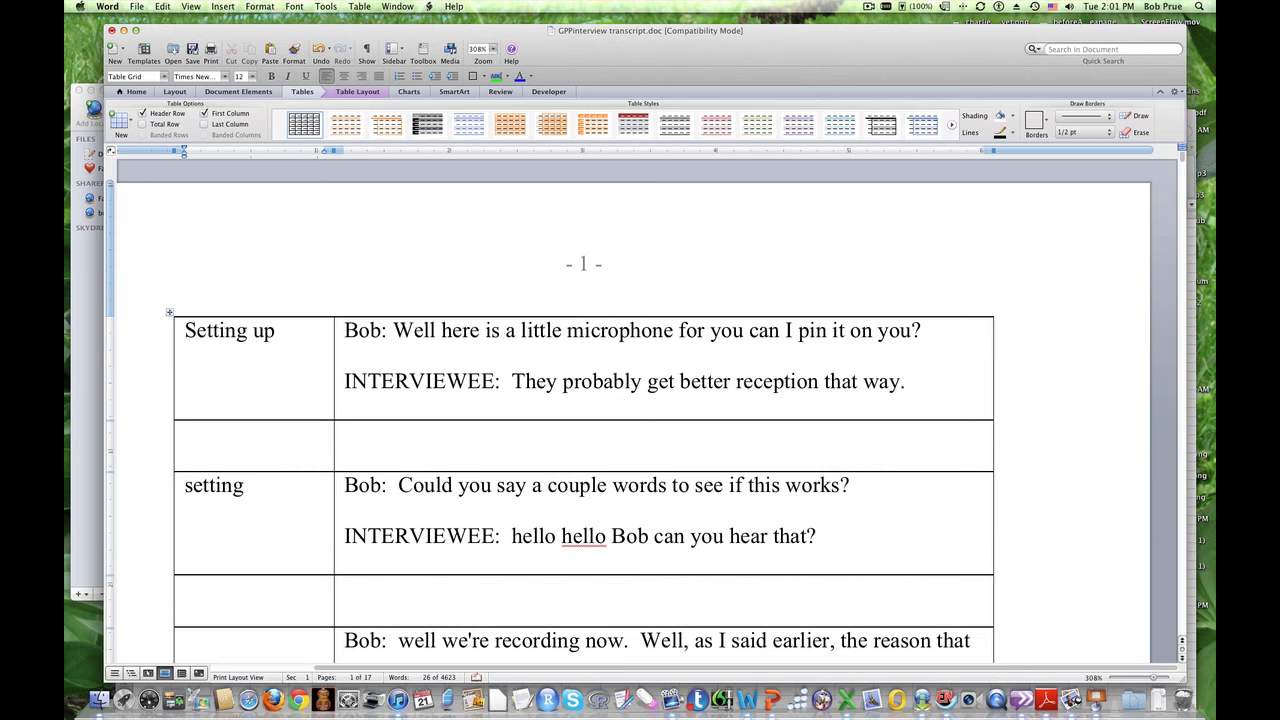
text( up)
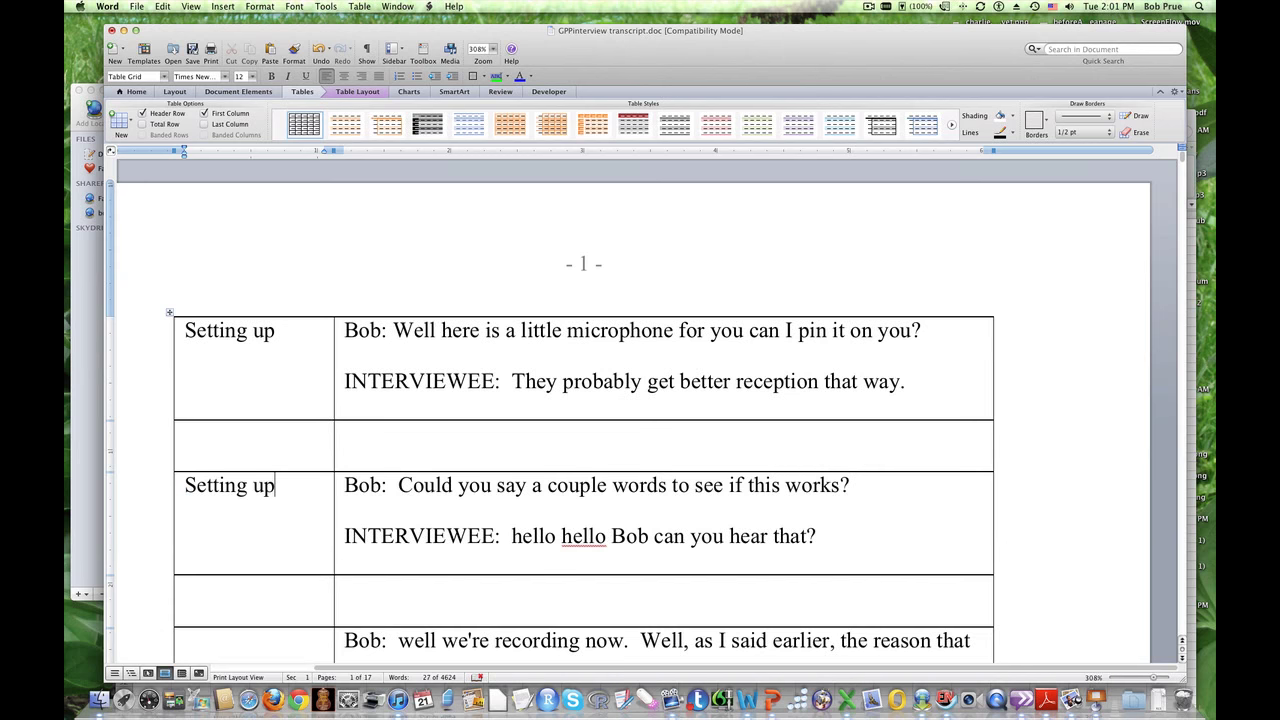
Step: Code the 'well we're recording now' row 'Why I'm doing this'
scroll(483, 567, down, 5)
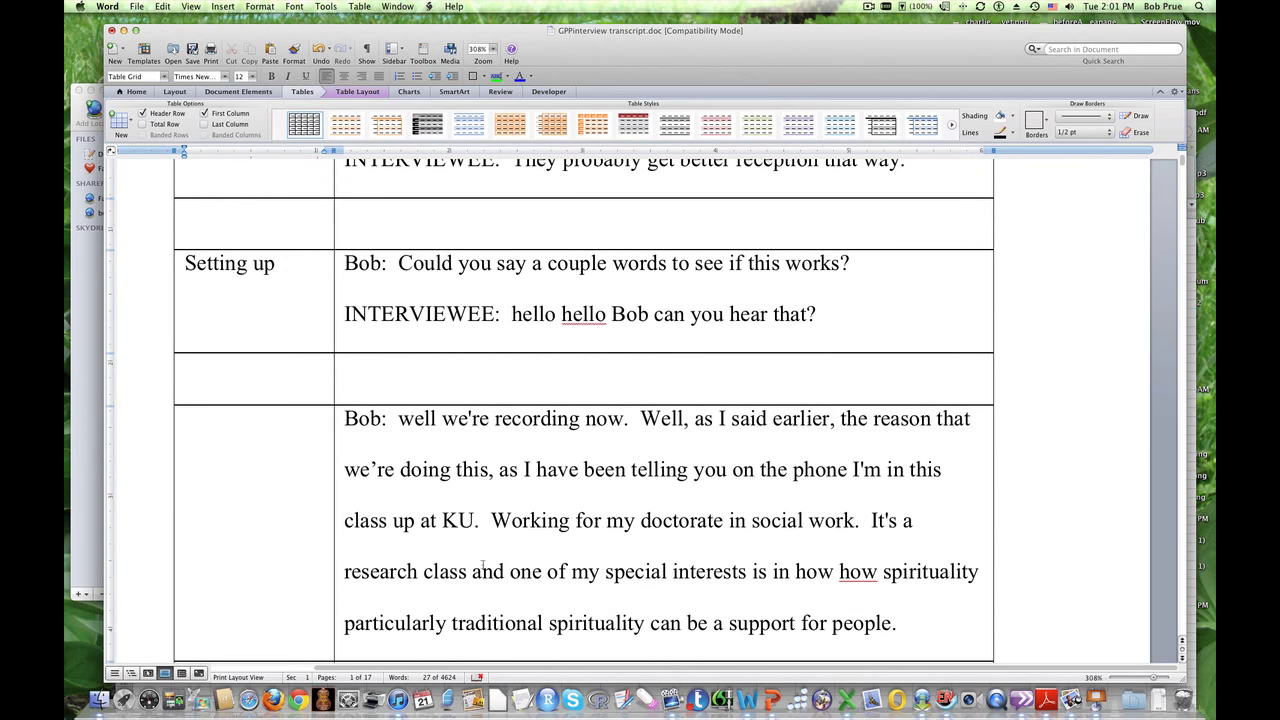
scroll(483, 567, down, 1)
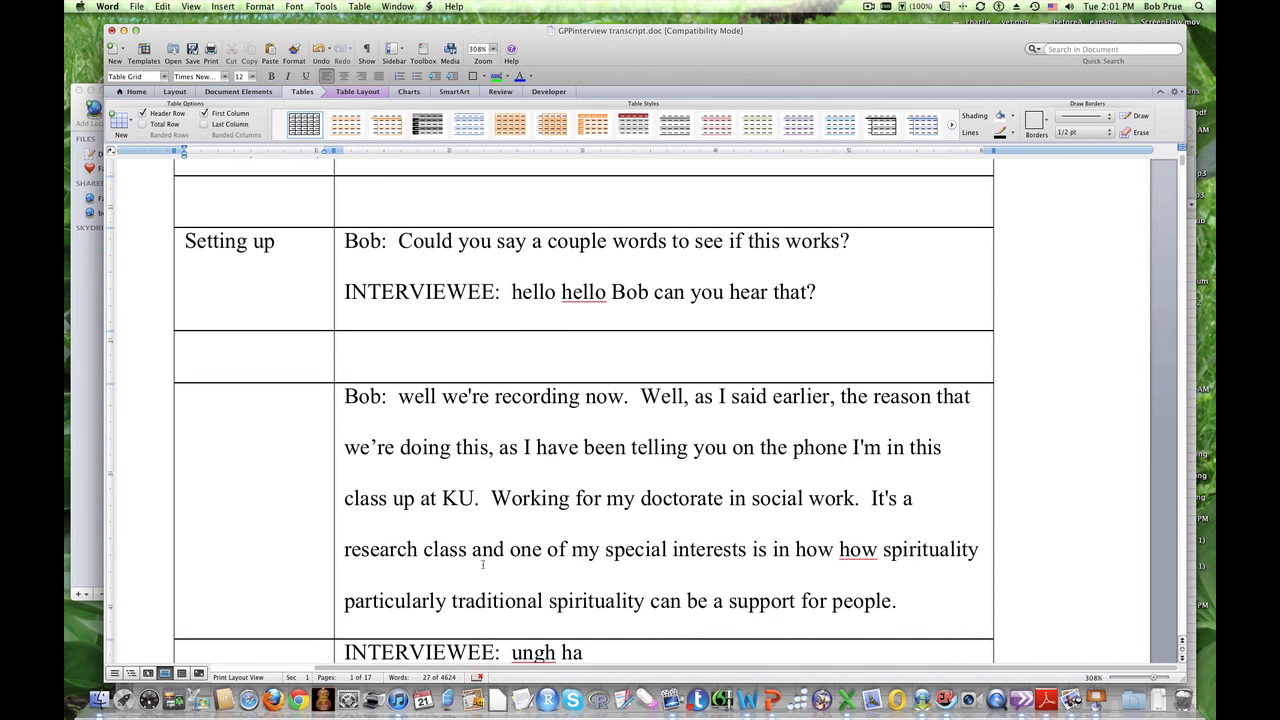
scroll(483, 565, down, 3)
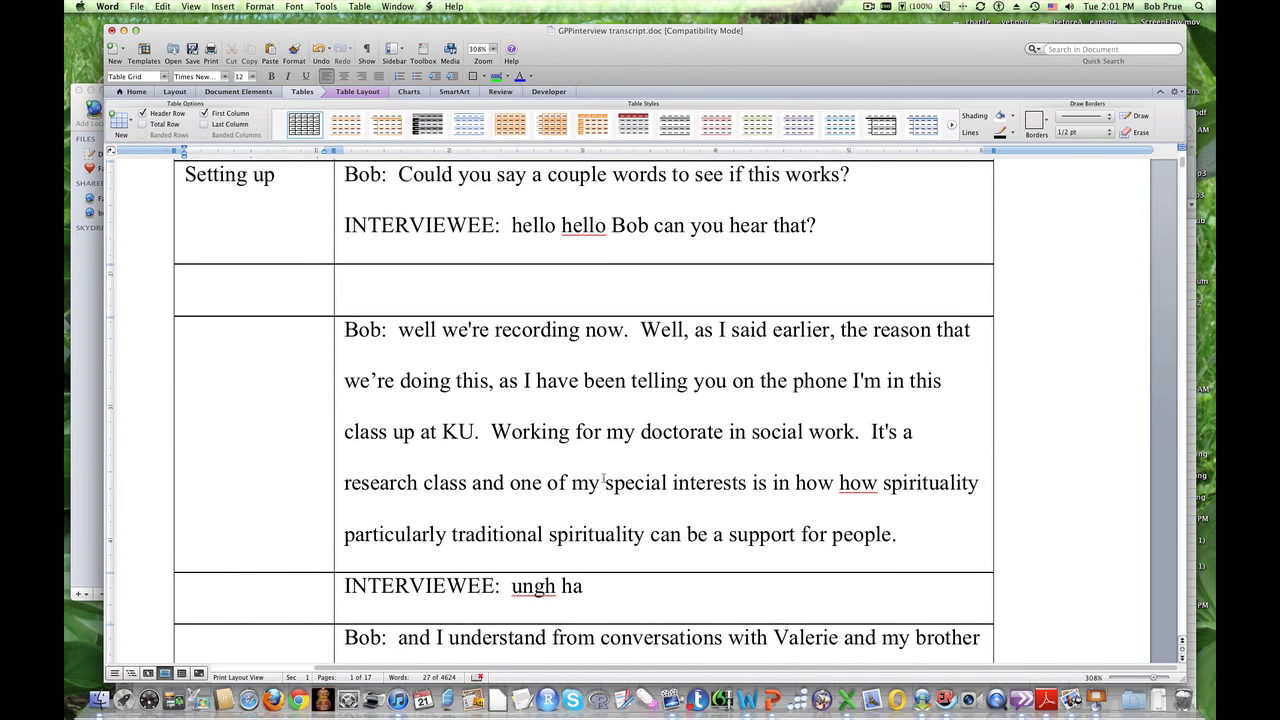
click(271, 377)
text(why I'm doing t)
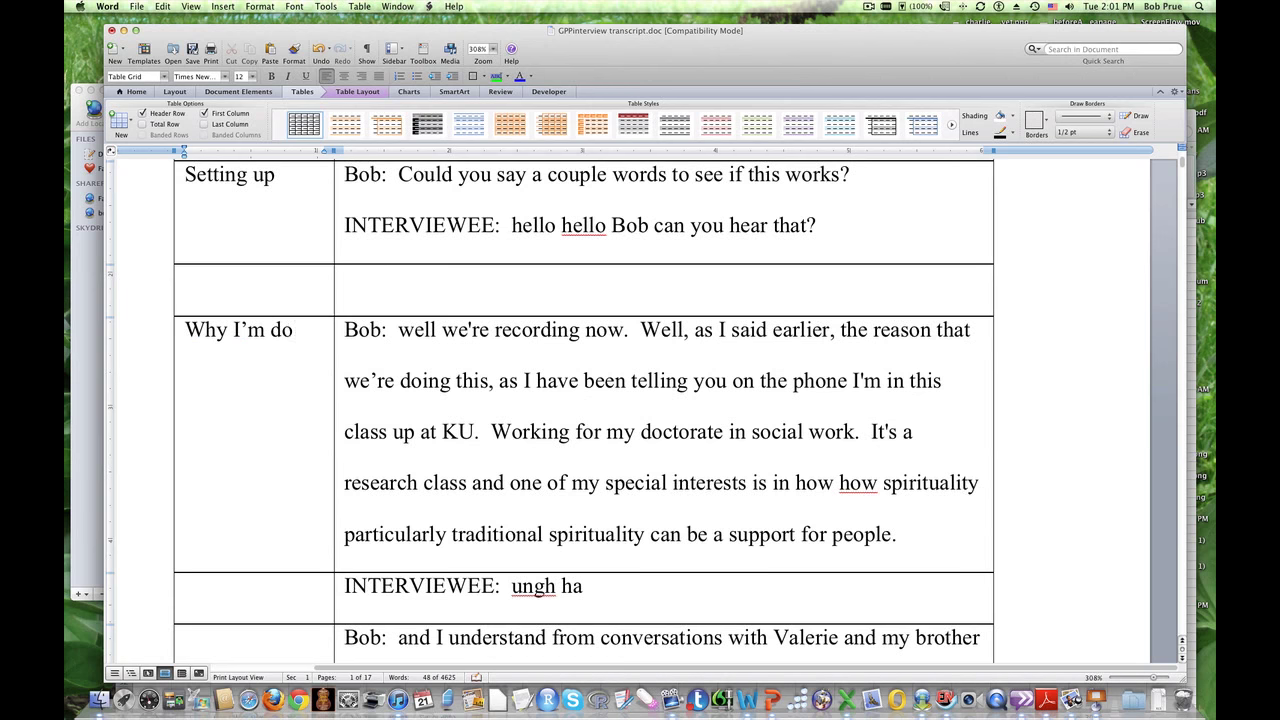
text(his)
scroll(553, 467, down, 1)
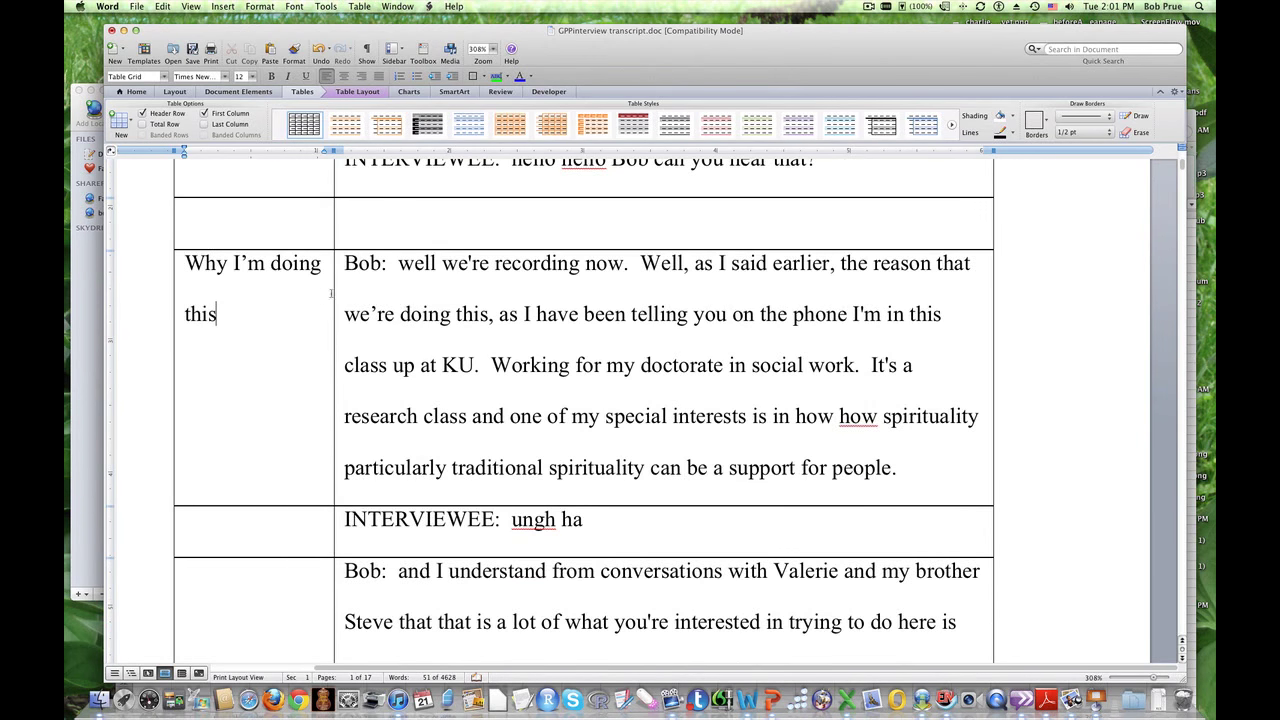
double_click(294, 264)
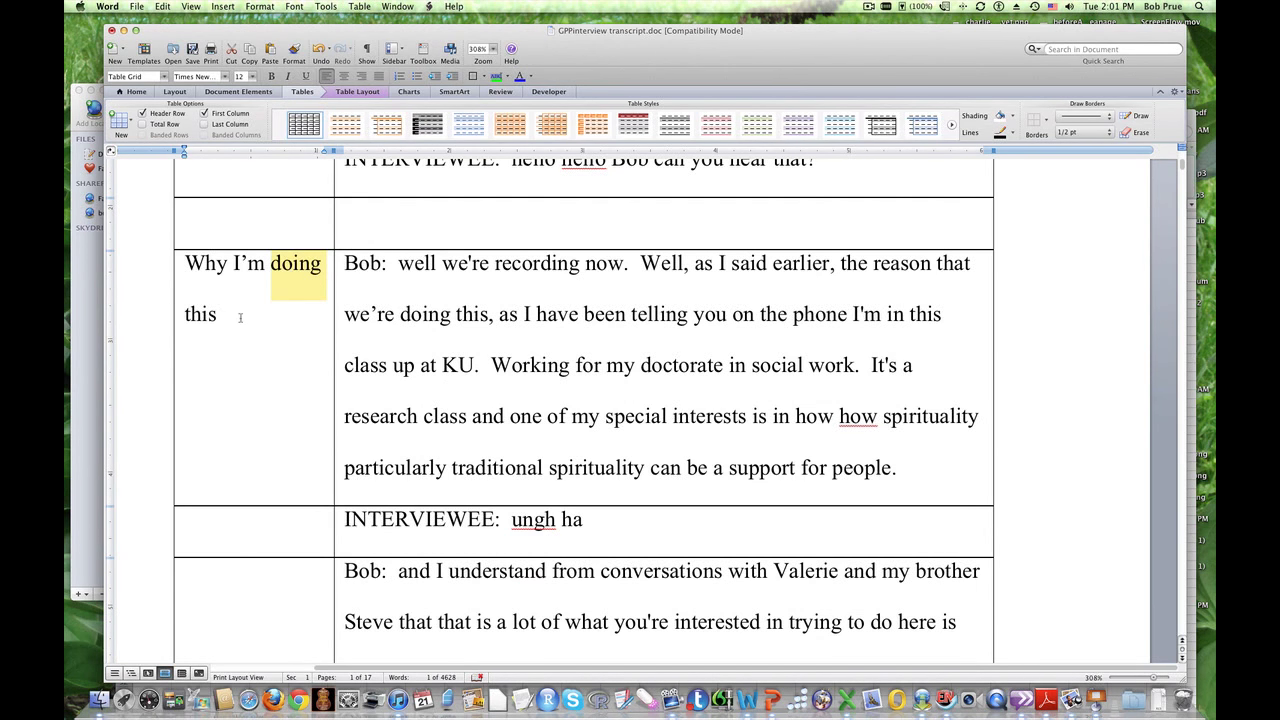
scroll(570, 404, down, 3)
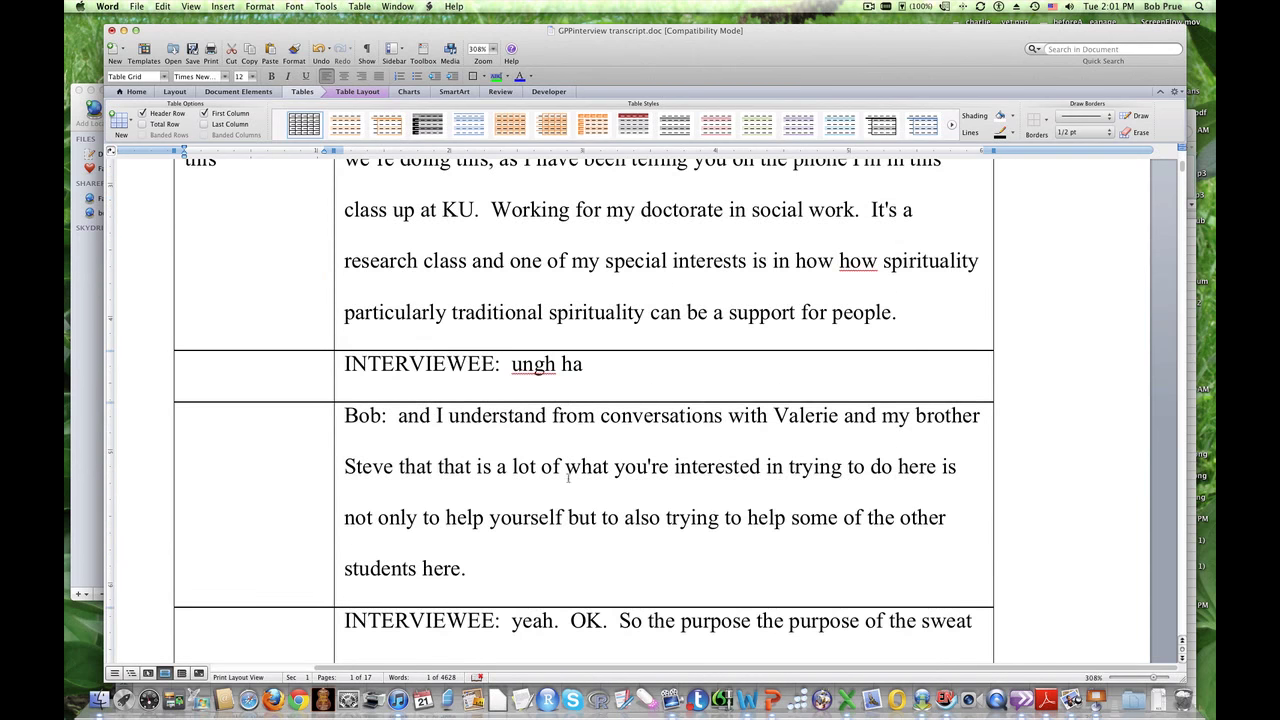
scroll(561, 497, down, 7)
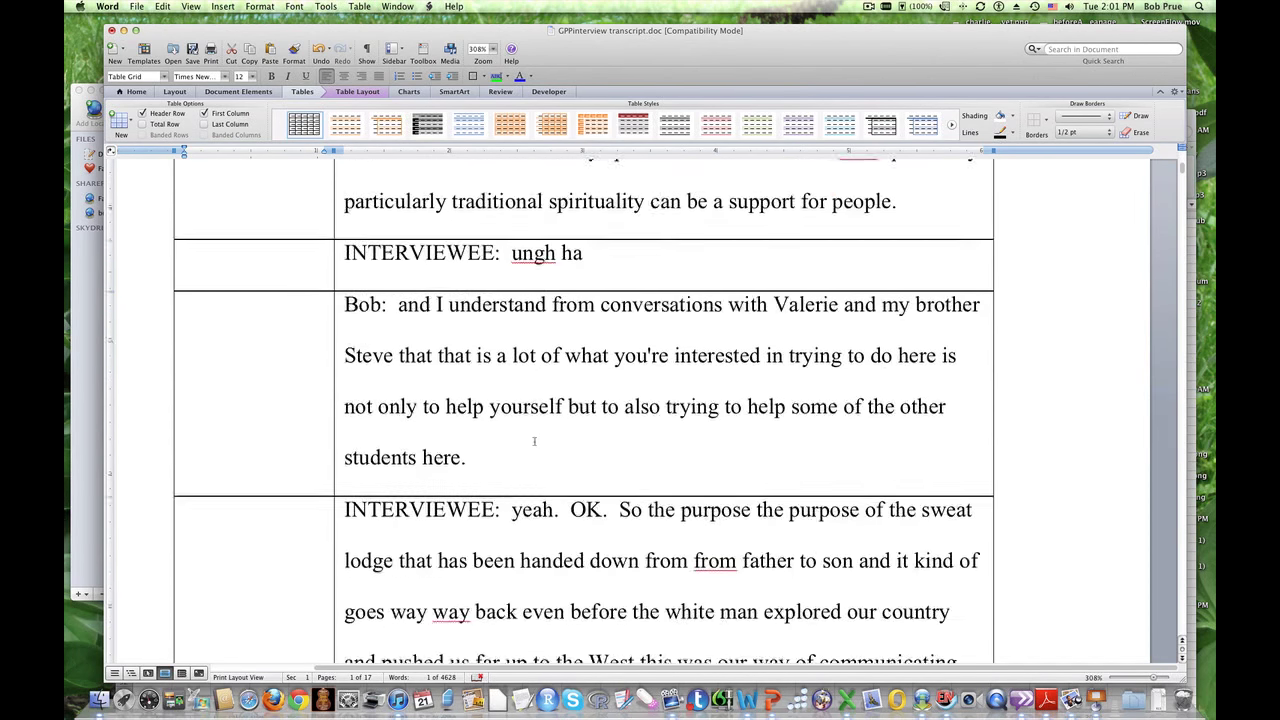
scroll(535, 444, up, 1)
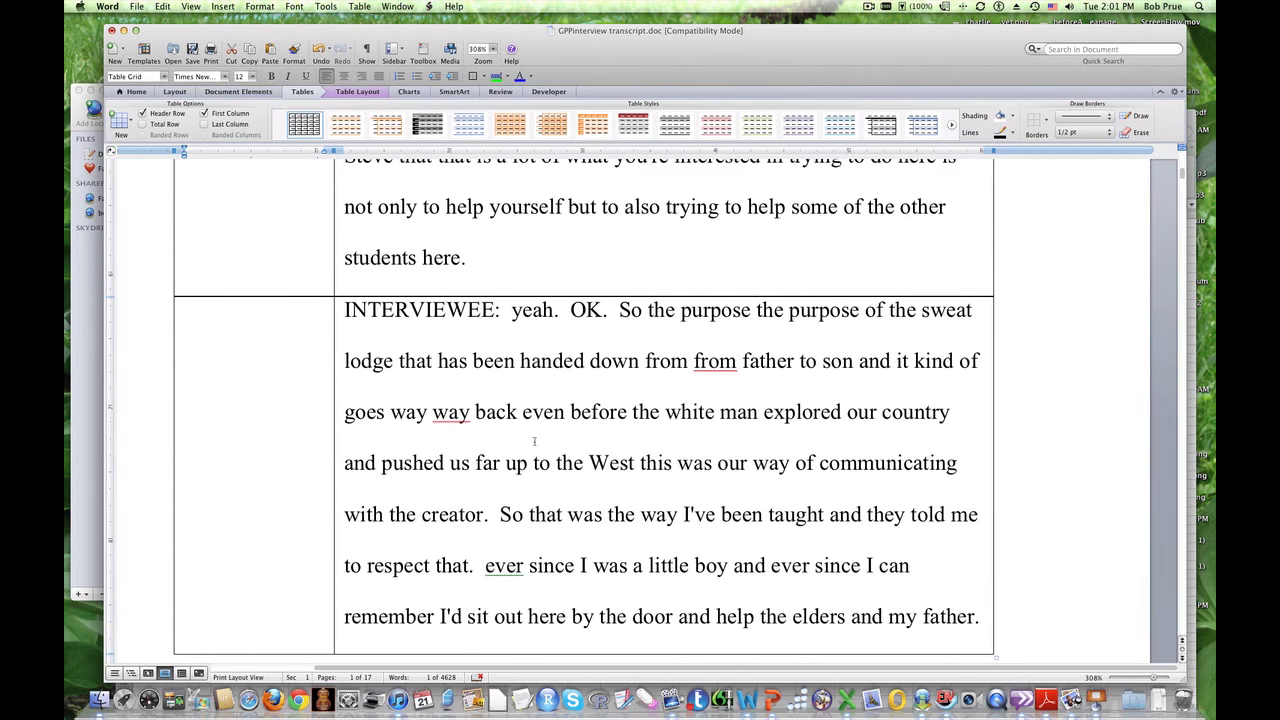
scroll(534, 441, up, 1)
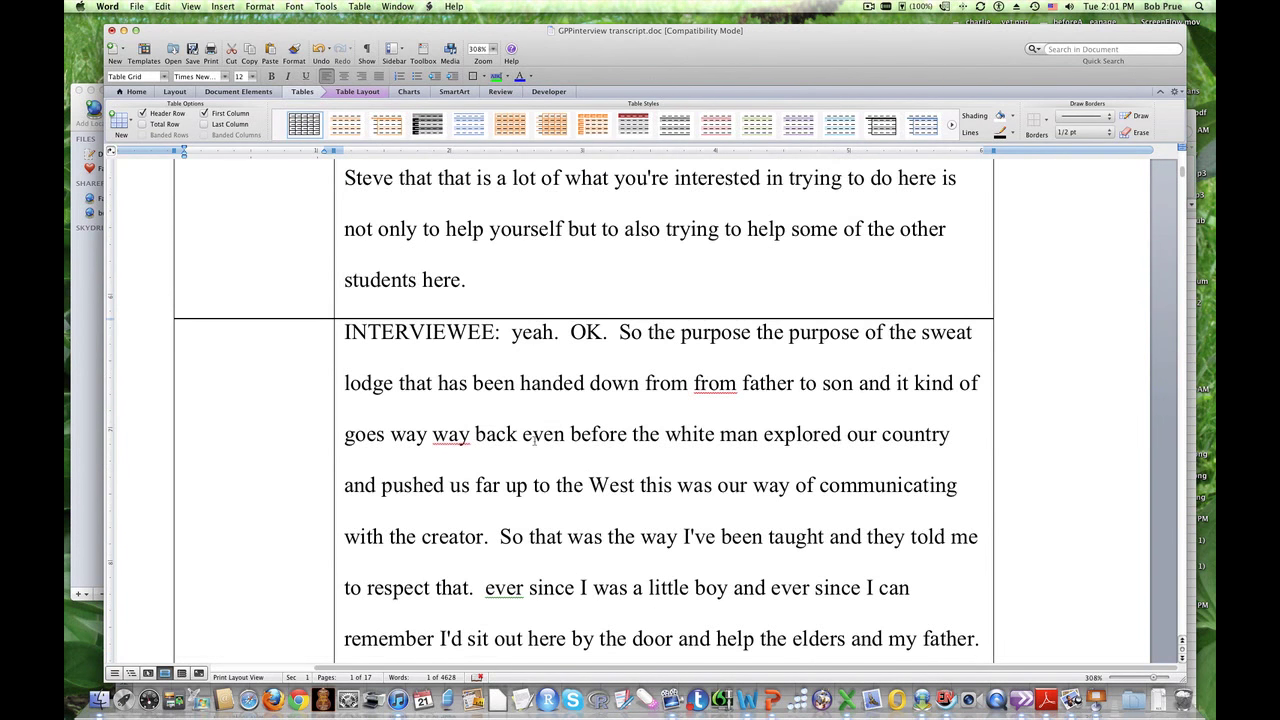
scroll(534, 441, down, 1)
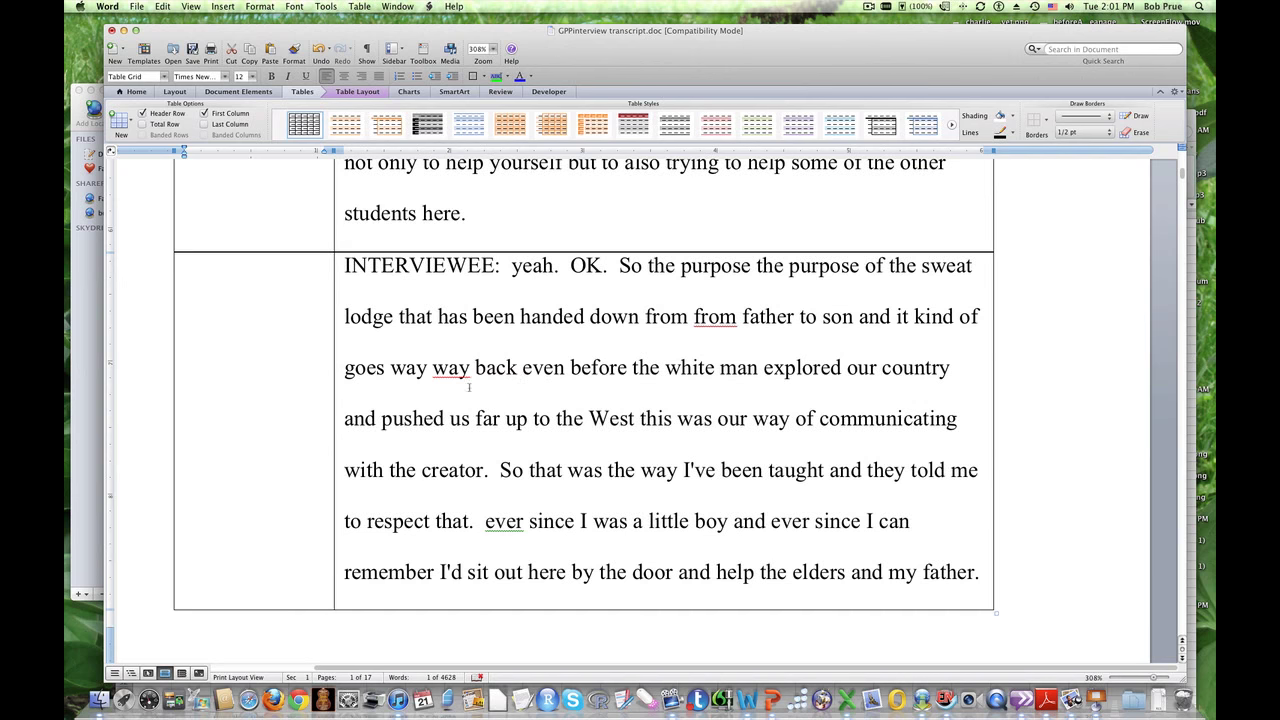
click(141, 395)
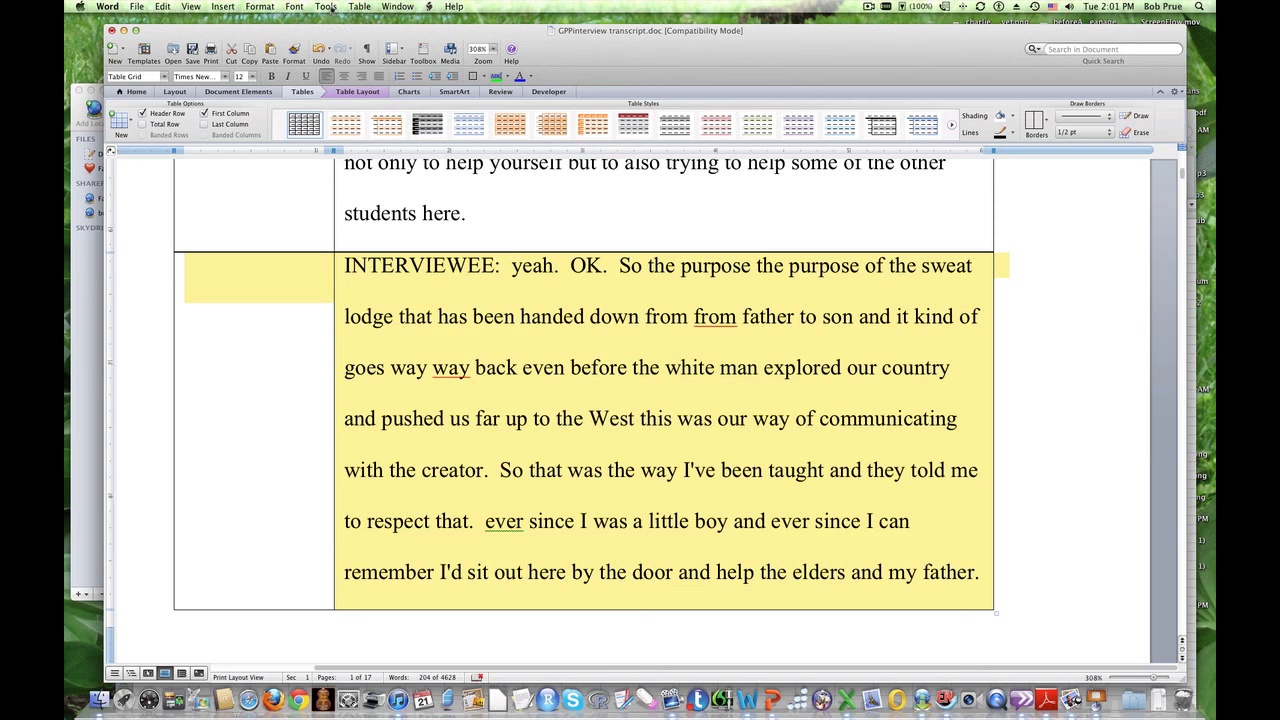
Step: Insert a row above the sweat lodge answer and move its first half, ending 'with the creator.', into it
click(330, 7)
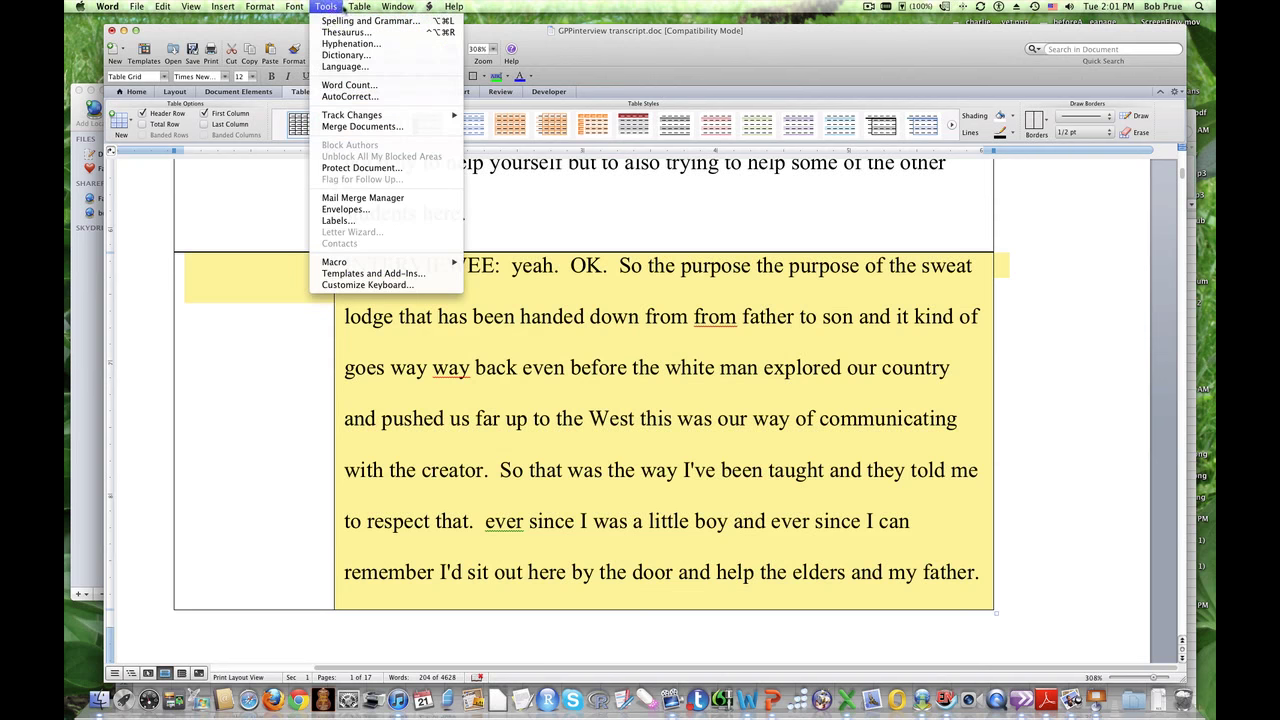
mouse_move(359, 7)
mouse_move(384, 40)
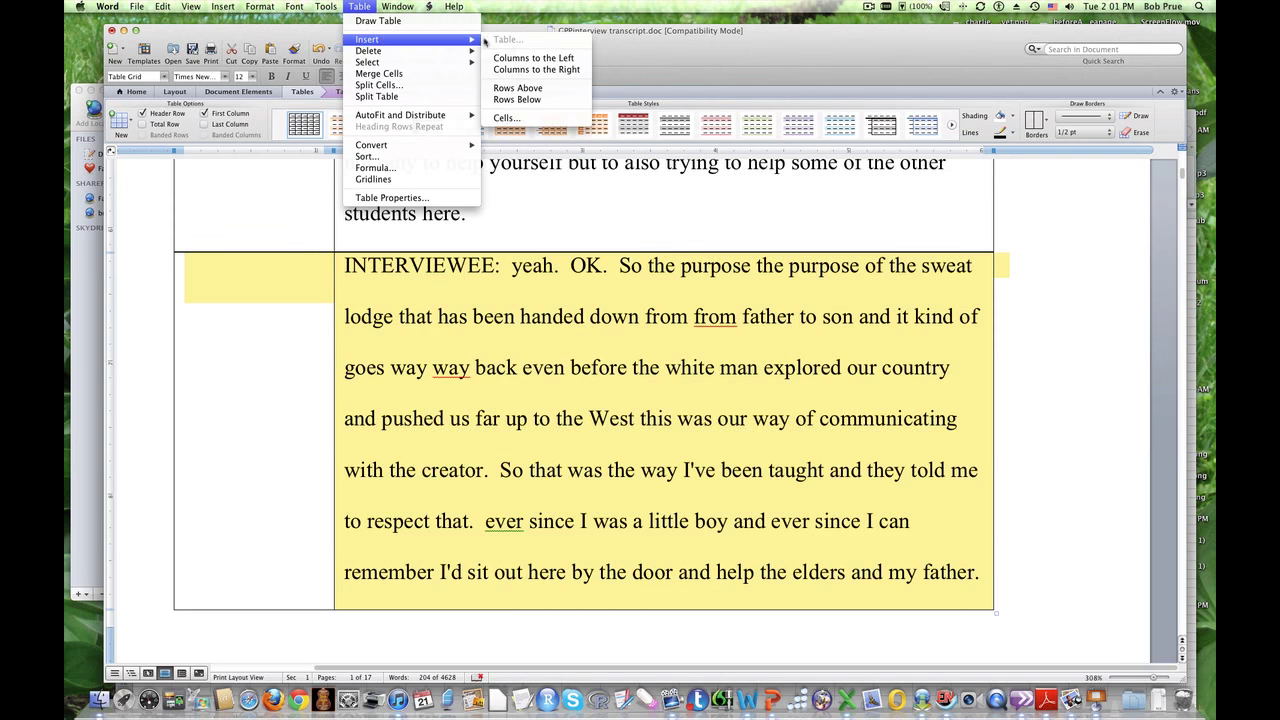
click(530, 88)
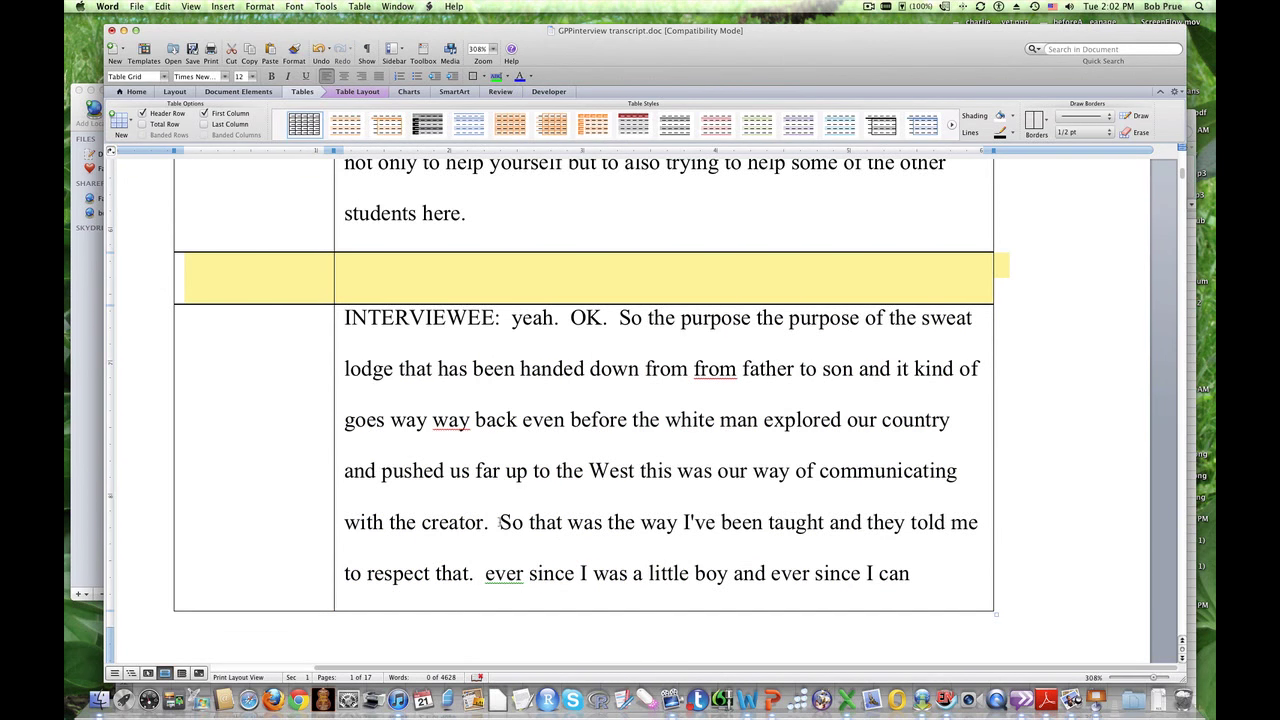
drag(500, 522, 375, 289)
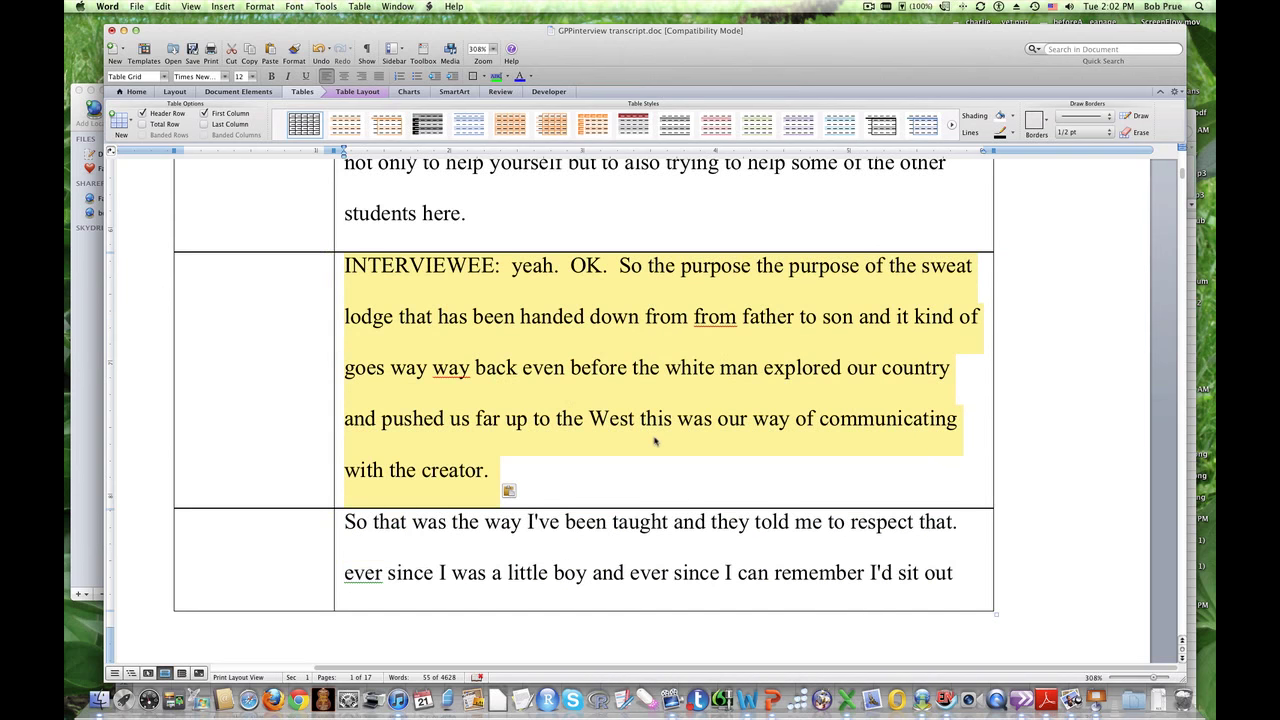
Step: Type 'Giving history' in the code cell beside the first part of the sweat lodge answer
click(610, 474)
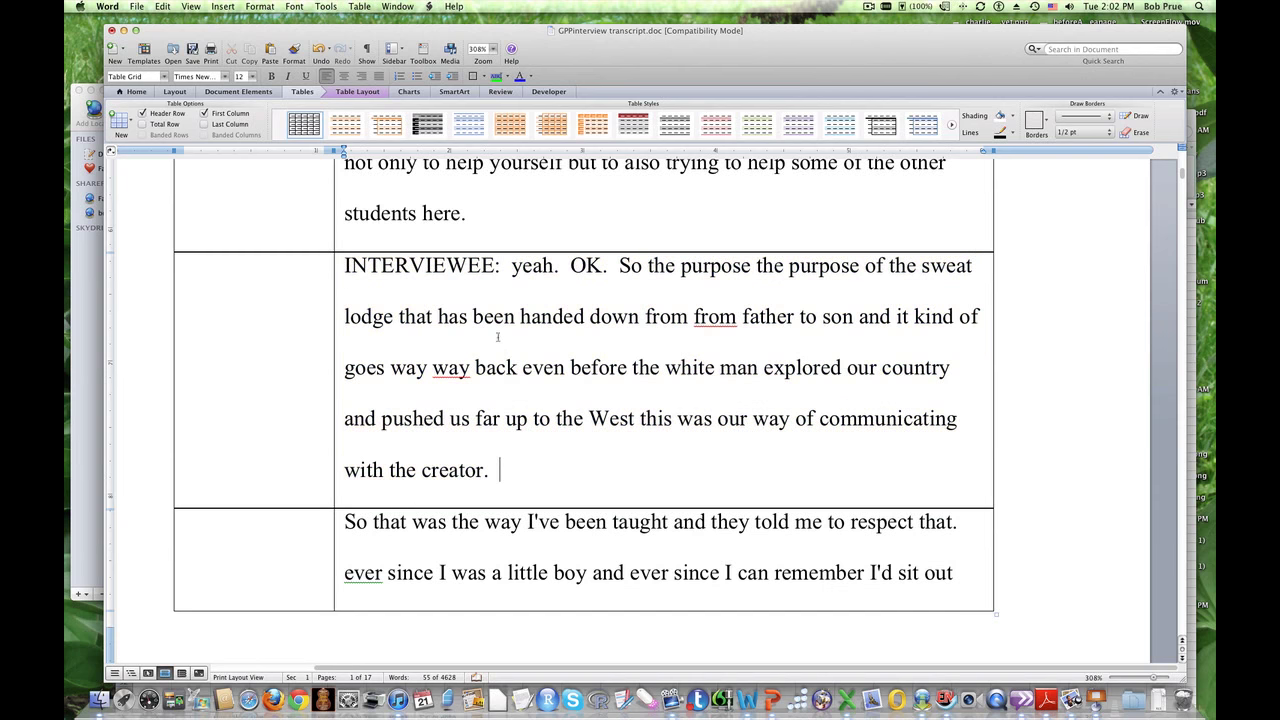
scroll(569, 291, up, 1)
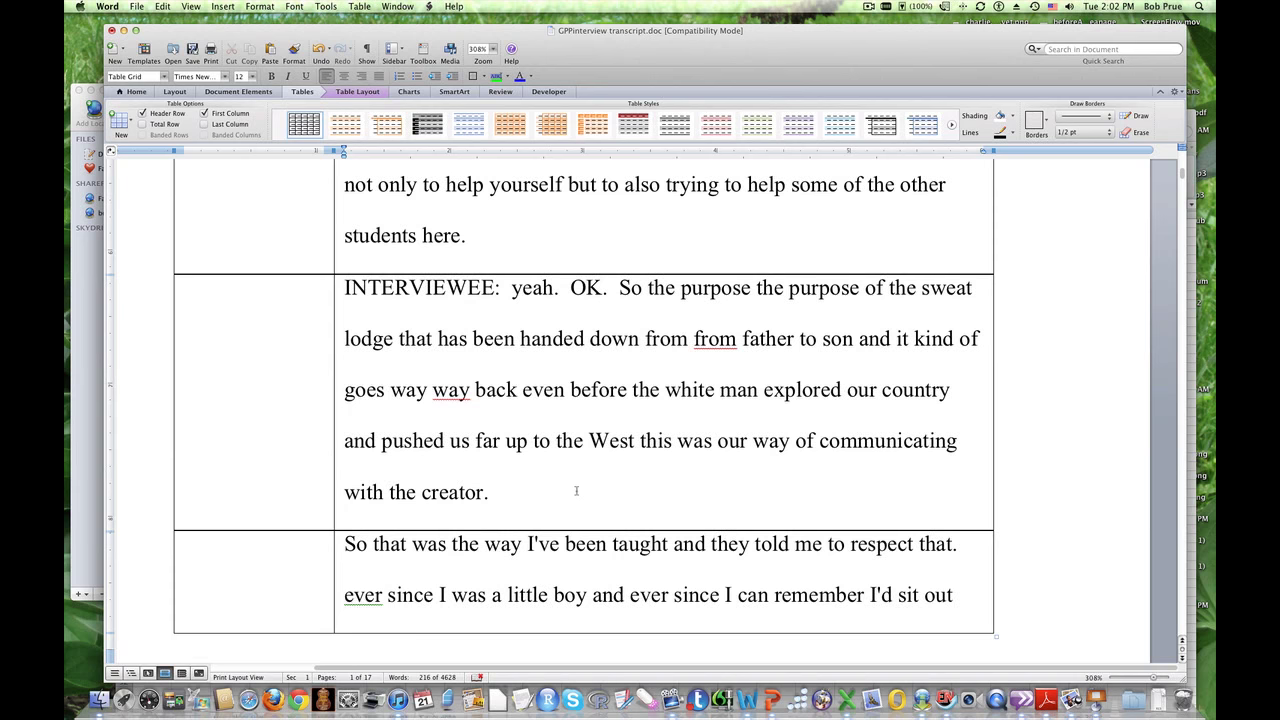
click(265, 325)
text(Giving history)
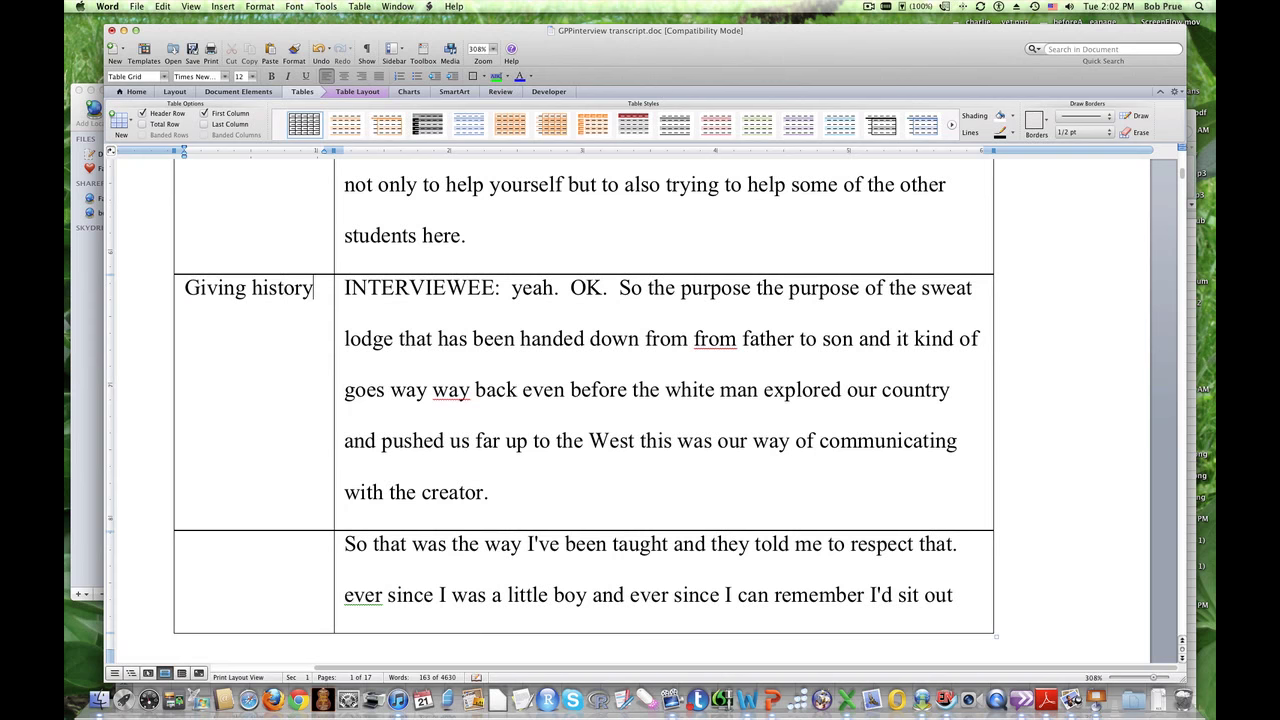
scroll(640, 470, down, 4)
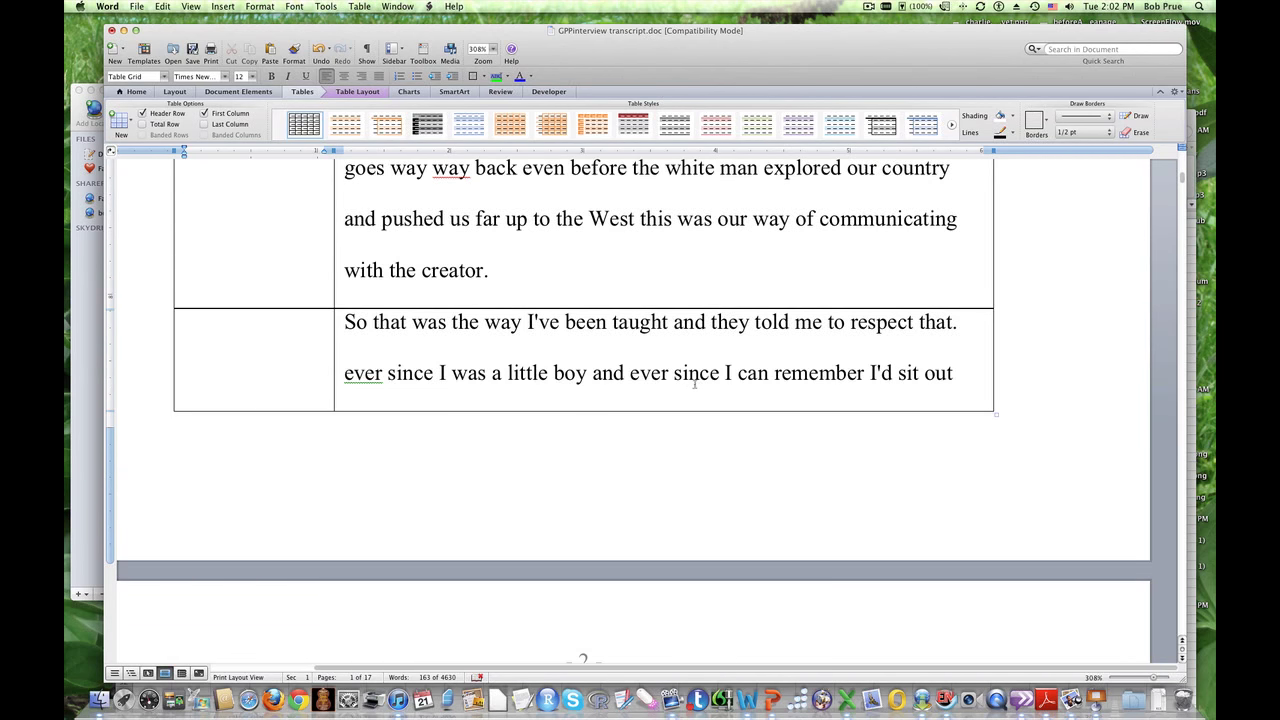
scroll(665, 385, down, 2)
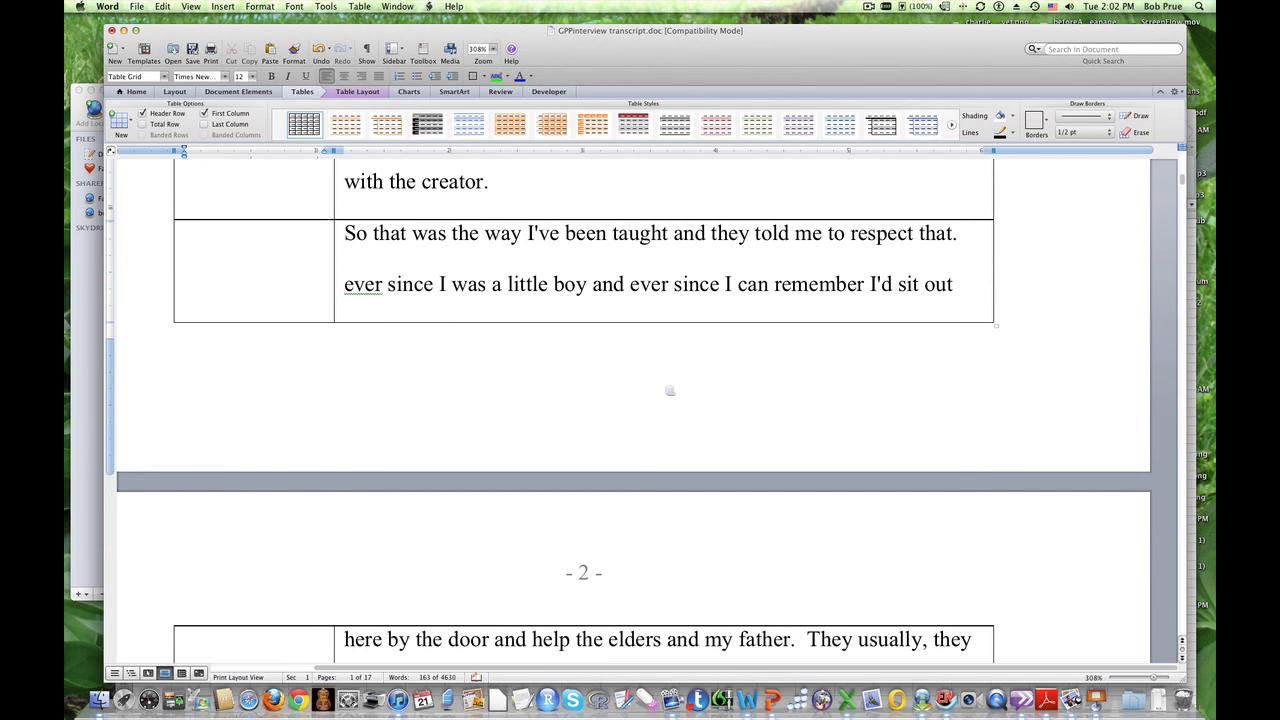
scroll(668, 390, down, 2)
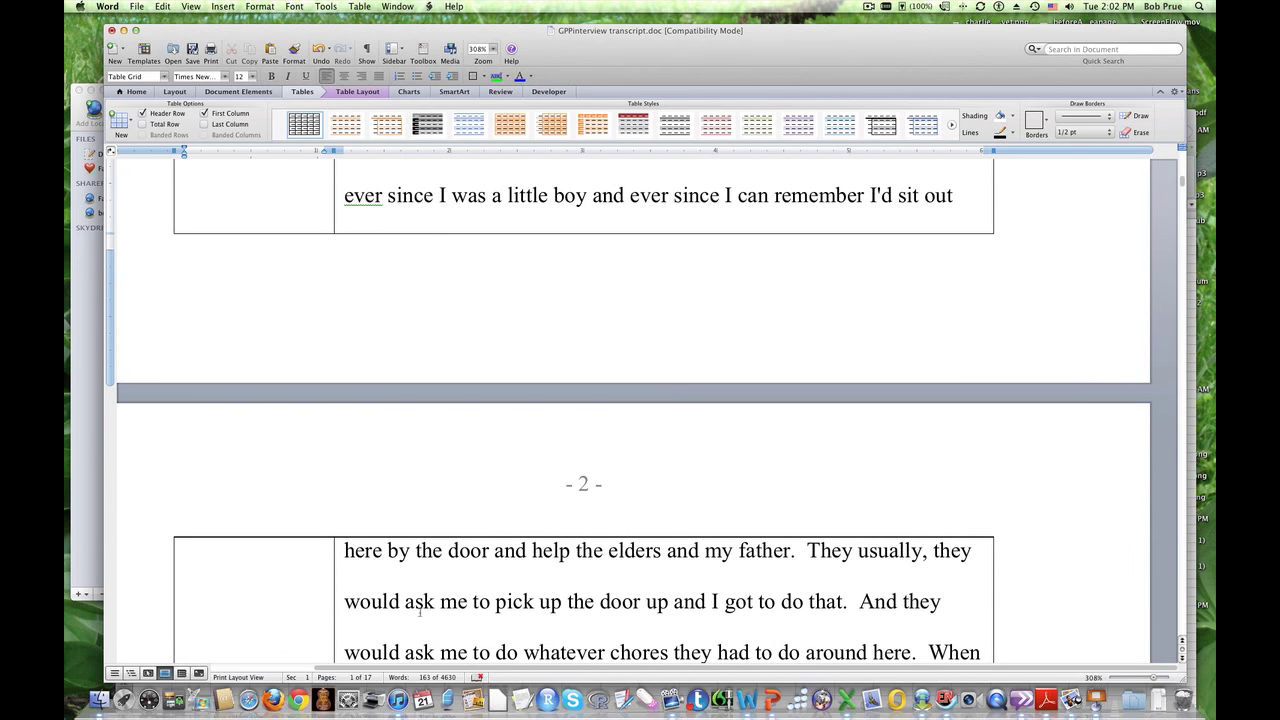
click(141, 617)
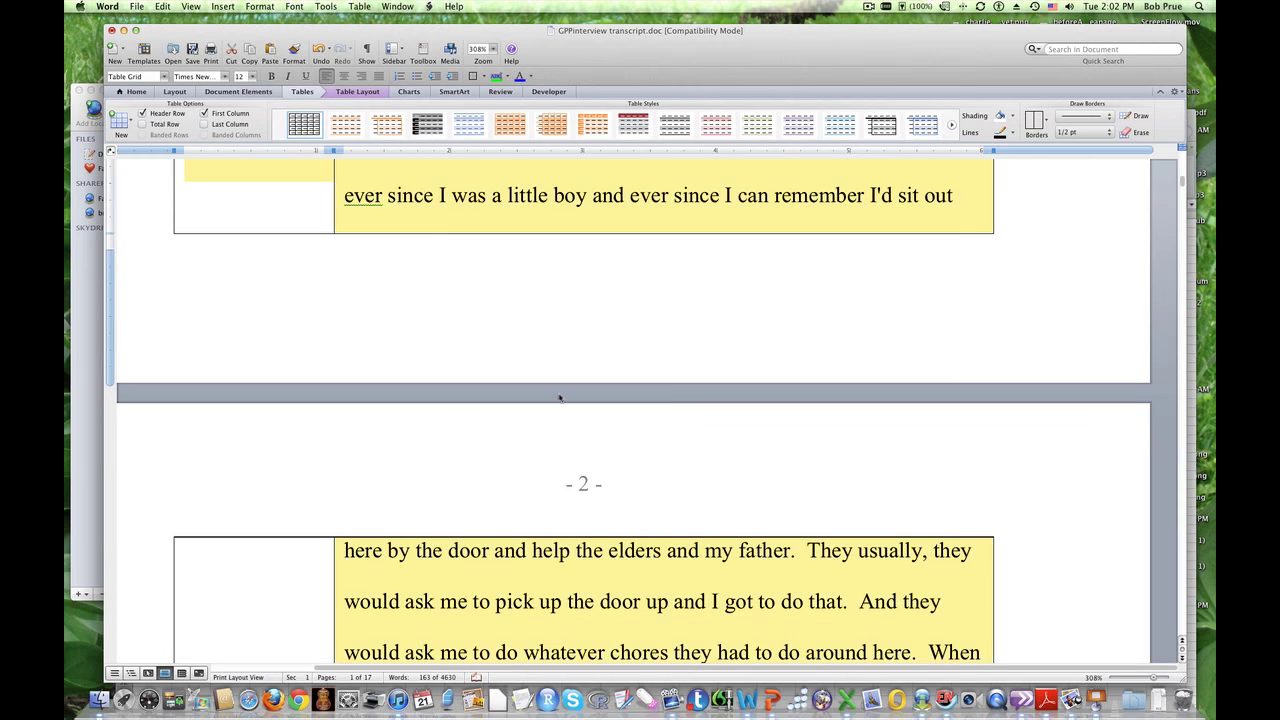
Step: Move the 'ever since I was a little boy…my father.' passage up into the 'So that was the way' row
scroll(562, 397, up, 5)
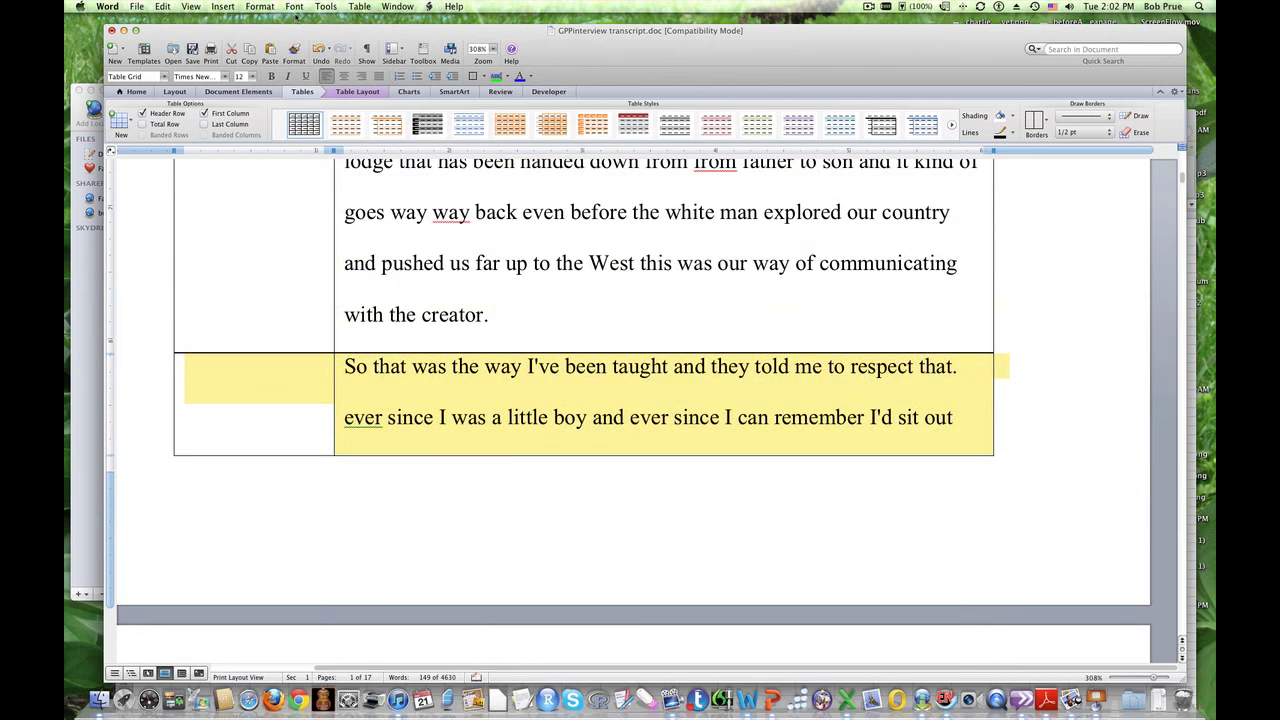
click(361, 7)
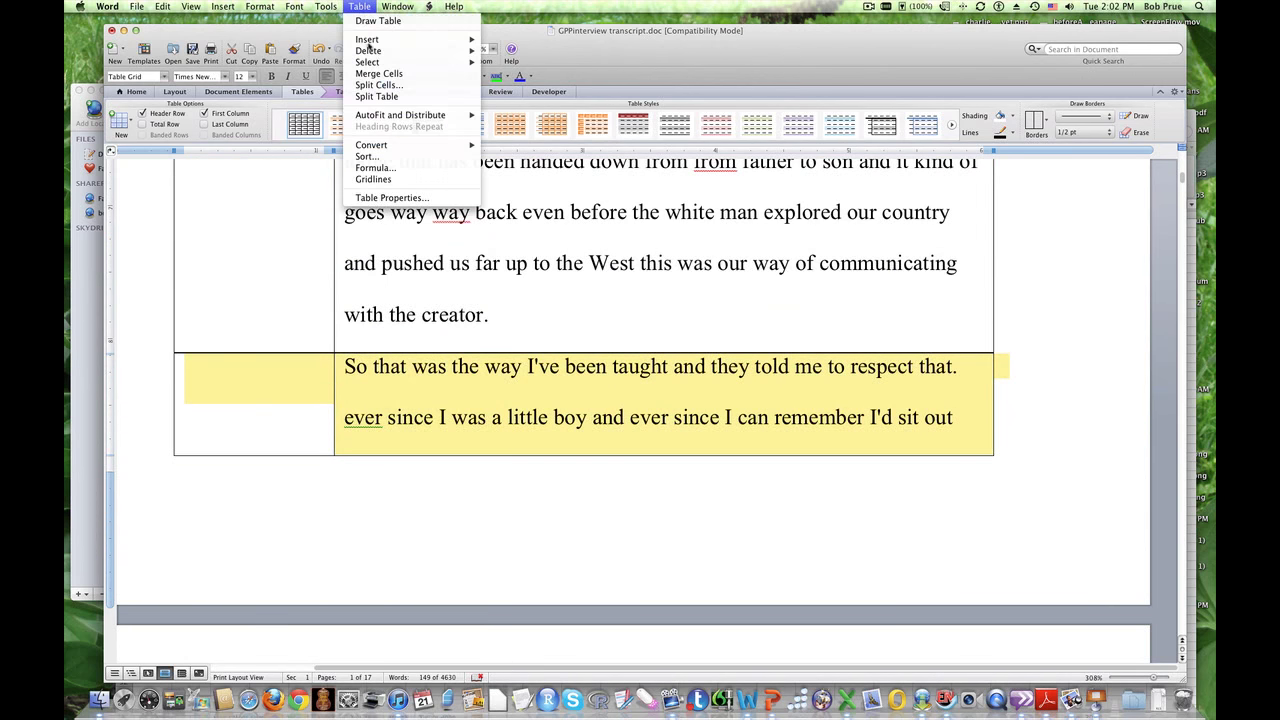
mouse_move(390, 39)
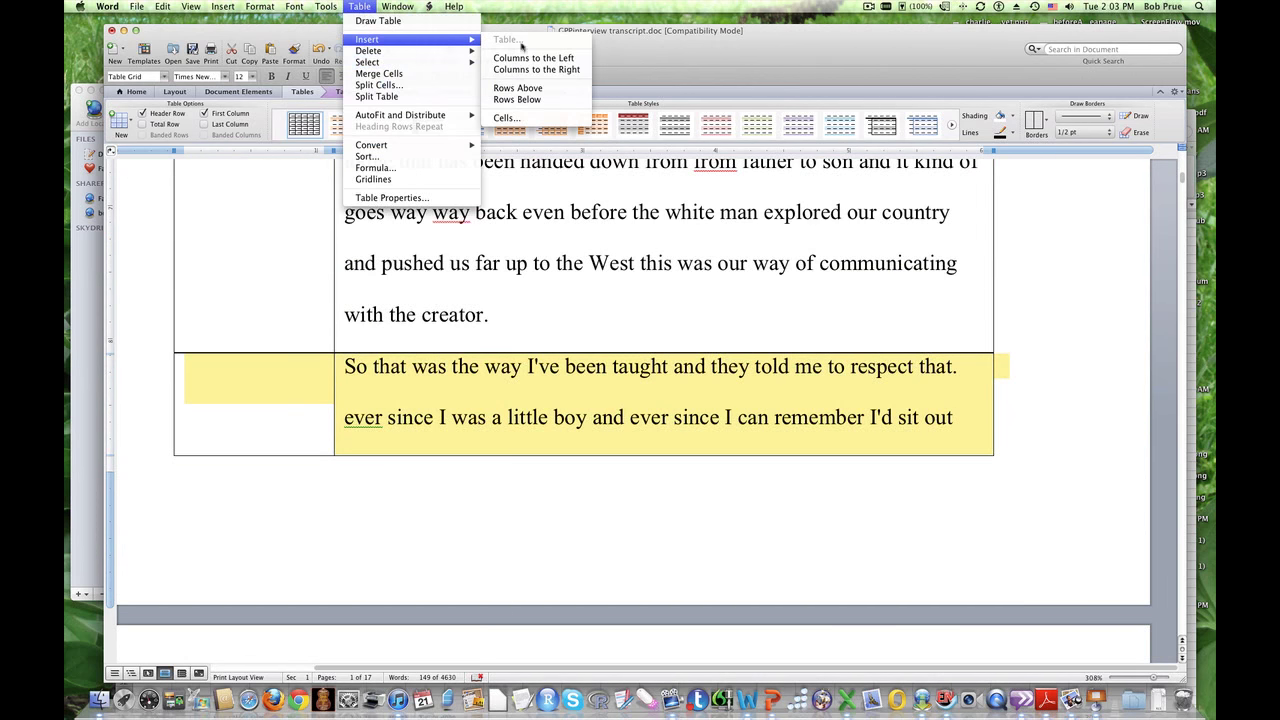
click(560, 88)
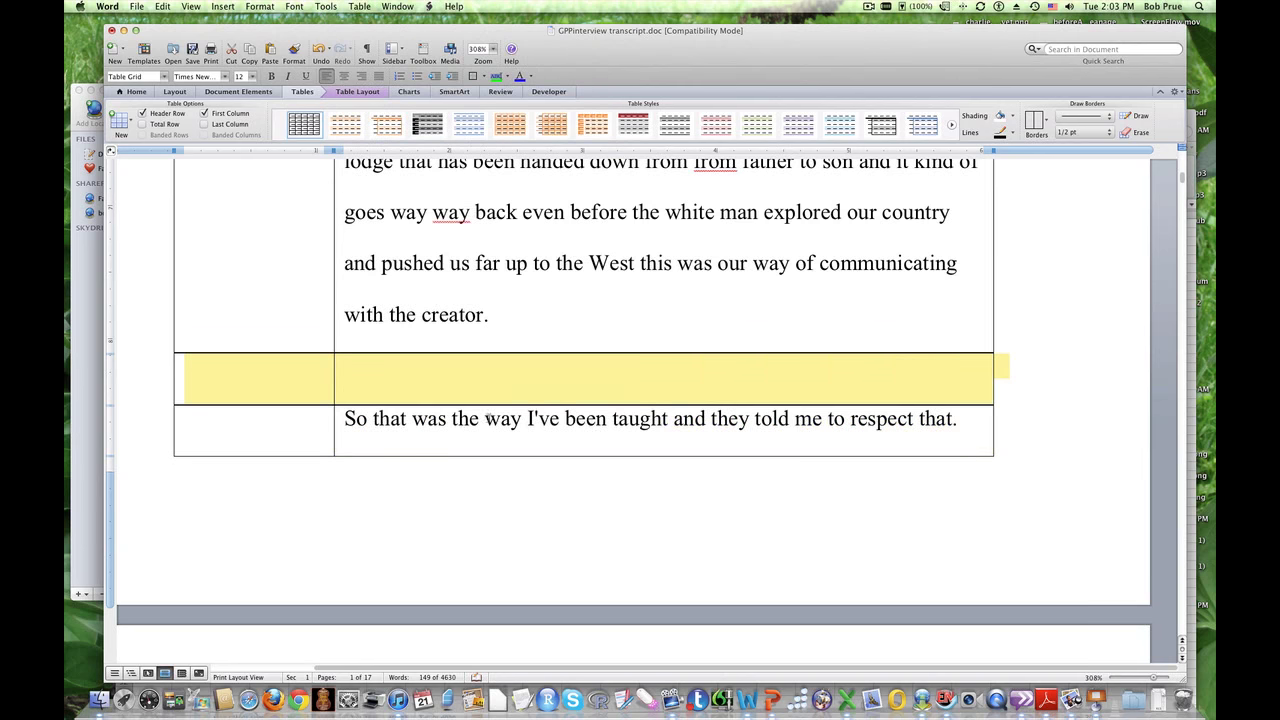
scroll(628, 415, down, 4)
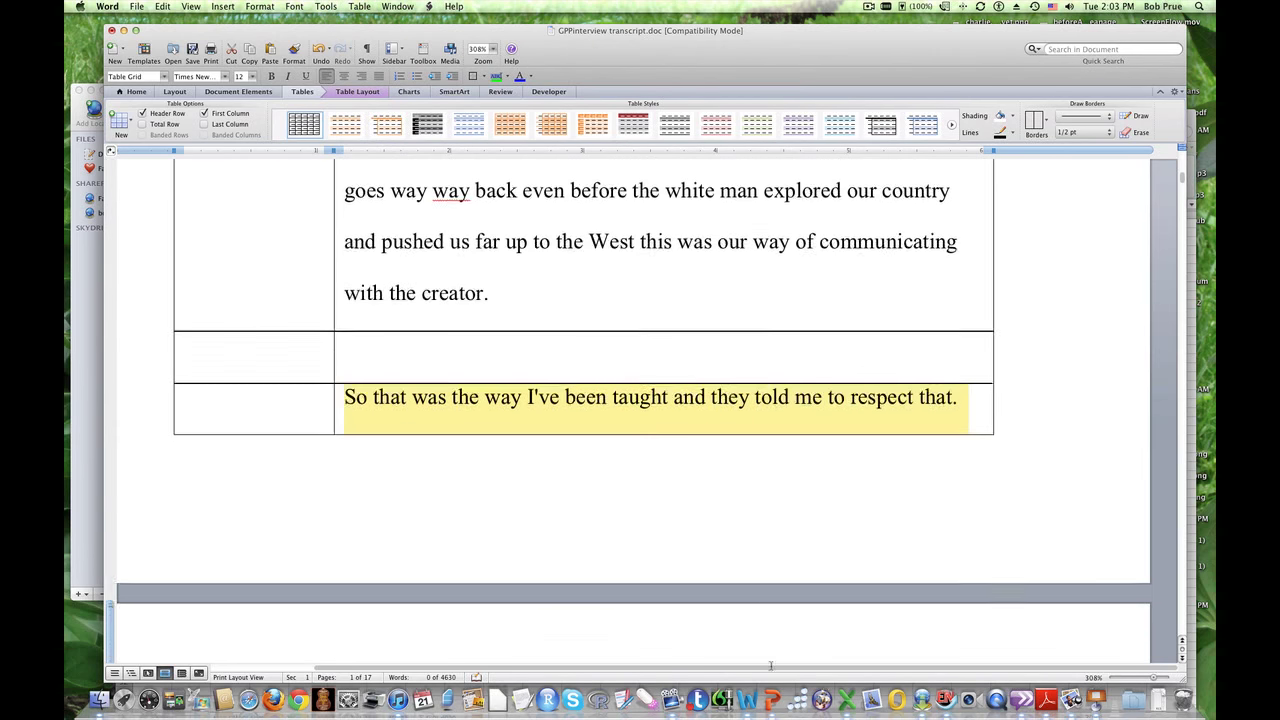
scroll(773, 627, down, 4)
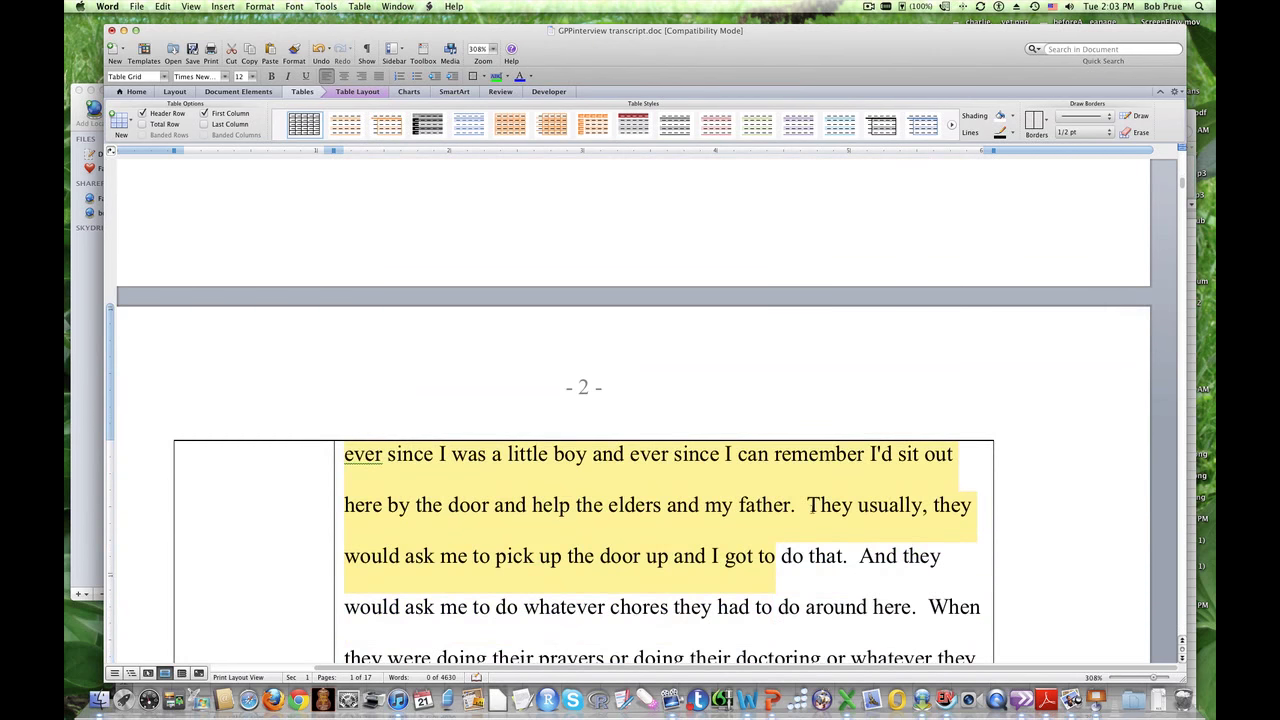
click(776, 454)
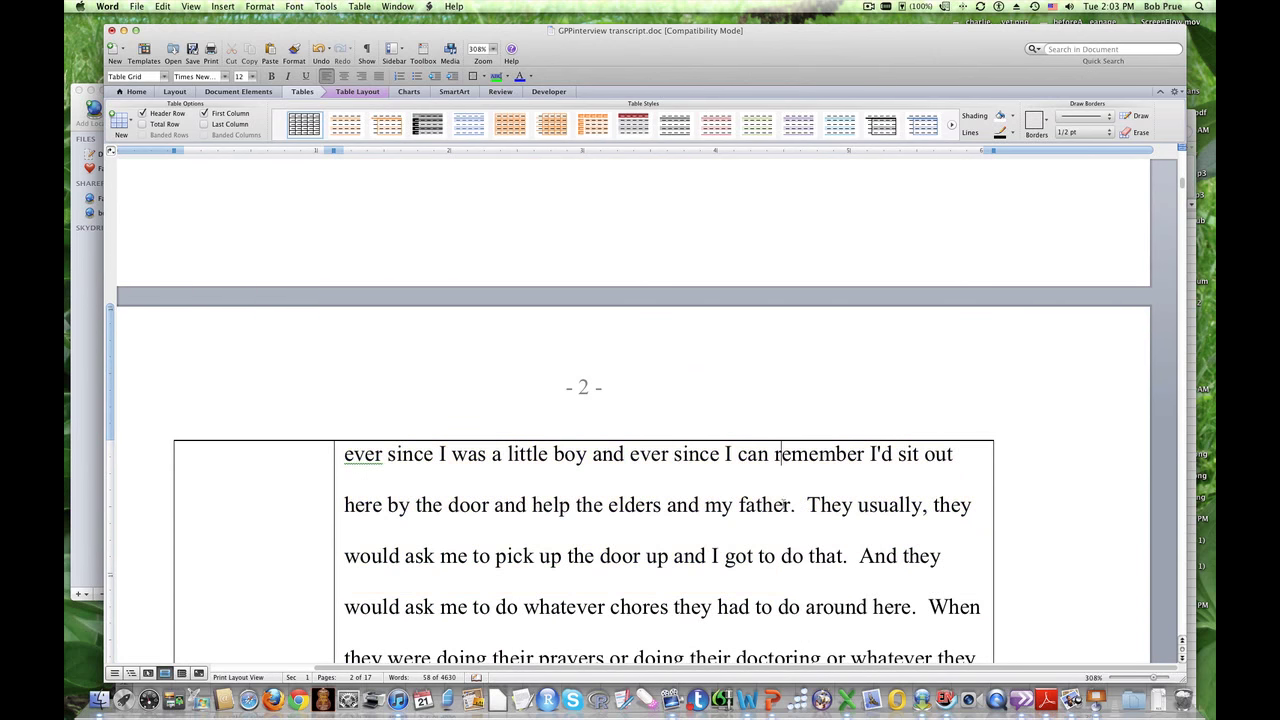
drag(797, 508, 360, 310)
Step: Code that combined row 'helping'
click(237, 194)
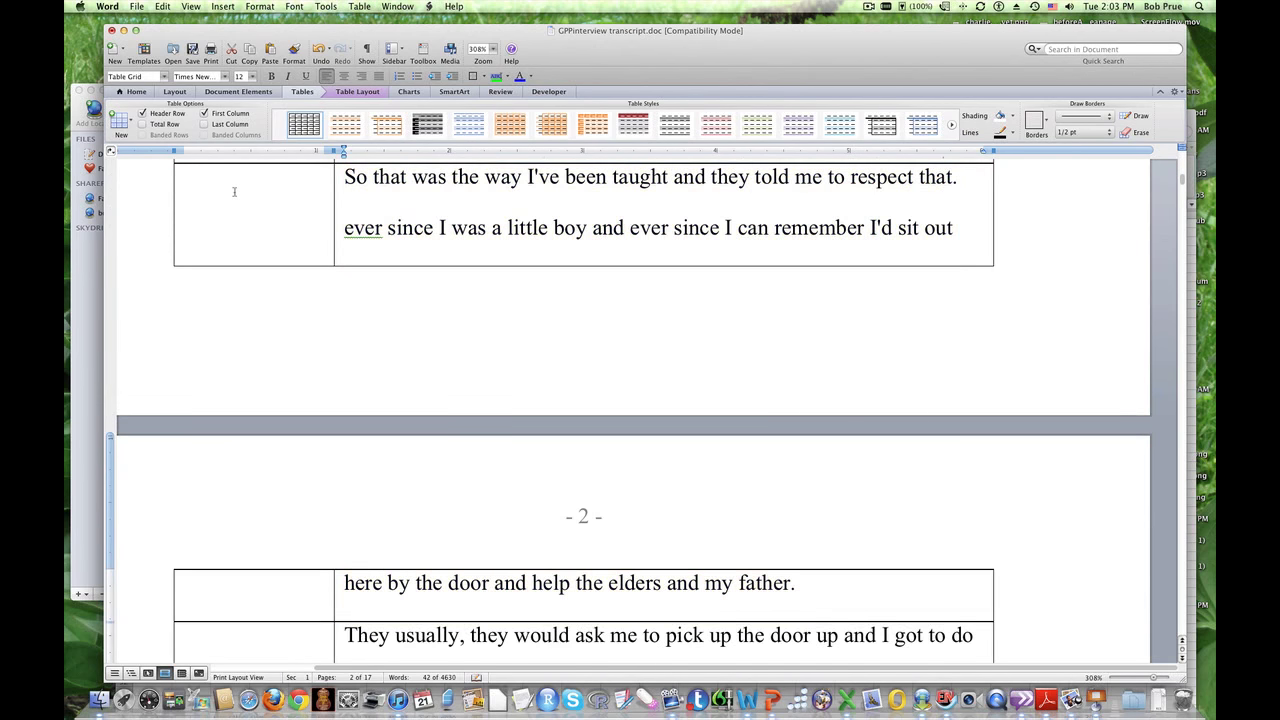
text(helpin)
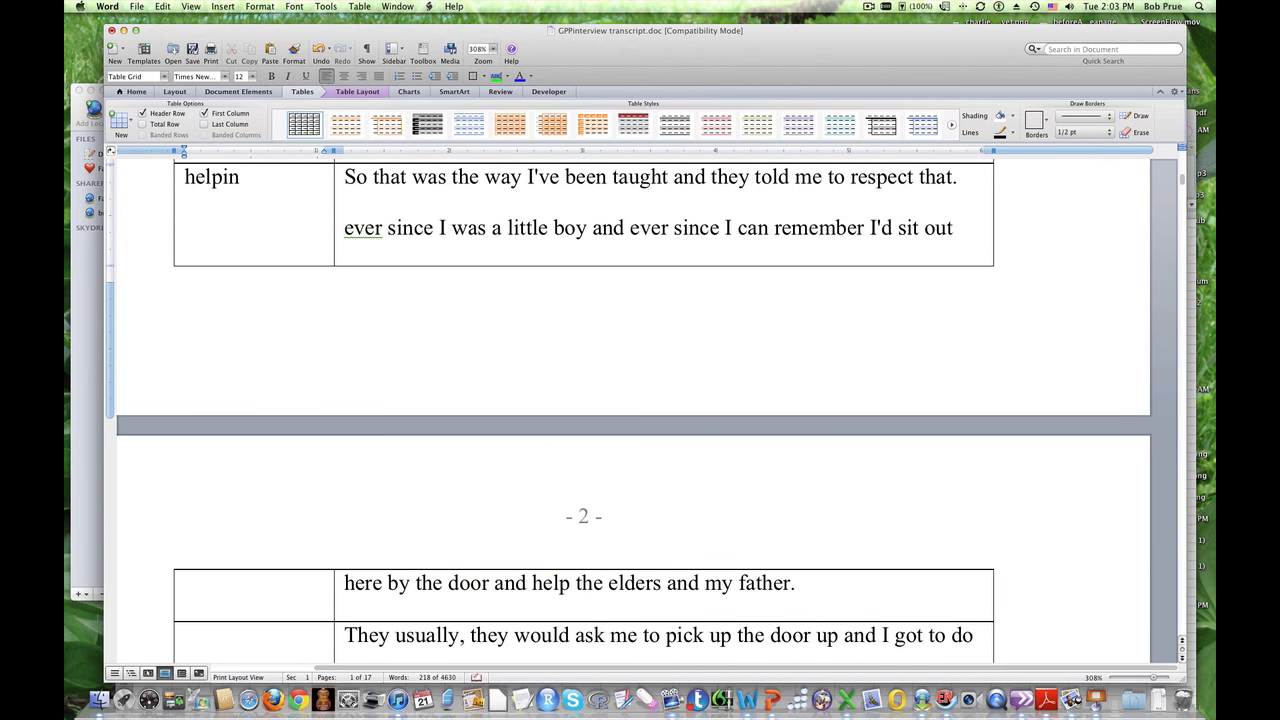
text(g)
scroll(688, 609, down, 5)
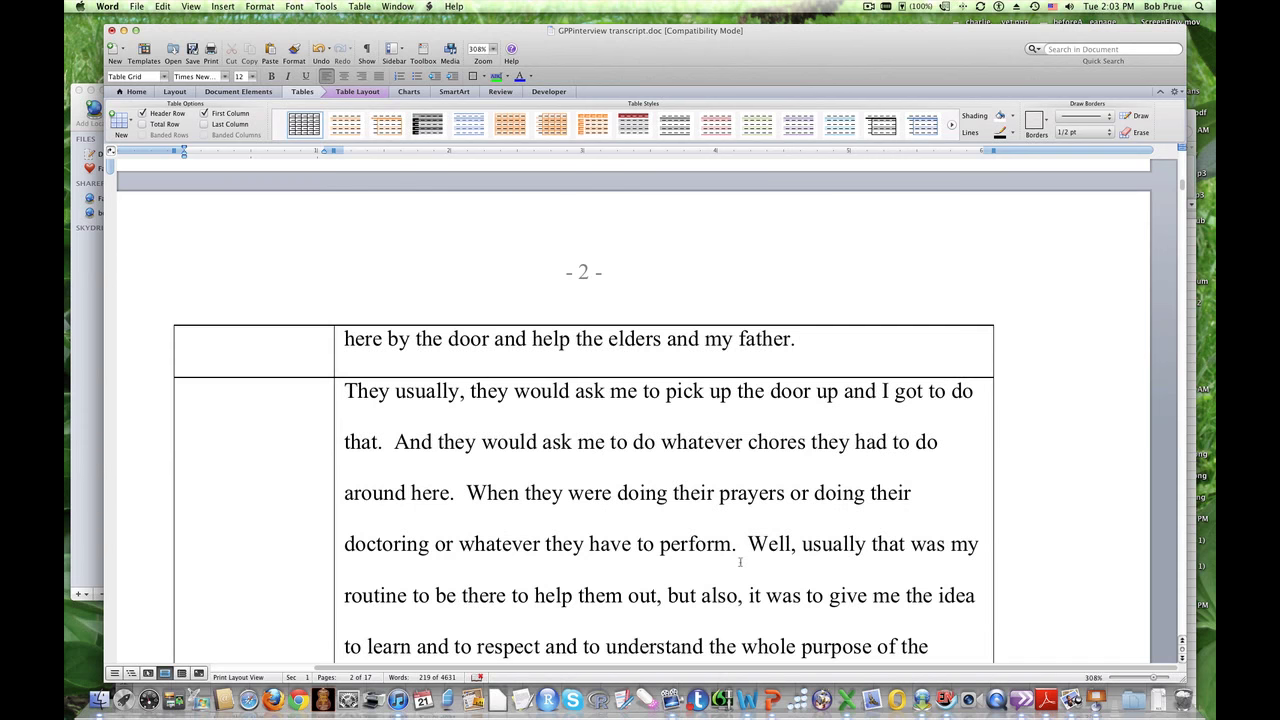
click(157, 537)
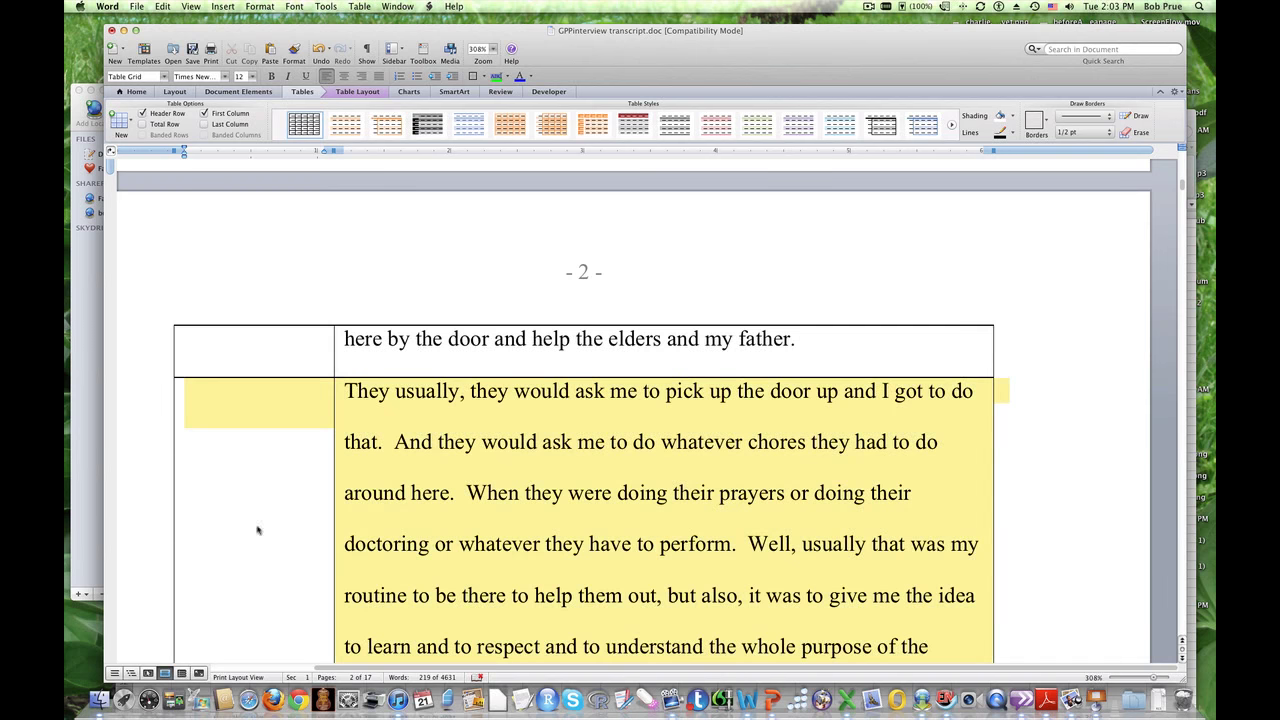
Step: Insert a table row above and move the 'They usually…perform.' passage into it
click(326, 7)
mouse_move(360, 7)
mouse_move(401, 47)
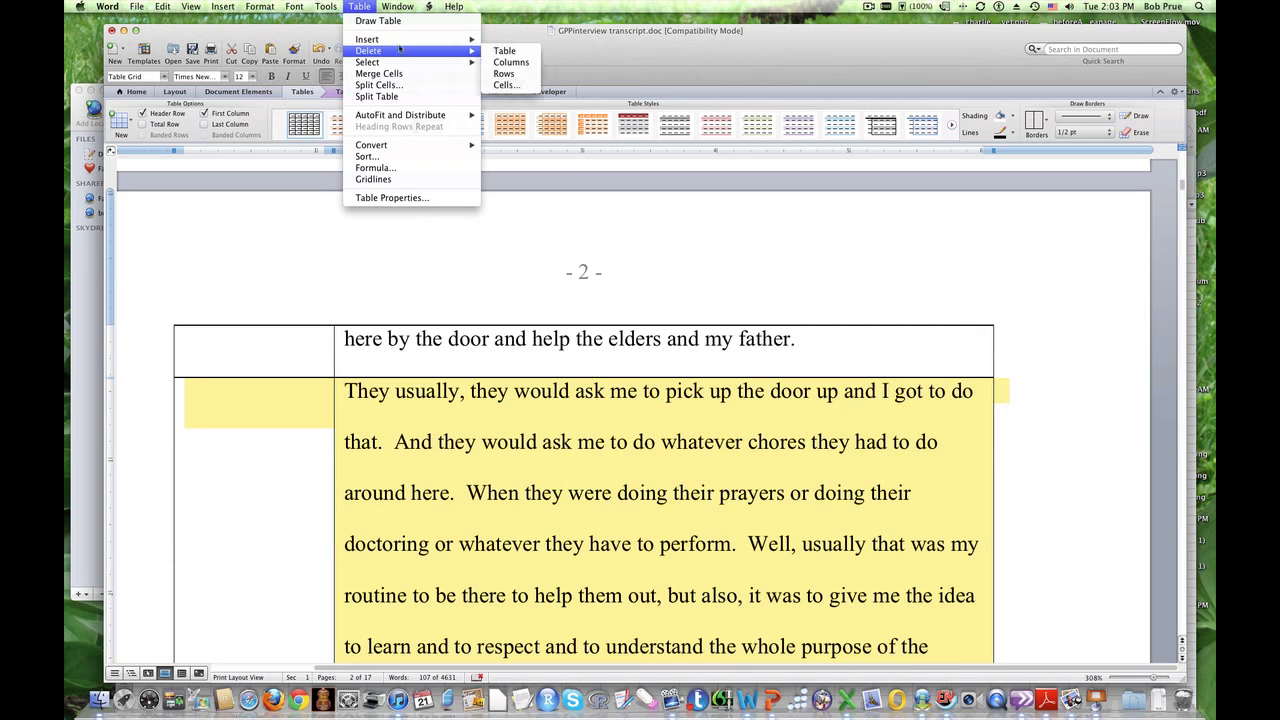
mouse_move(464, 40)
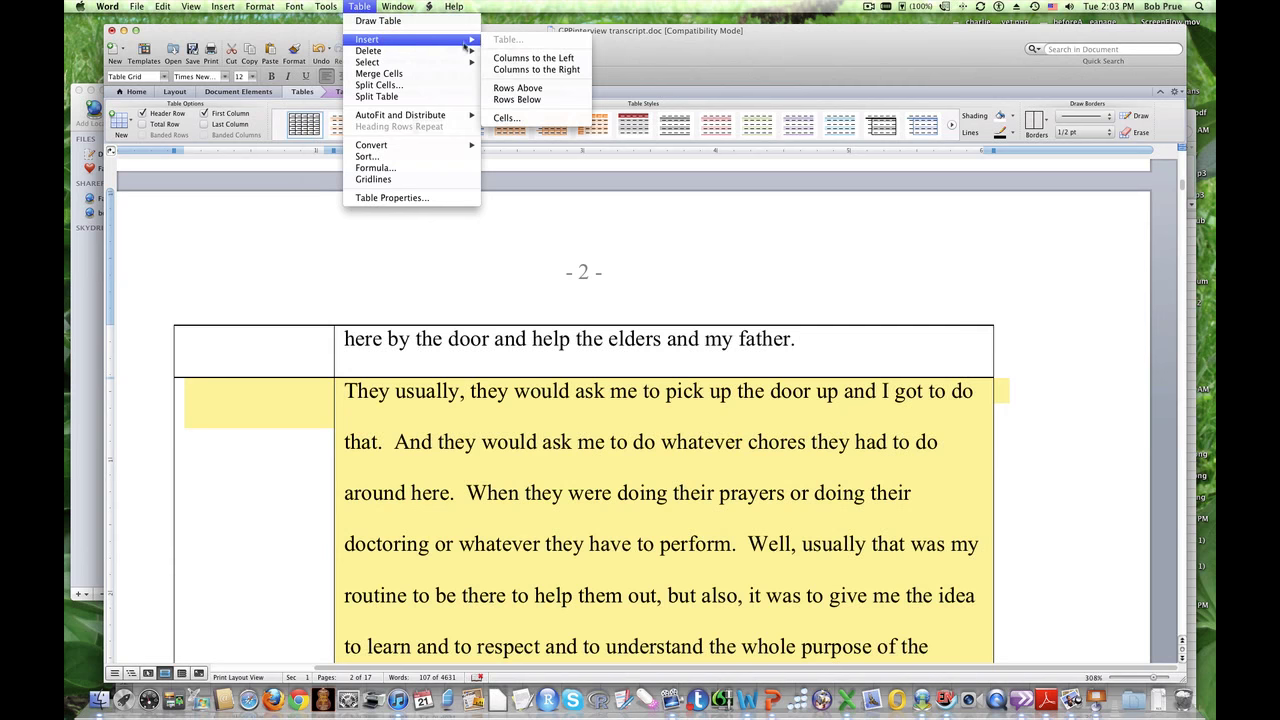
click(513, 90)
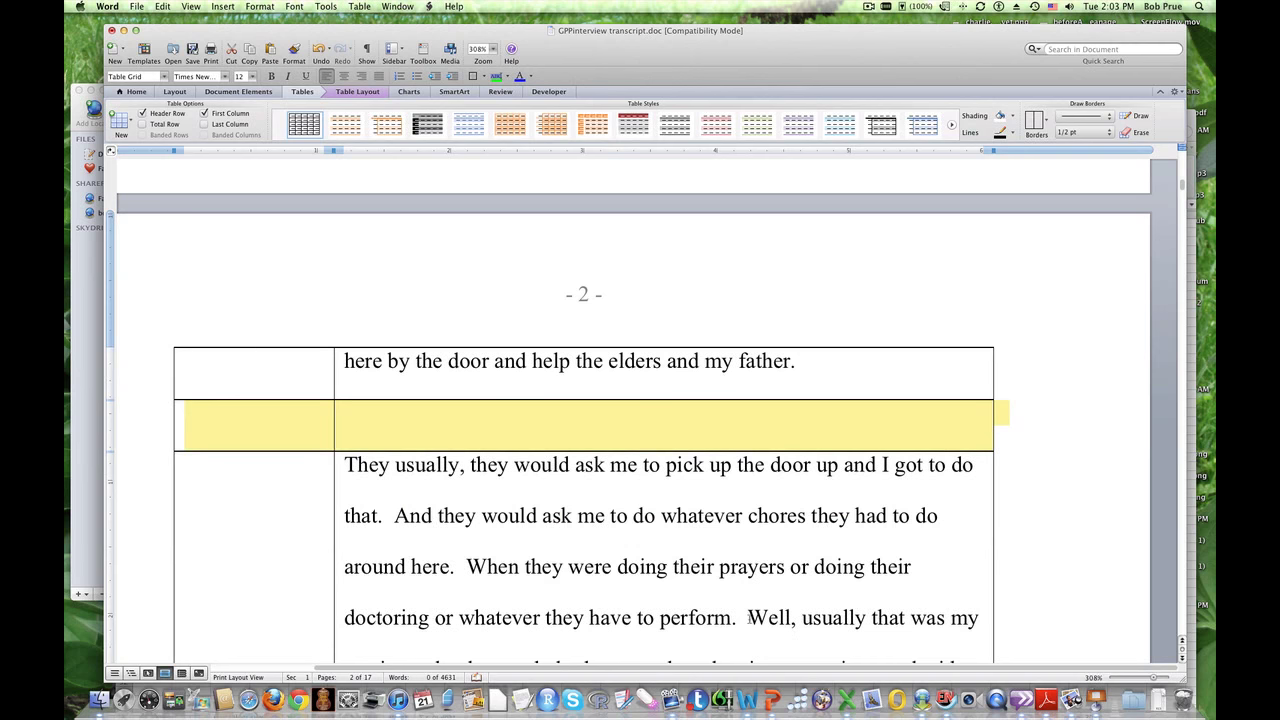
drag(741, 619, 370, 437)
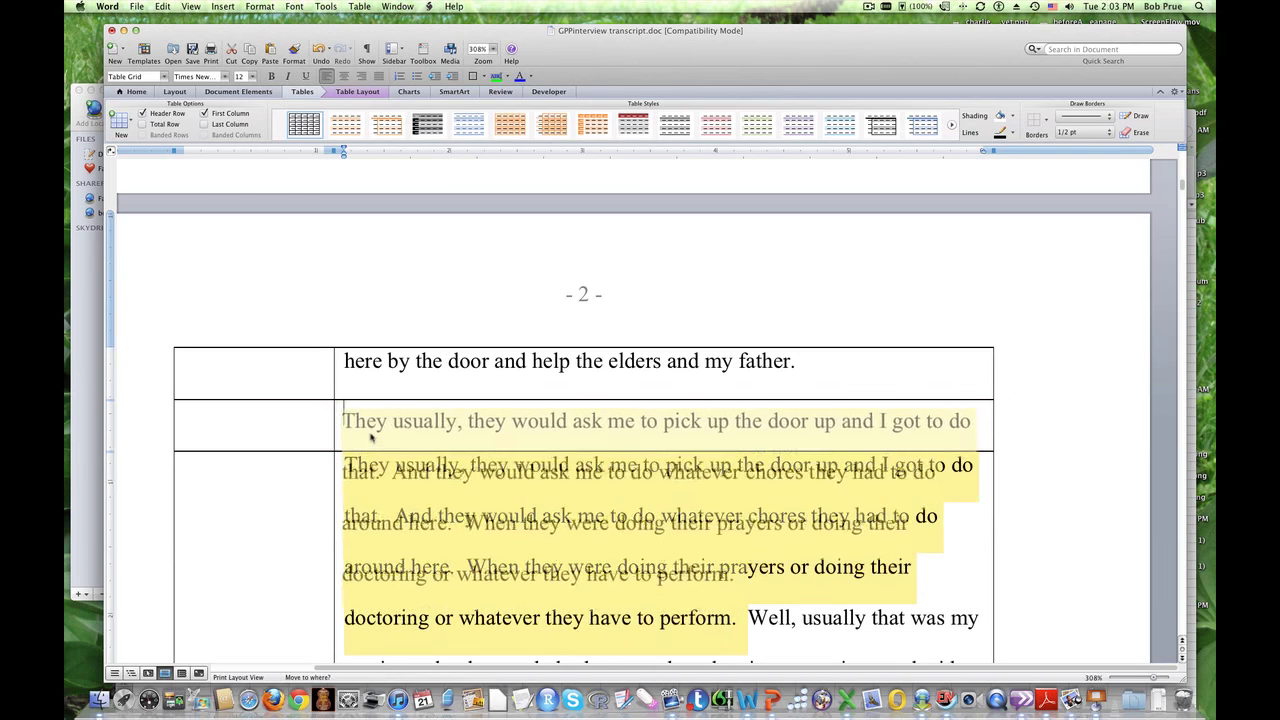
Step: Code the new row 'Feeling important' in its left cell
click(266, 423)
text(feeling importan)
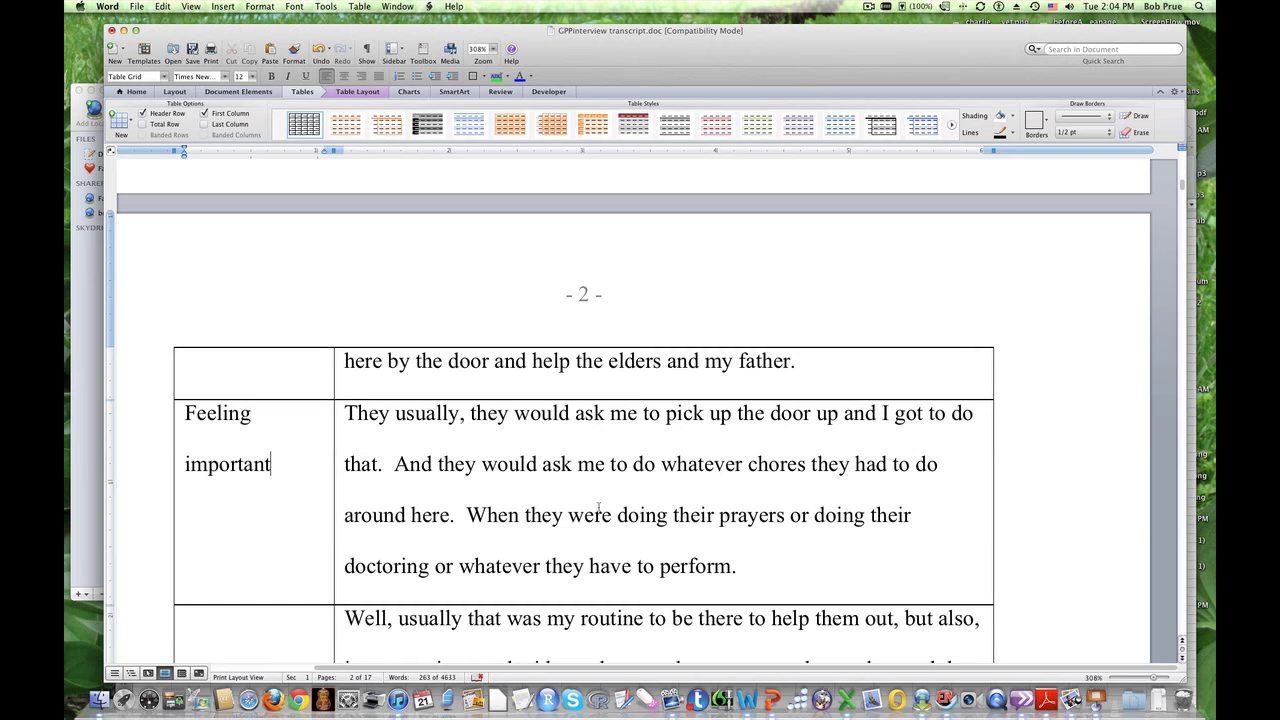
scroll(598, 510, down, 3)
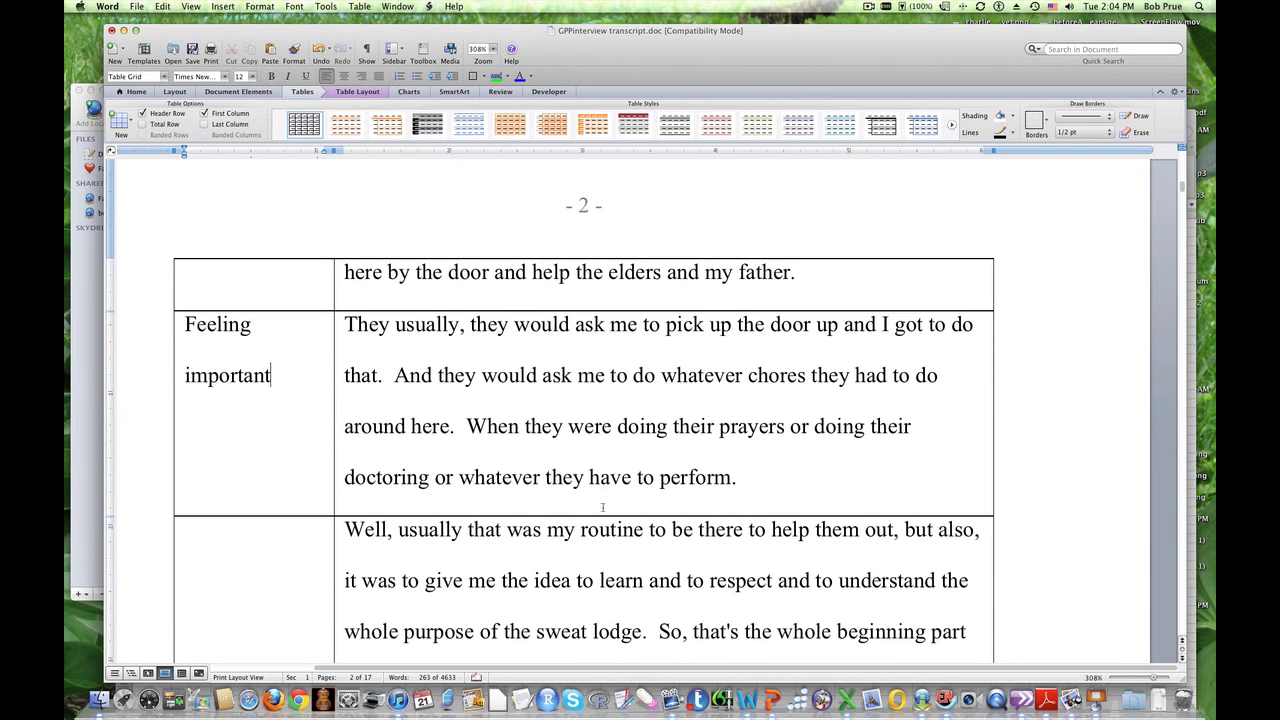
scroll(603, 507, down, 4)
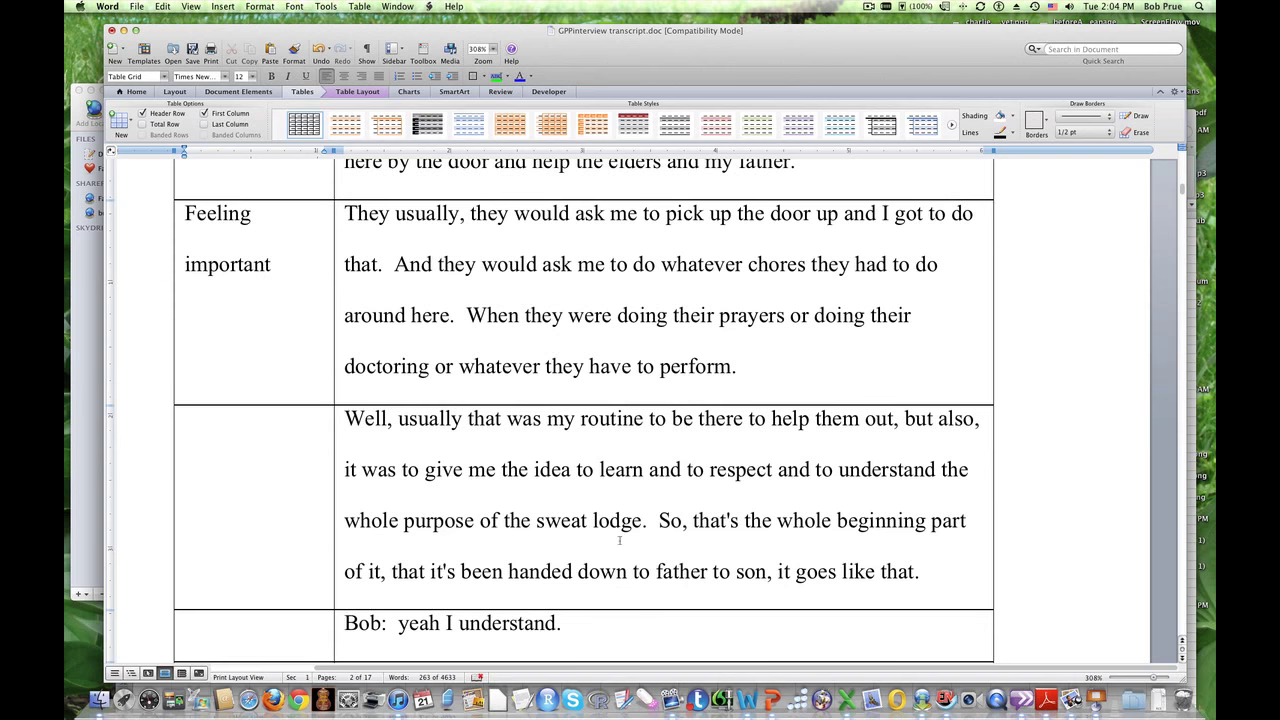
Step: Code the 'Well, usually…' row 'Giving history', then select the whole transcript table
click(279, 481)
text(giving hist)
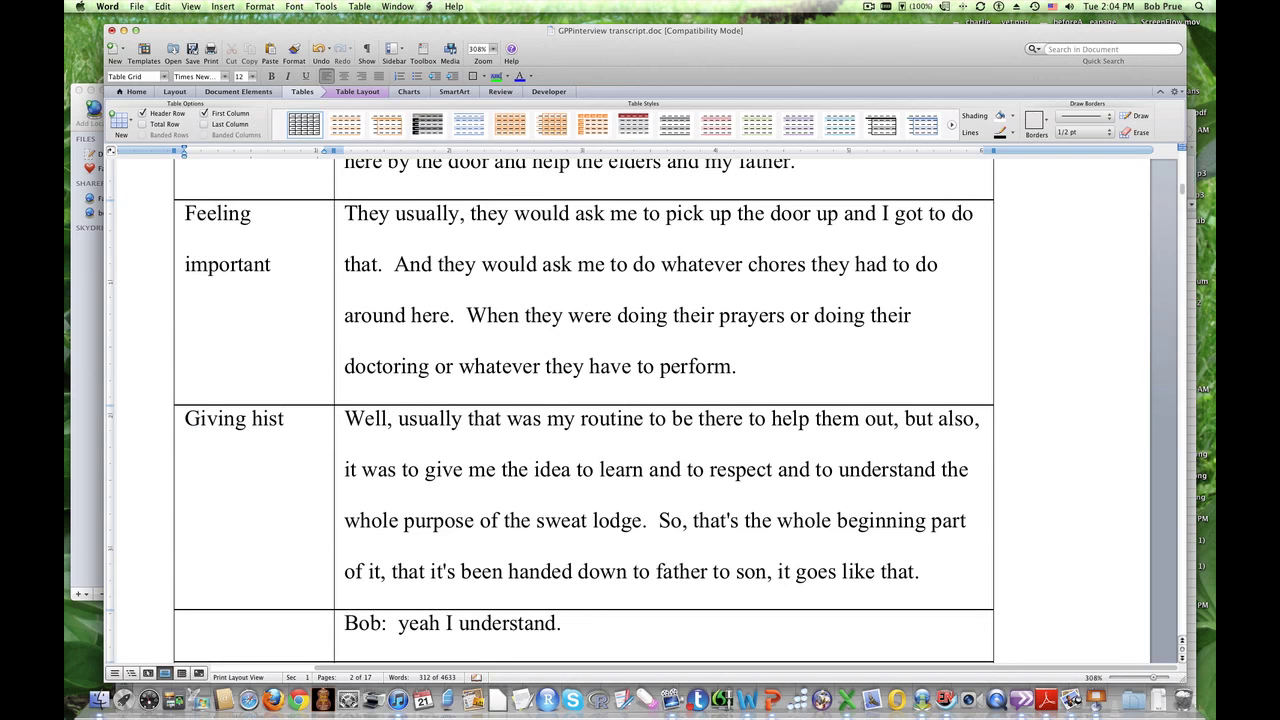
text(ory)
scroll(334, 518, up, 3)
scroll(334, 518, up, 6)
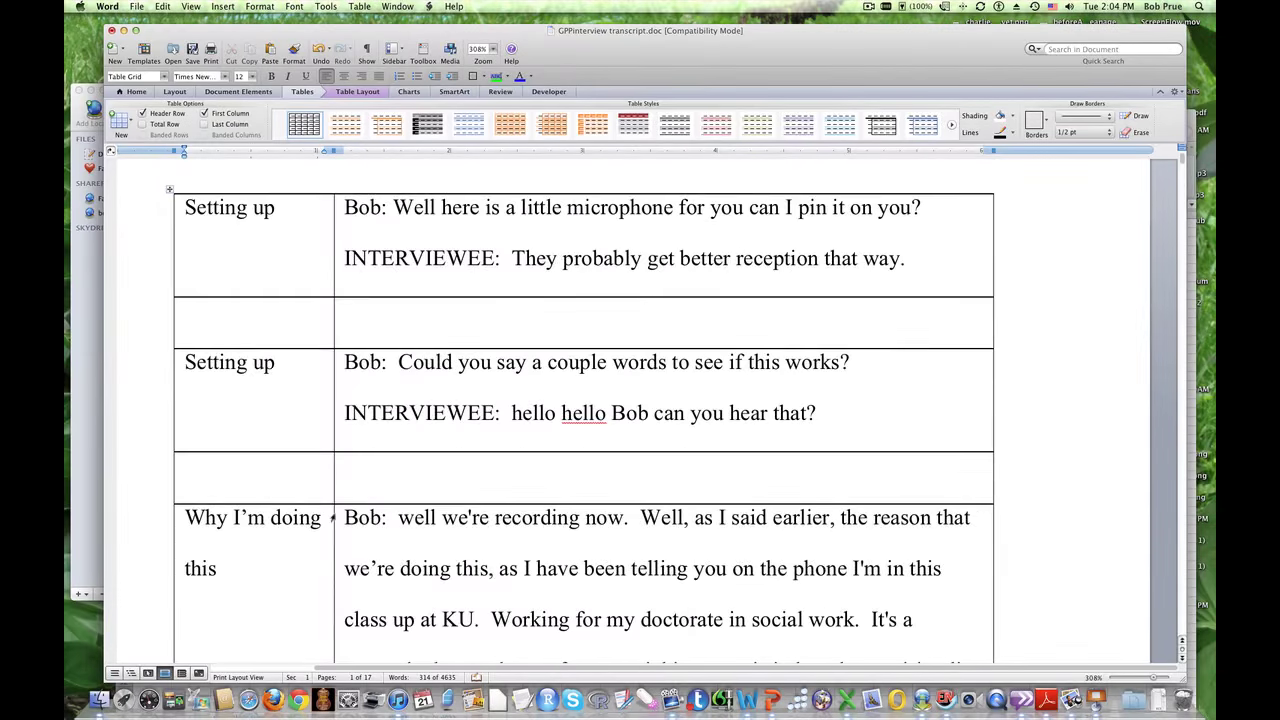
scroll(334, 518, up, 3)
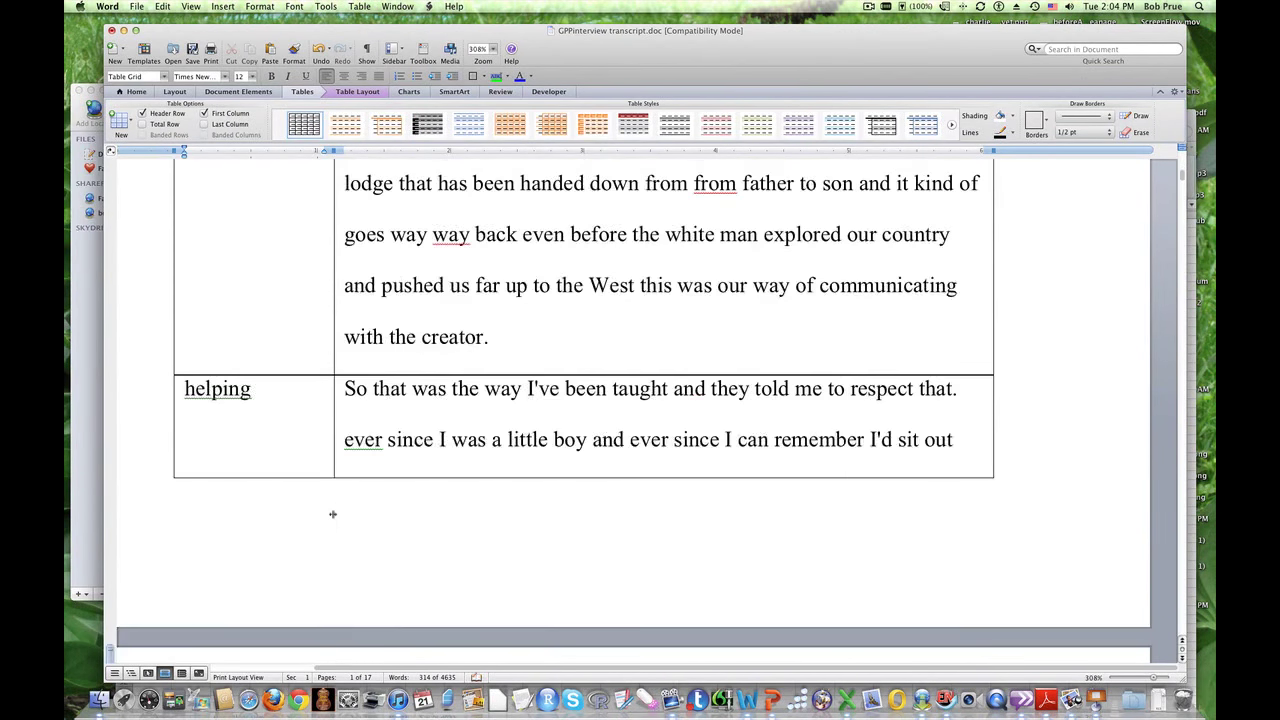
scroll(333, 514, up, 1)
scroll(333, 514, up, 5)
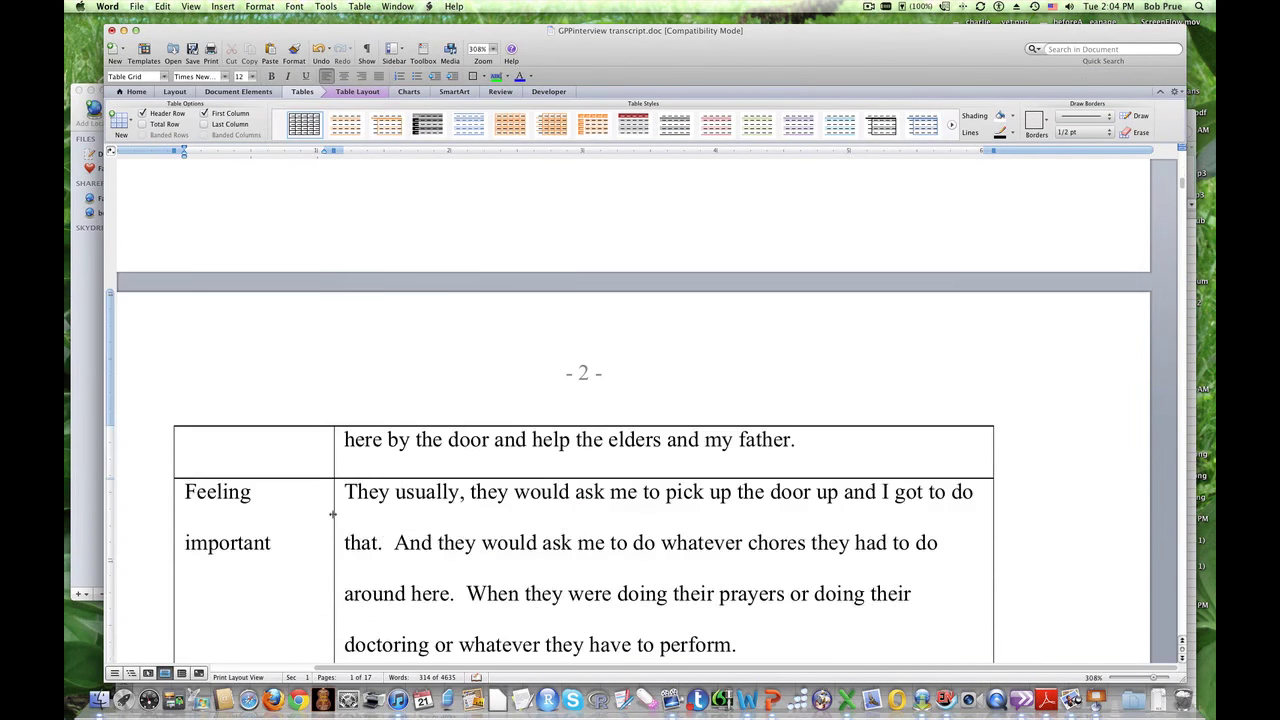
scroll(333, 514, up, 10)
scroll(333, 514, up, 5)
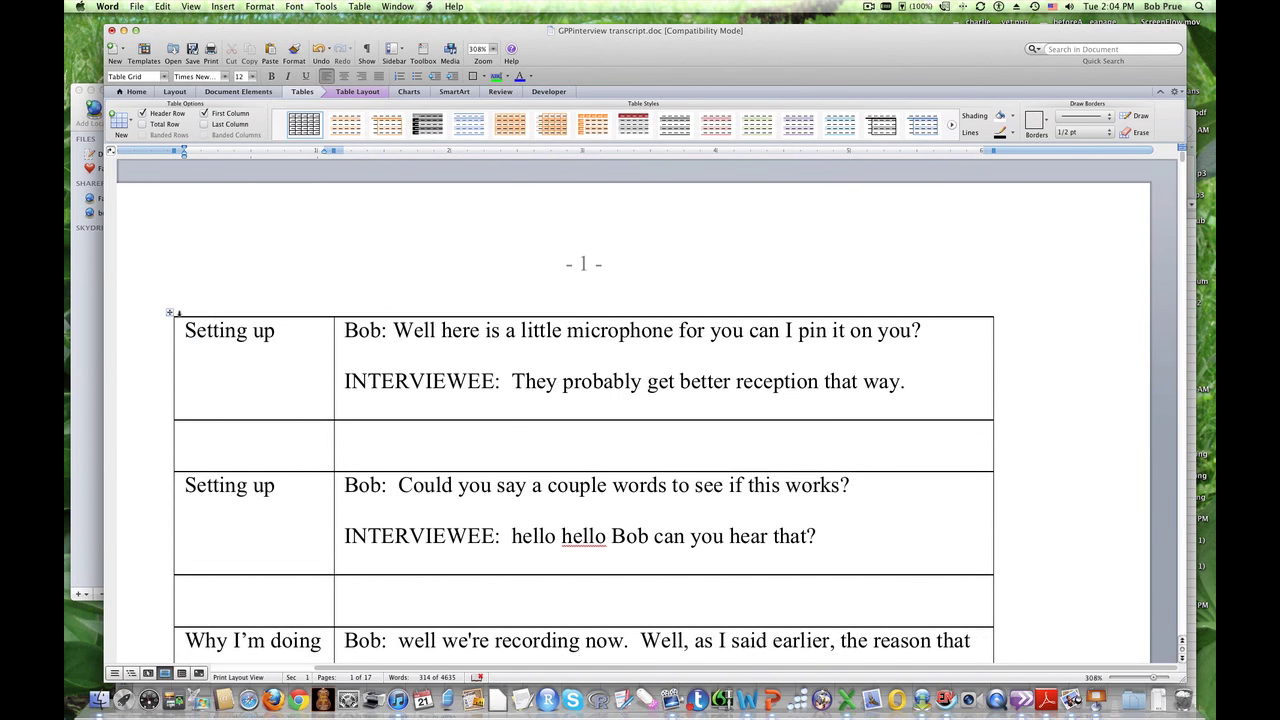
click(170, 312)
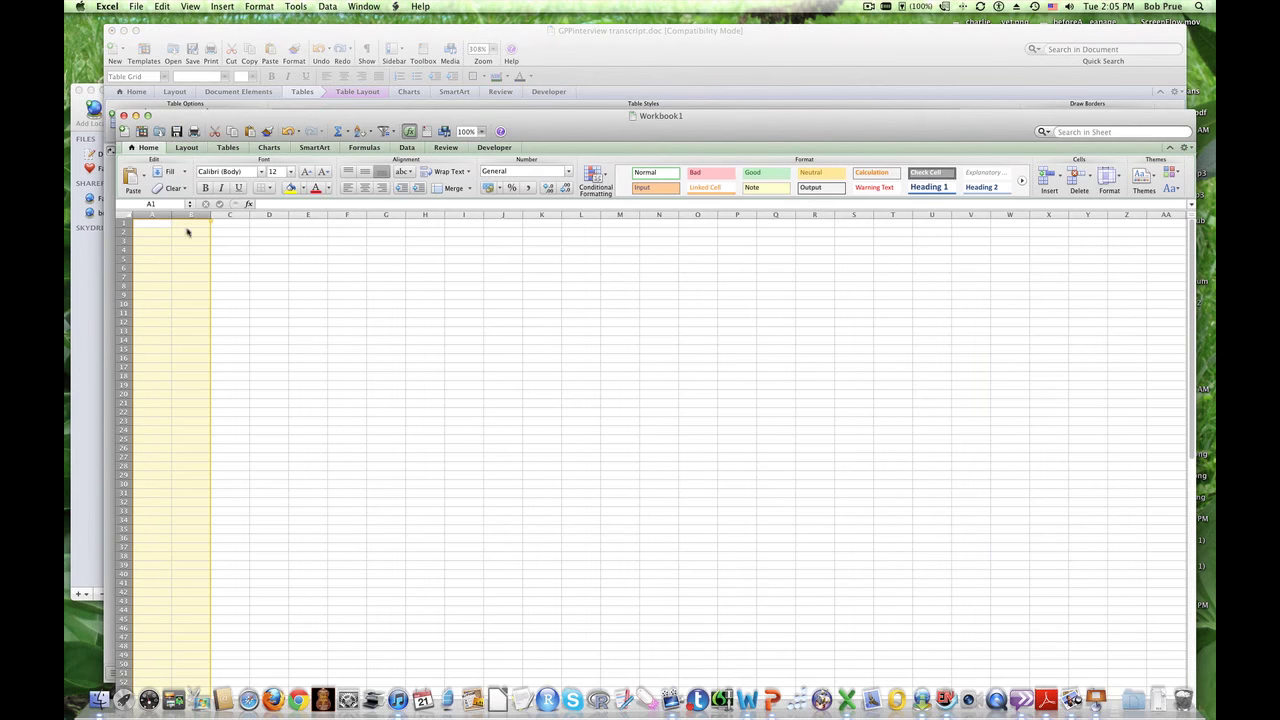
Step: Paste the transcript table into Workbook1 at B1 and widen column C for the text
click(197, 225)
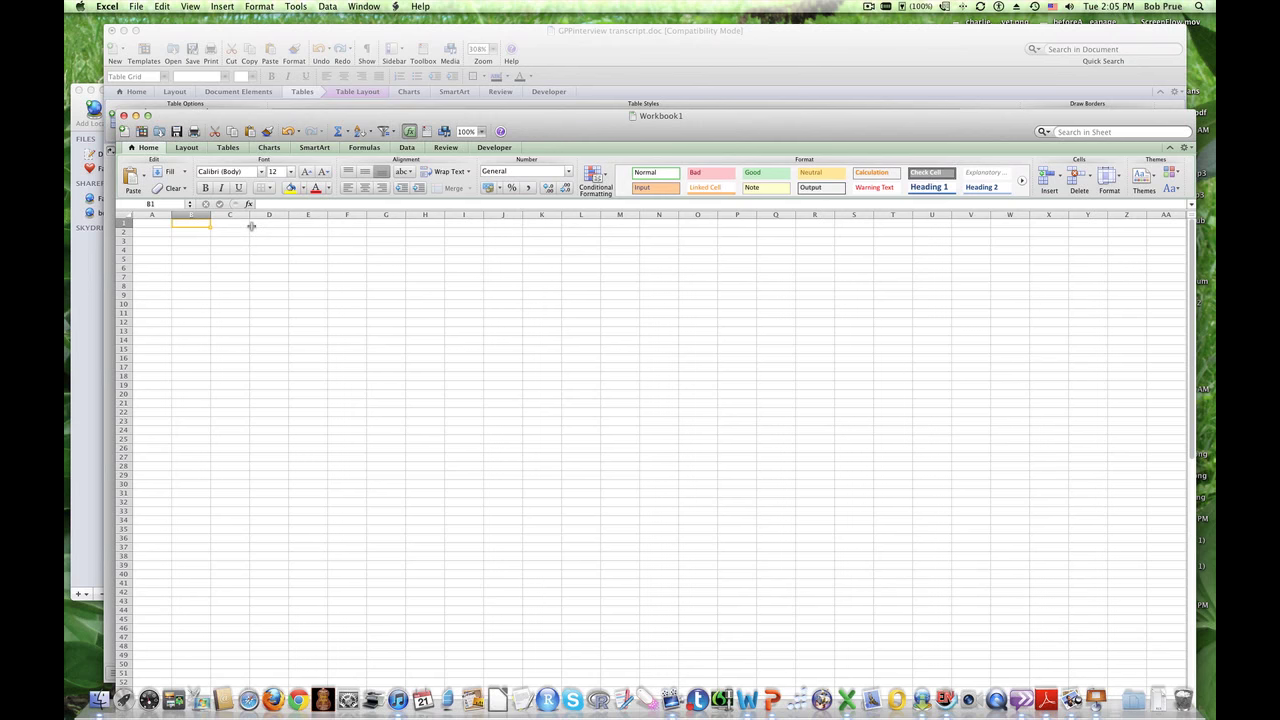
key(super+c)
key(super+v)
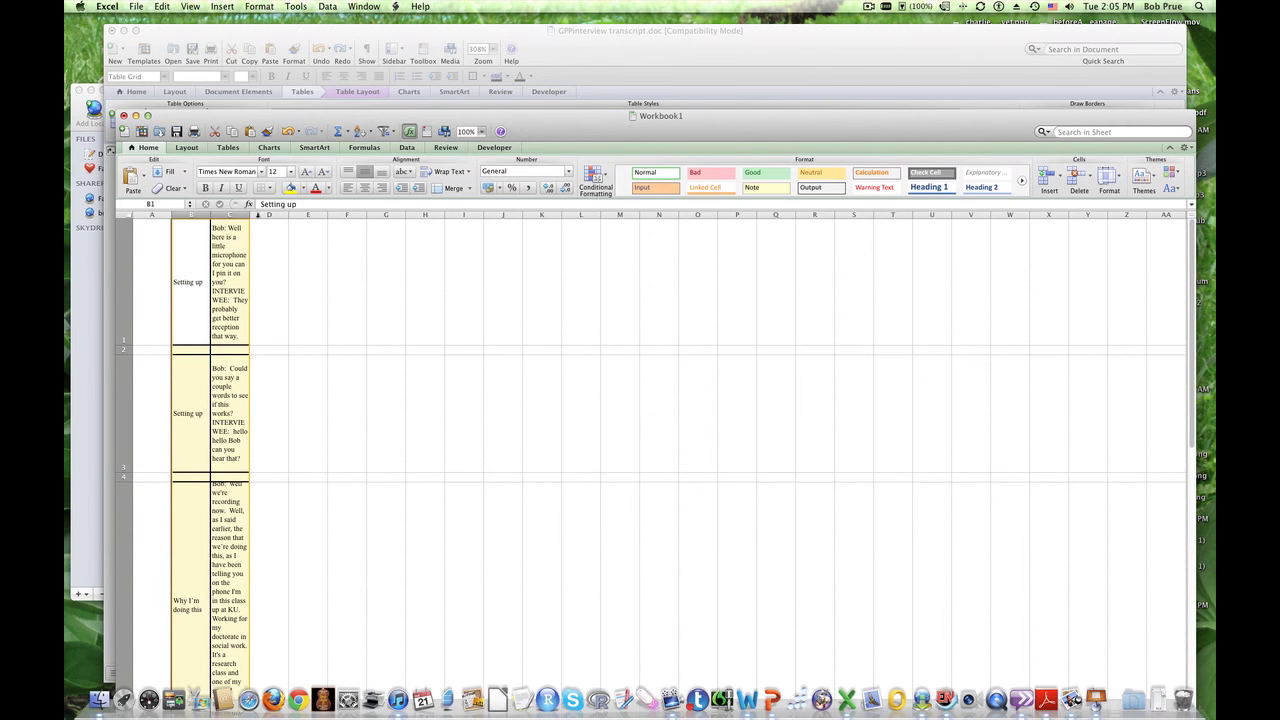
drag(250, 216, 1119, 232)
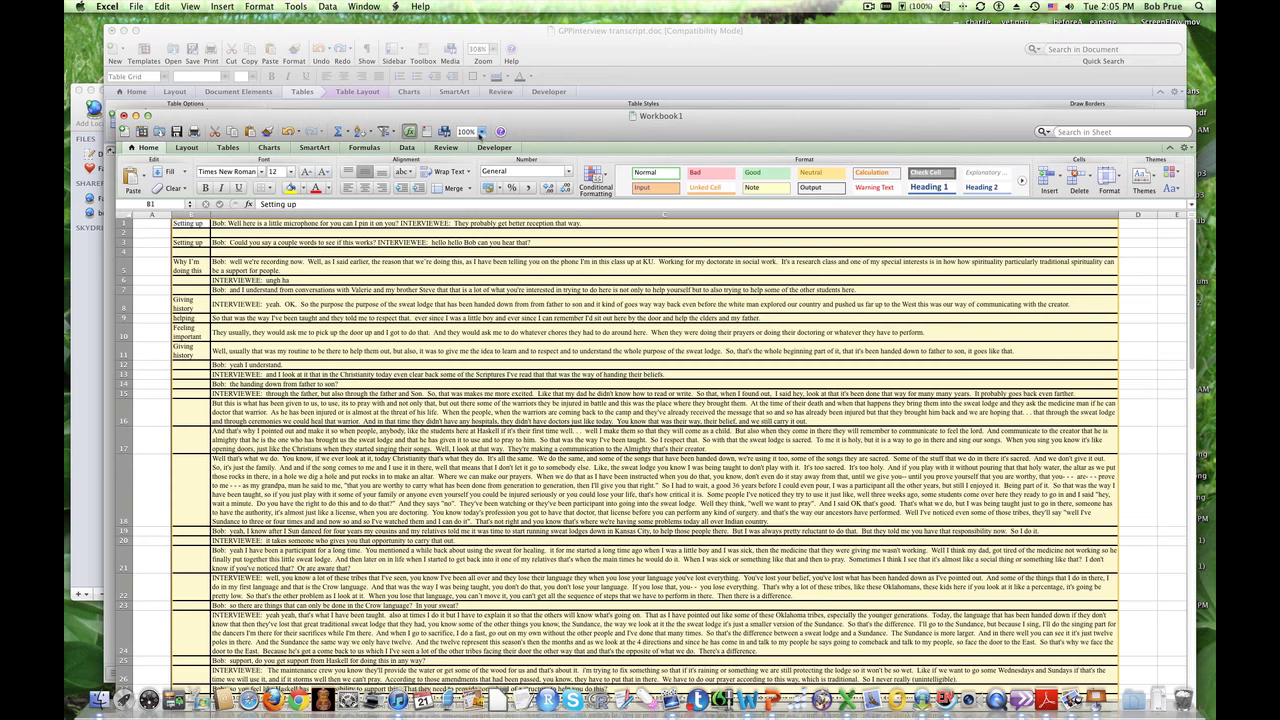
Step: Zoom the sheet to 250% and move the workbook window up
click(481, 132)
click(496, 205)
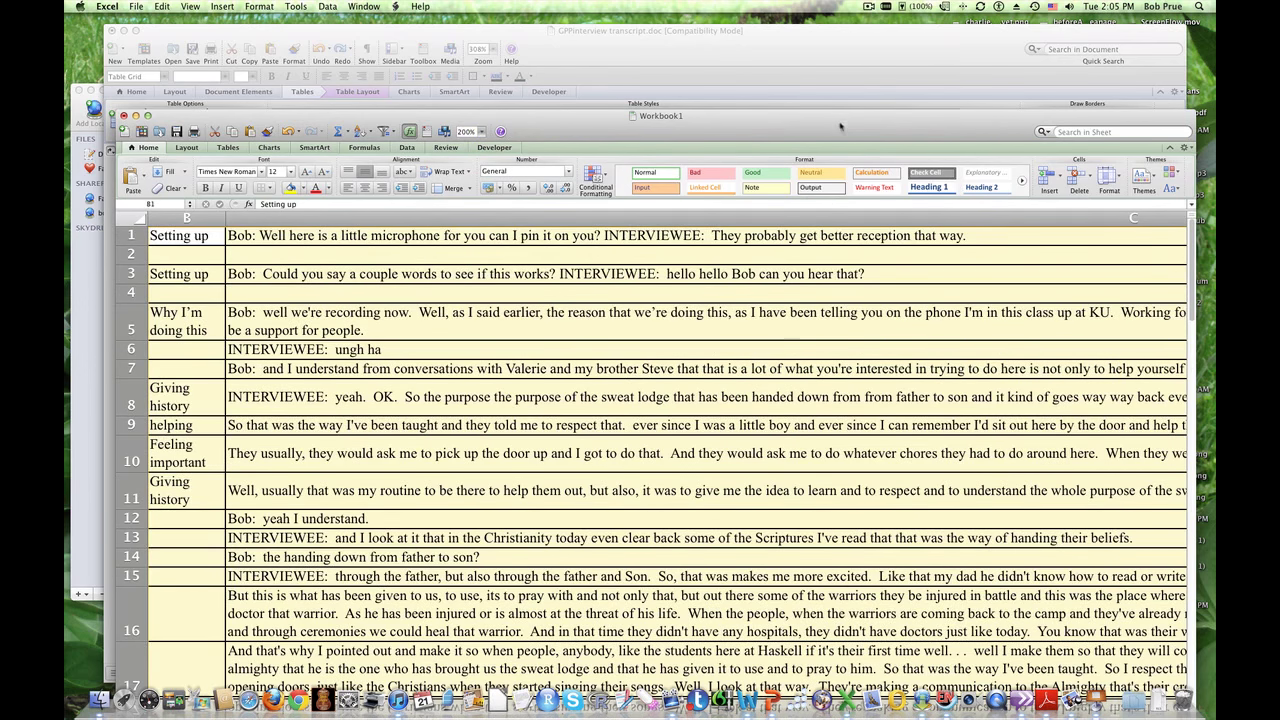
drag(840, 126, 844, 86)
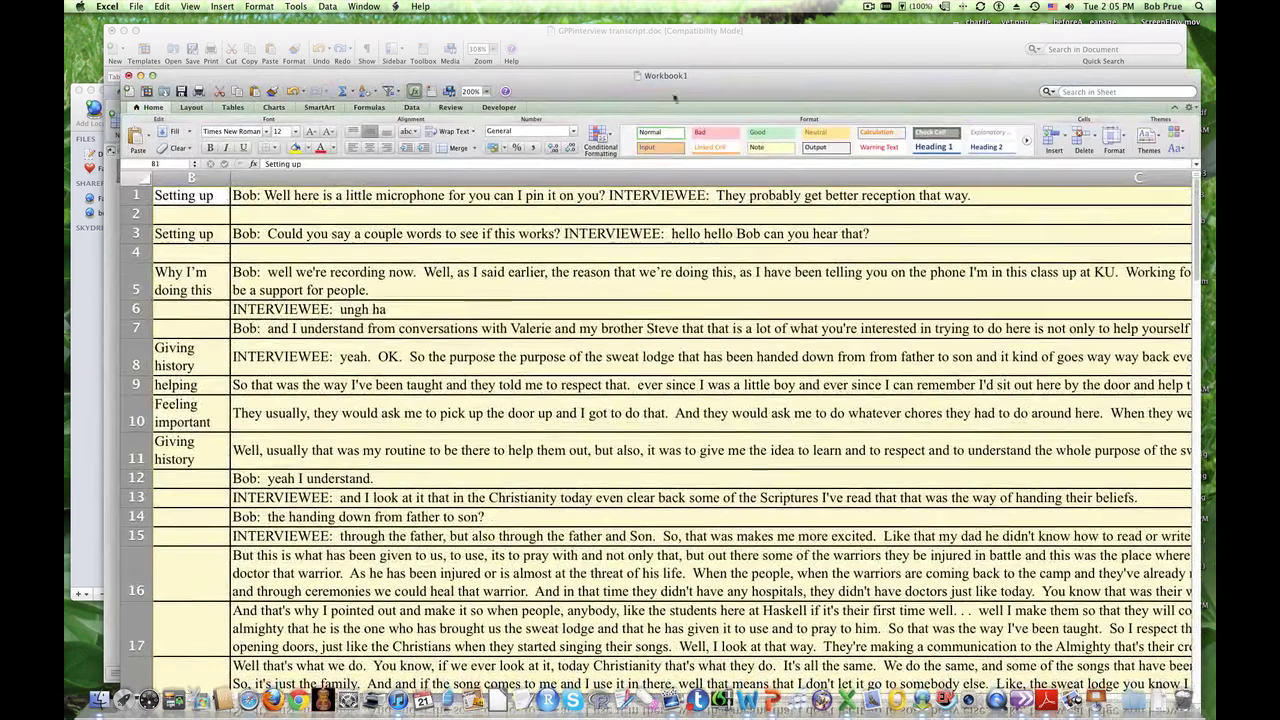
click(472, 92)
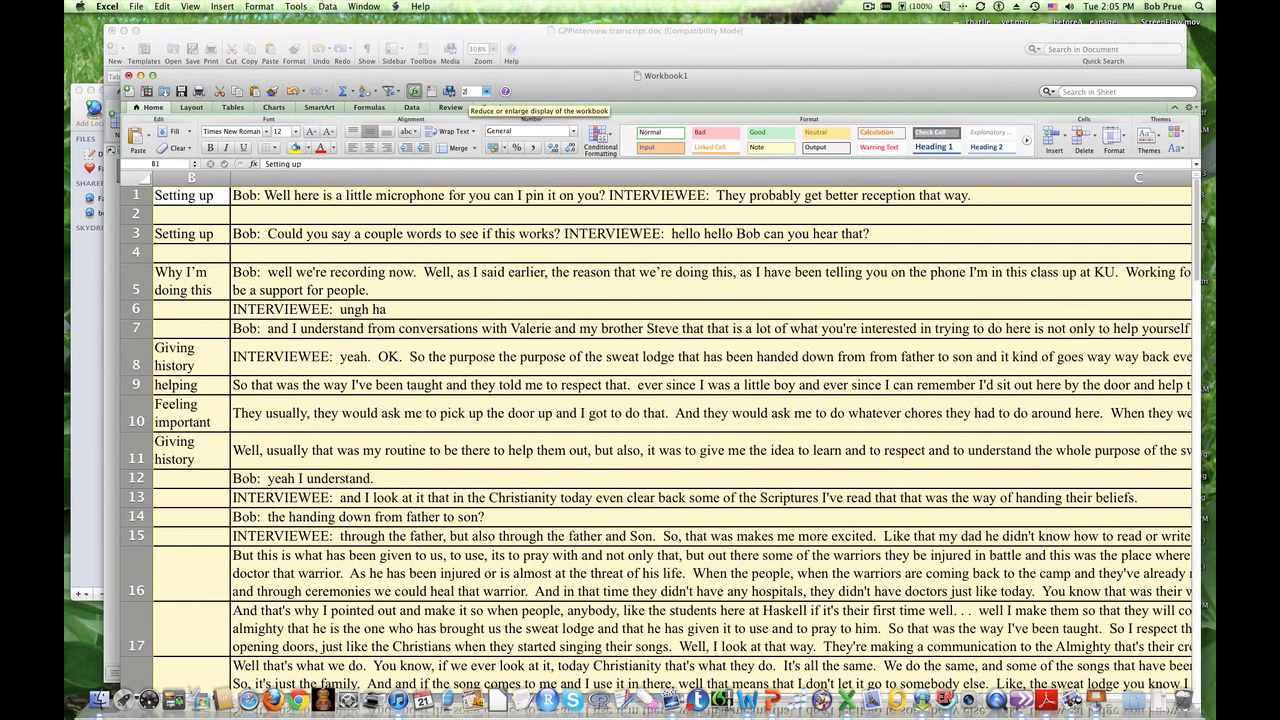
text(250)
key(Return)
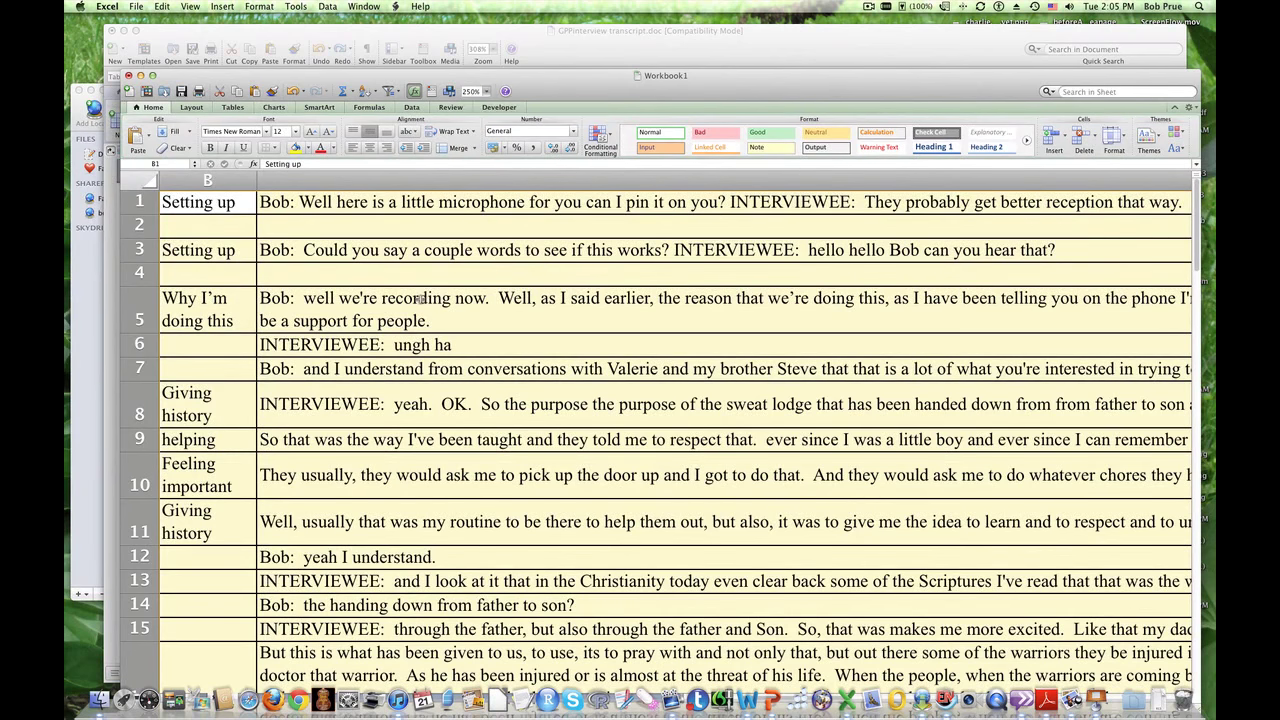
scroll(419, 298, left, 2)
scroll(419, 298, right, 2)
scroll(419, 298, left, 2)
scroll(296, 594, down, 5)
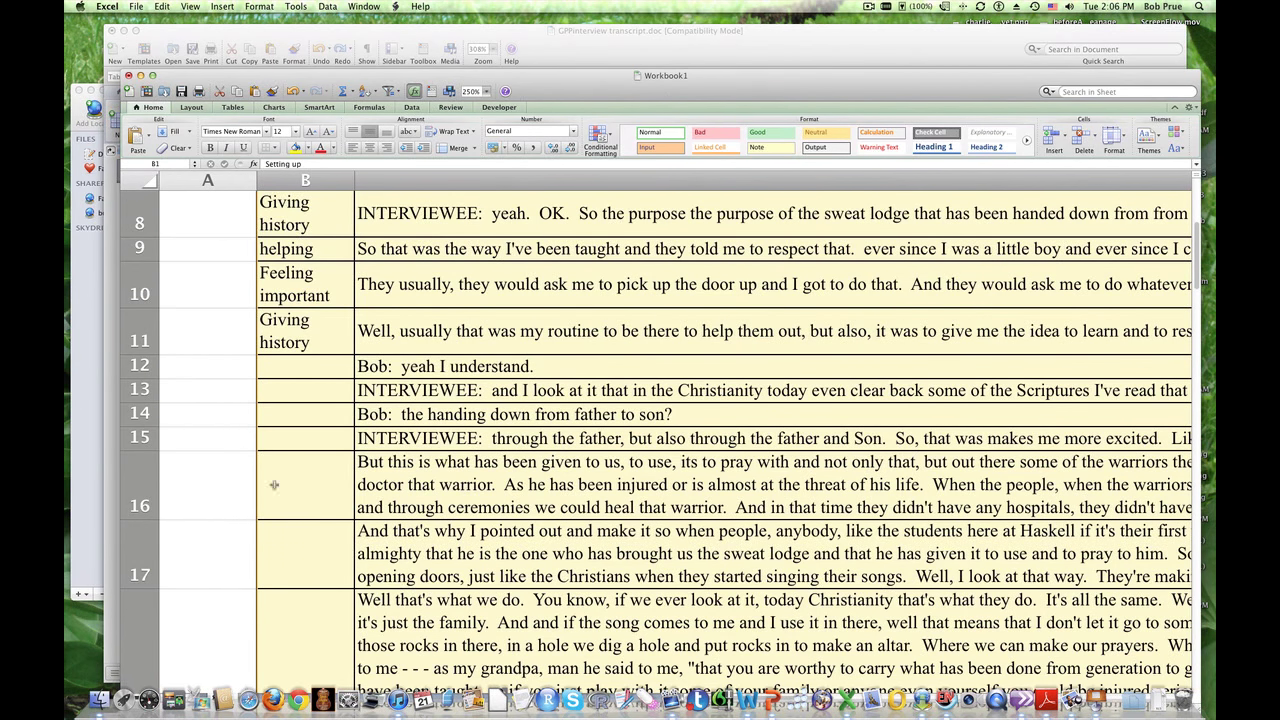
Step: Enter the code 'comparing' in cell B13
click(236, 483)
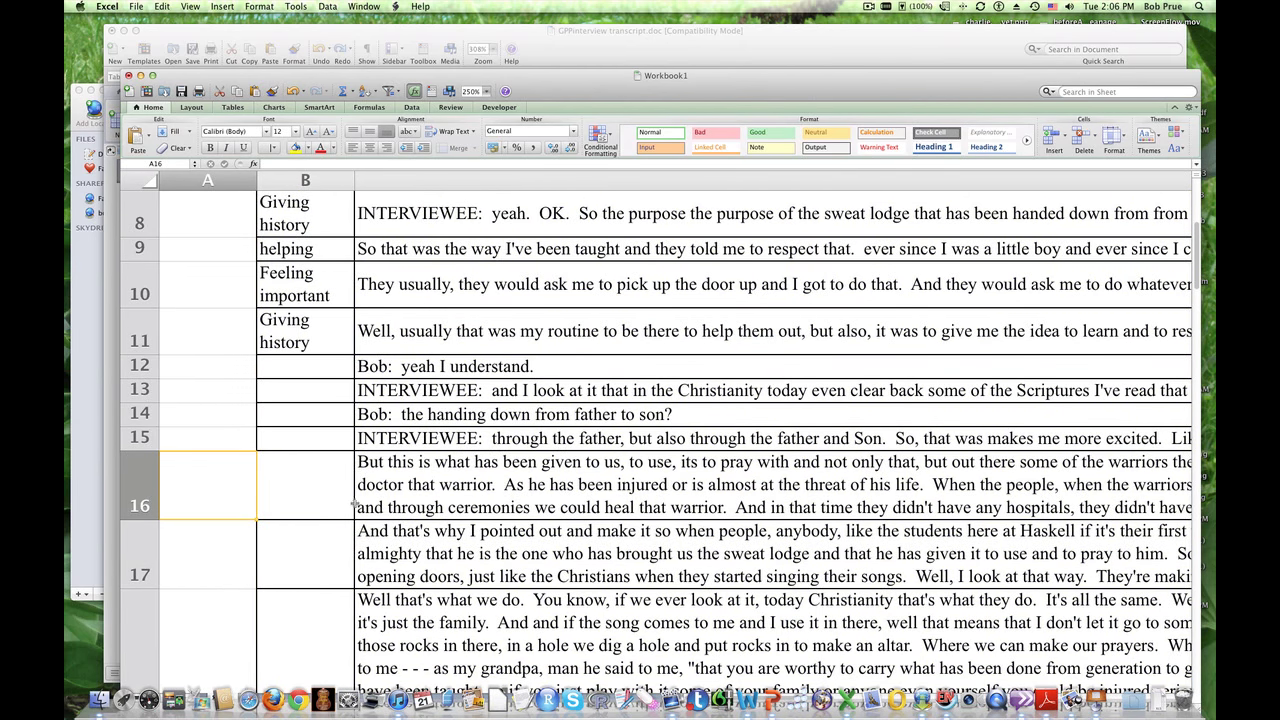
click(324, 485)
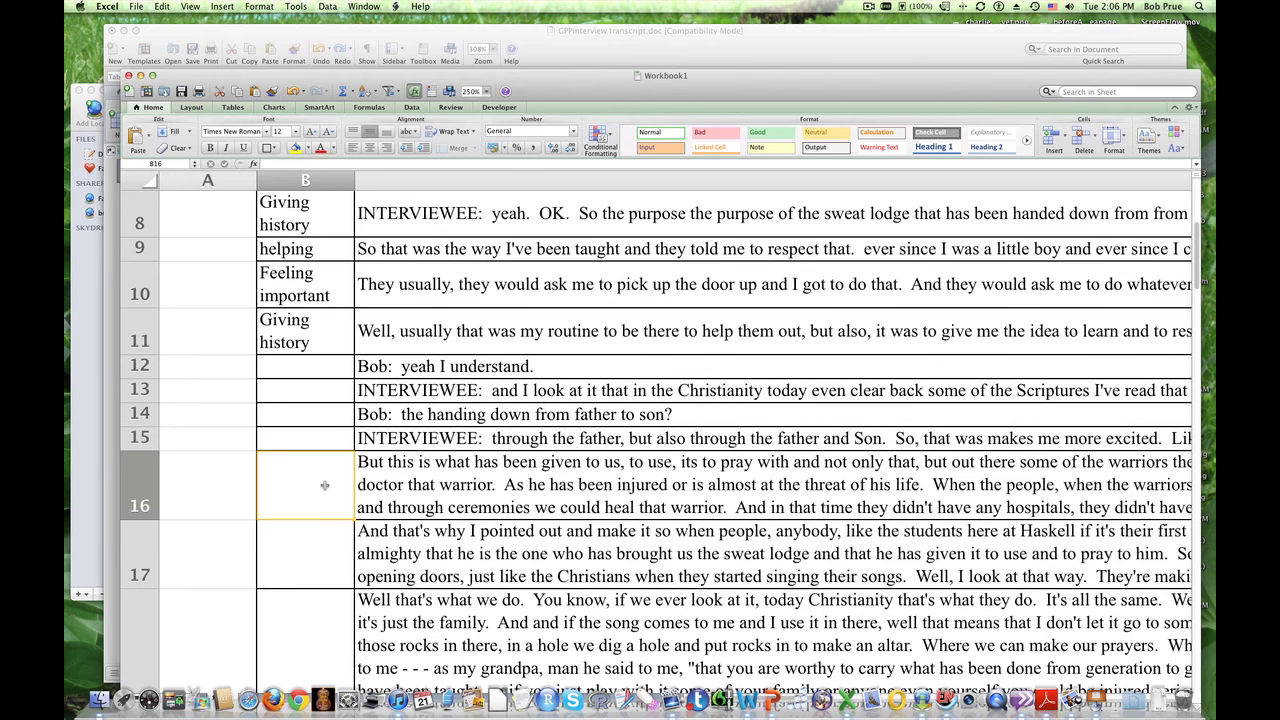
click(307, 394)
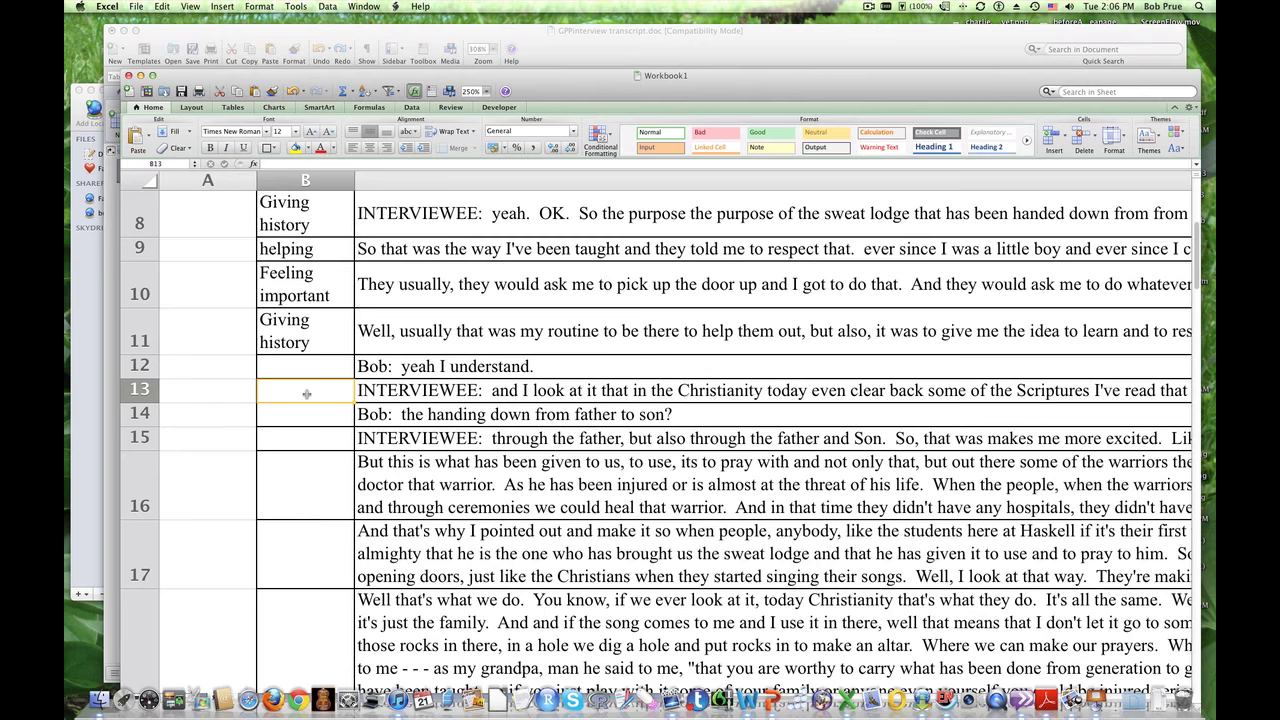
text(being)
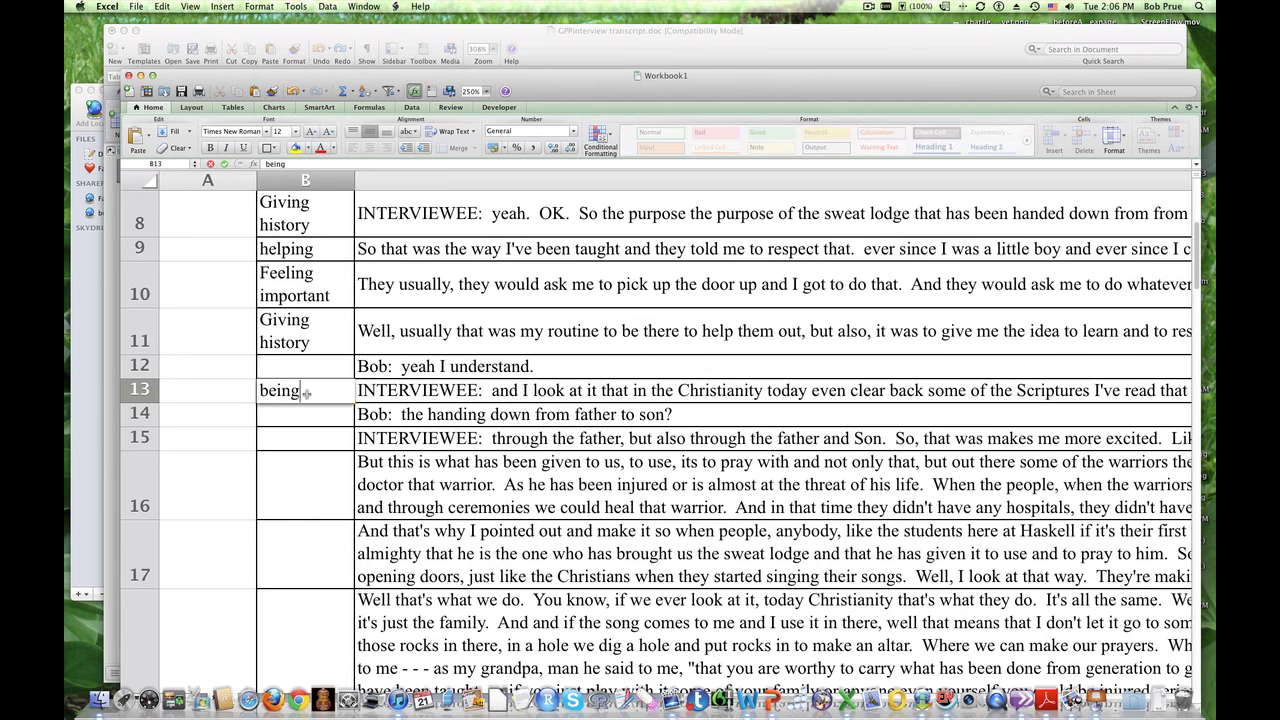
click(870, 7)
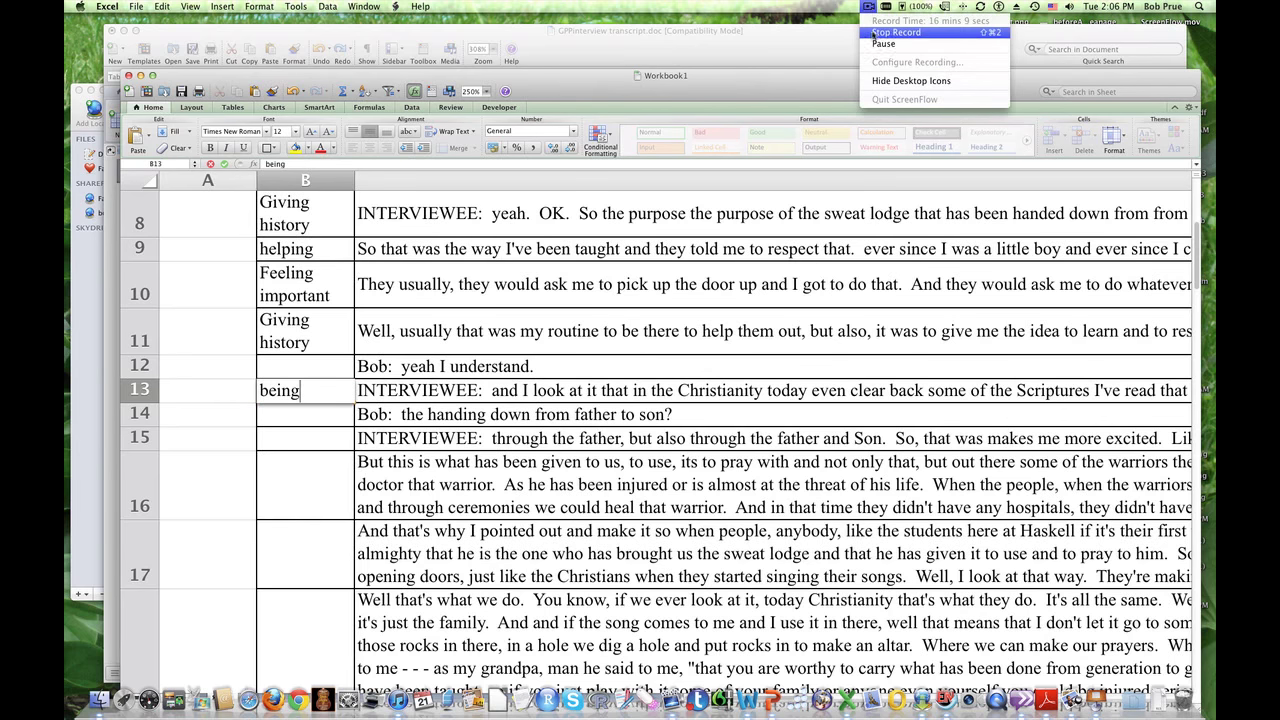
click(876, 45)
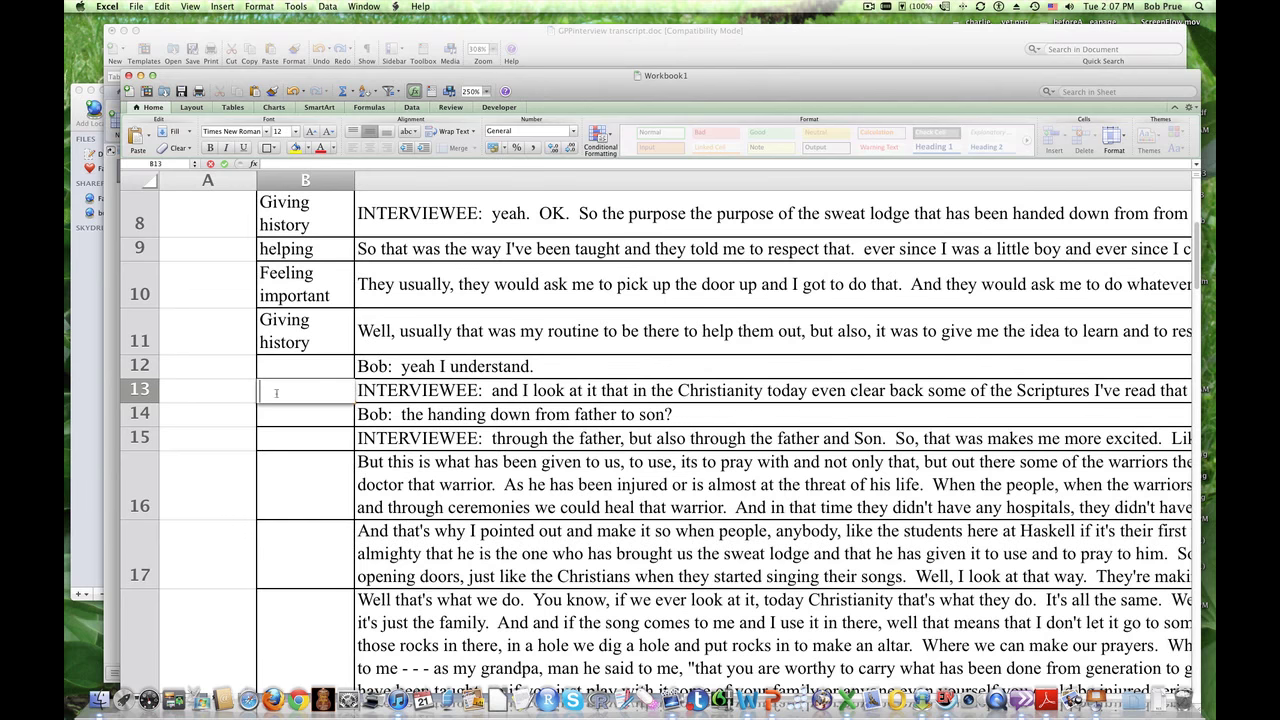
text(comparing)
Step: Read row 15's full interview passage and select its empty code cell B15
drag(976, 89, 922, 33)
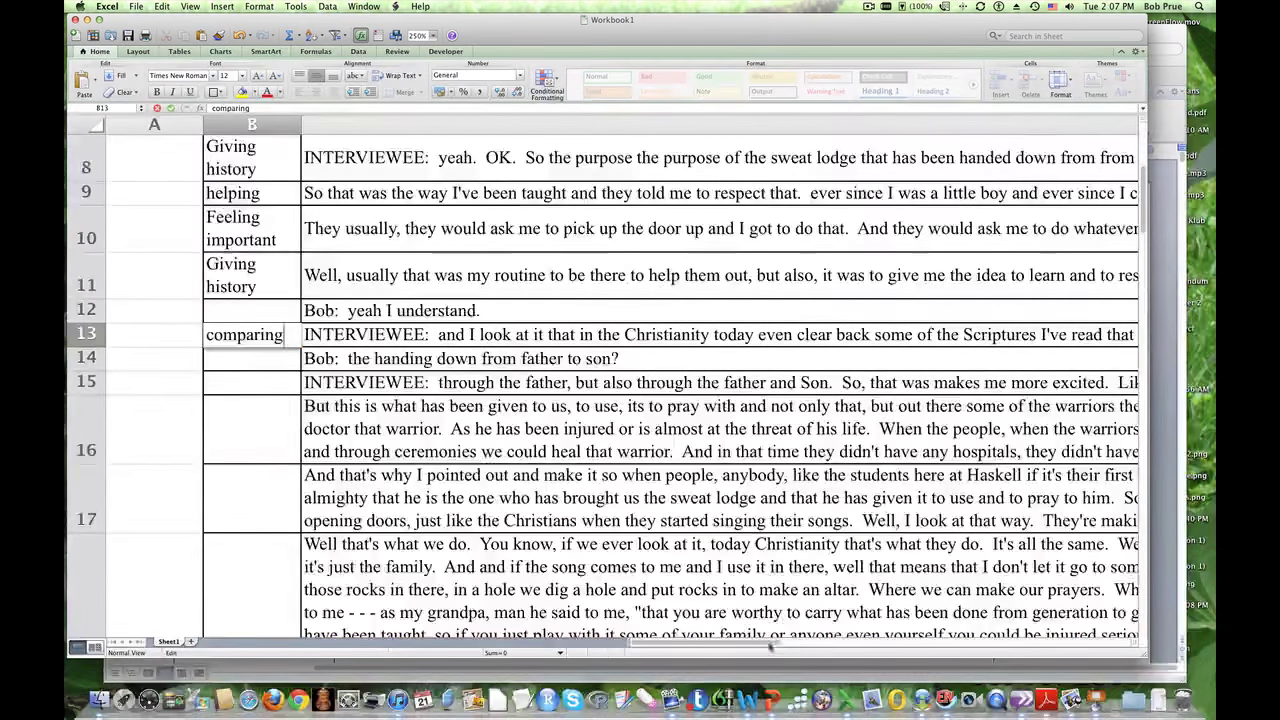
drag(770, 648, 862, 651)
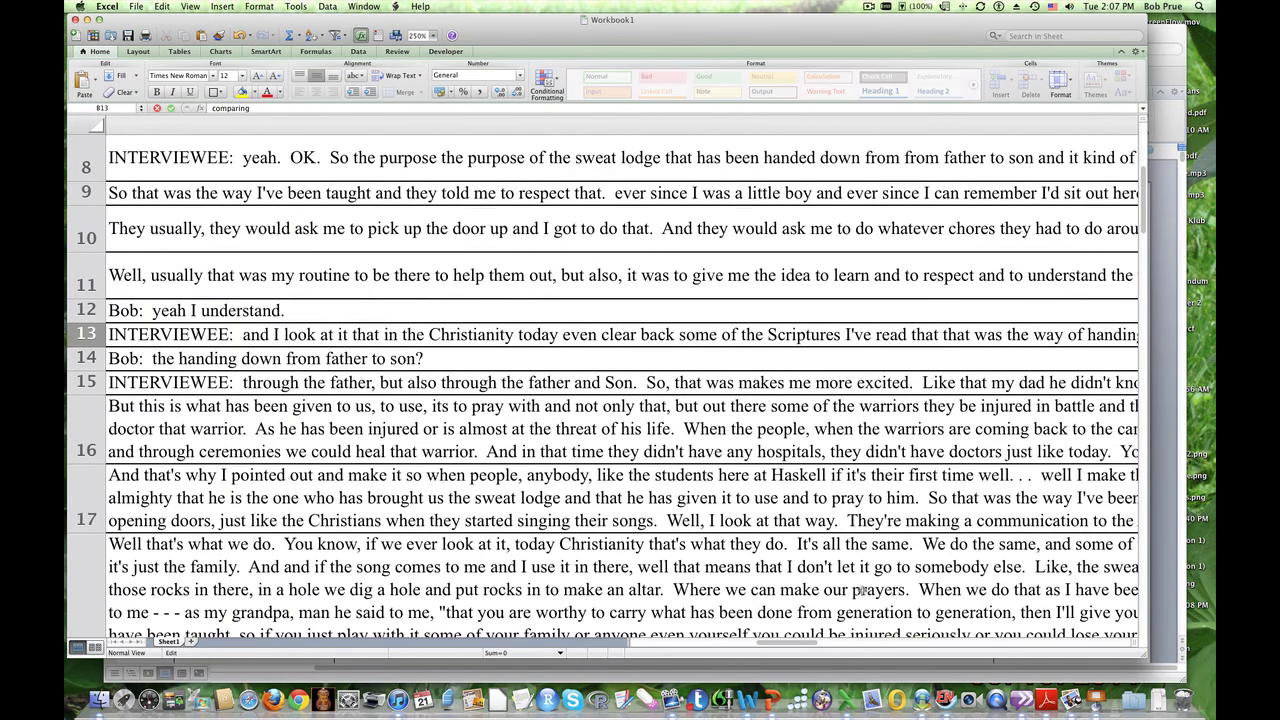
click(941, 383)
double_click(941, 383)
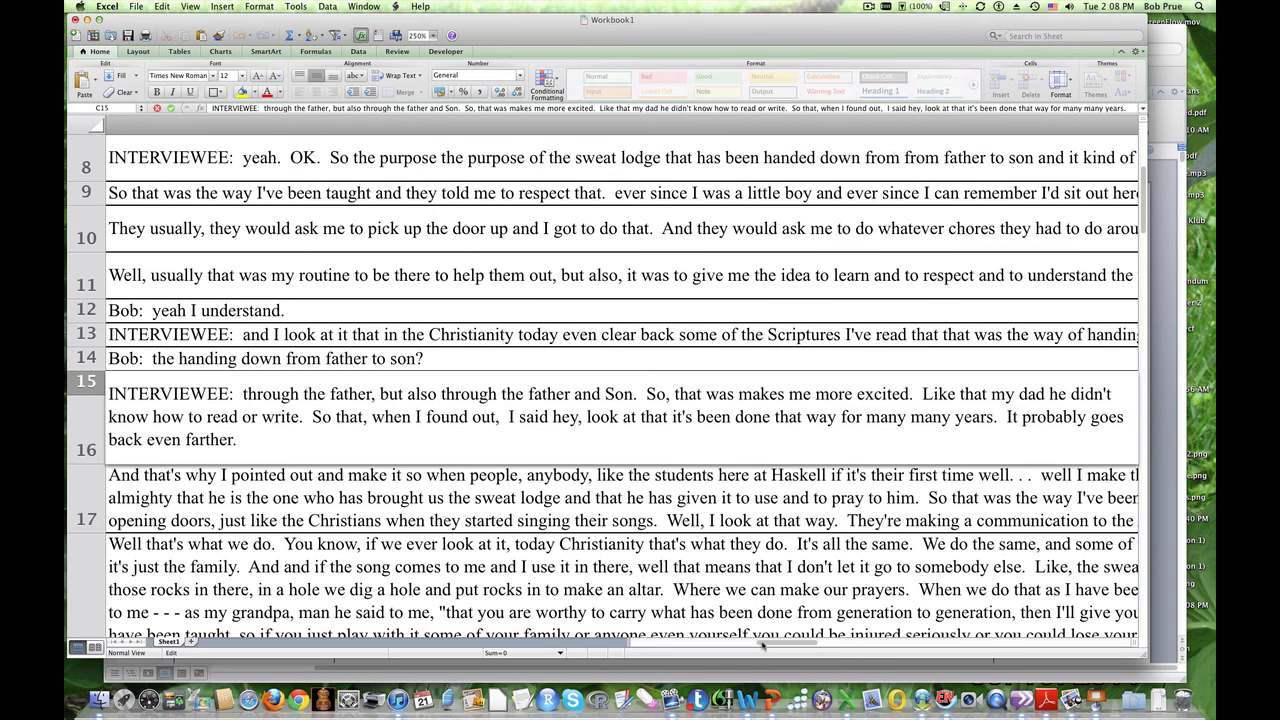
drag(748, 645, 720, 647)
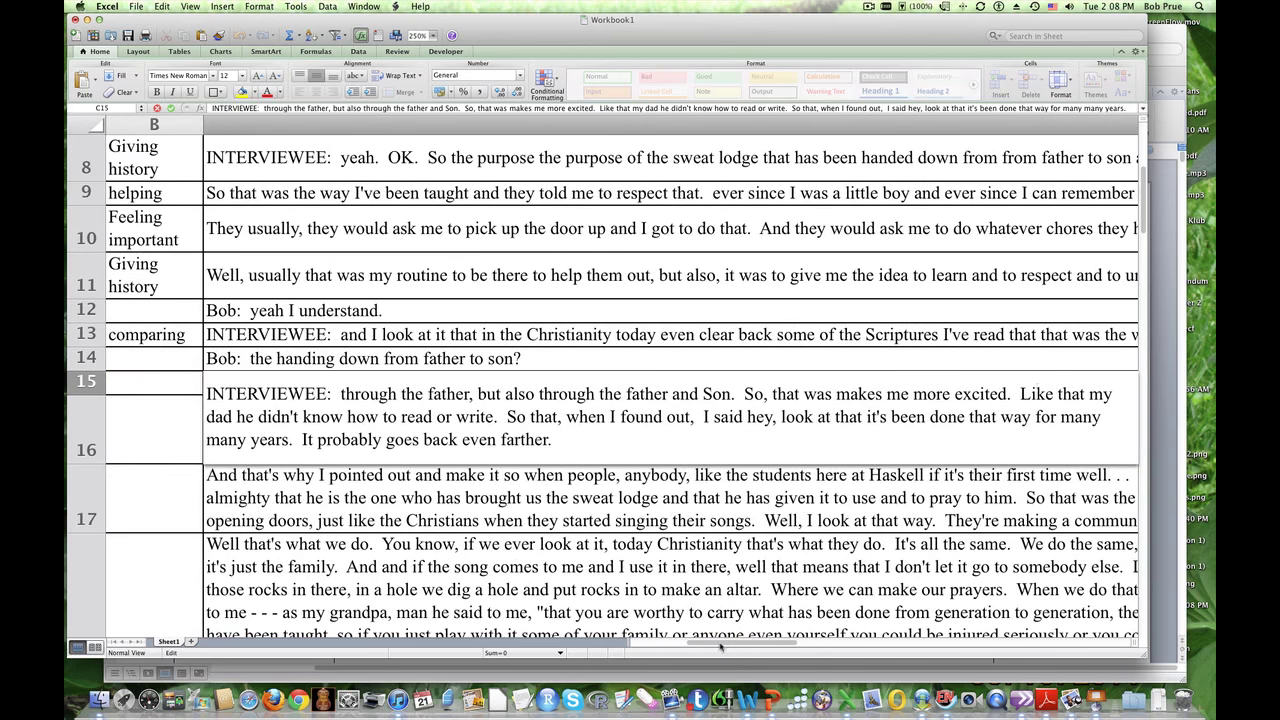
click(164, 387)
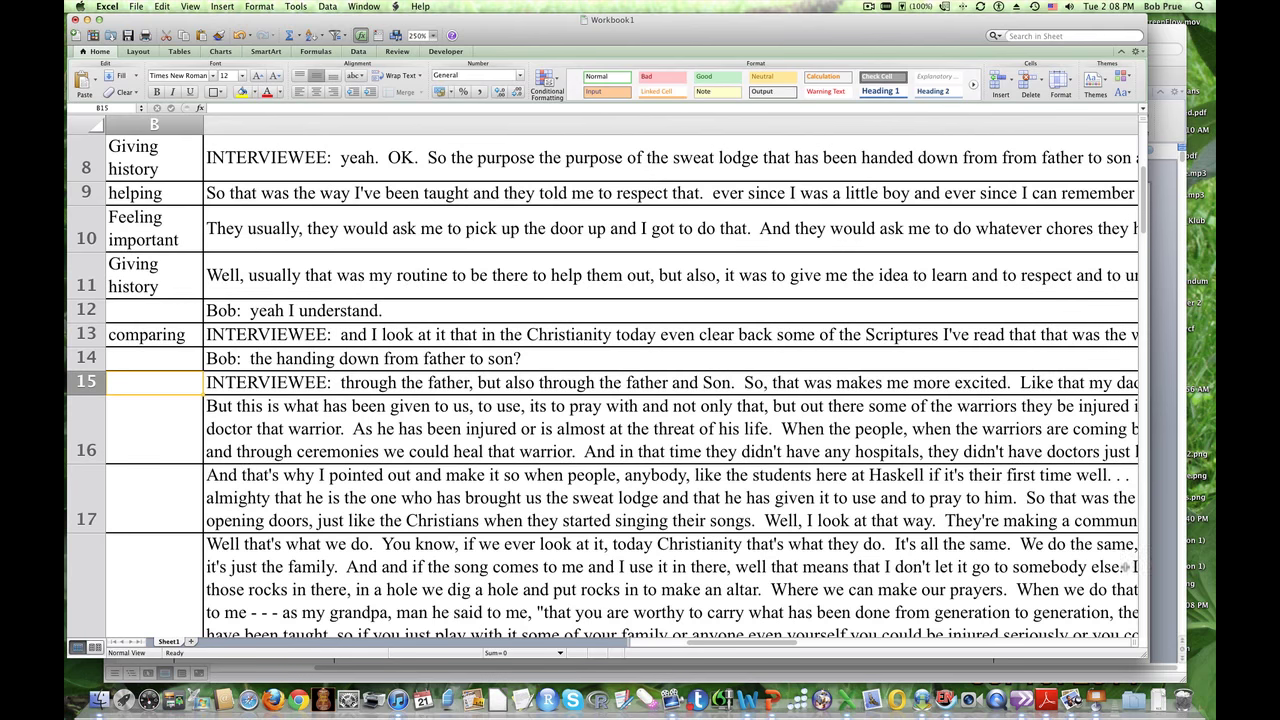
Step: Widen the workbook window and zoom the transcript to 300%
drag(1147, 567, 1214, 565)
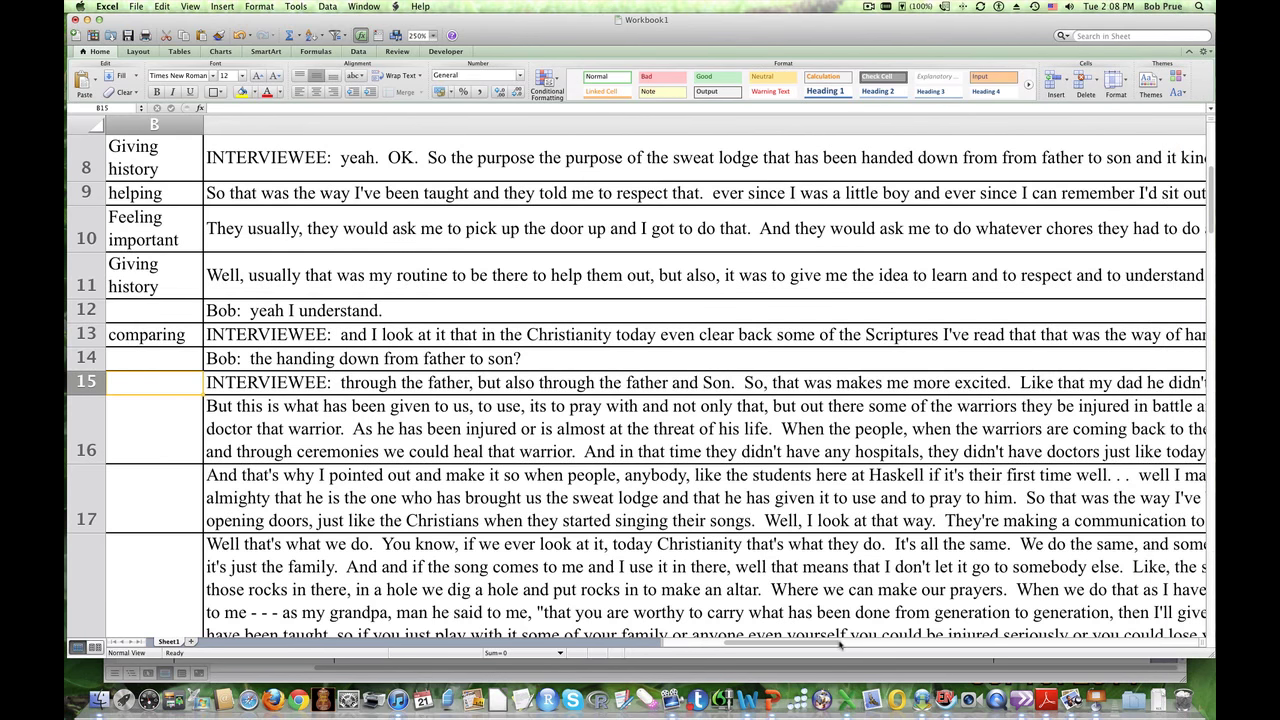
drag(853, 645, 923, 646)
click(872, 8)
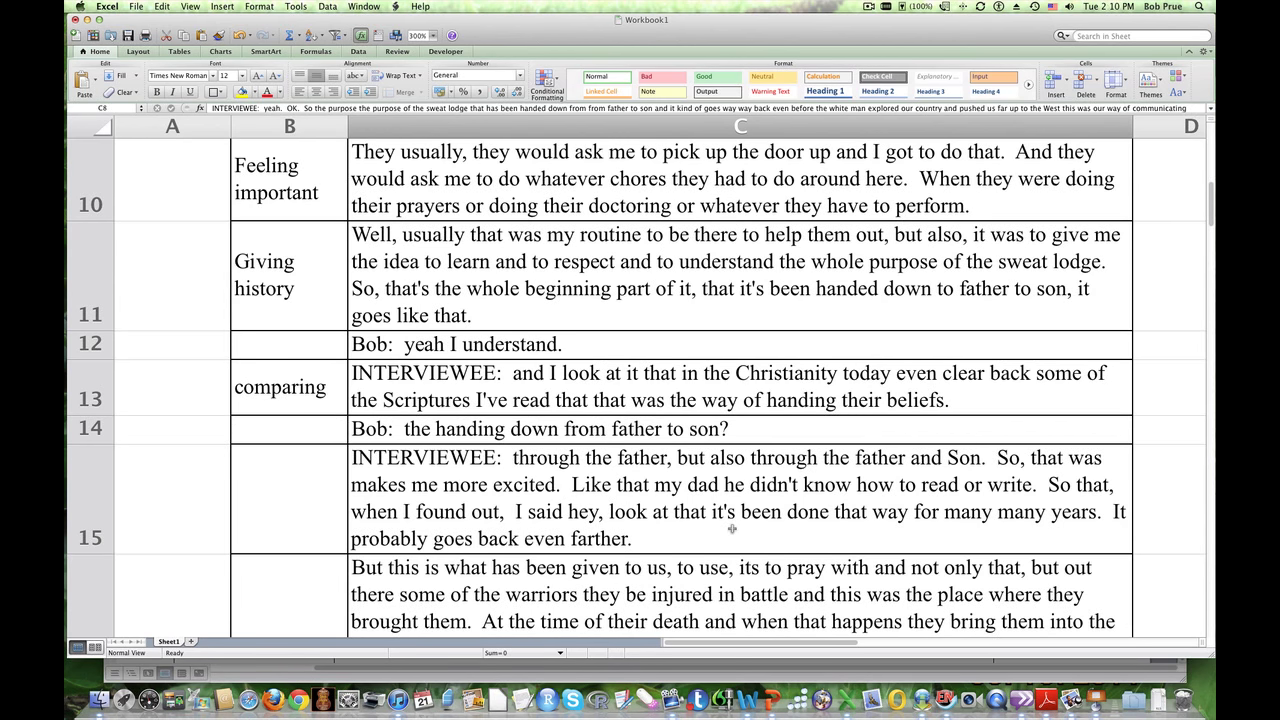
Step: Code row 15 as 'valing relationship' in column B
click(296, 497)
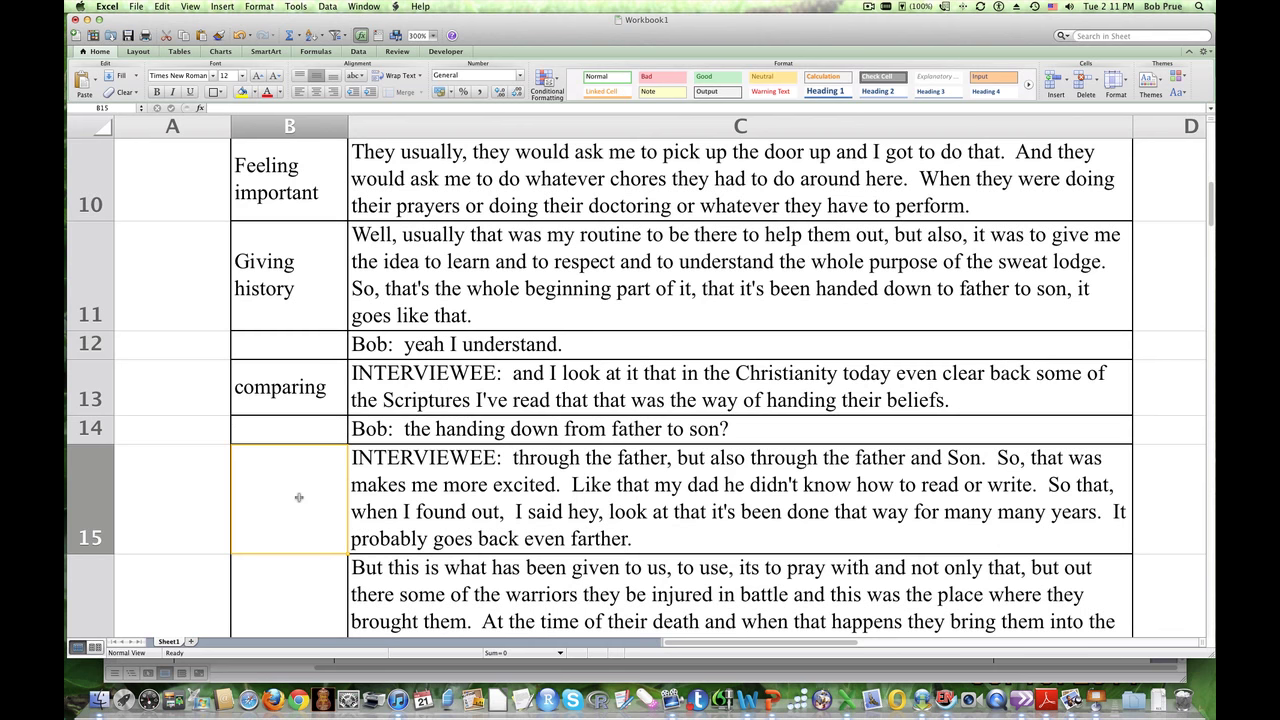
text(valing relationship)
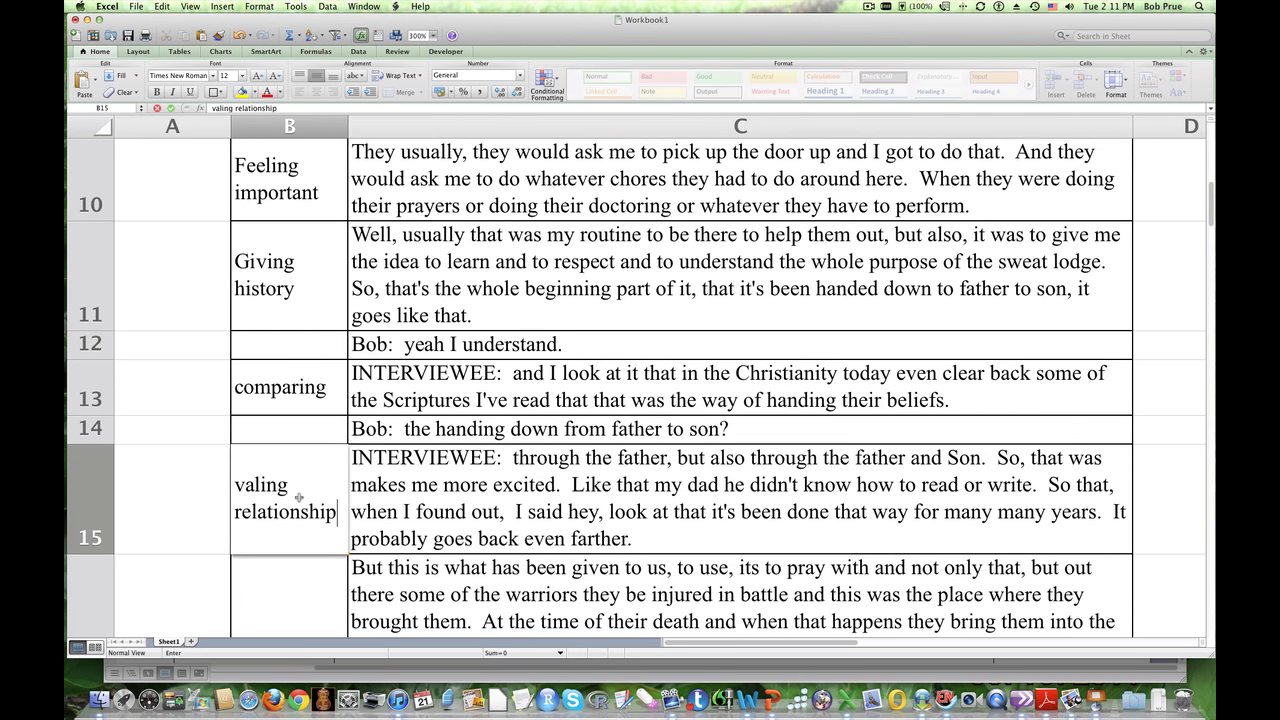
scroll(551, 567, down, 1)
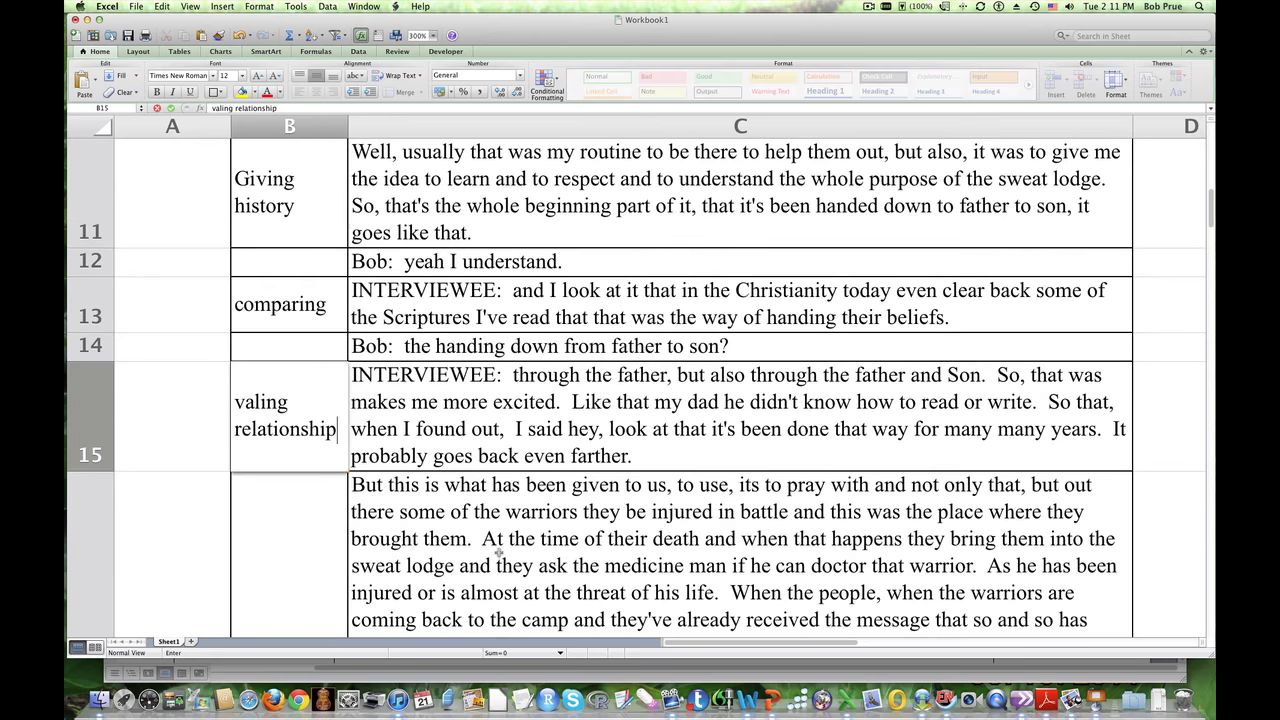
scroll(812, 538, down, 1)
scroll(812, 538, right, 1)
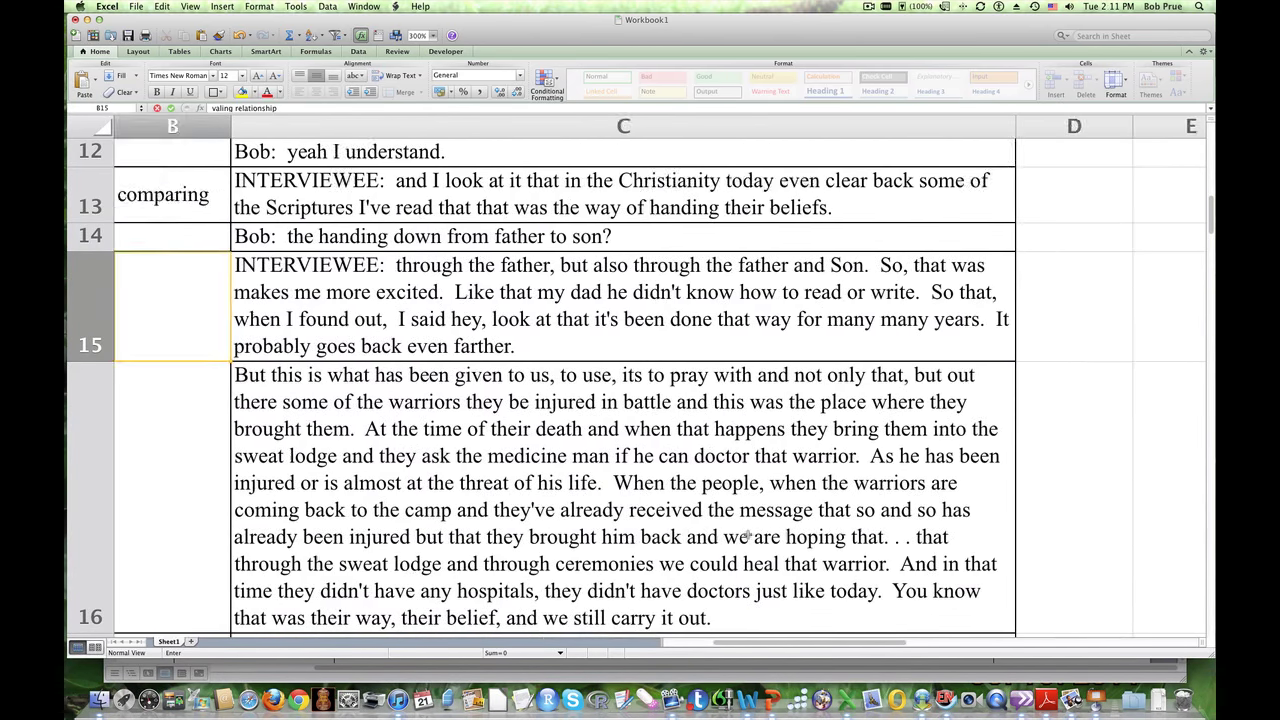
scroll(746, 536, right, 20)
scroll(333, 450, left, 20)
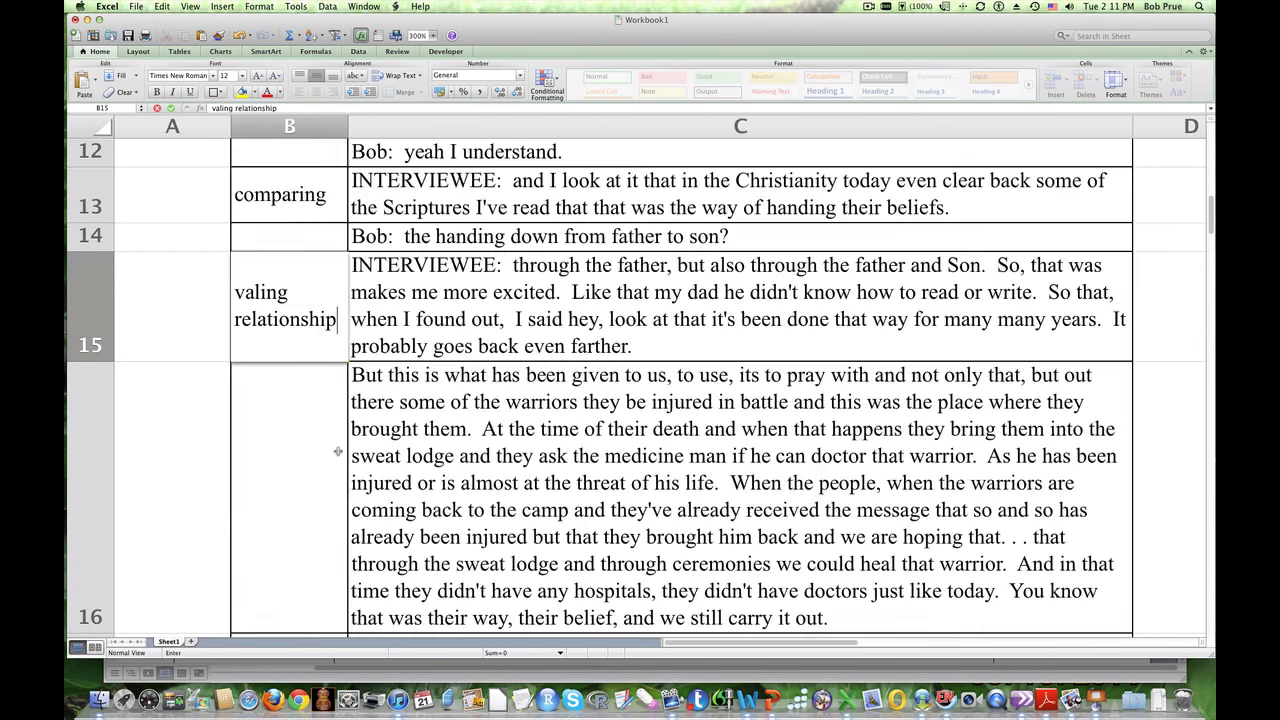
Step: Code row 16 as 'praying' in column B
click(318, 445)
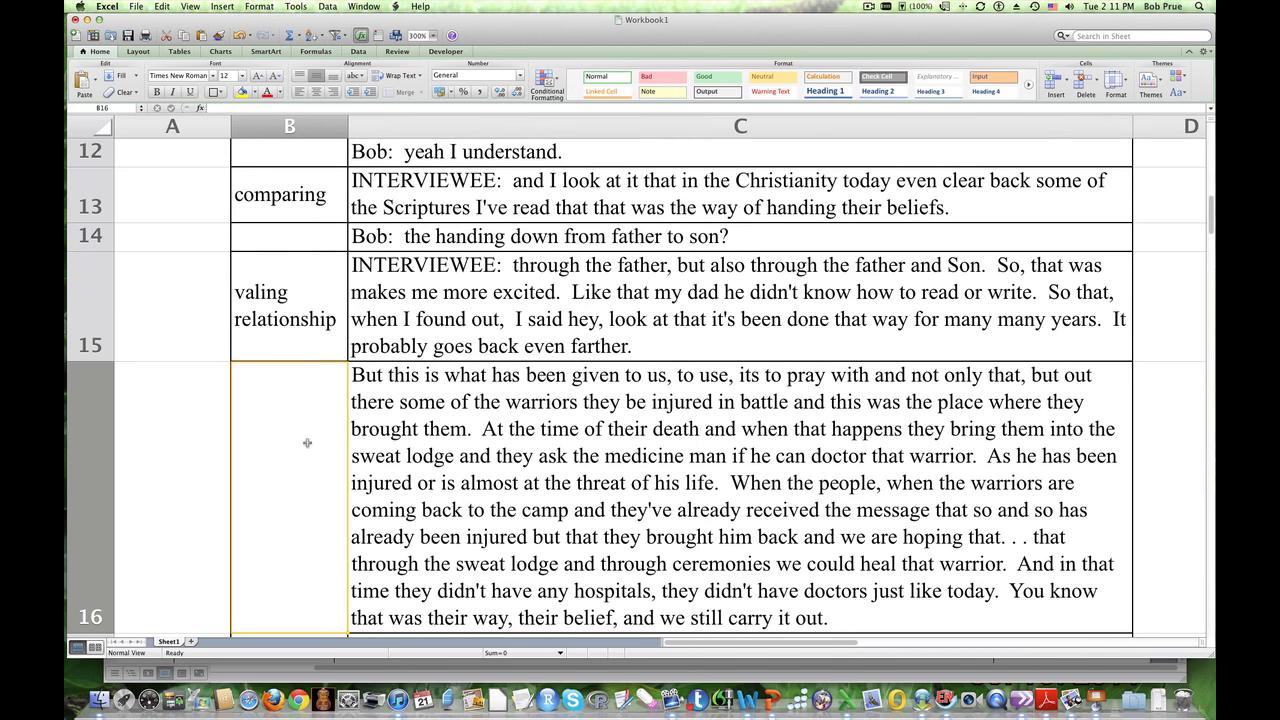
text(pra)
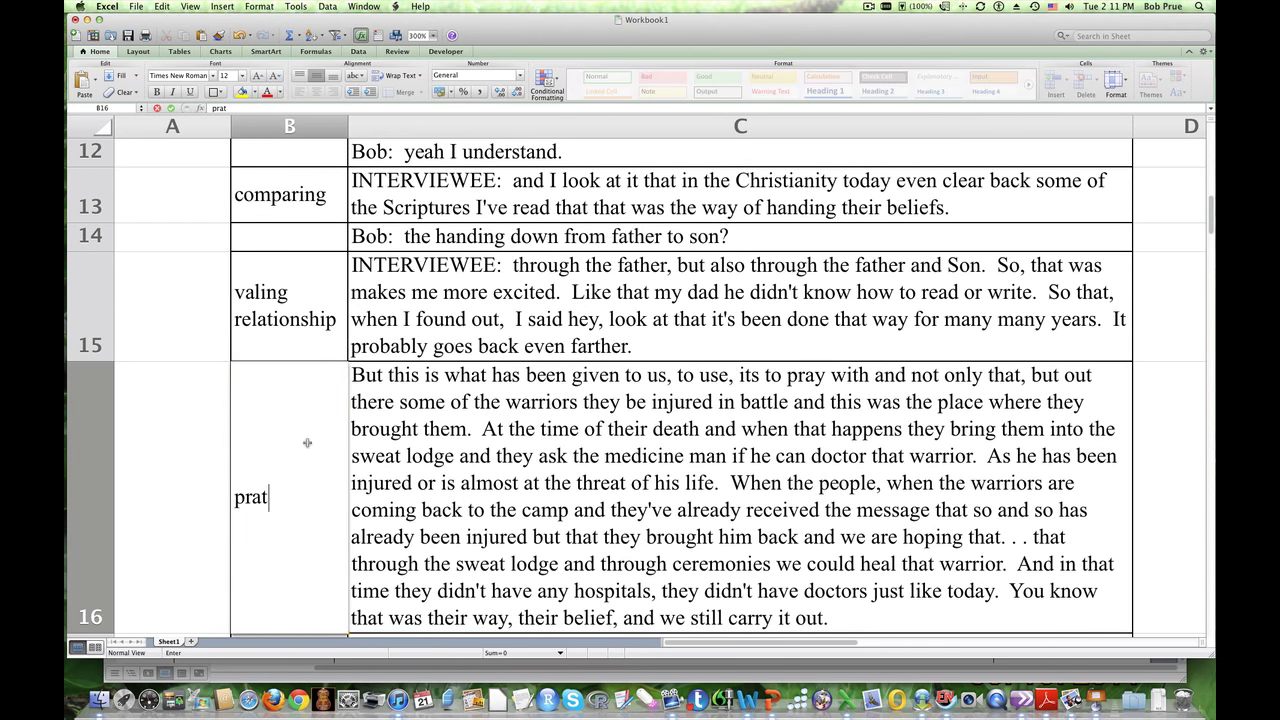
text(ying)
scroll(541, 483, down, 2)
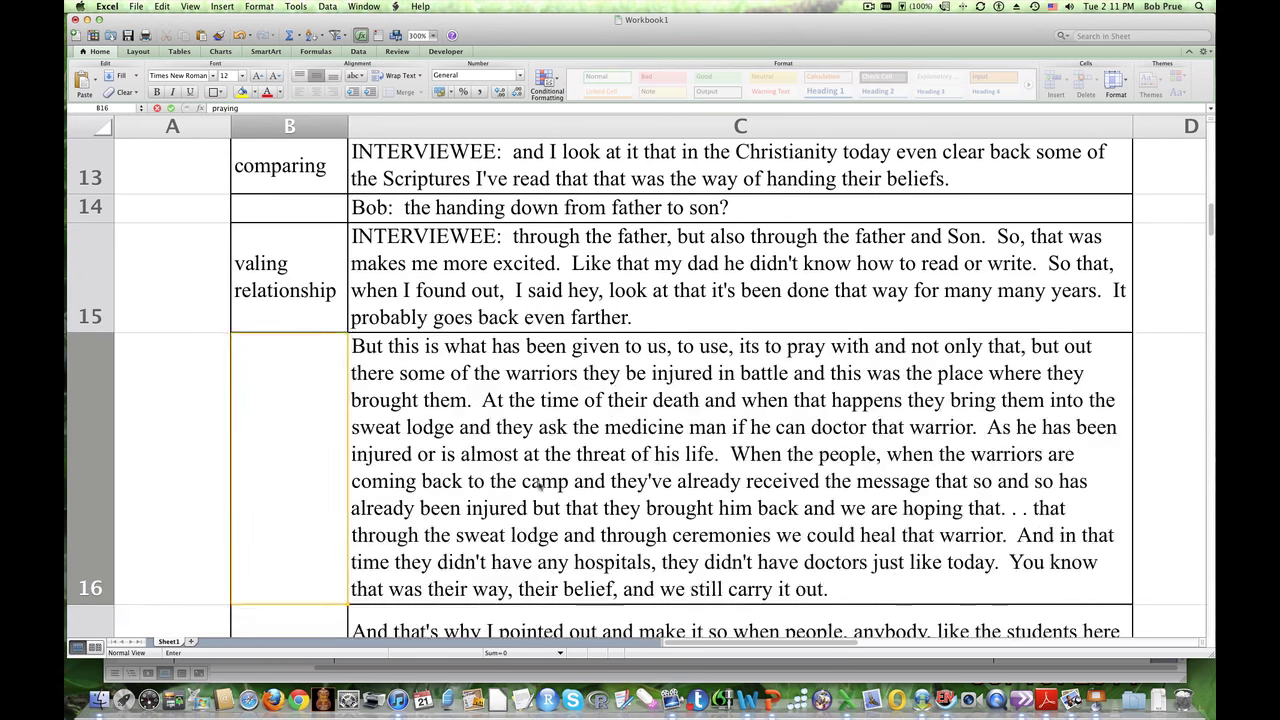
scroll(541, 483, down, 5)
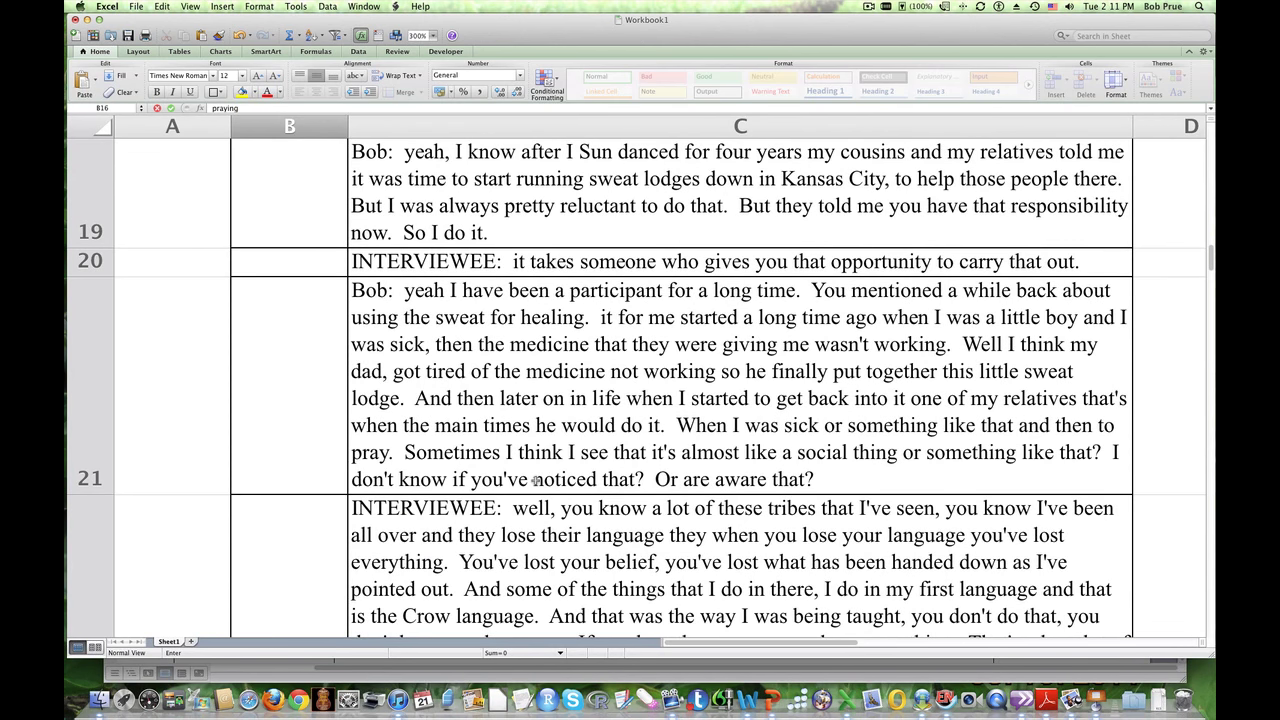
click(869, 8)
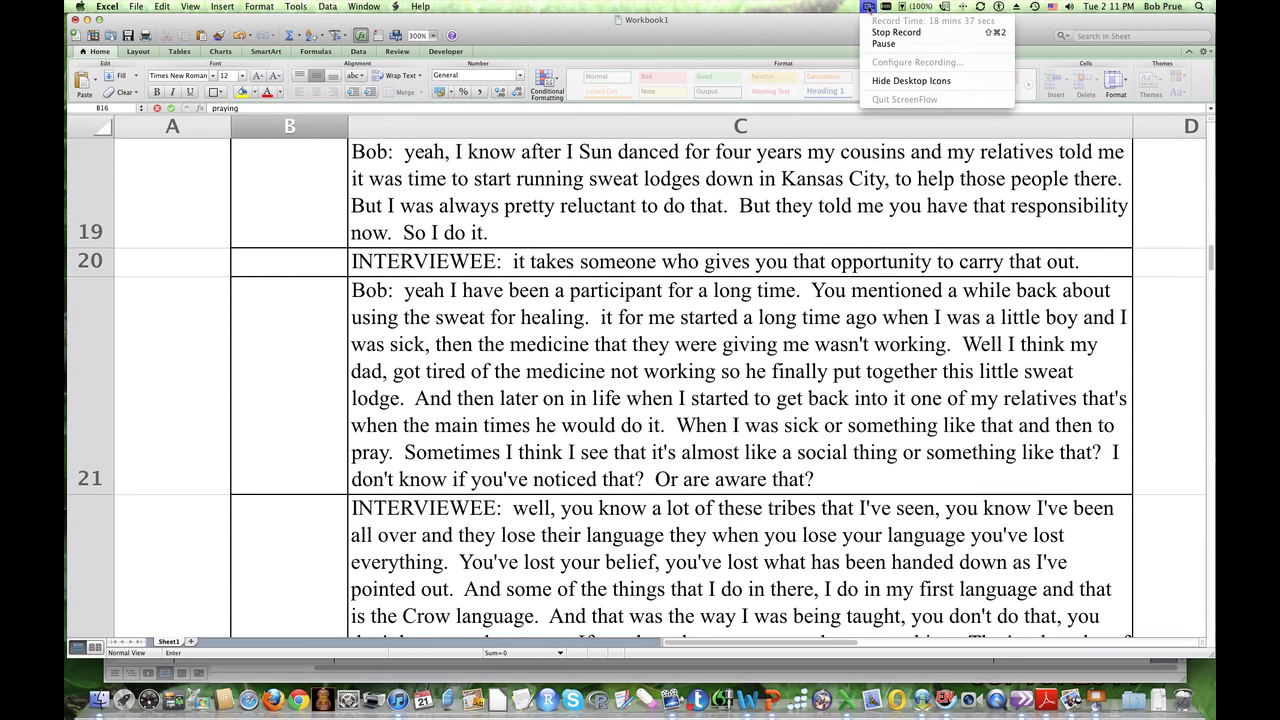
click(896, 32)
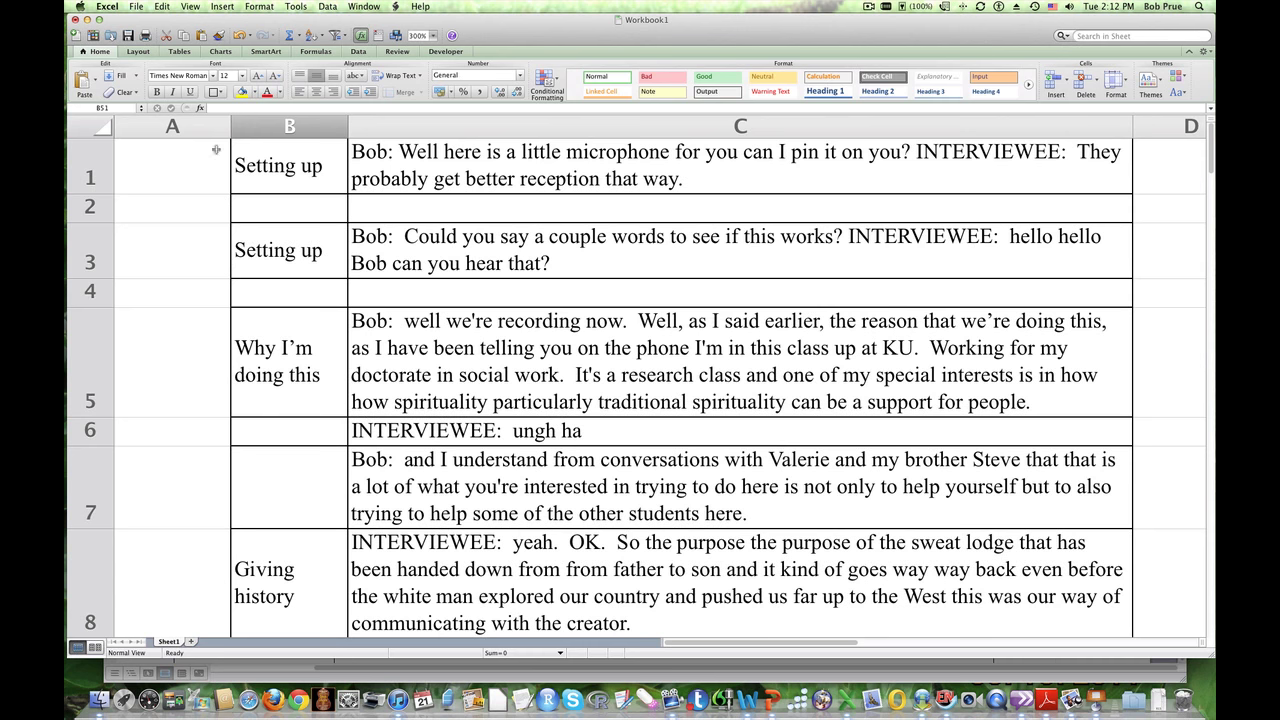
Step: Enter 1 in A1 and fill it down column A beside the transcript rows
click(152, 168)
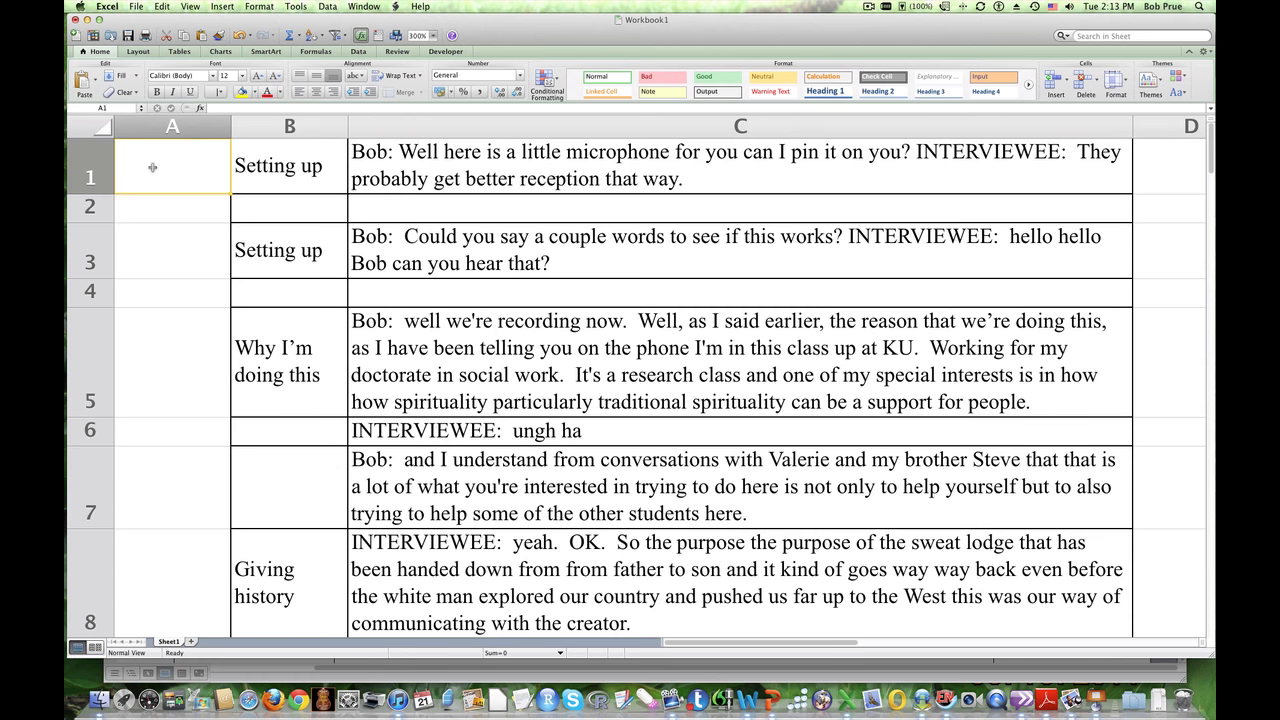
text(1)
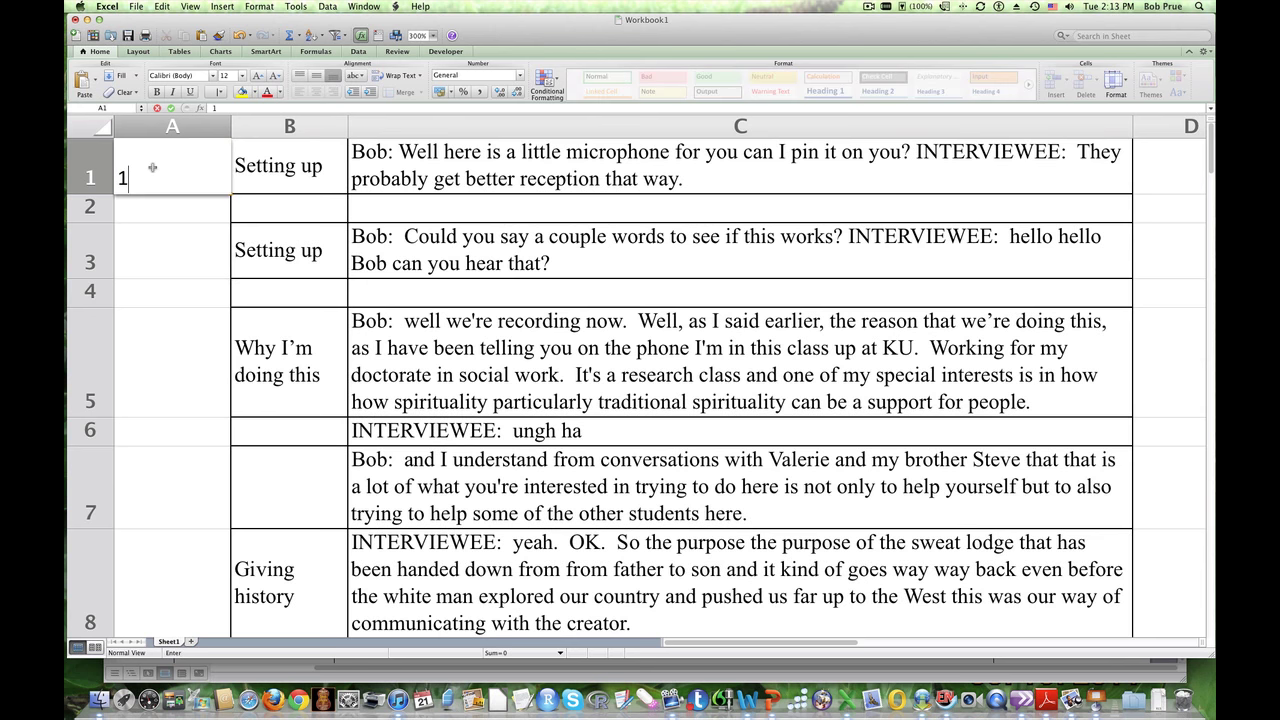
key(Return)
scroll(153, 172, right, 5)
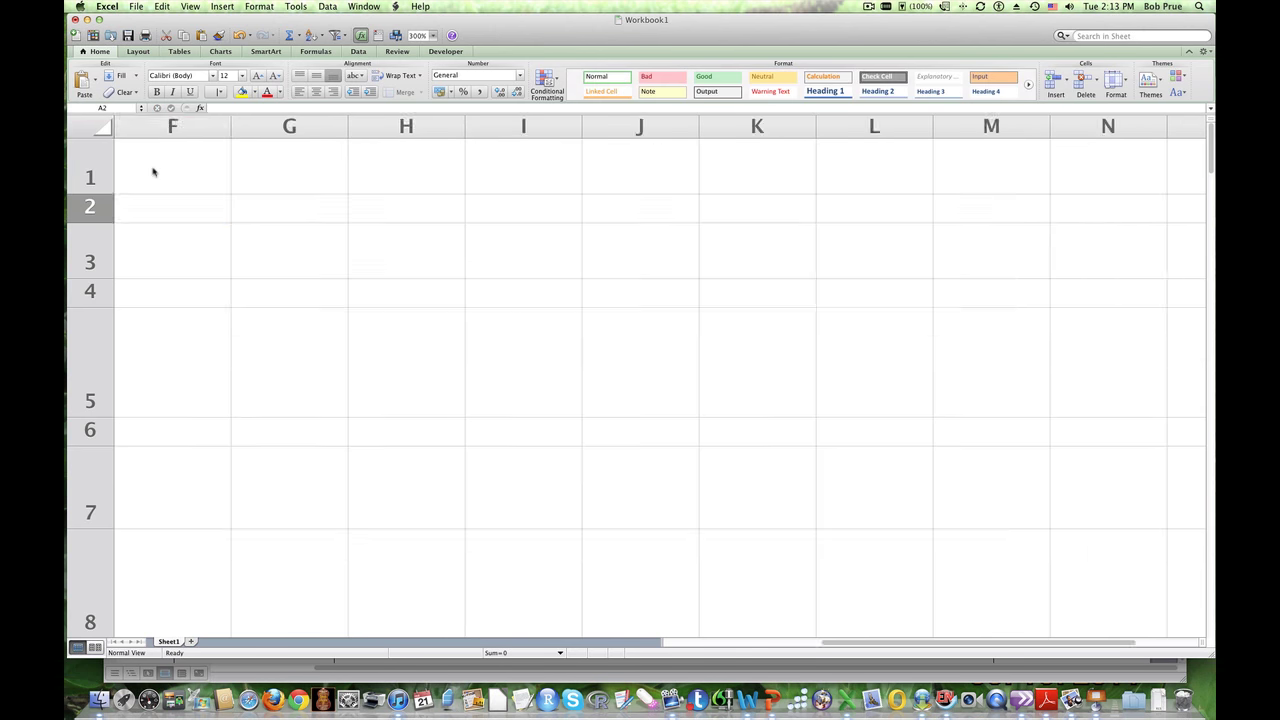
scroll(153, 172, down, 10)
scroll(153, 172, right, 5)
scroll(153, 172, left, 10)
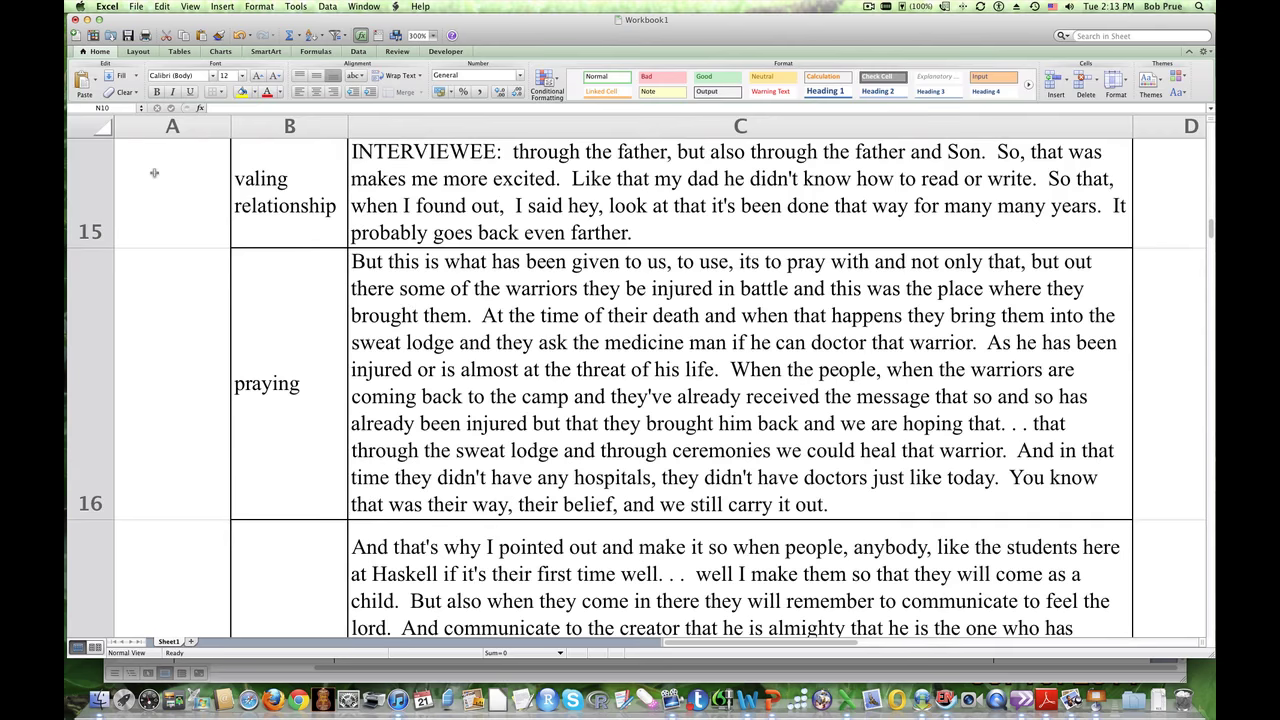
scroll(153, 172, up, 10)
click(214, 181)
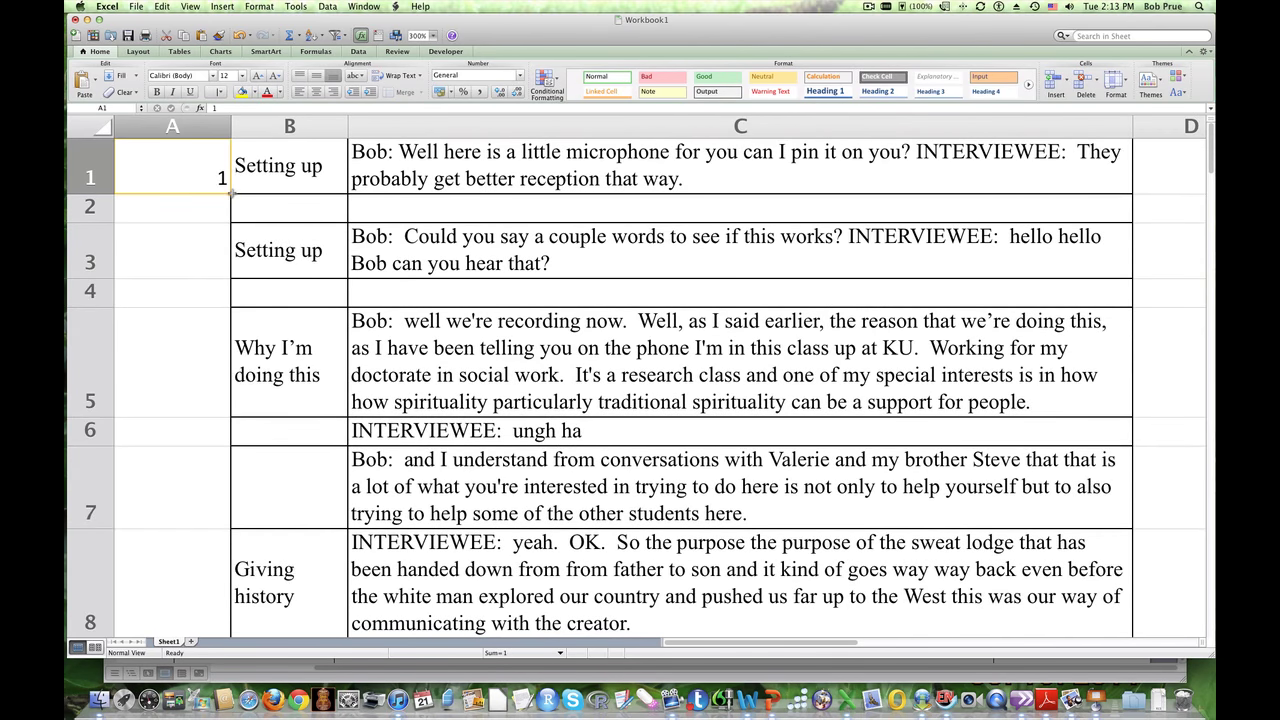
drag(229, 193, 200, 437)
scroll(200, 438, up, 20)
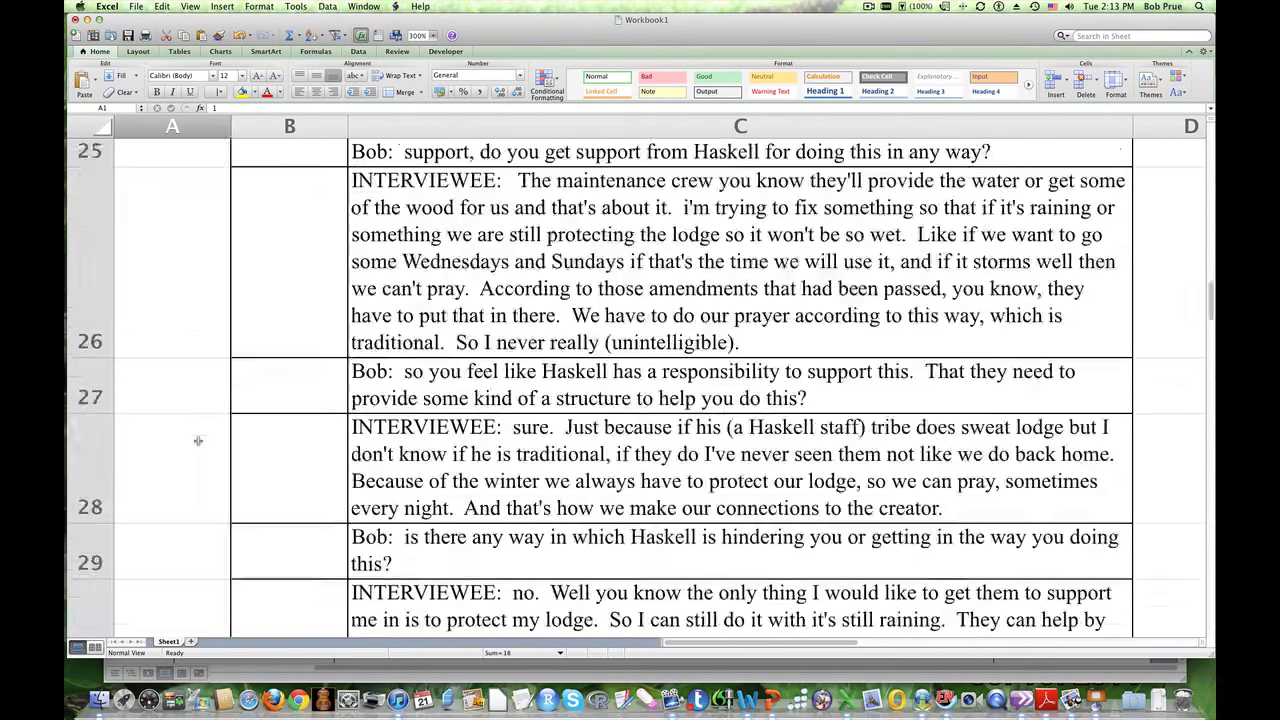
click(197, 187)
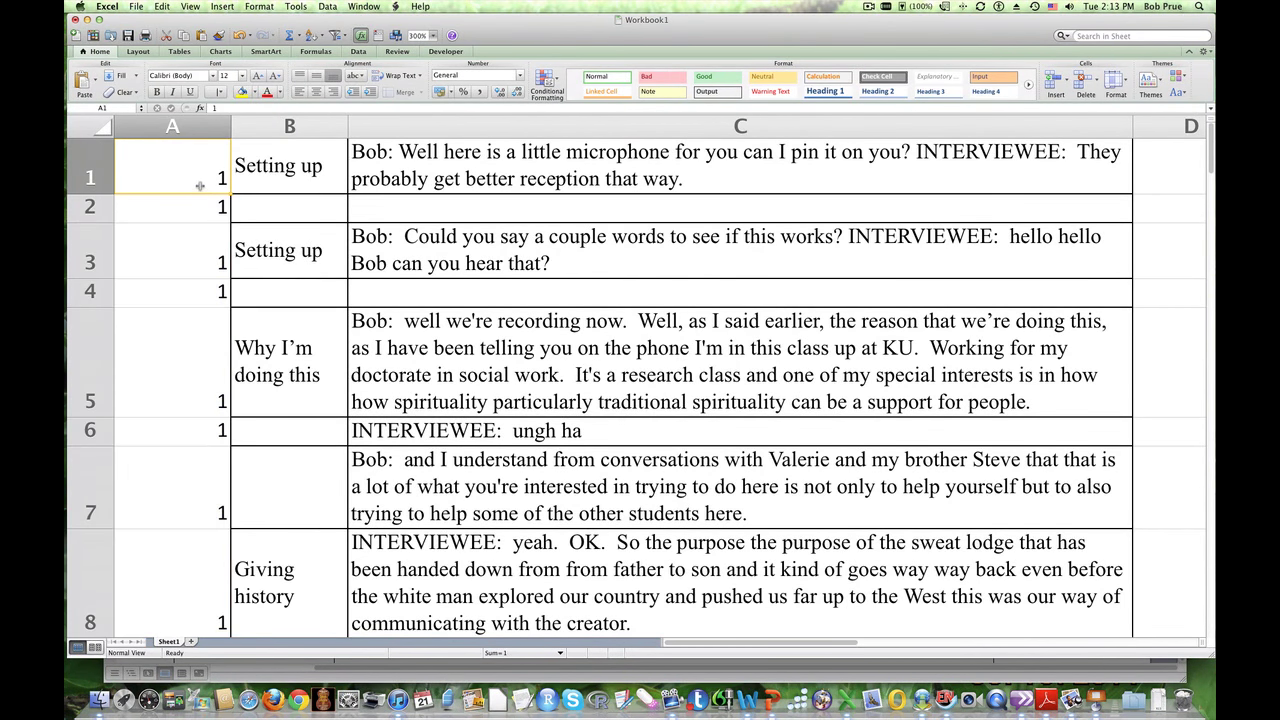
Step: Enter 2 and 3 in A2 and A3, then retype A2 as 1+a1
click(197, 207)
text(2)
key(Return)
text(3)
key(Return)
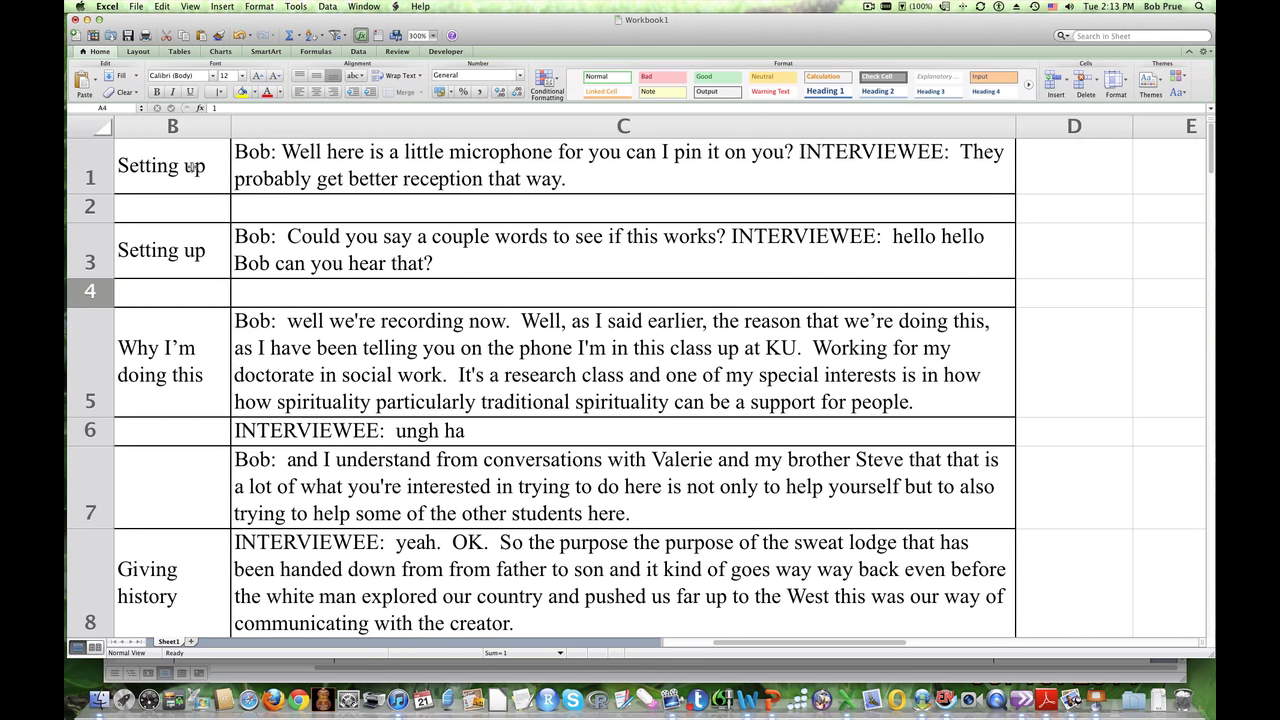
drag(184, 172, 194, 206)
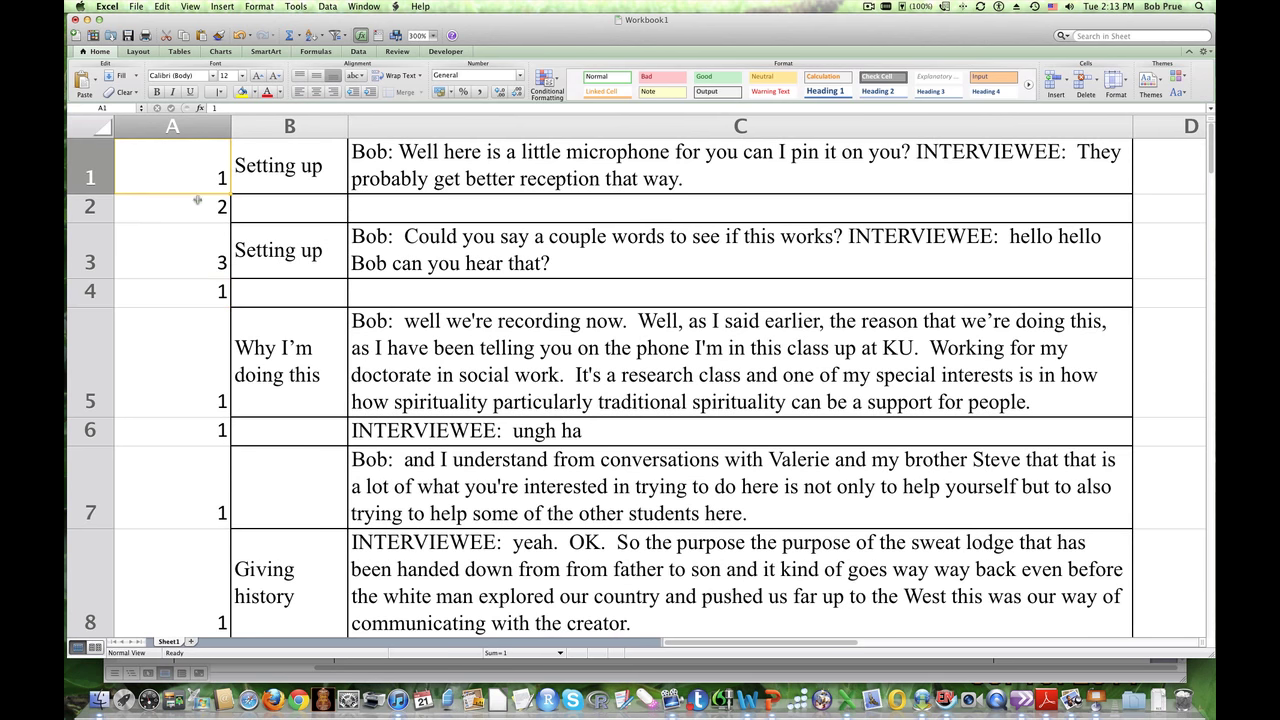
click(202, 206)
text(1)
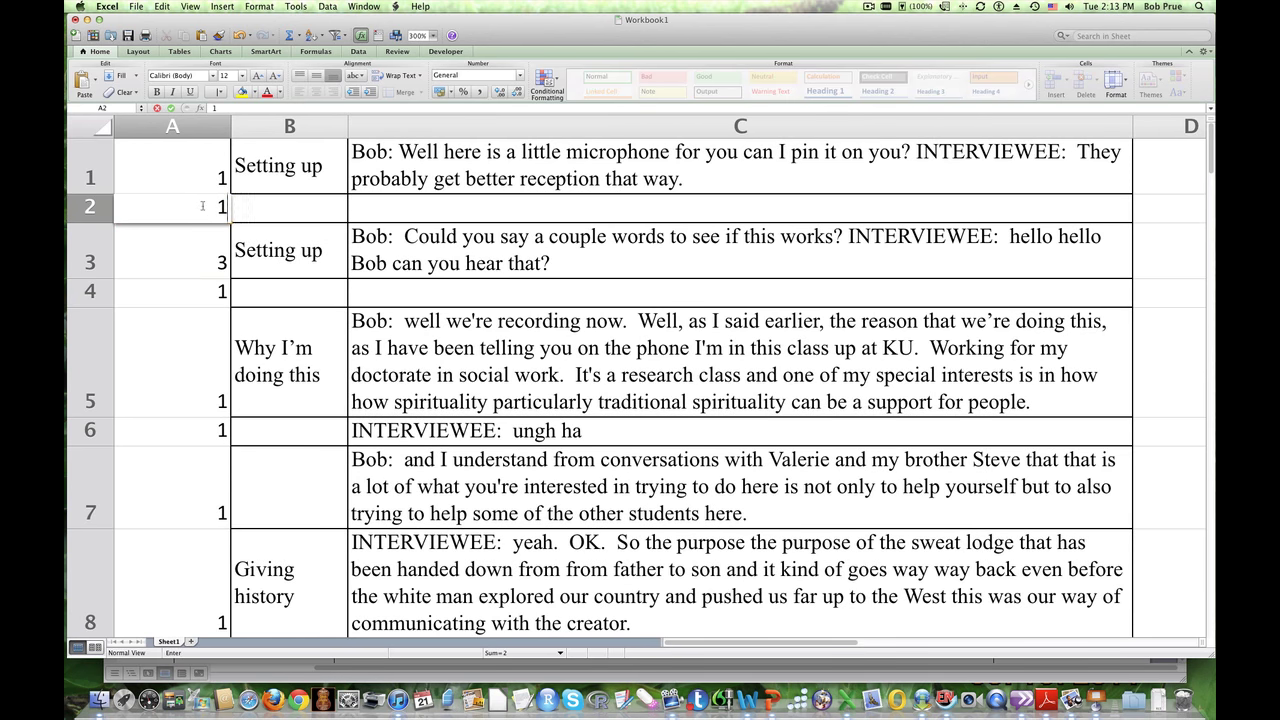
text(+a1)
key(Return)
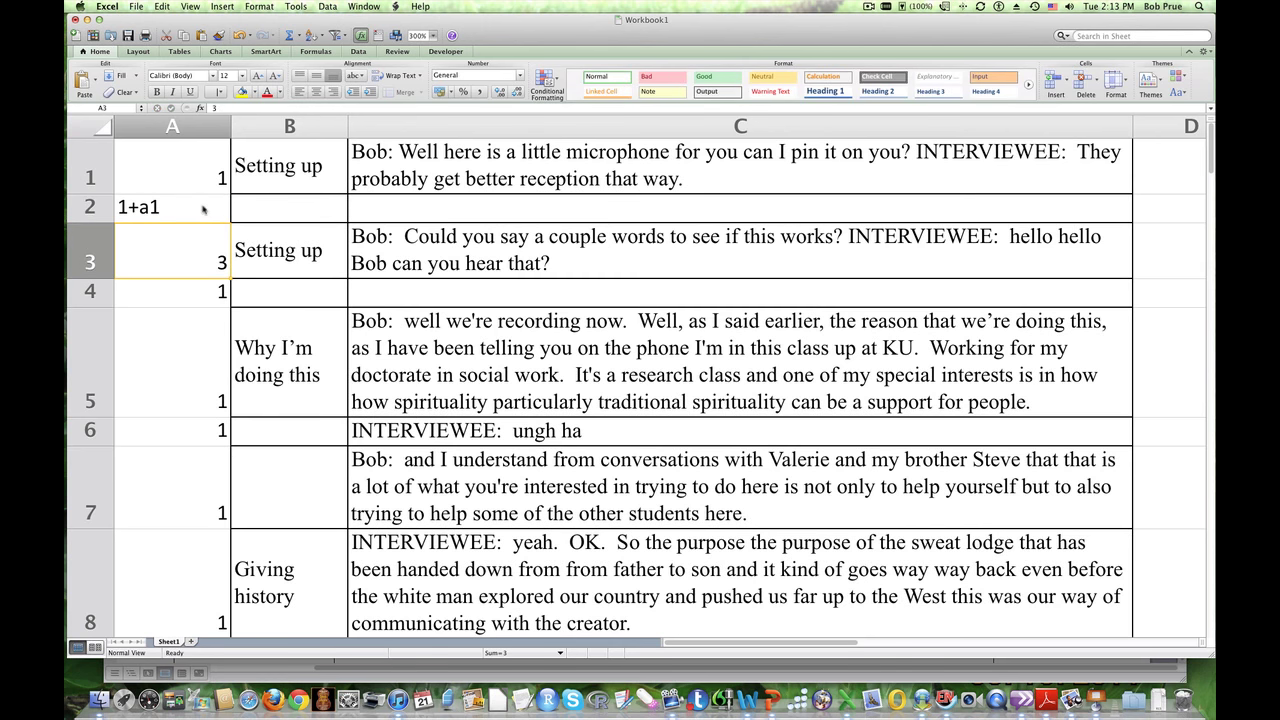
Step: Make A2 the formula =1+A1 and fill it down to row 7
click(203, 208)
click(255, 107)
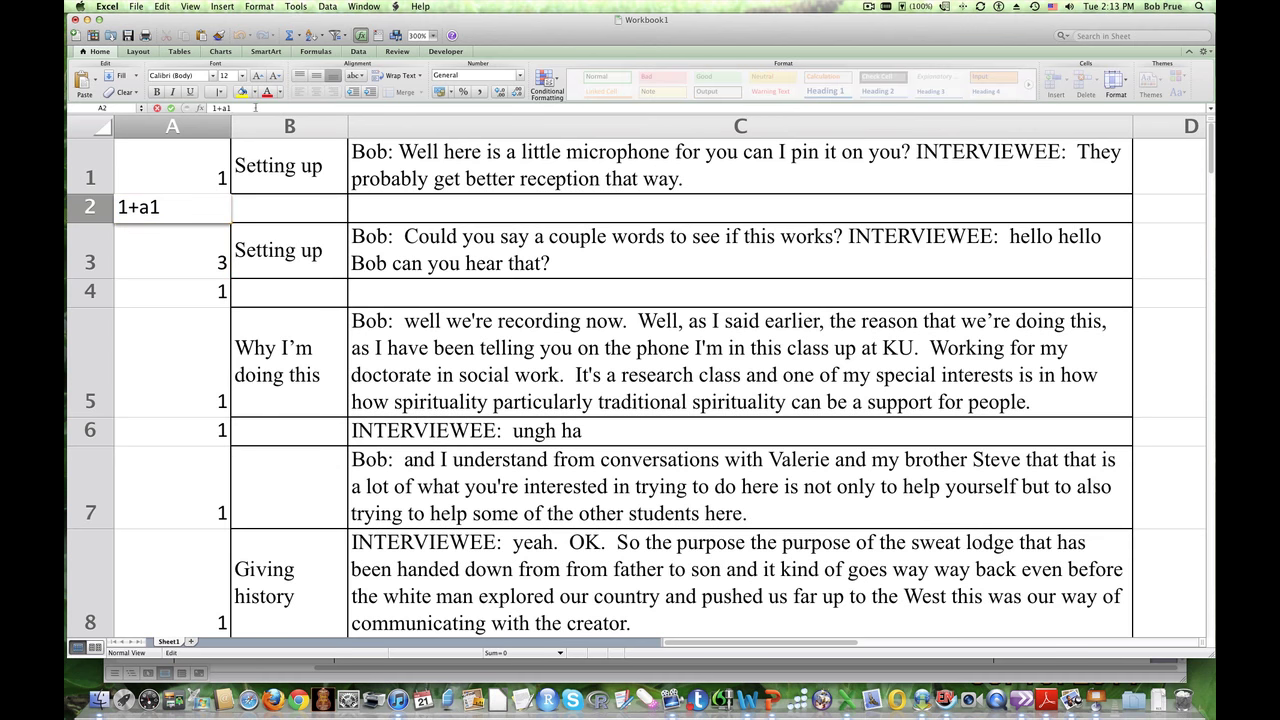
text(=)
key(Return)
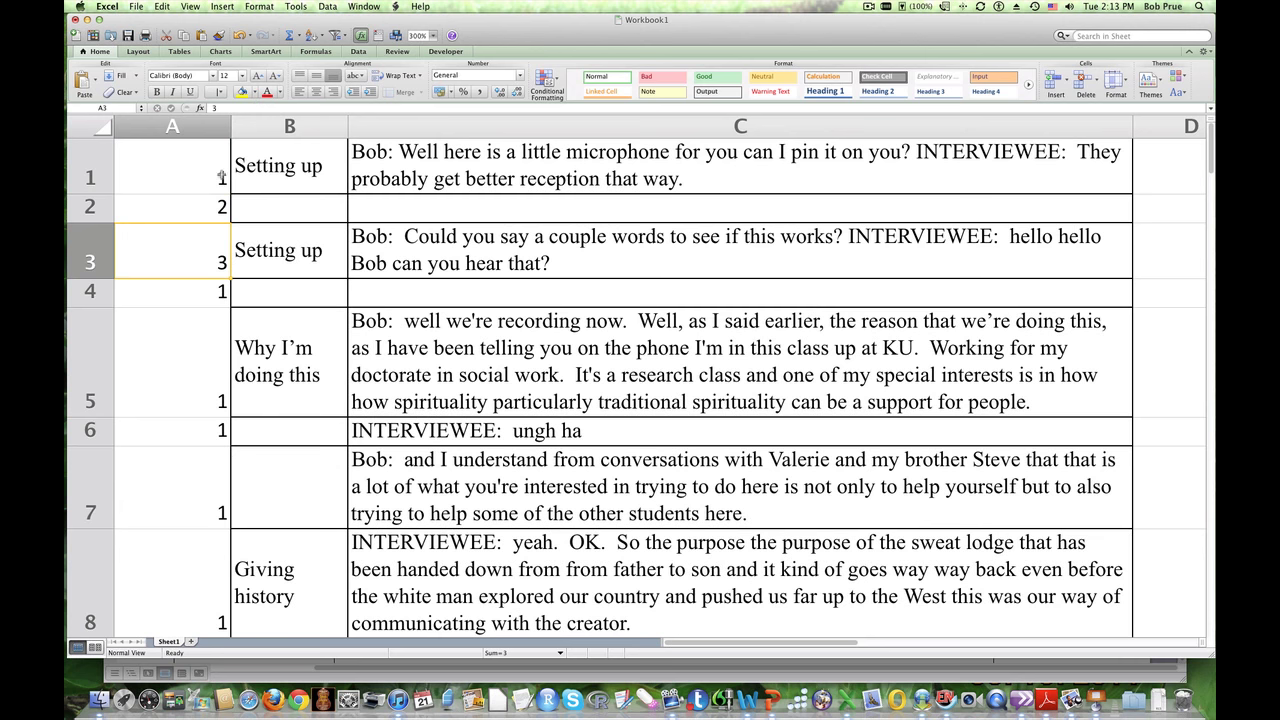
click(210, 203)
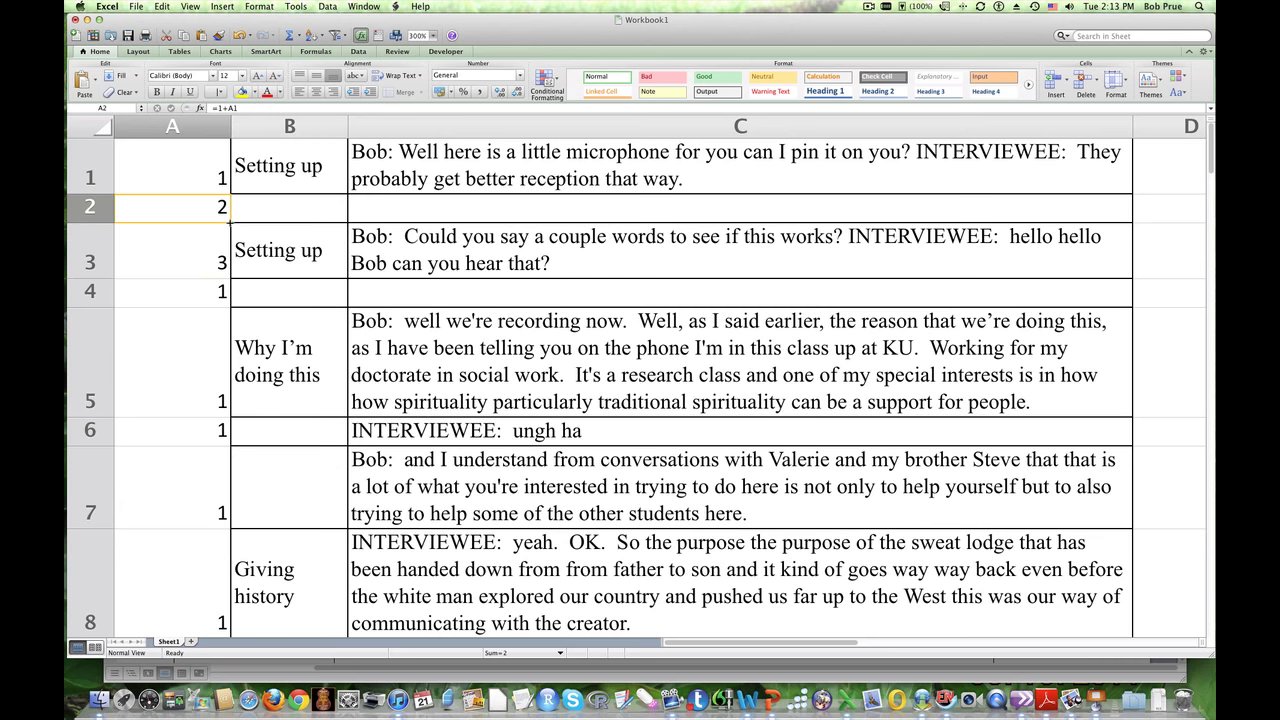
drag(230, 224, 230, 522)
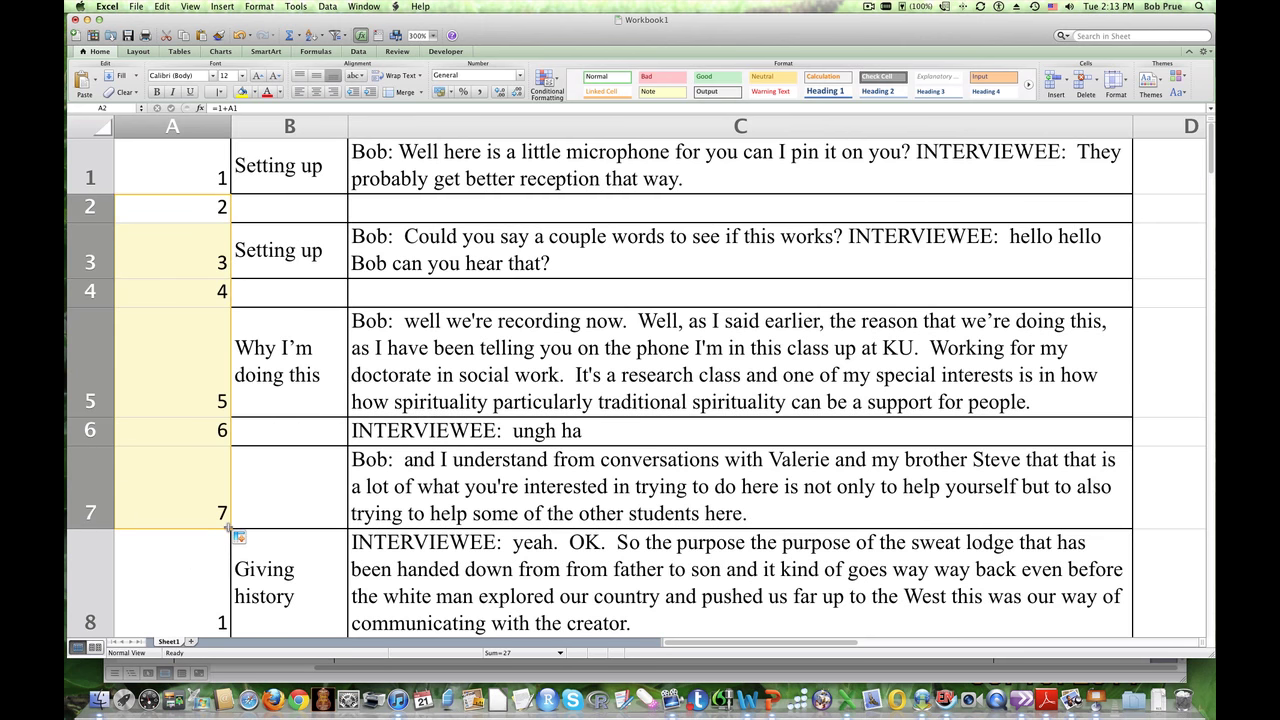
Step: Extend the =1+A1 numbering further down column A
drag(229, 530, 265, 573)
scroll(267, 575, up, 5)
scroll(267, 575, up, 10)
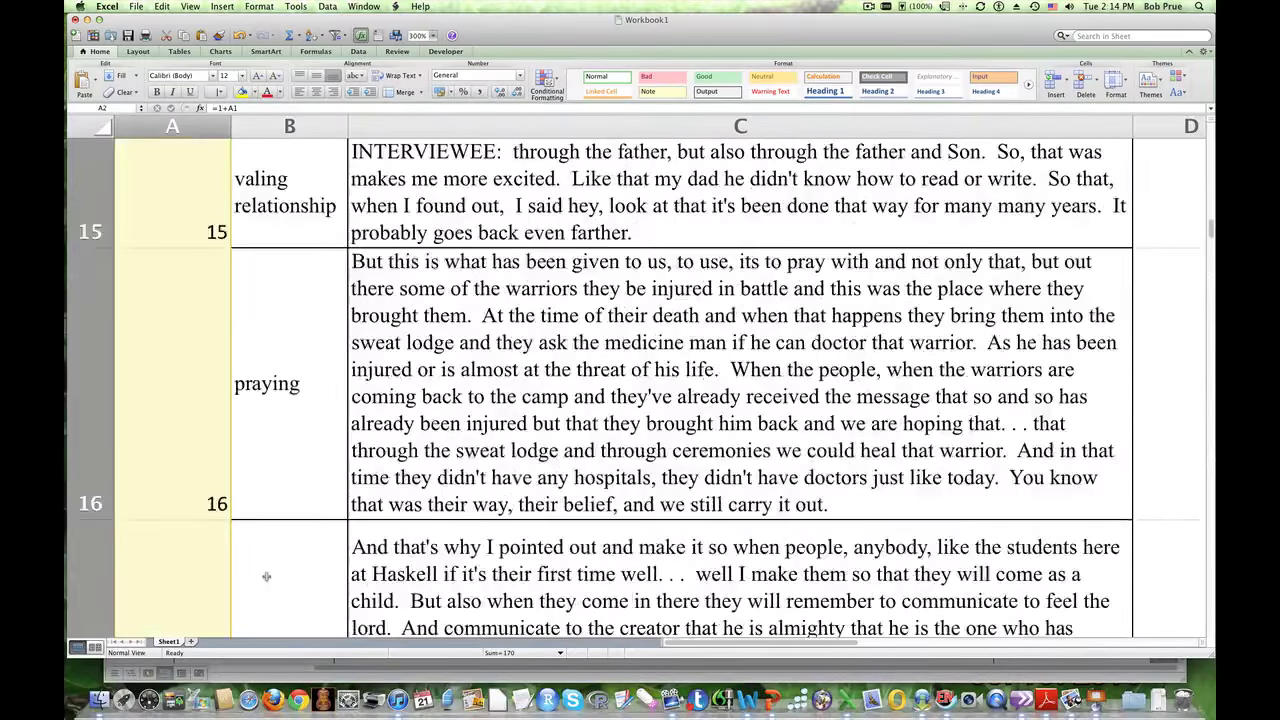
scroll(266, 576, down, 5)
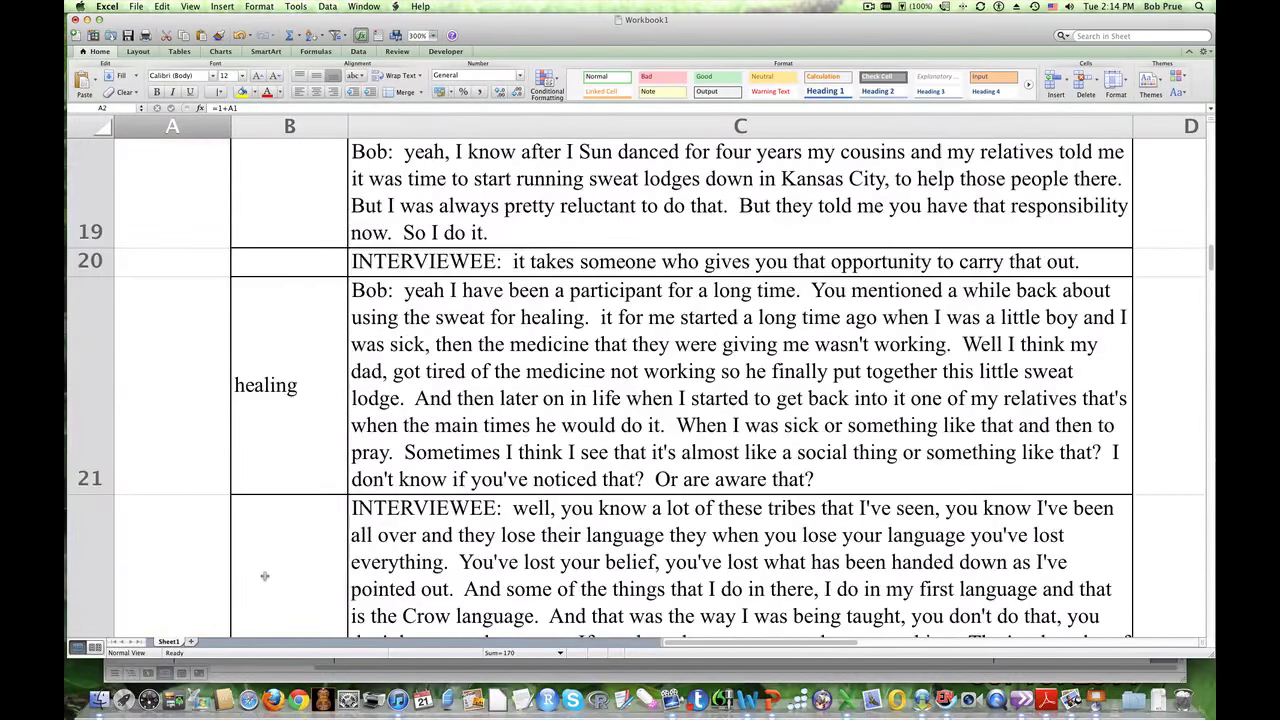
scroll(265, 576, up, 3)
Step: Edit cell A18's formula, appending +B18 to it
click(171, 455)
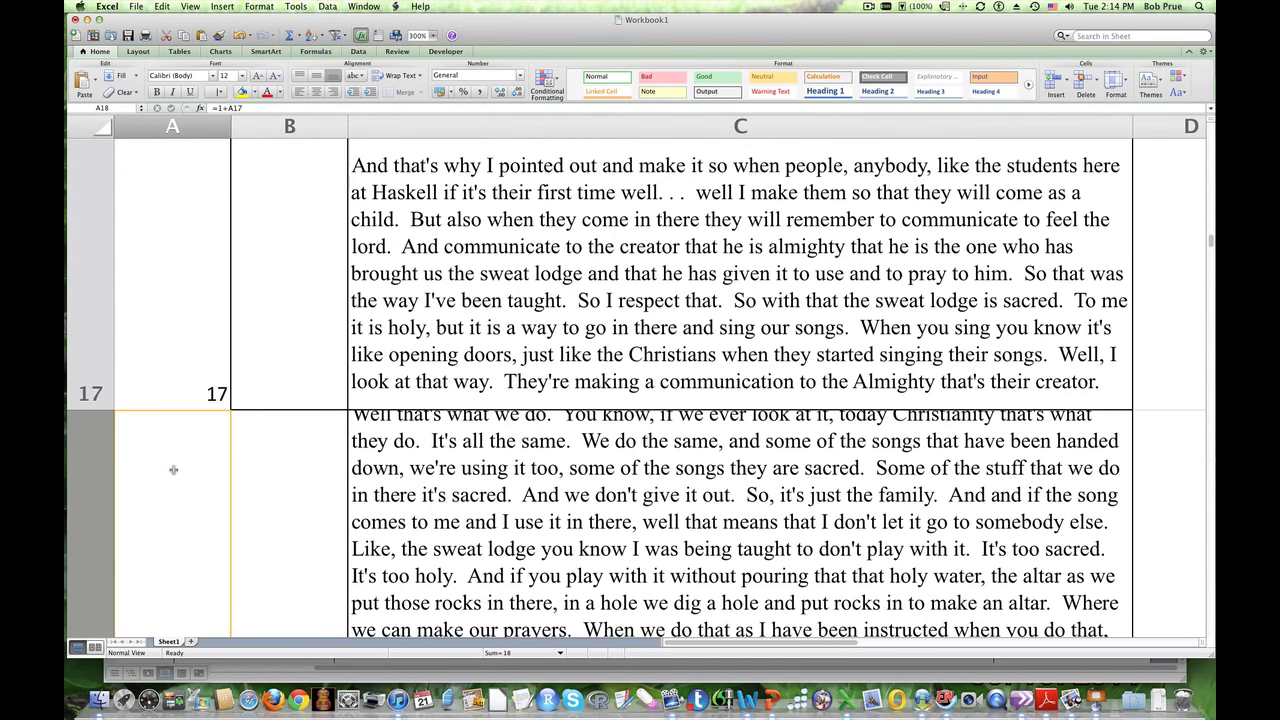
right_click(173, 468)
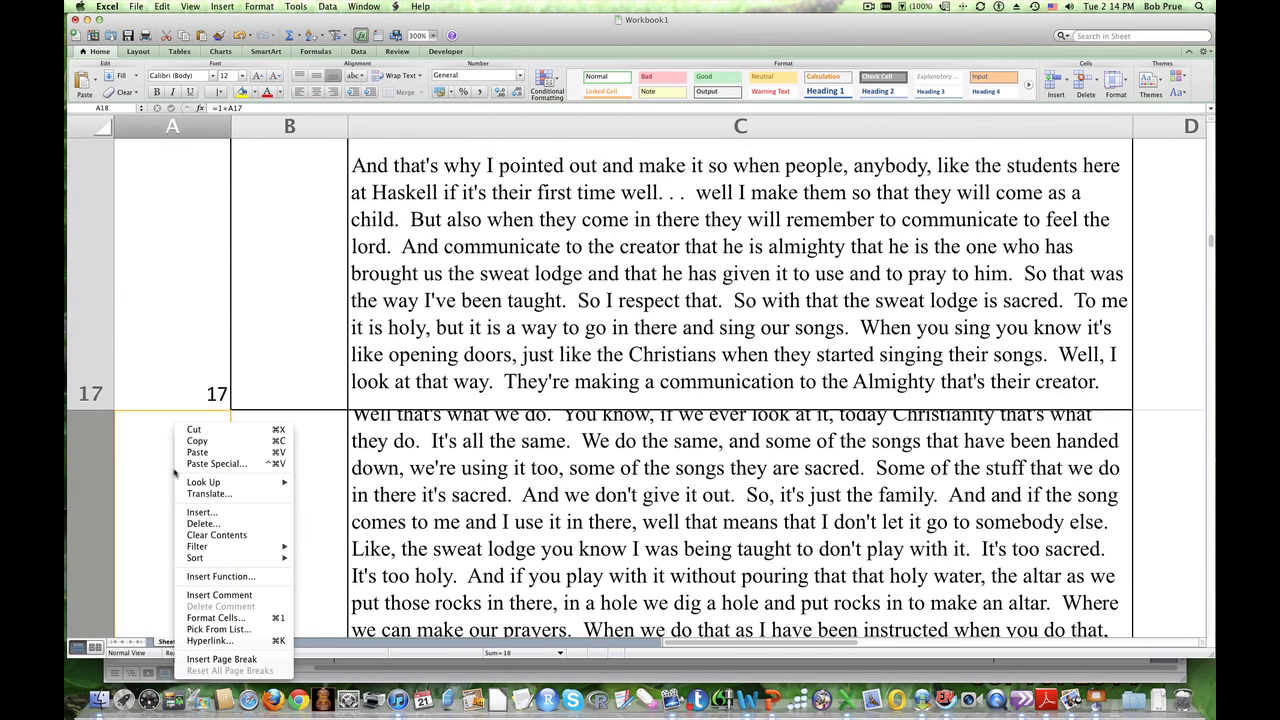
click(187, 337)
key(F2)
right_click(187, 337)
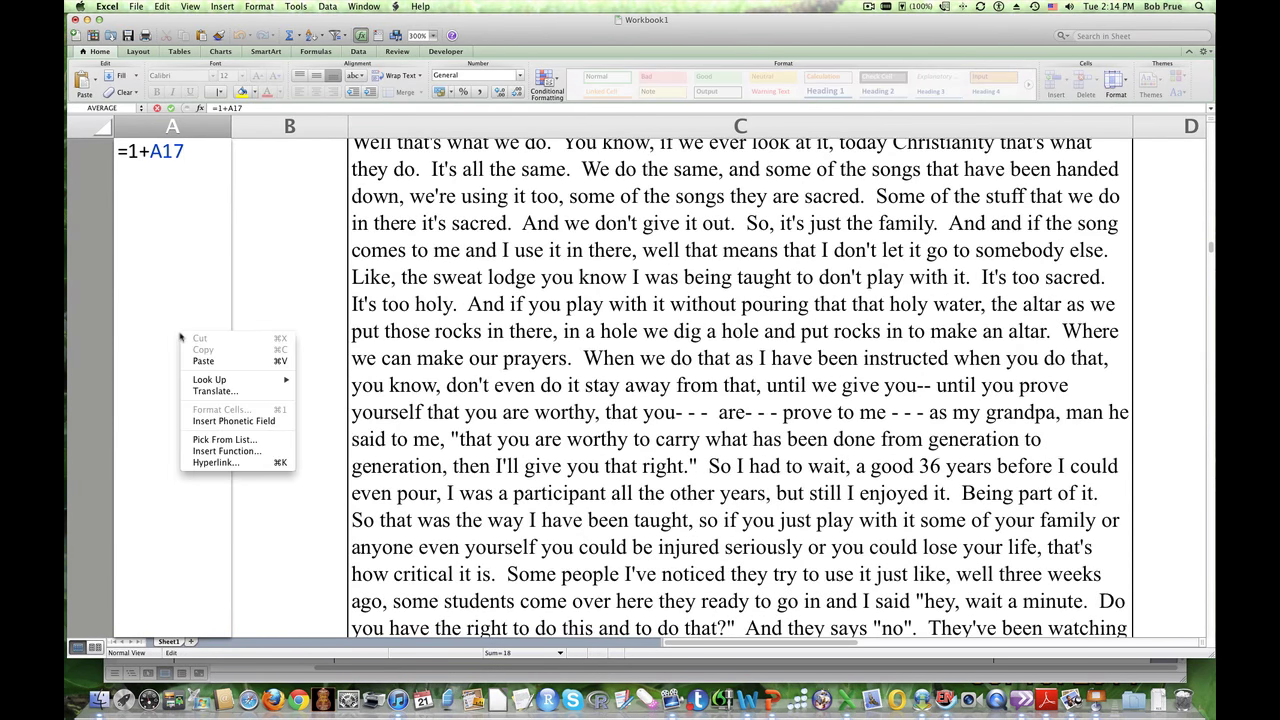
click(150, 362)
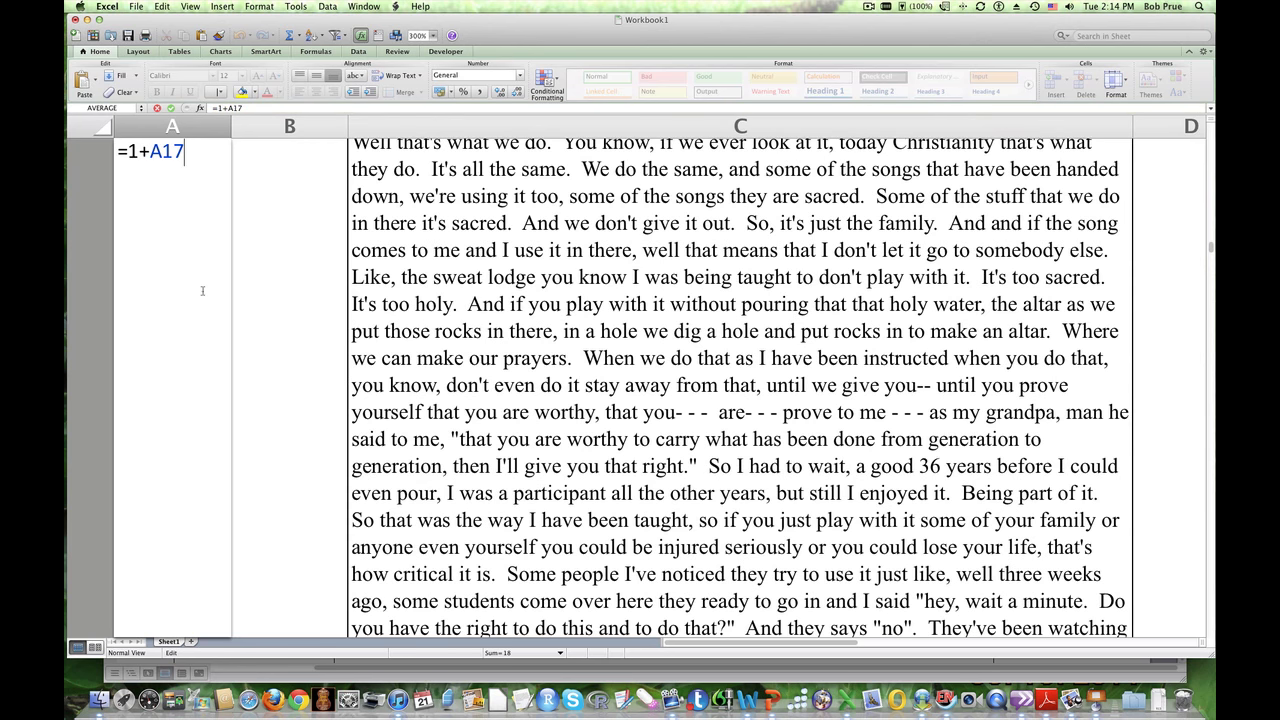
text(+)
click(299, 425)
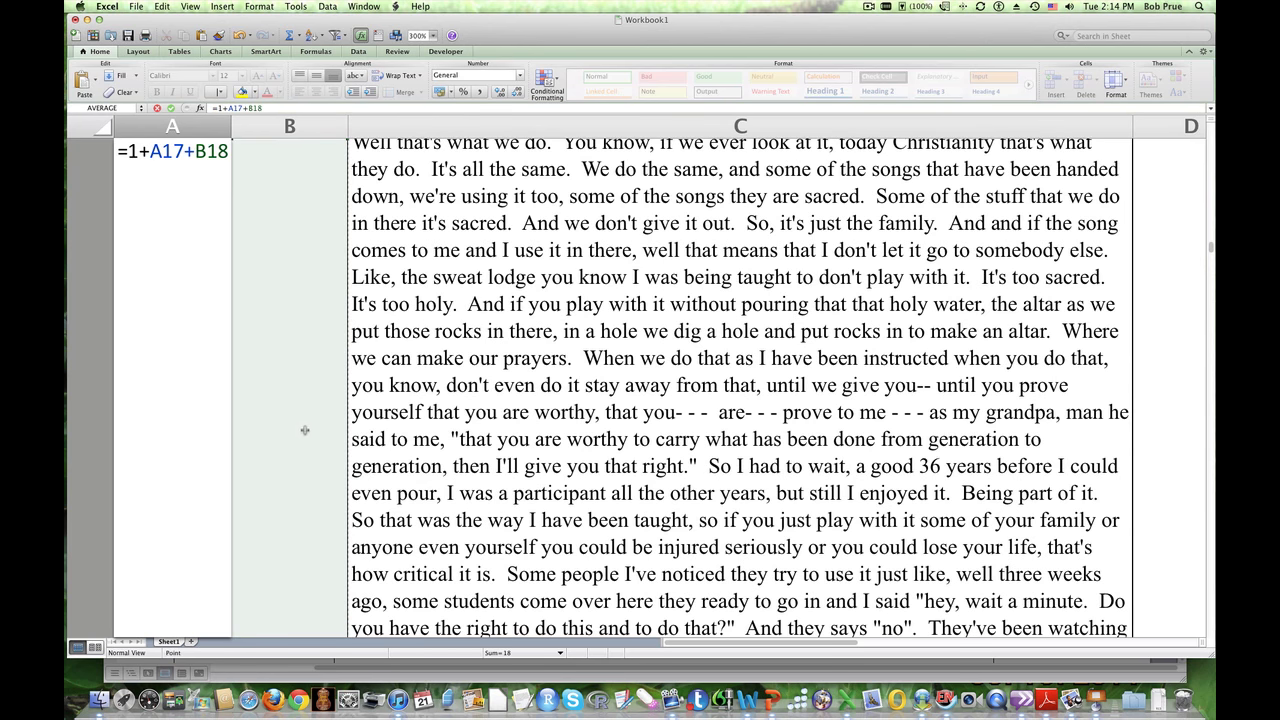
click(871, 7)
click(875, 45)
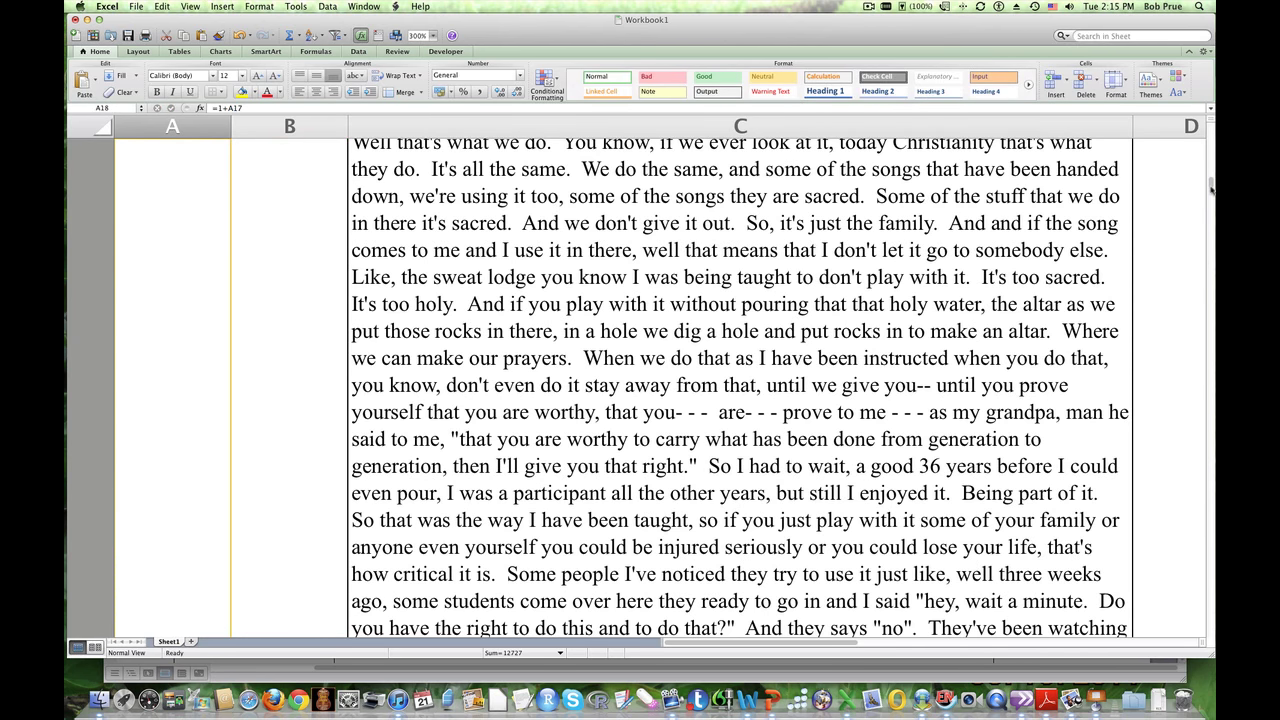
drag(1210, 190, 1195, 92)
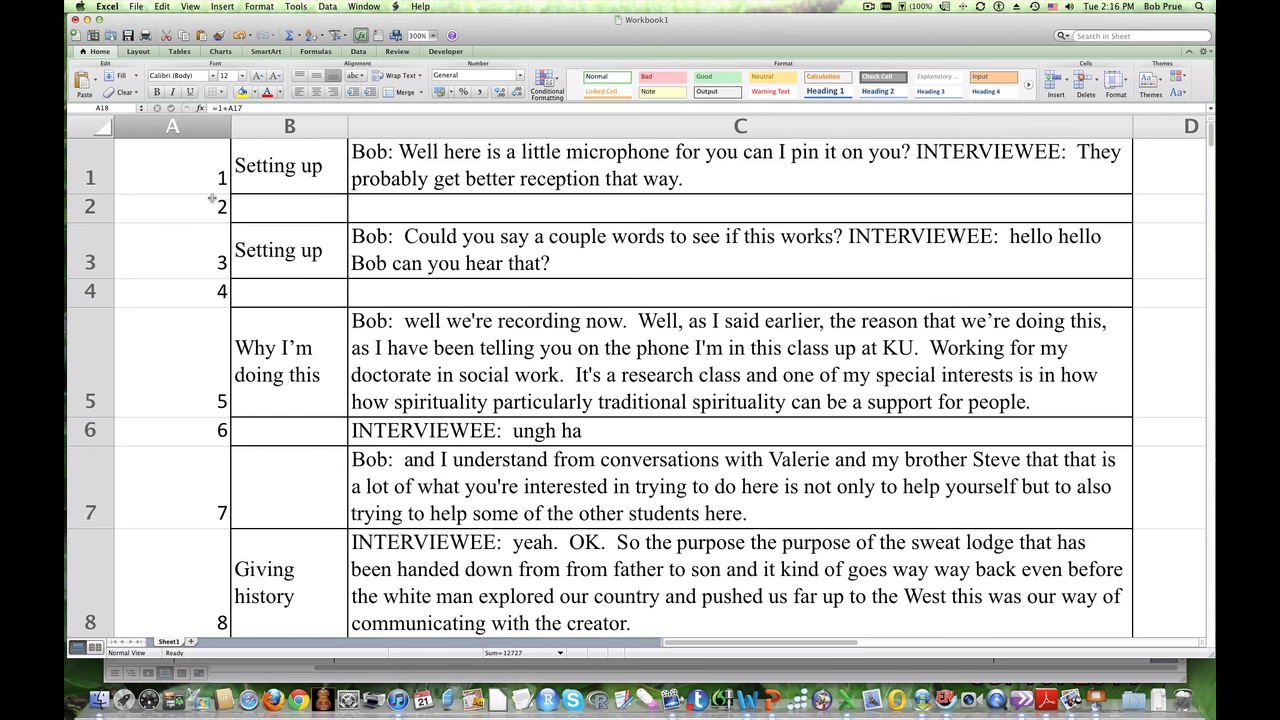
Step: Insert an empty row above row 1 of the transcript
click(82, 170)
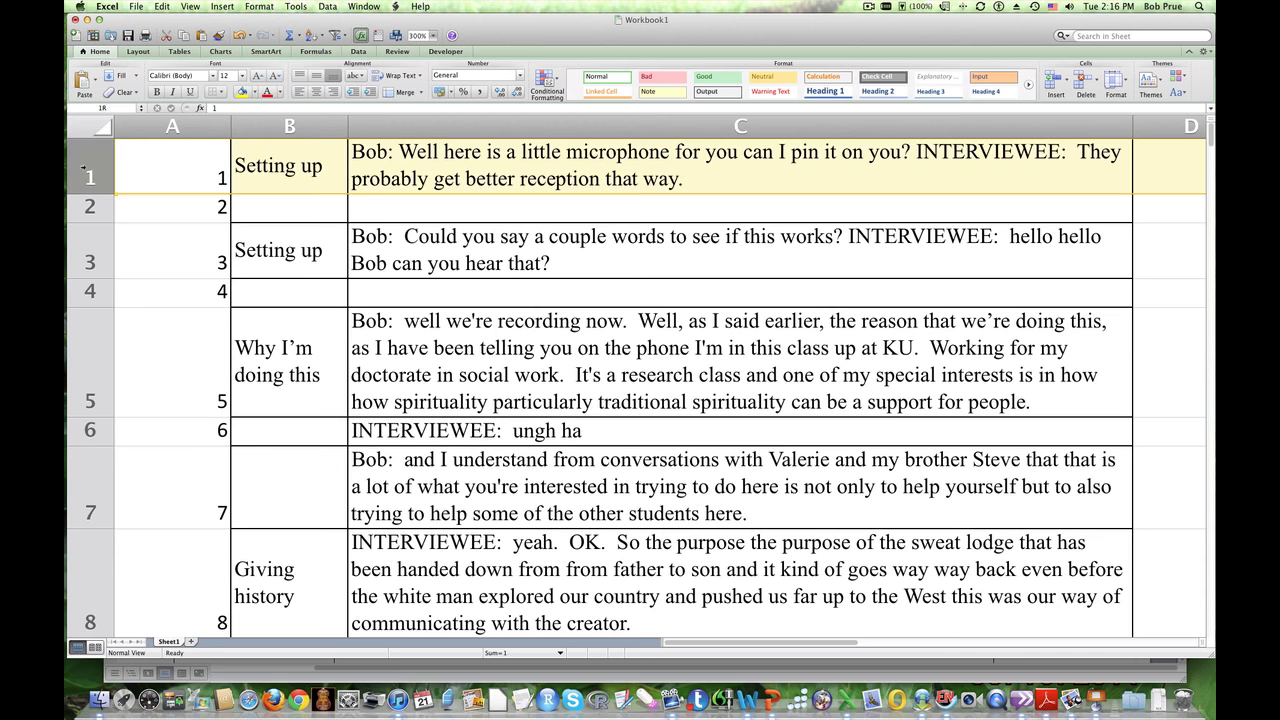
right_click(86, 169)
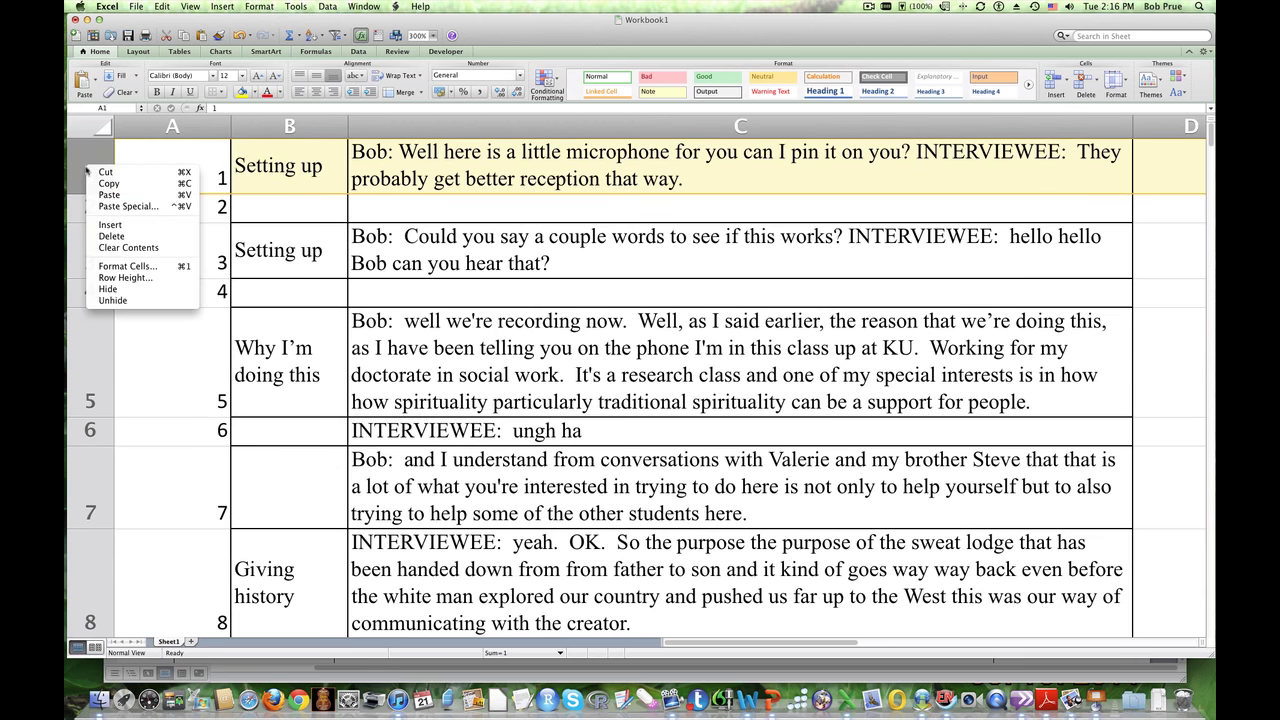
click(108, 226)
Step: Label A1, B1 and C1 as ID, Codes and Text
double_click(189, 152)
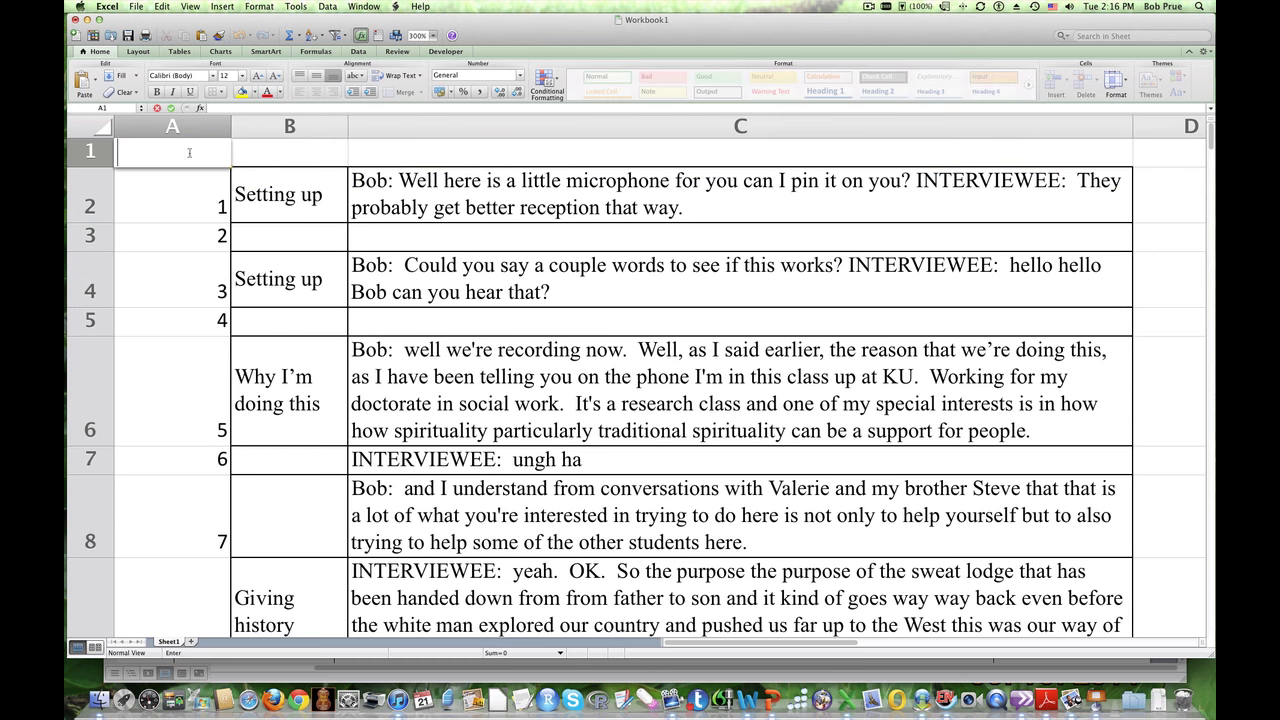
text(ID)
key(Tab)
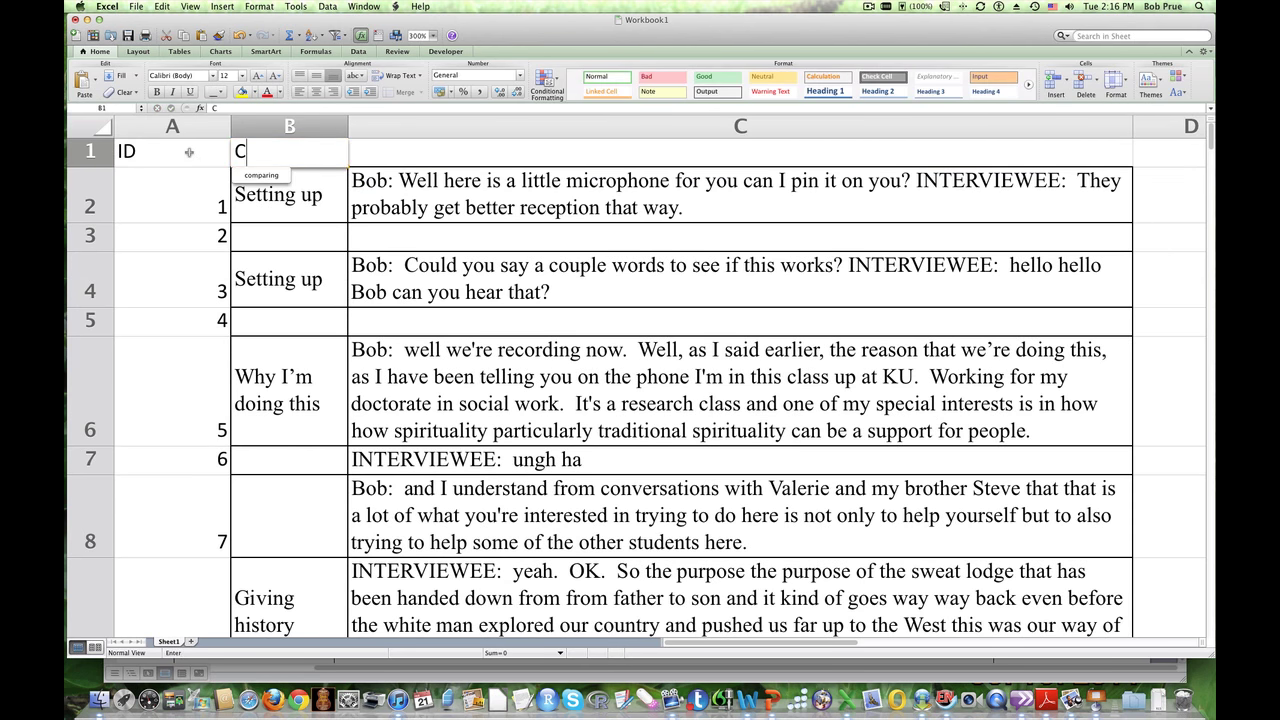
text(Codes)
key(Tab)
text(Text)
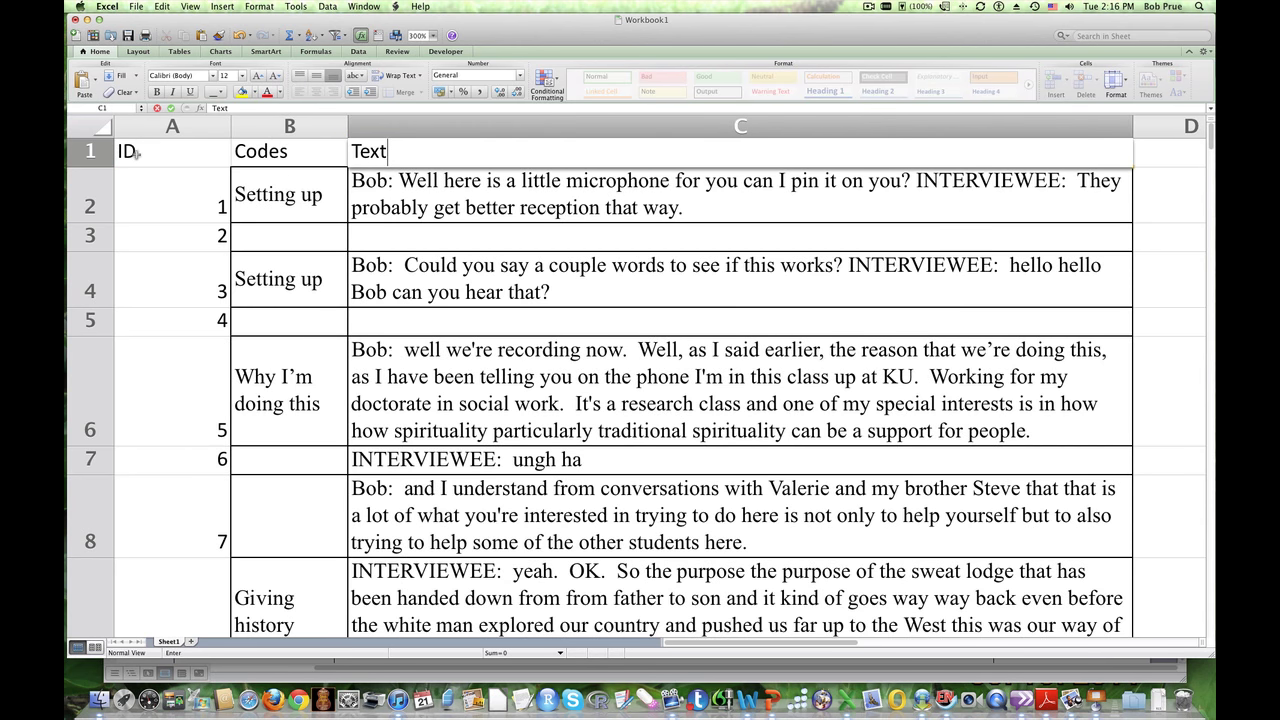
click(100, 155)
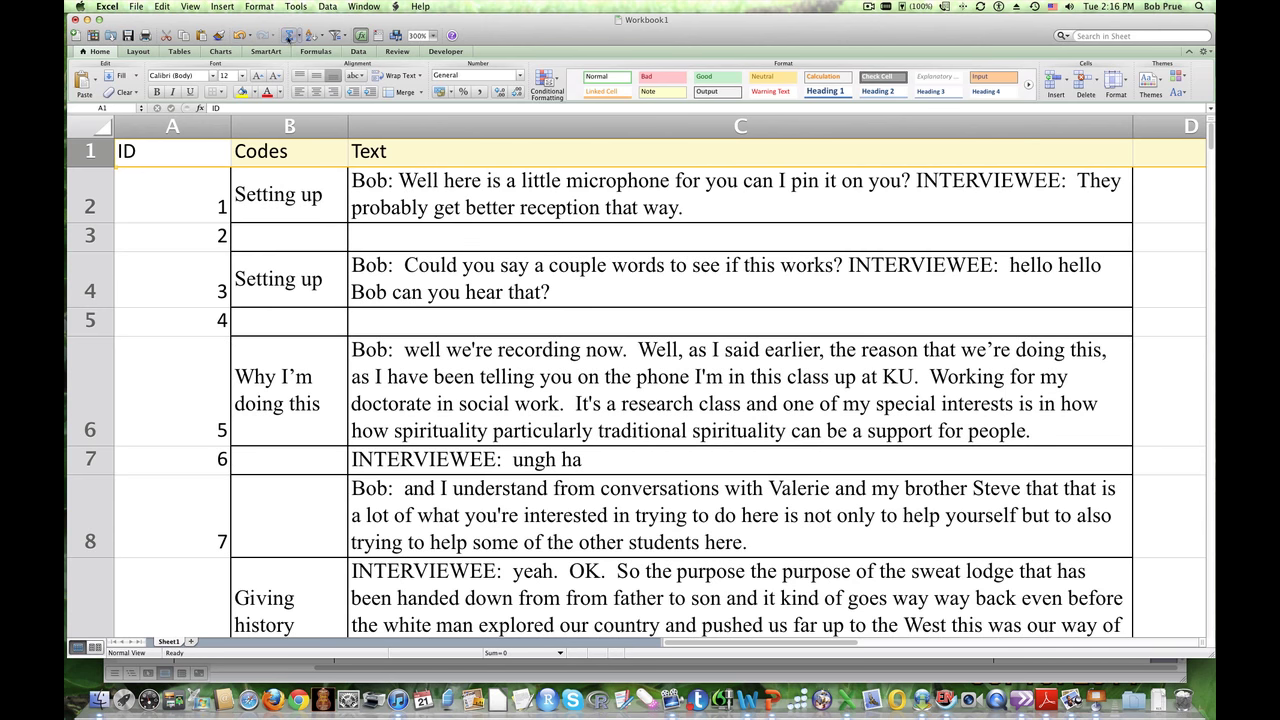
Step: Turn on AutoFilter for the ID, Codes and Text headers in row 1, and check the Codes dropdown
click(337, 36)
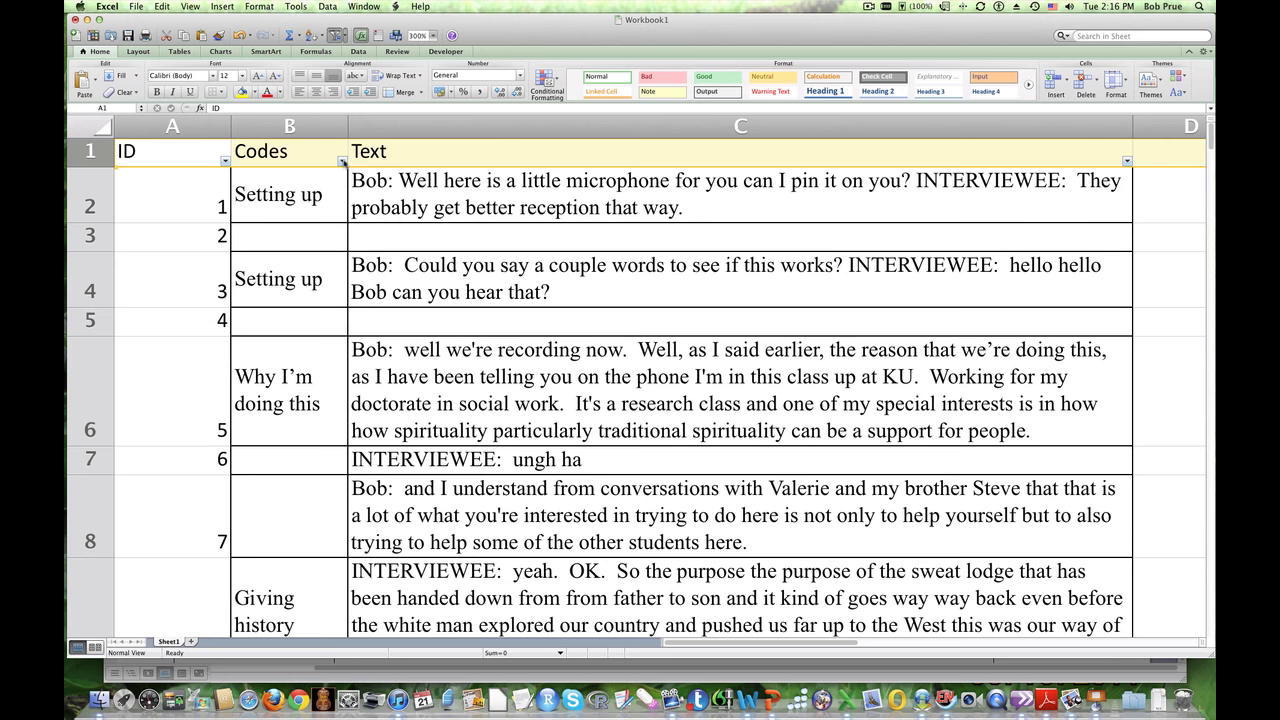
click(342, 161)
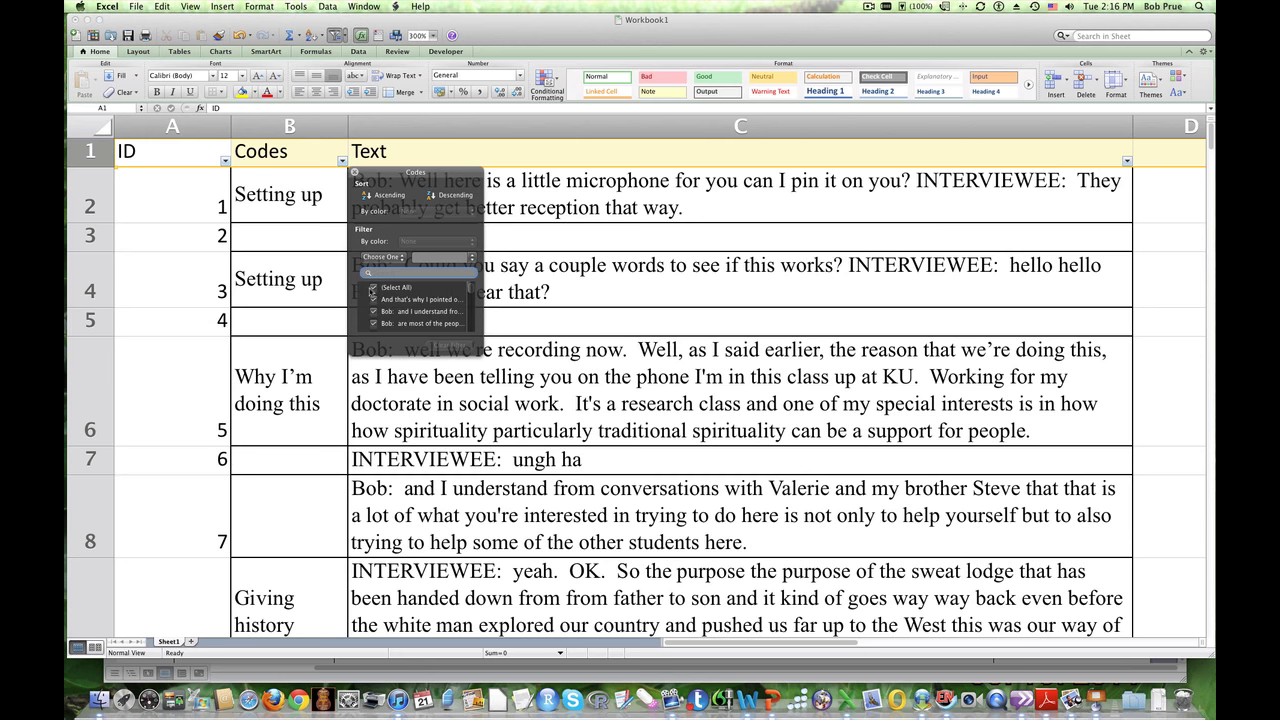
mouse_move(470, 293)
mouse_down()
mouse_move(474, 322)
mouse_move(471, 289)
mouse_up()
click(868, 7)
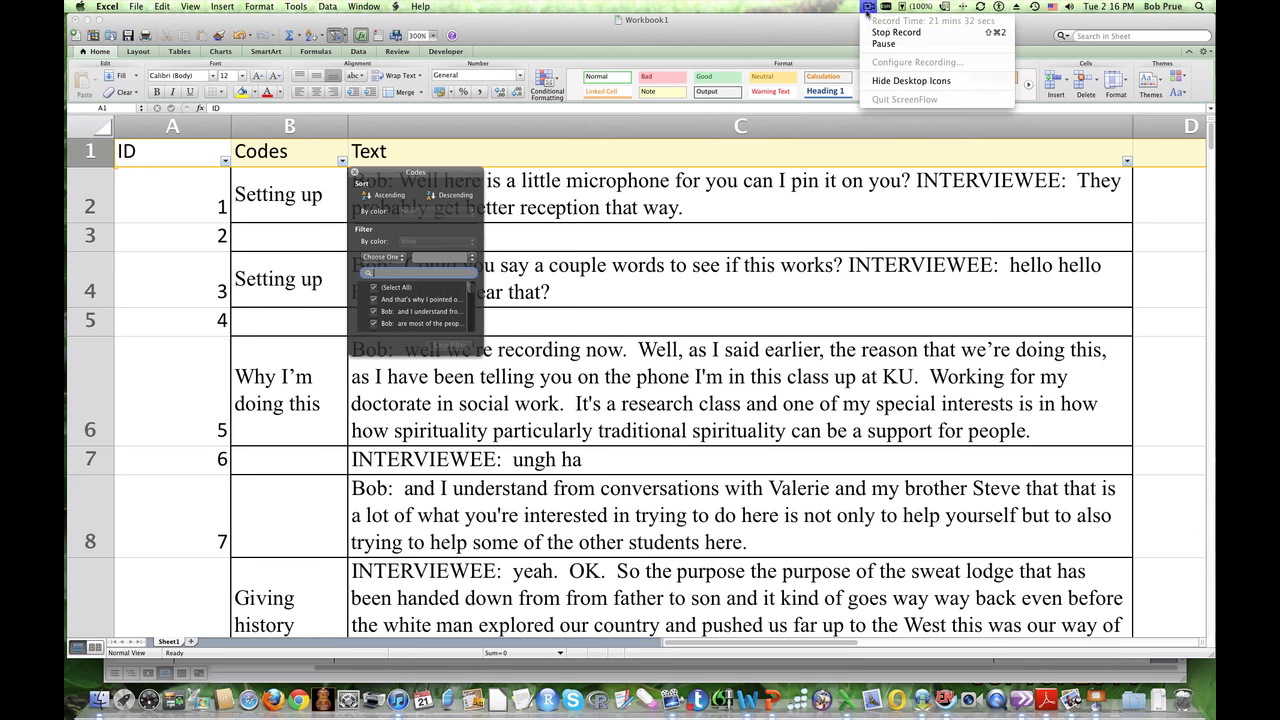
click(870, 44)
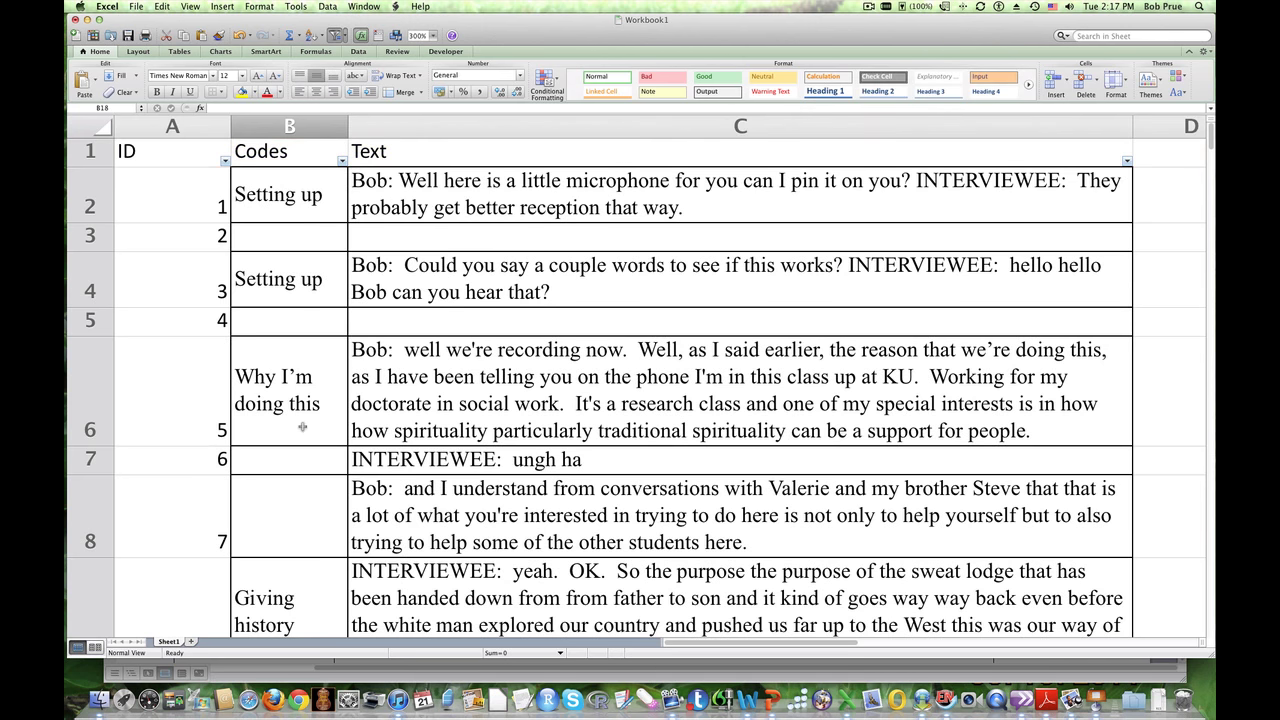
scroll(302, 427, down, 5)
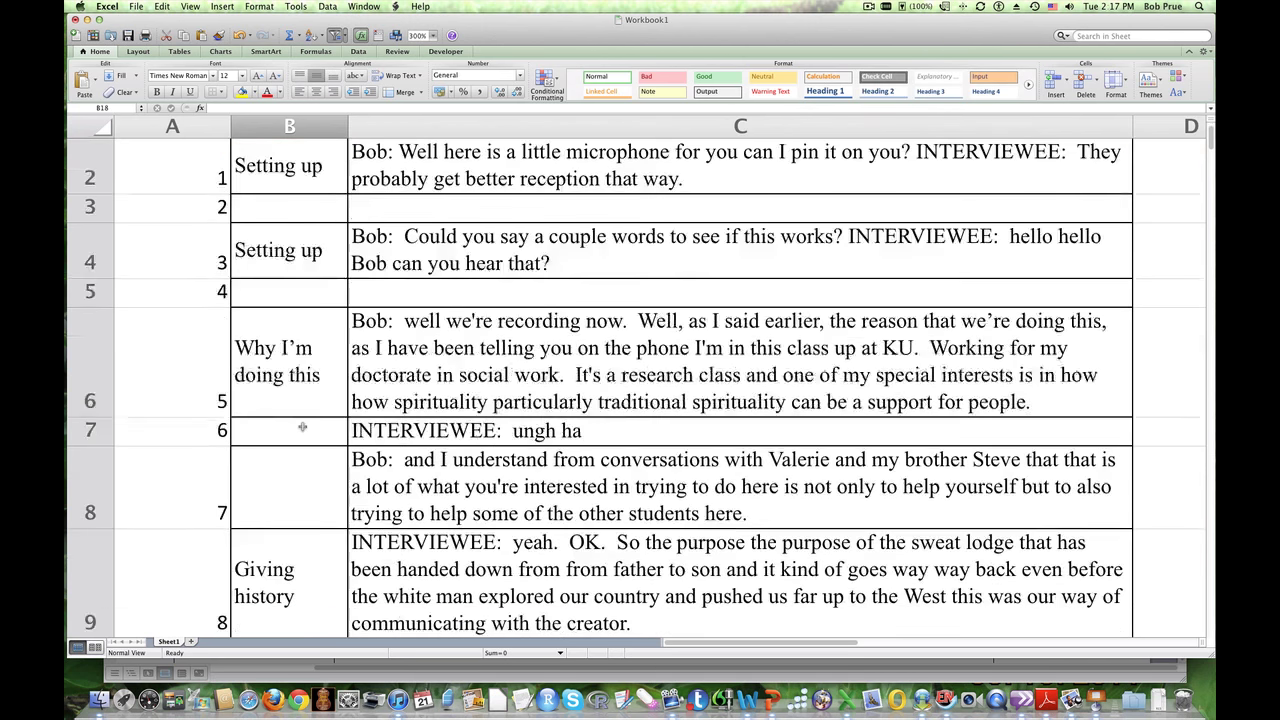
scroll(300, 500, up, 5)
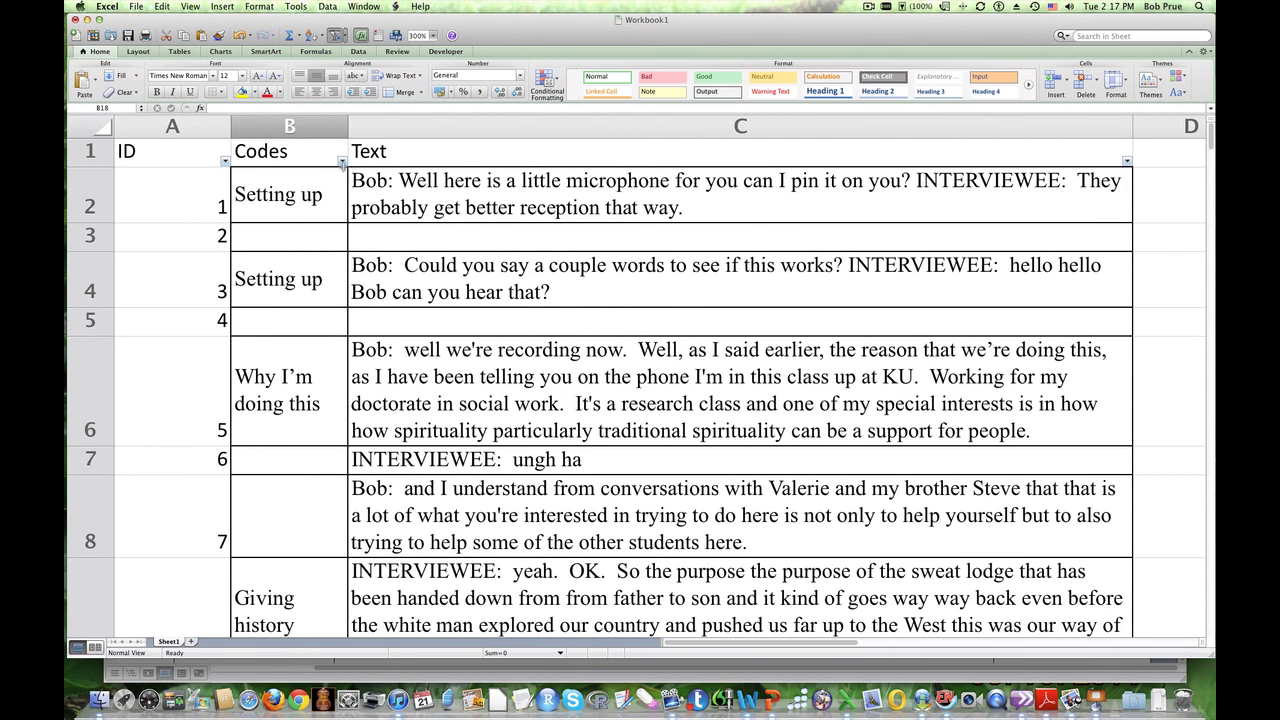
Step: Filter the Codes column to Giving history only, leaving just rows 9 and 12 visible
click(342, 162)
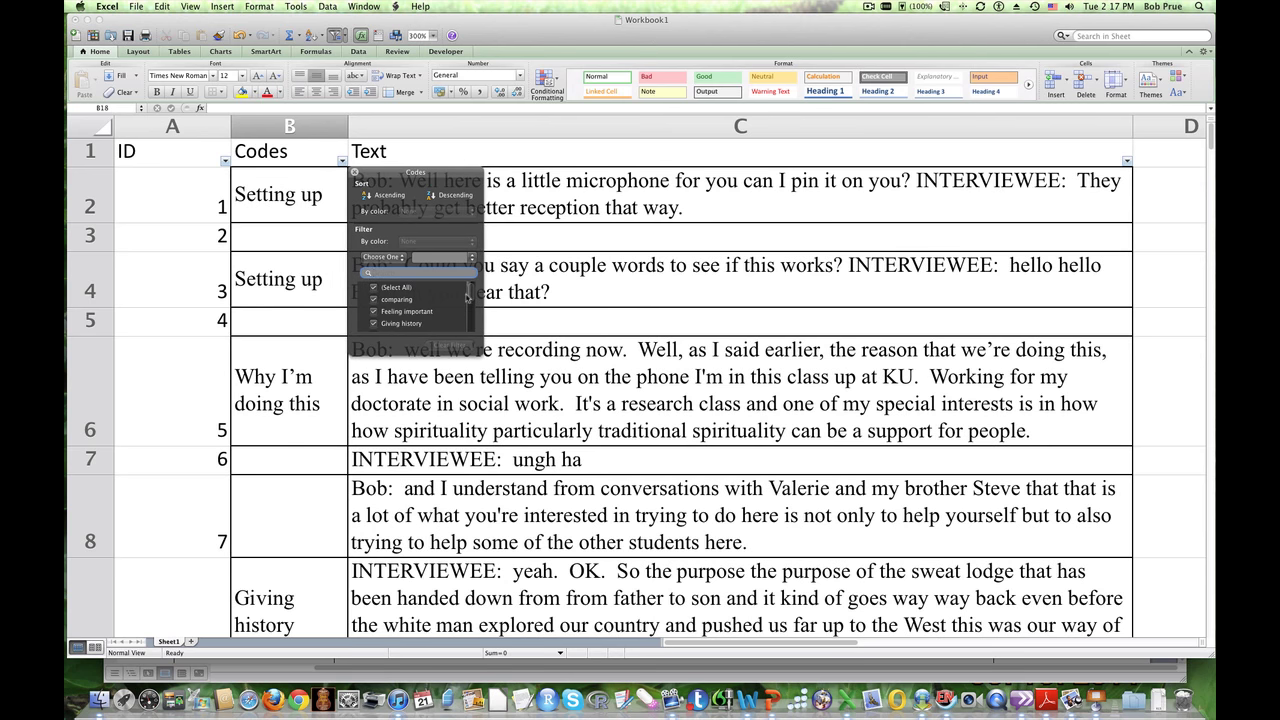
mouse_move(470, 298)
mouse_down()
mouse_move(470, 328)
mouse_move(467, 294)
mouse_up()
click(374, 288)
click(373, 300)
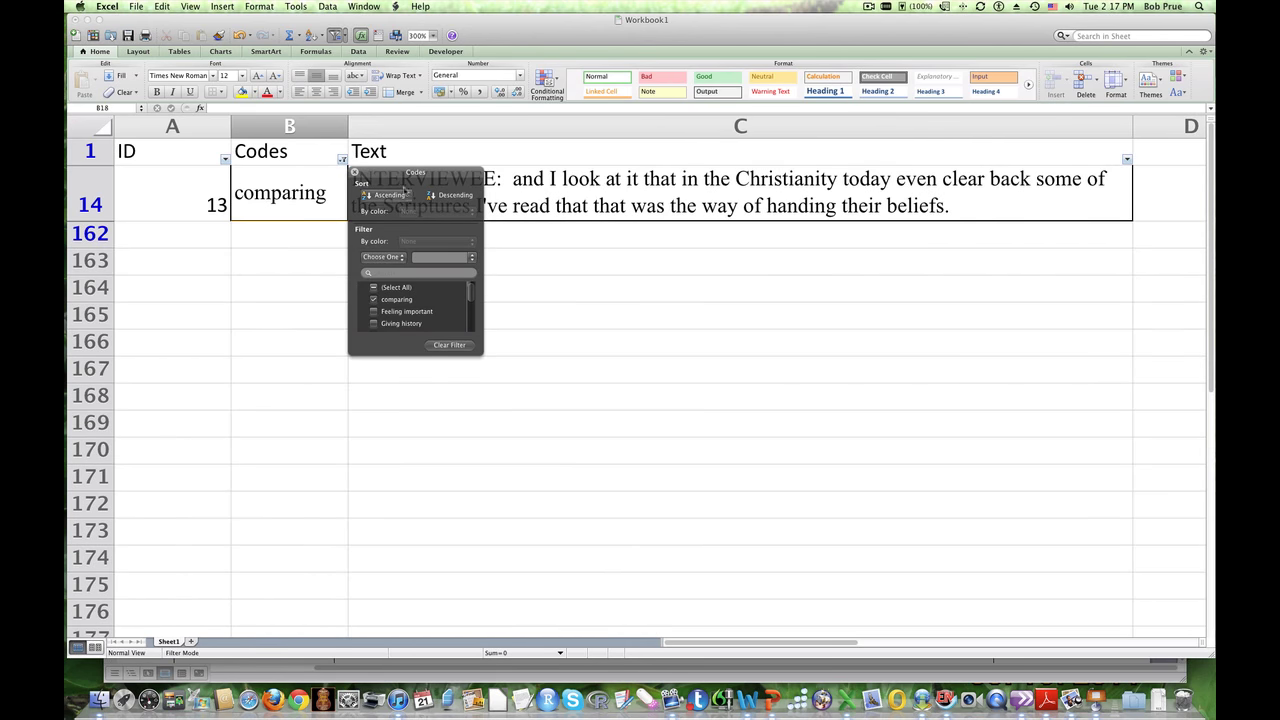
drag(415, 175, 492, 318)
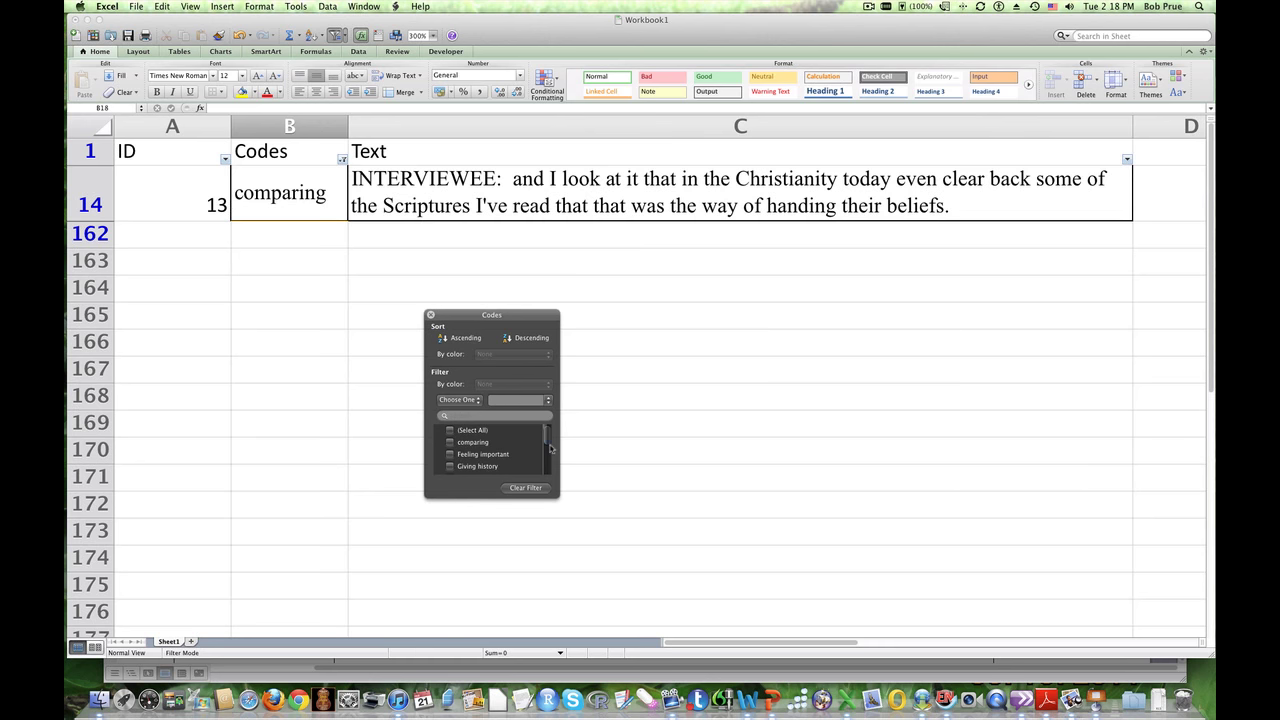
scroll(455, 450, down, 2)
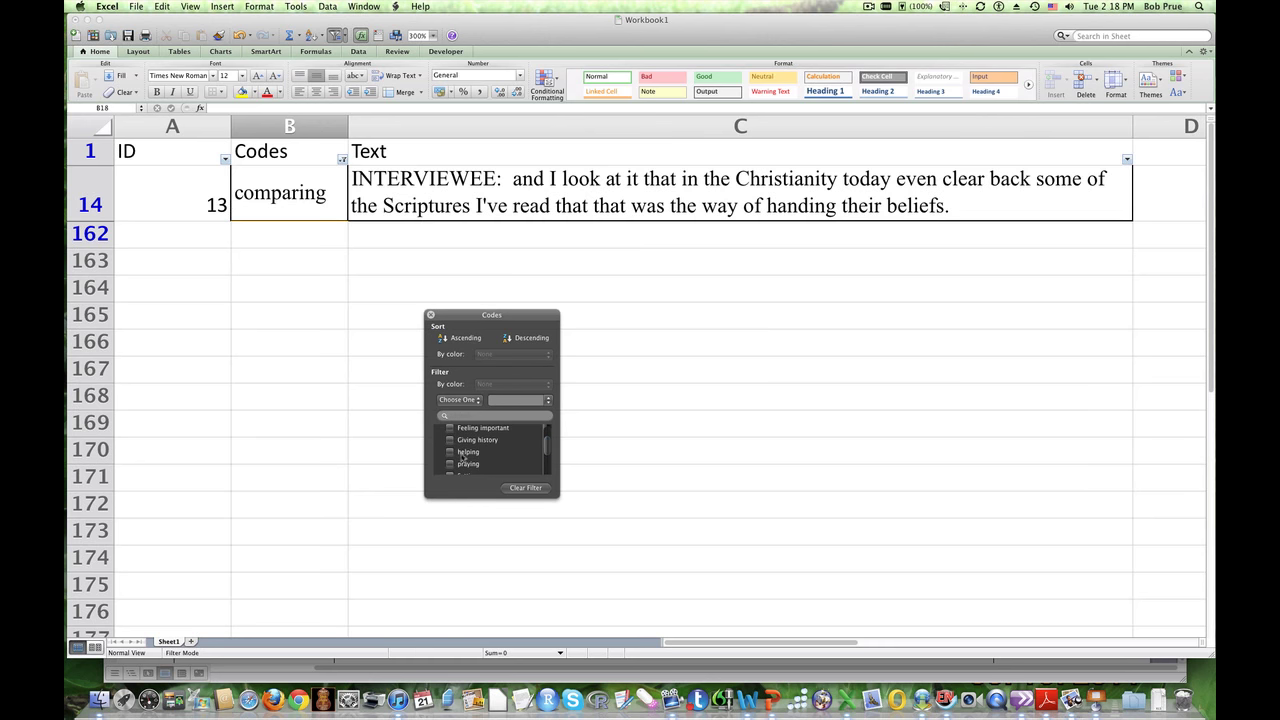
click(450, 441)
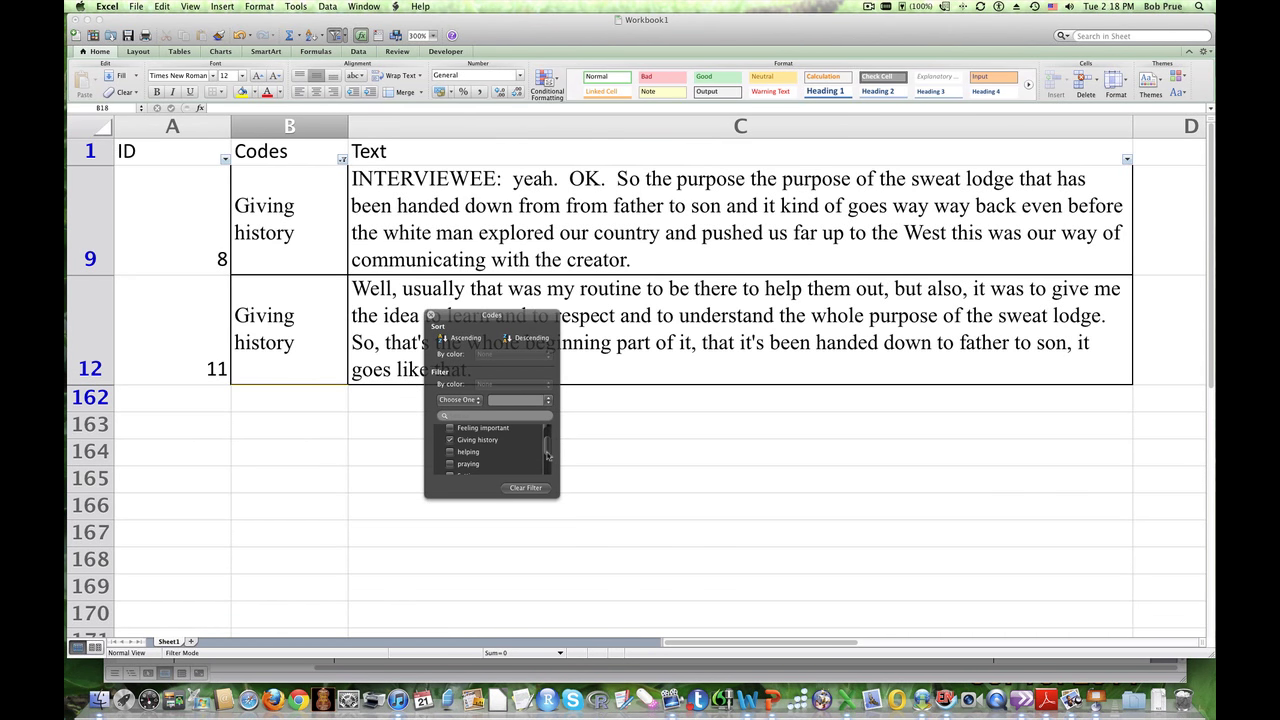
scroll(547, 456, down, 1)
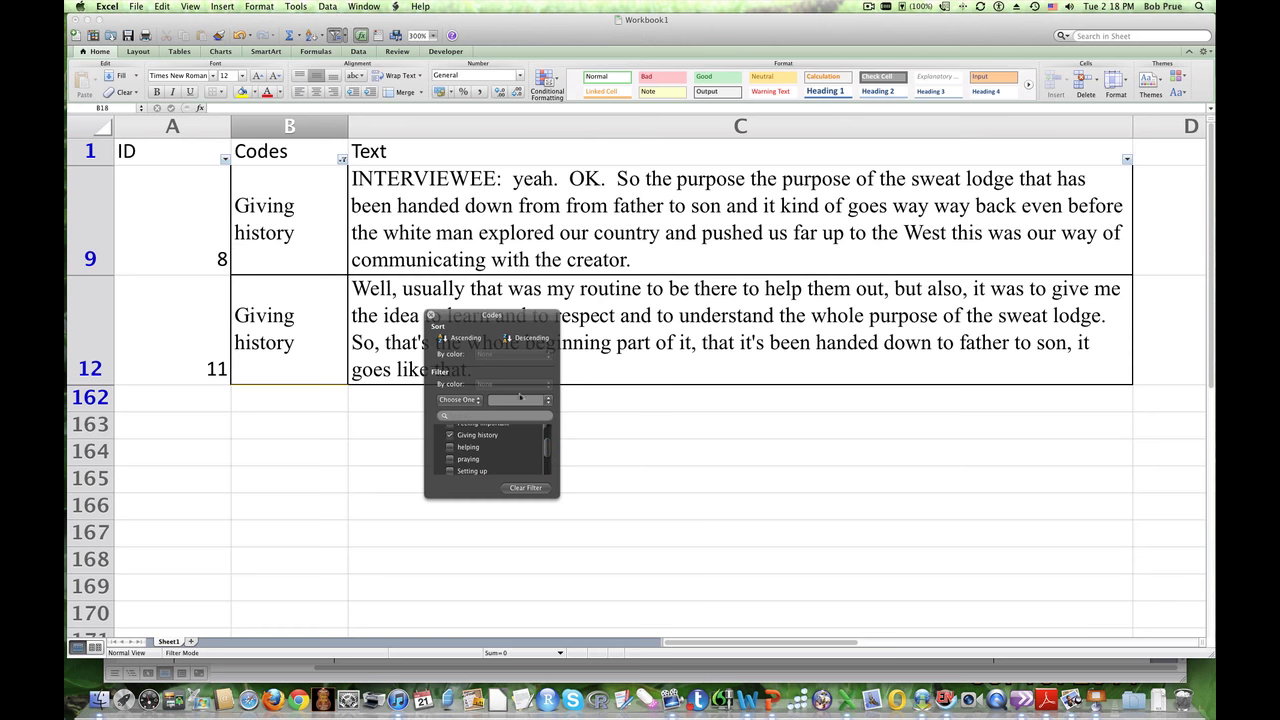
click(431, 316)
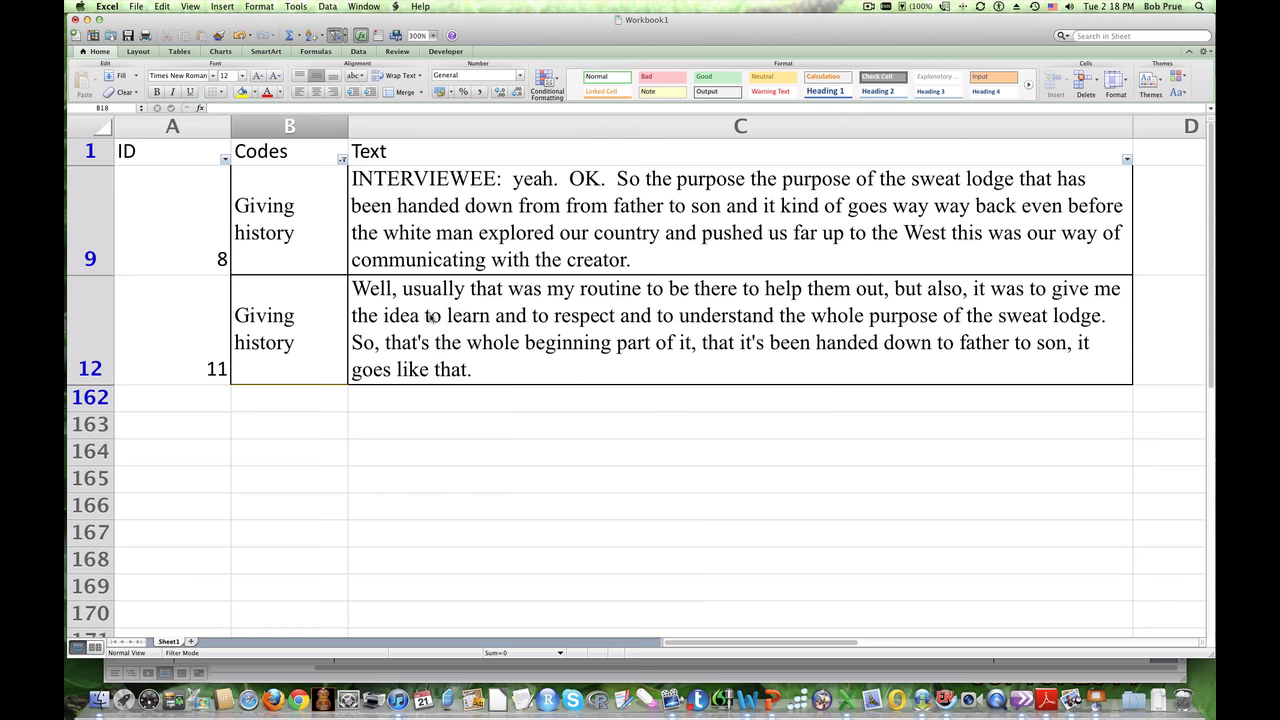
Step: Copy the two Giving history rows into a new sheet and widen its column C
drag(156, 181, 885, 327)
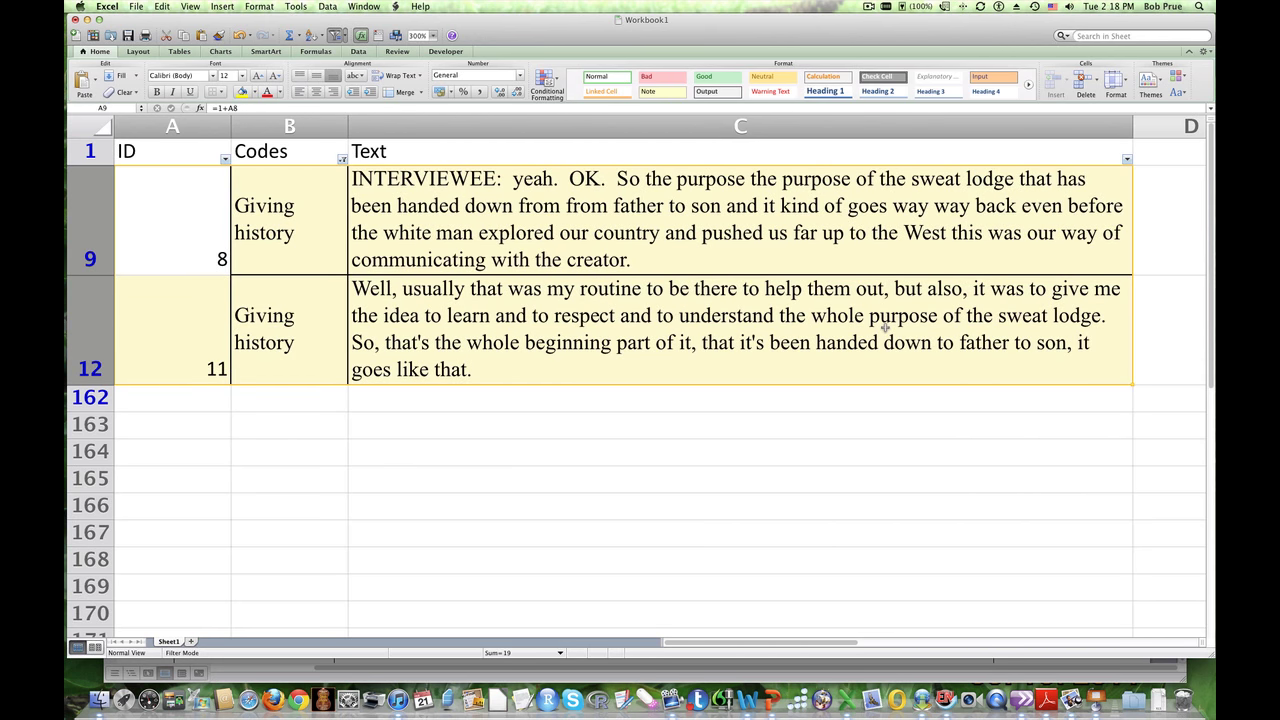
key(super+c)
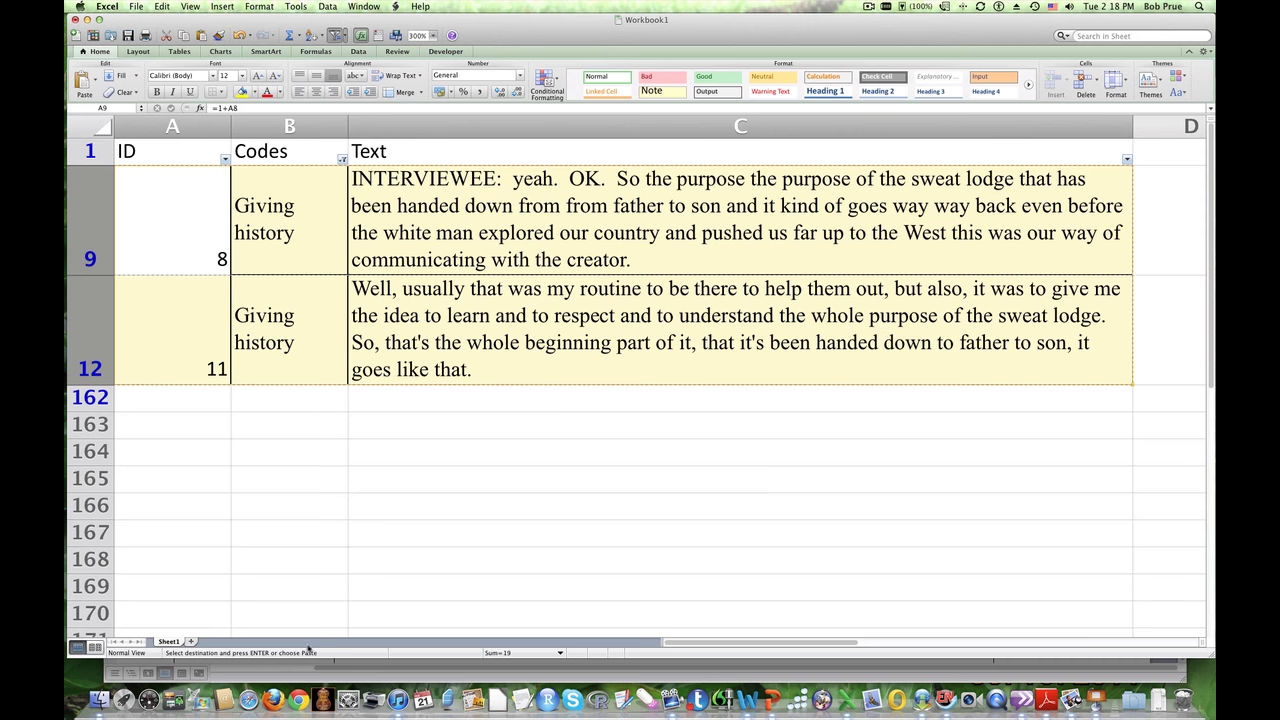
click(193, 642)
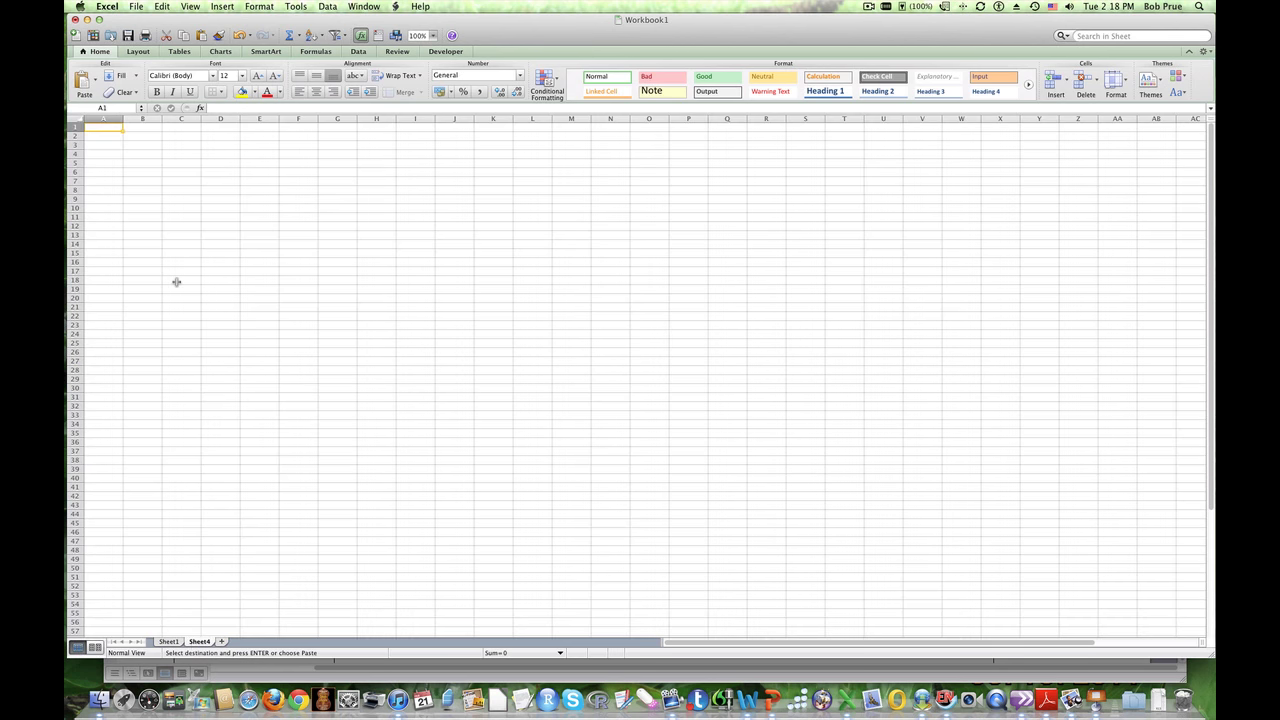
key(super+v)
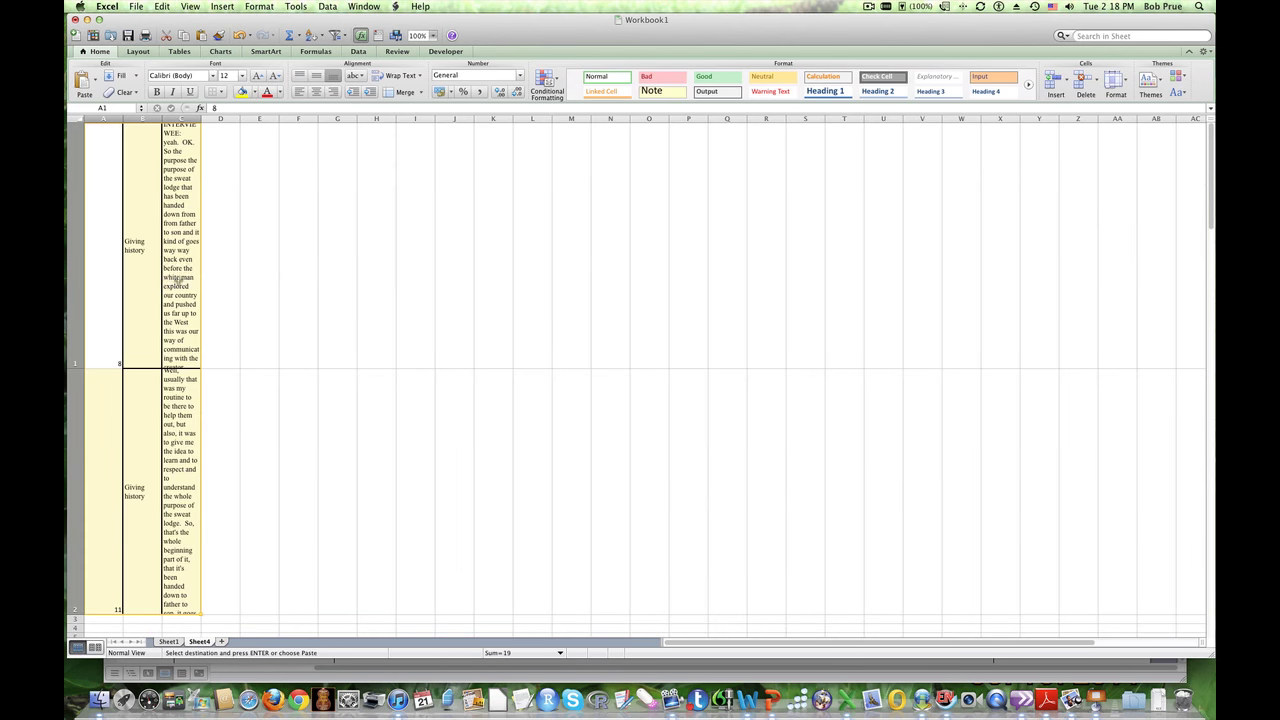
drag(199, 118, 706, 118)
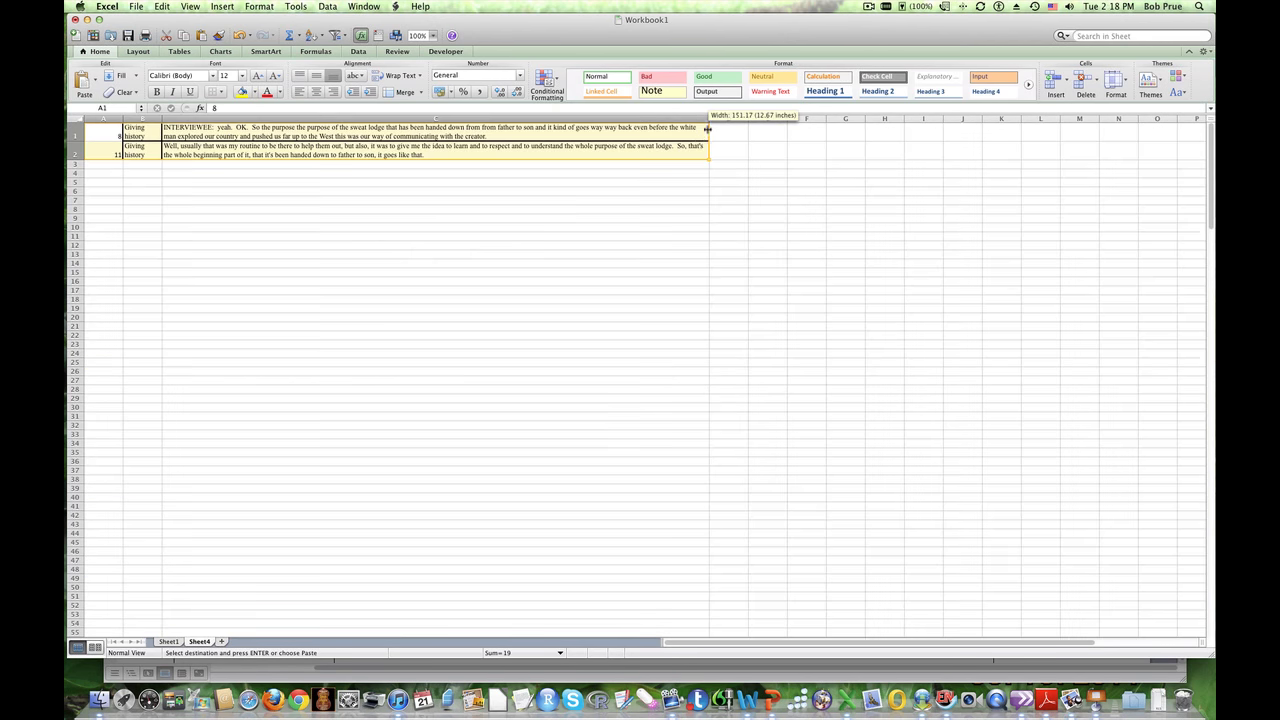
click(322, 236)
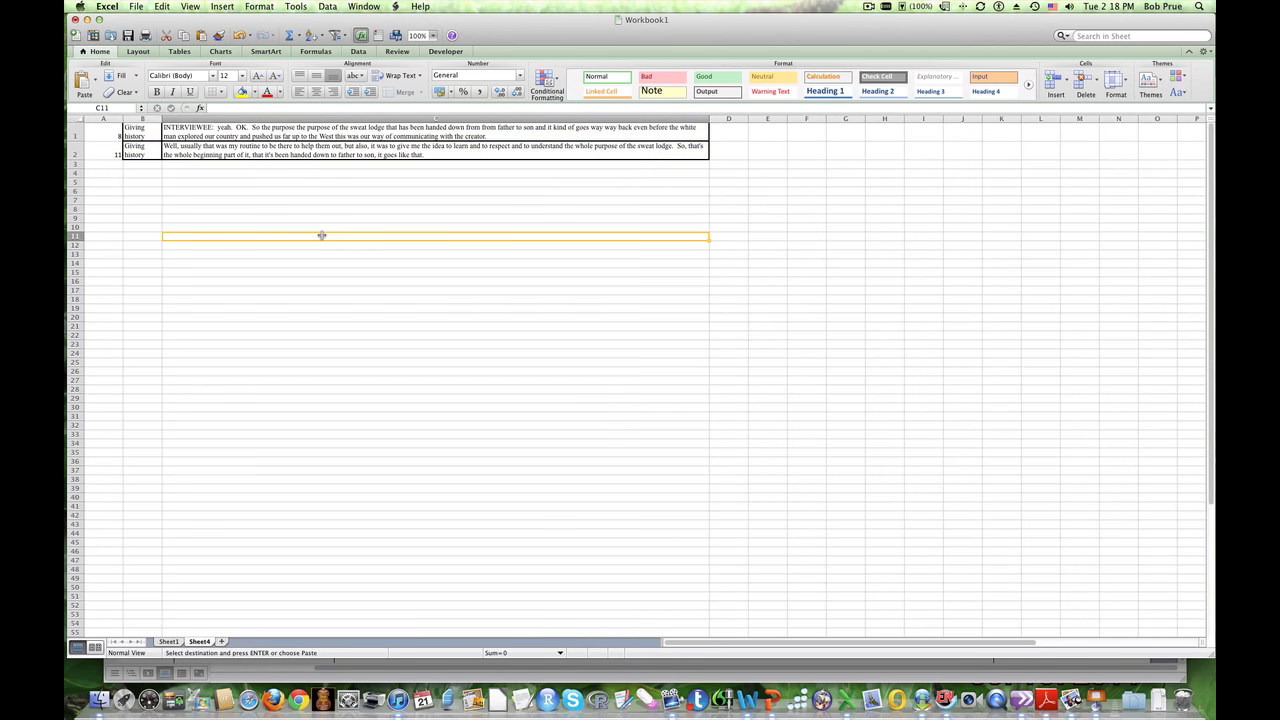
Step: Name the new sheet hx after 'history' is rejected as a reserved name
click(199, 641)
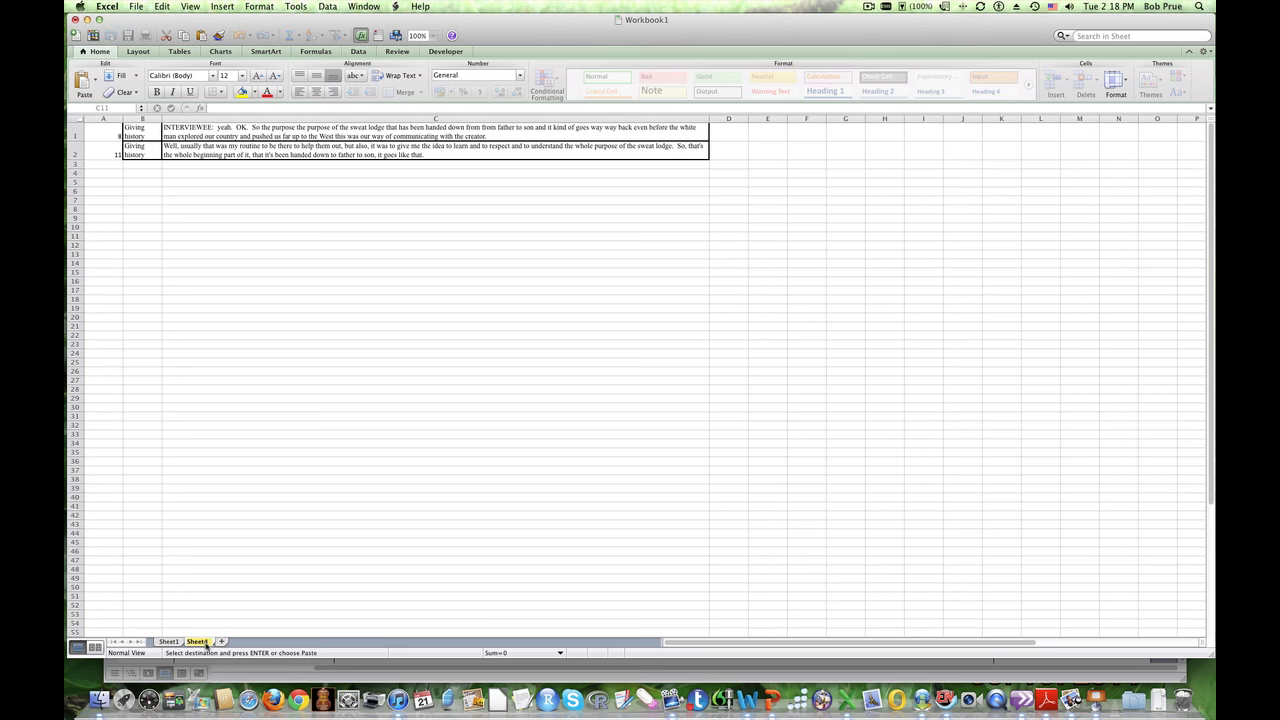
text(history)
key(Return)
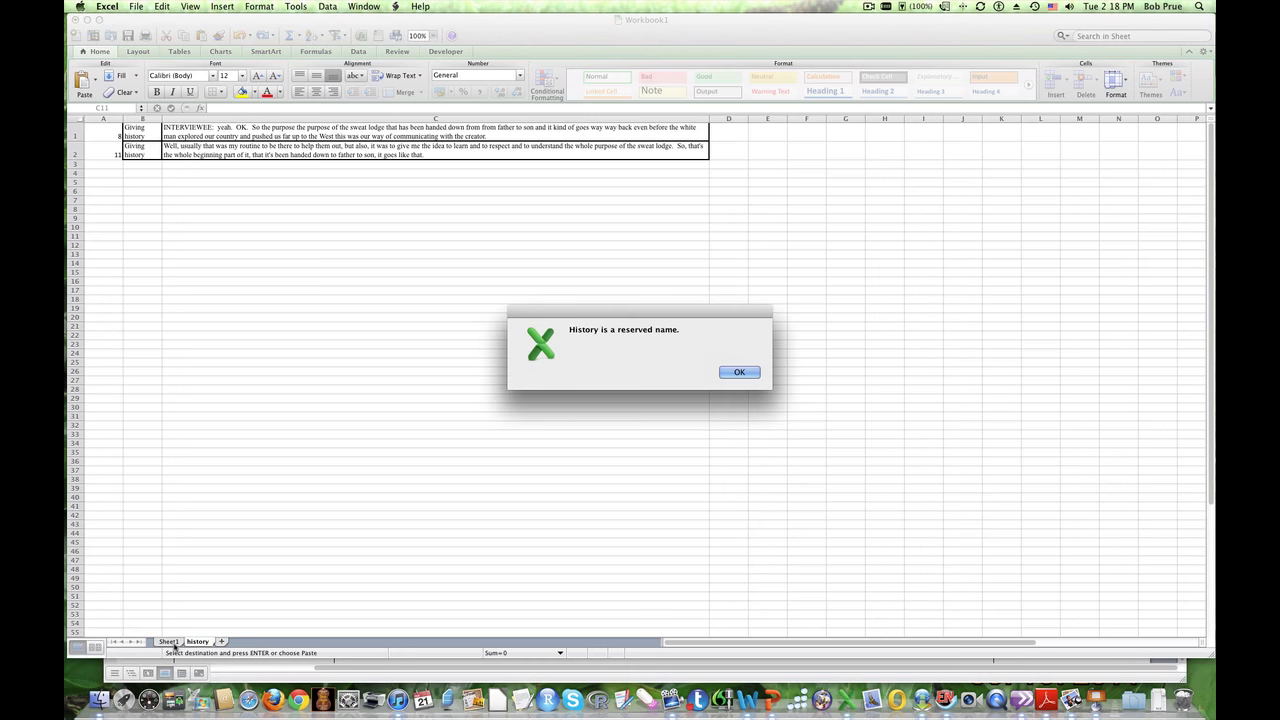
click(738, 372)
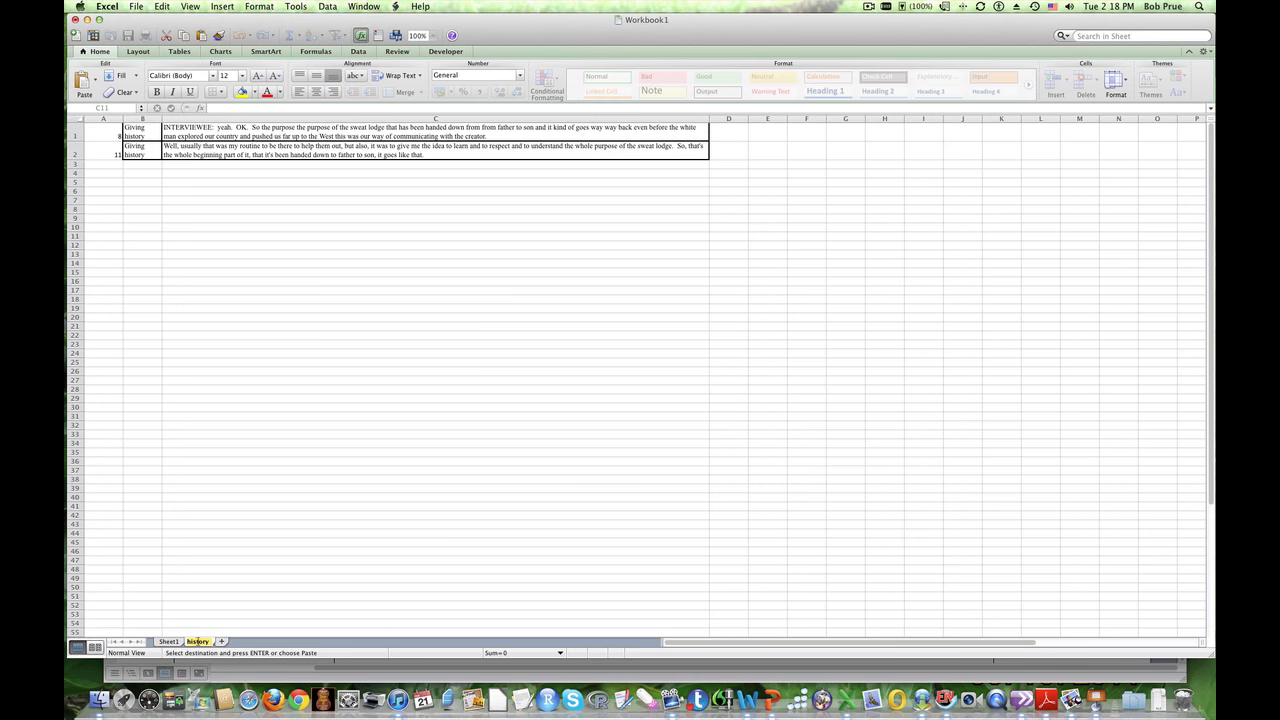
text(his)
key(Return)
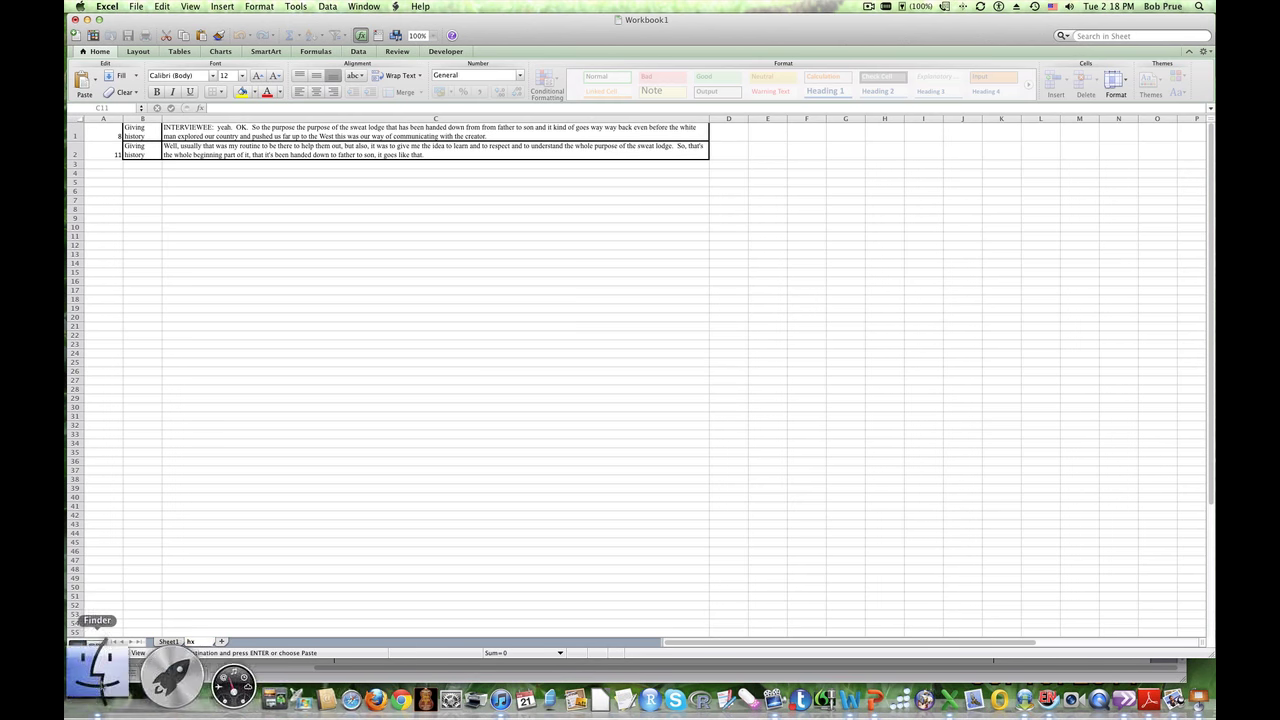
Step: On Sheet1, switch the Codes filter from Giving history to Setting up and select rows 2–4
click(170, 642)
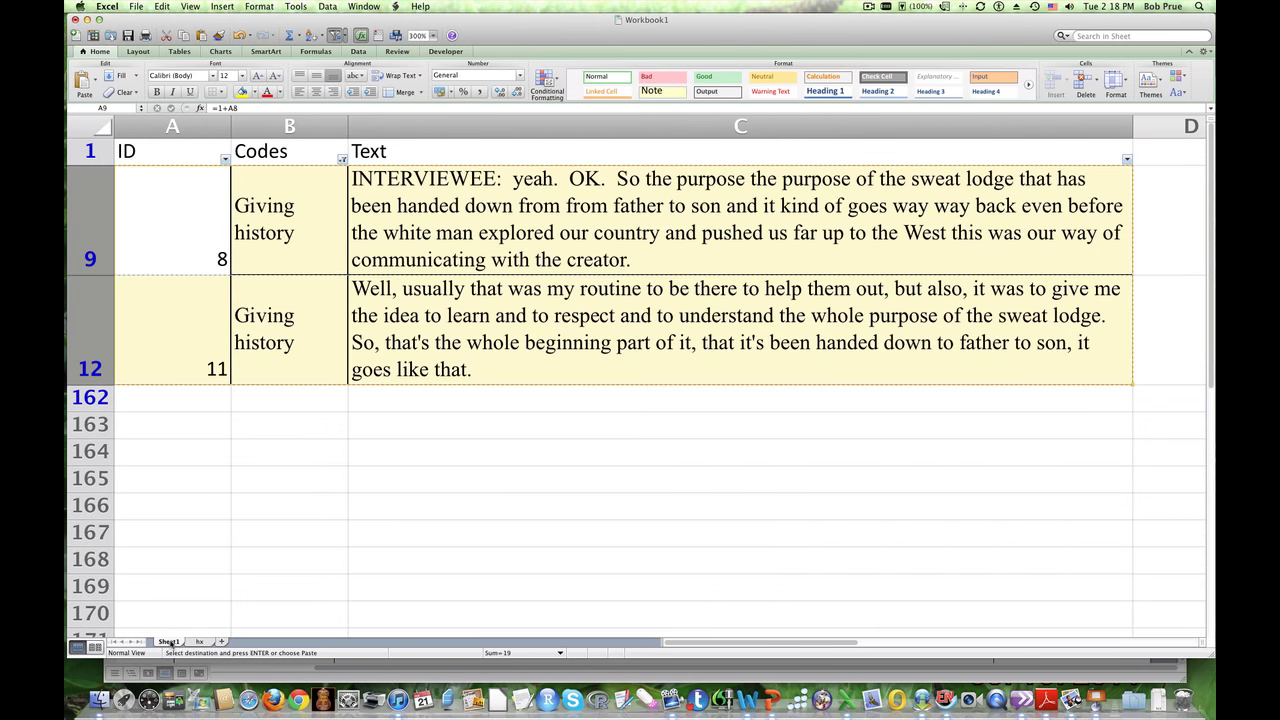
scroll(330, 210, down, 1)
scroll(345, 168, up, 1)
click(342, 159)
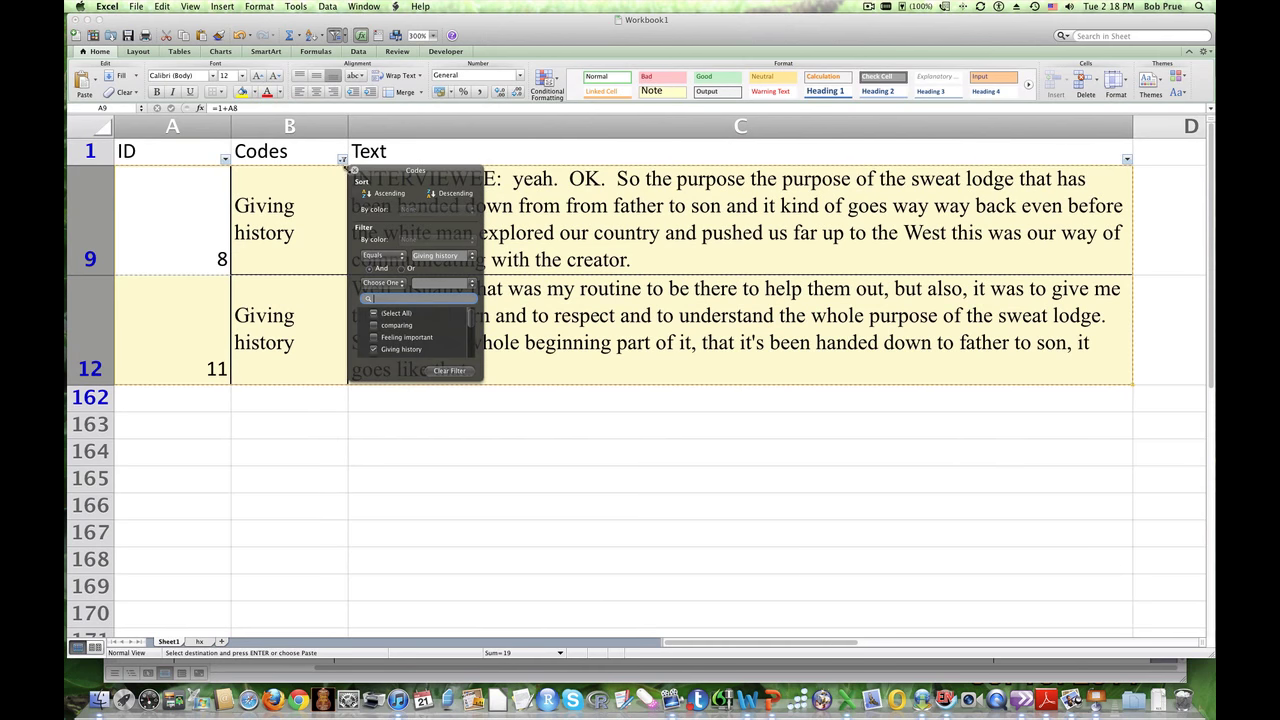
click(375, 350)
scroll(375, 350, down, 1)
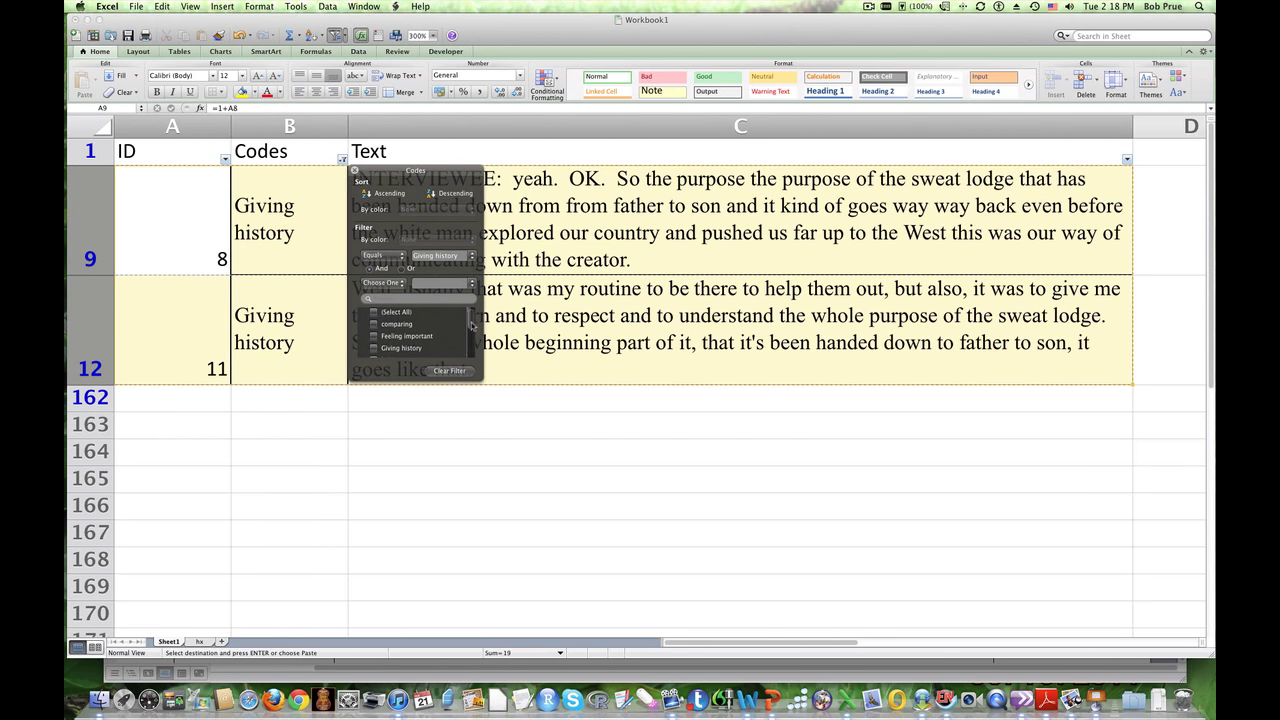
scroll(471, 326, down, 2)
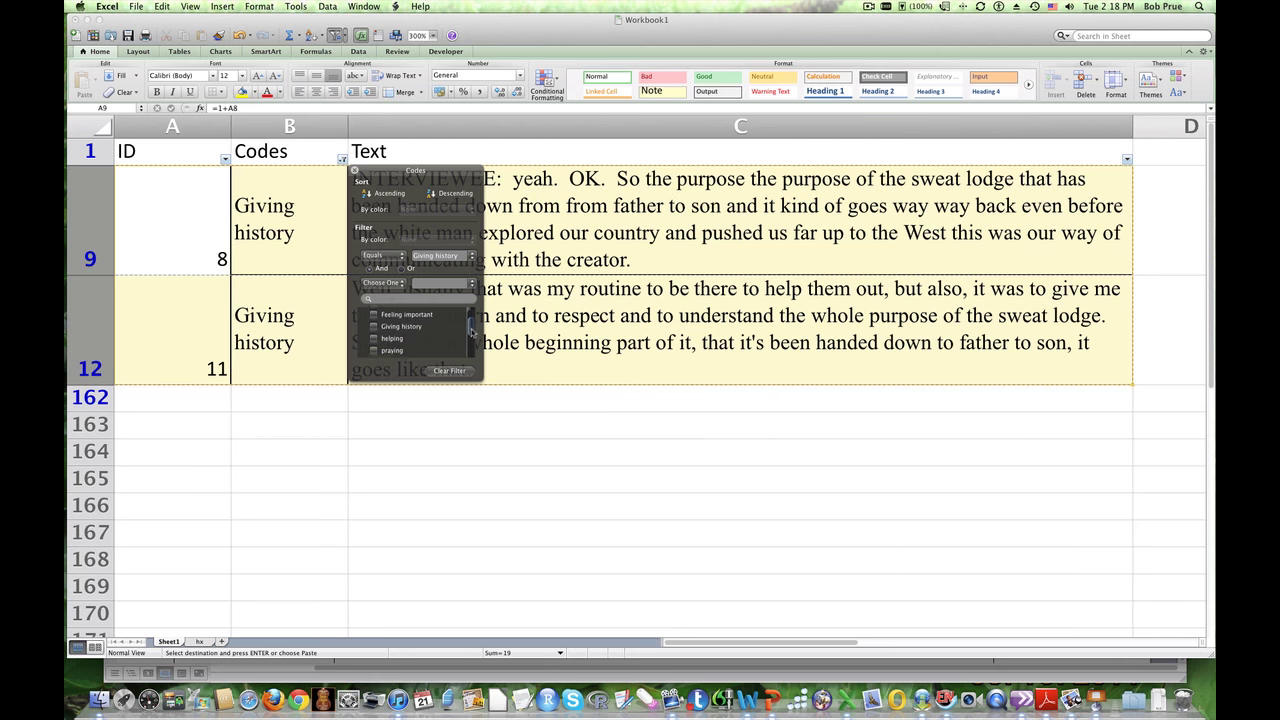
drag(471, 330, 467, 348)
click(374, 327)
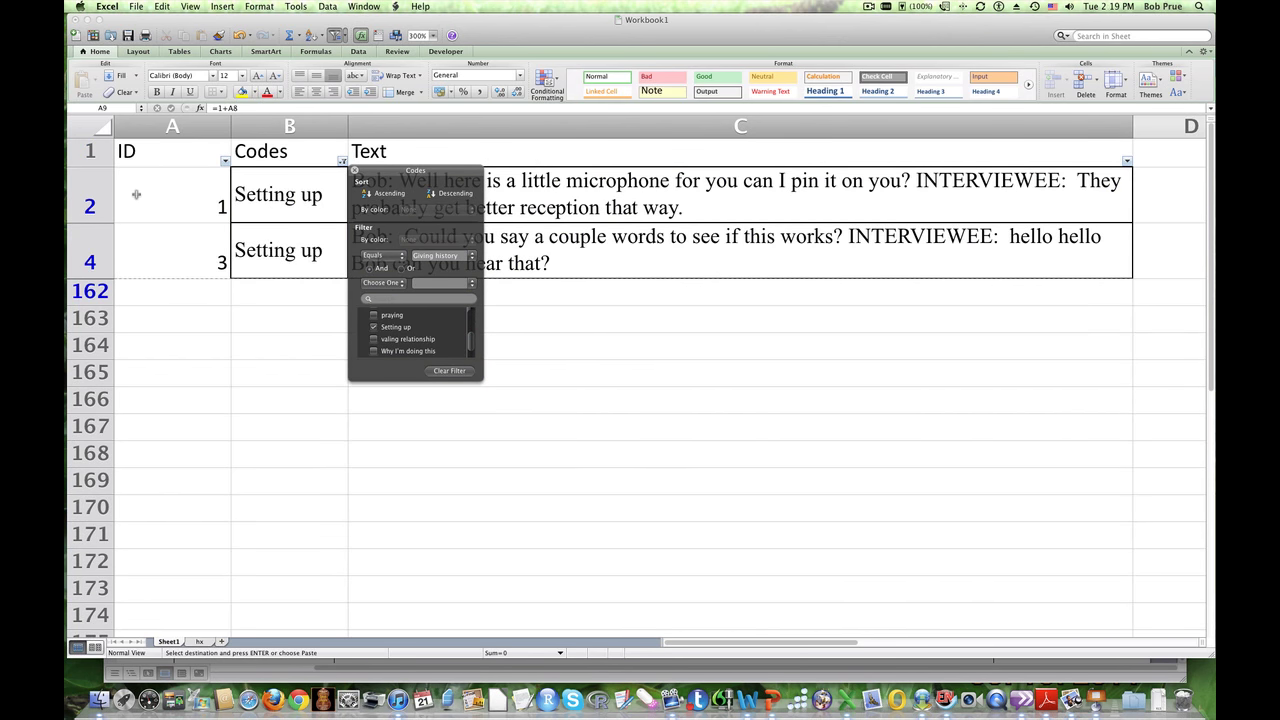
drag(136, 186, 1008, 237)
key(super+c)
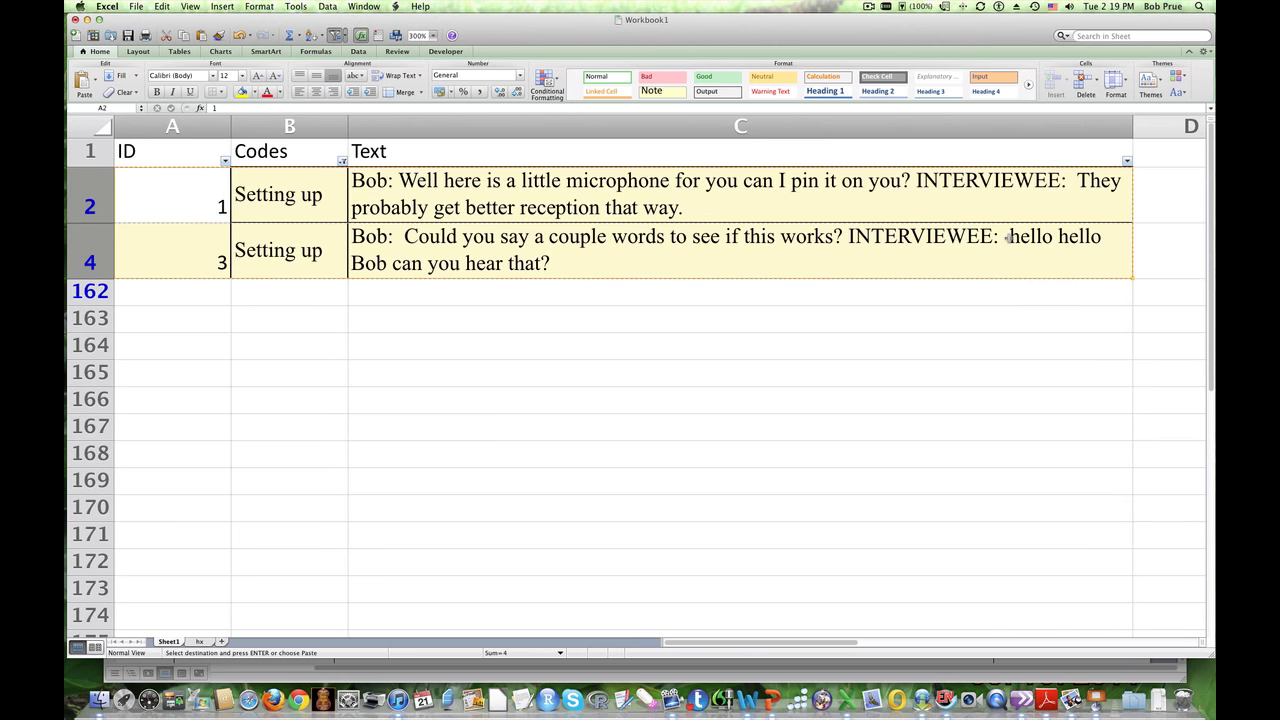
Step: Paste the Setting up rows into a new sheet named 'setting up', then return to Sheet1
click(222, 641)
key(super+v)
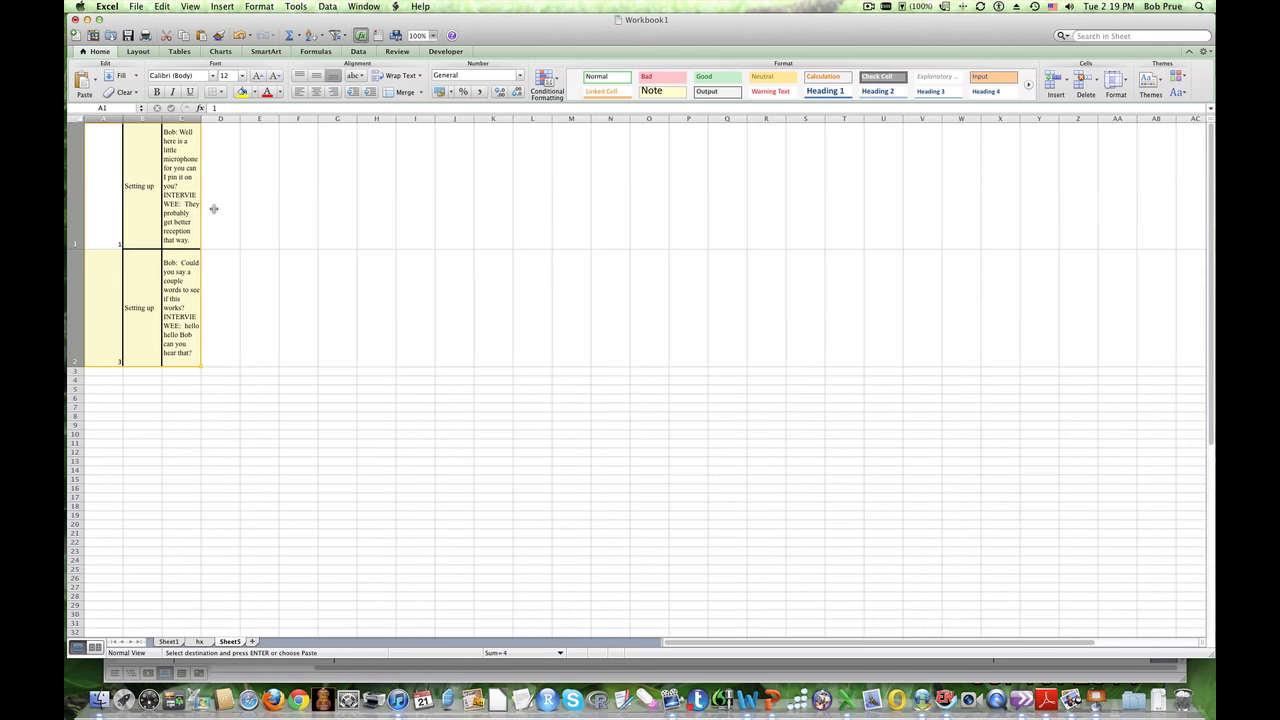
click(228, 641)
text(set)
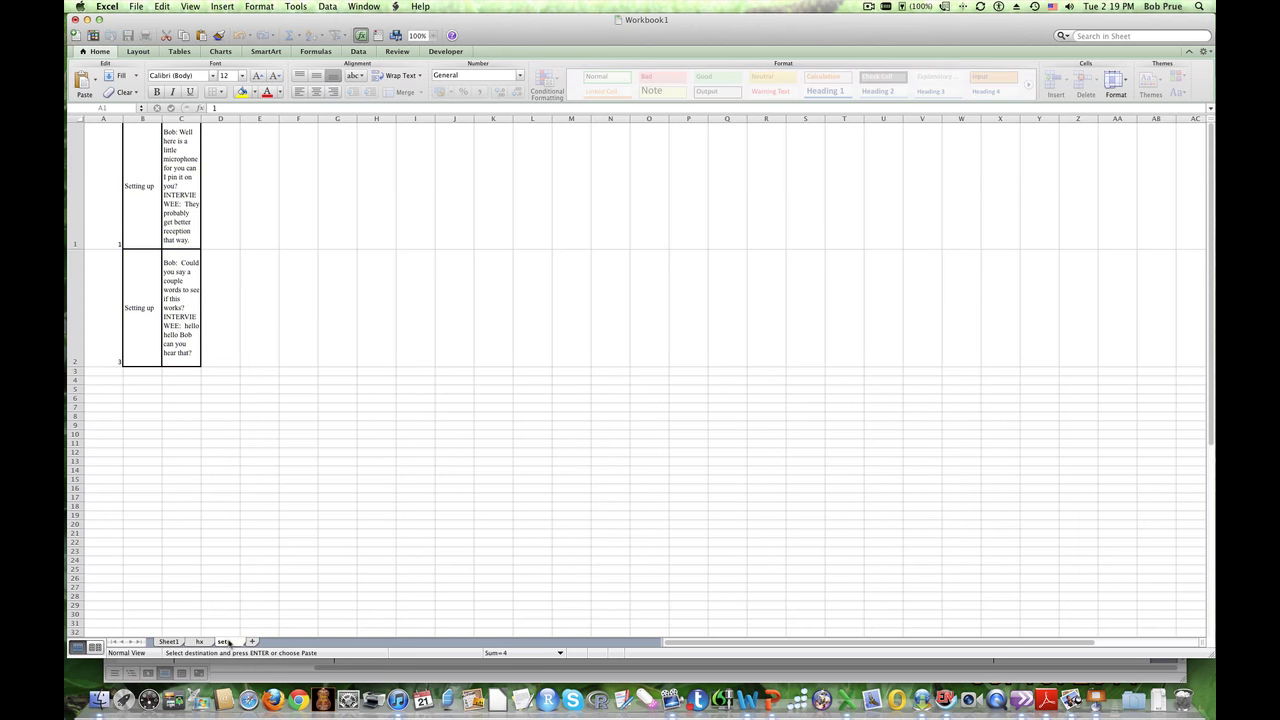
text(ting up)
click(170, 641)
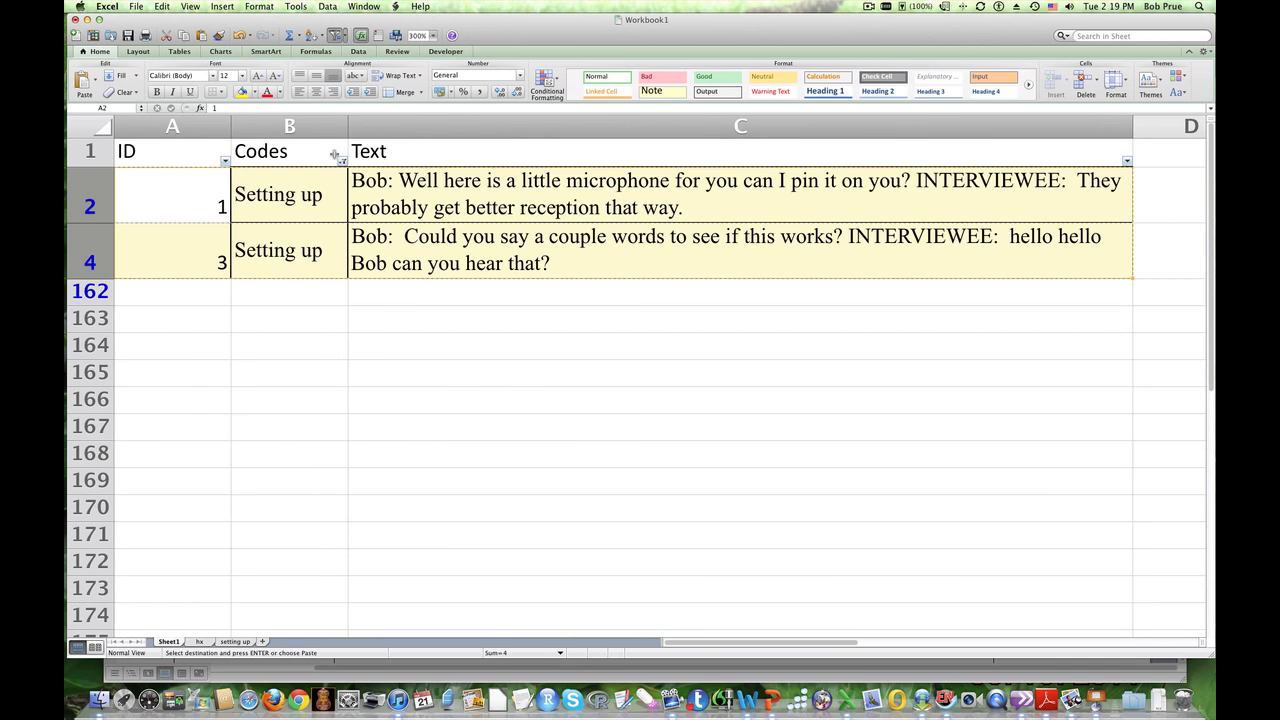
click(341, 160)
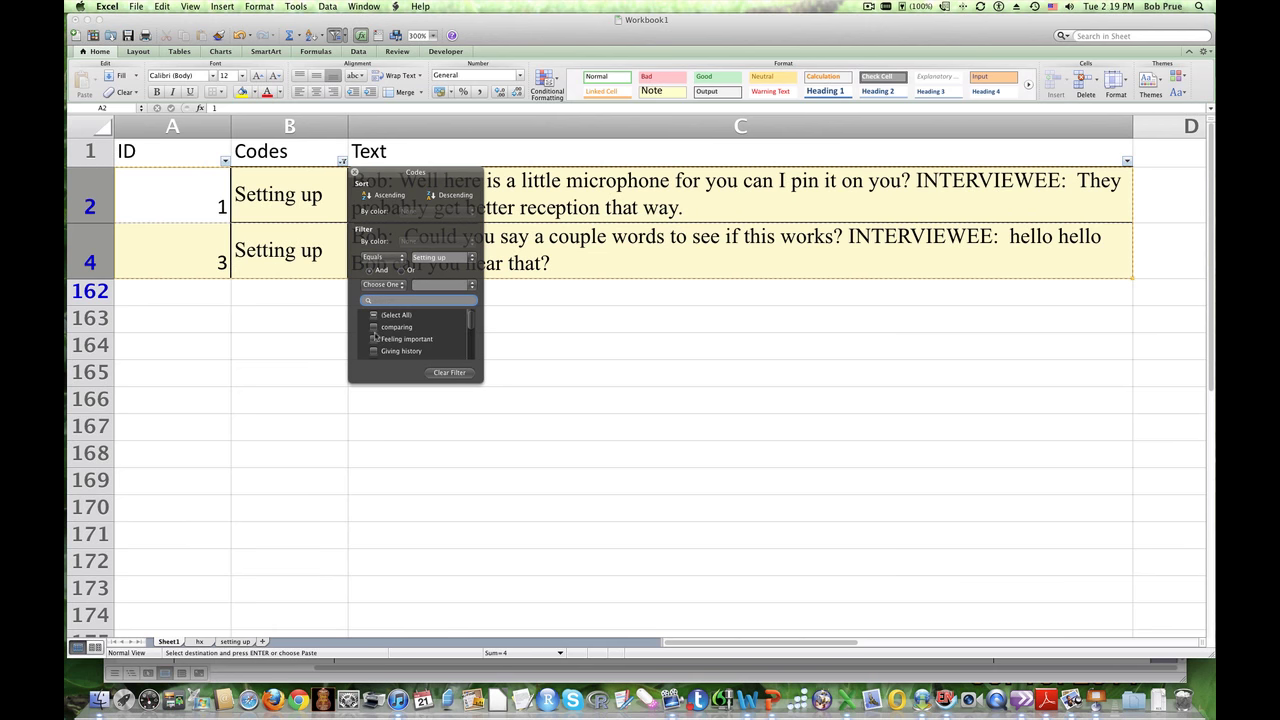
Step: Filter Codes to show only Why I'm doing this, helping and valing relationship rows
click(373, 315)
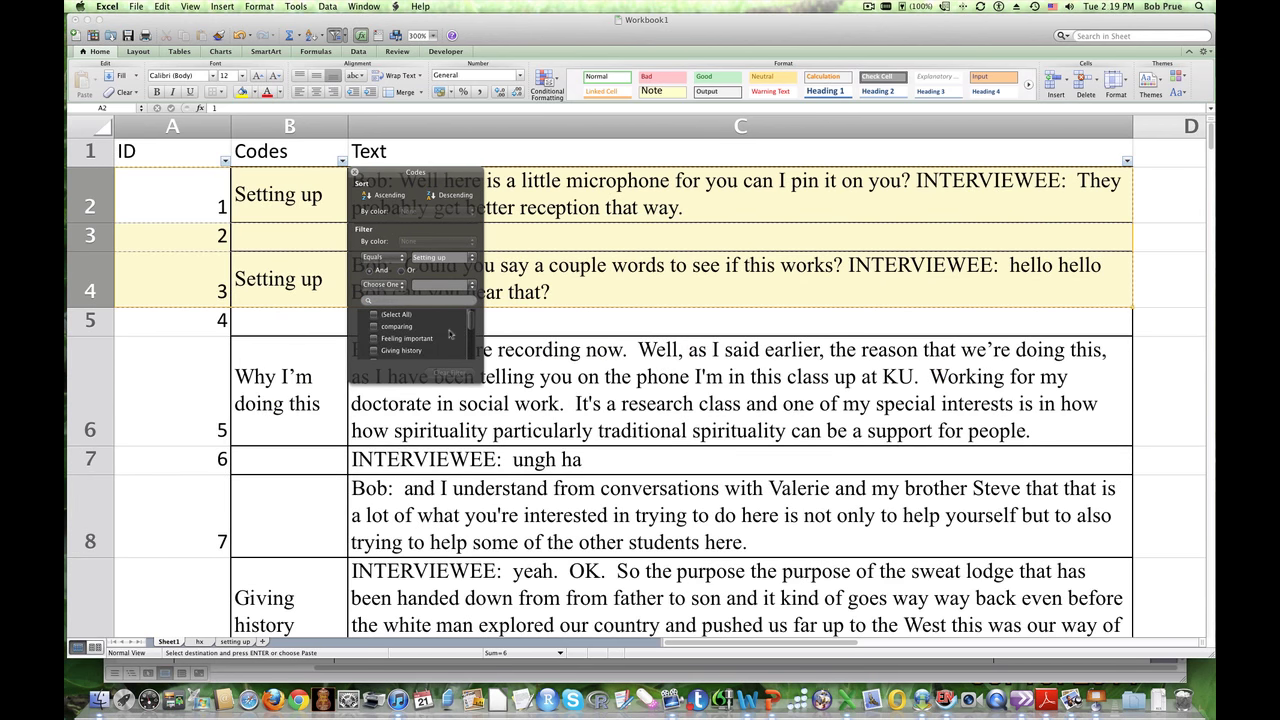
scroll(469, 327, down, 2)
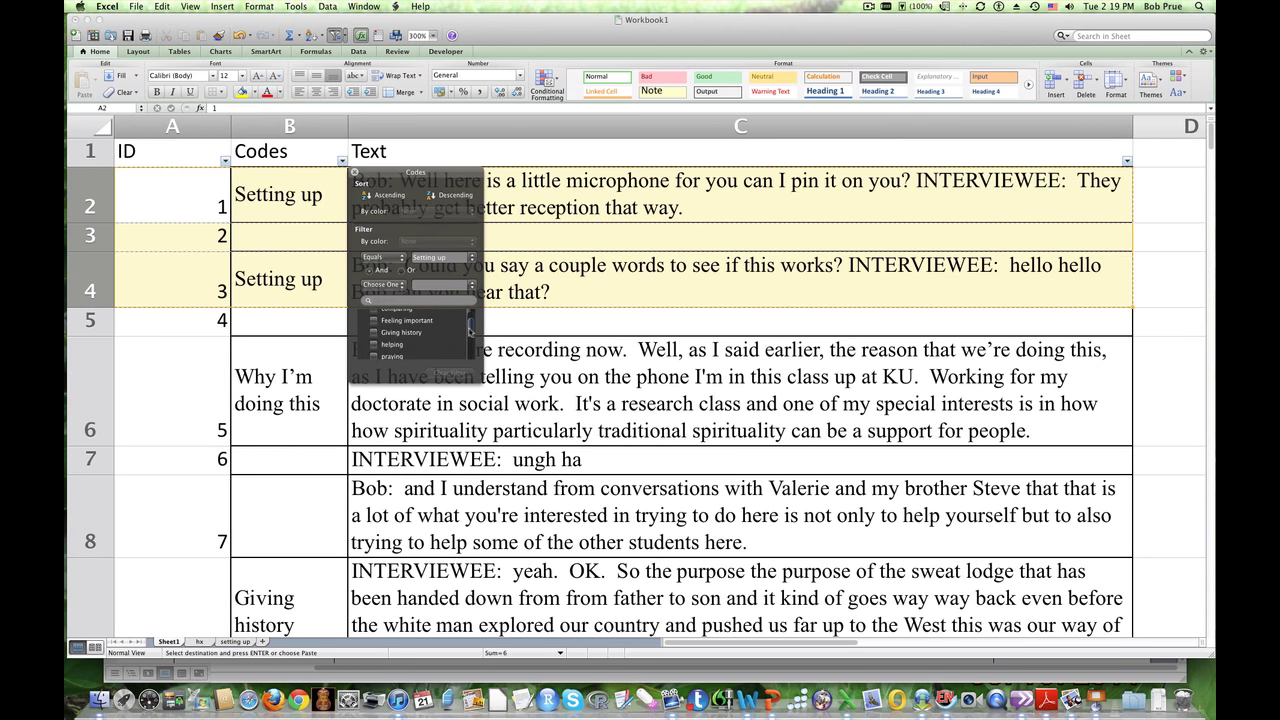
mouse_move(469, 330)
mouse_down()
mouse_move(468, 354)
mouse_move(467, 336)
mouse_up()
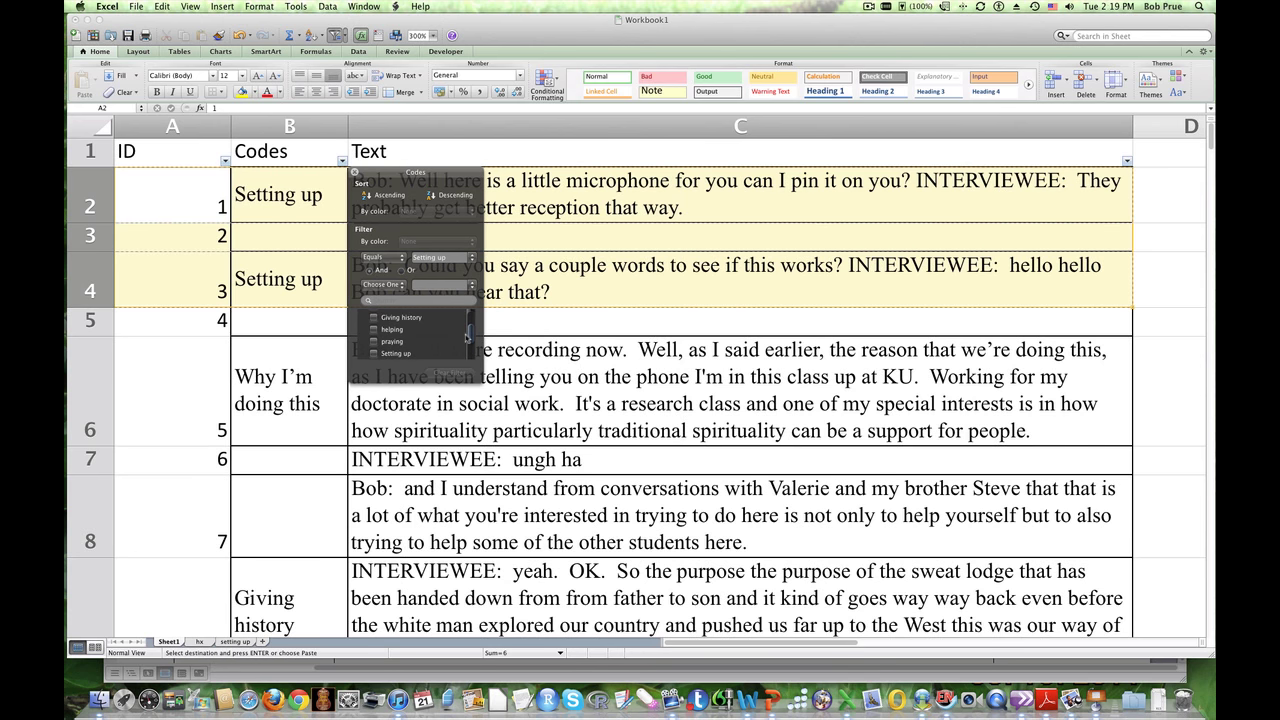
scroll(468, 337, down, 1)
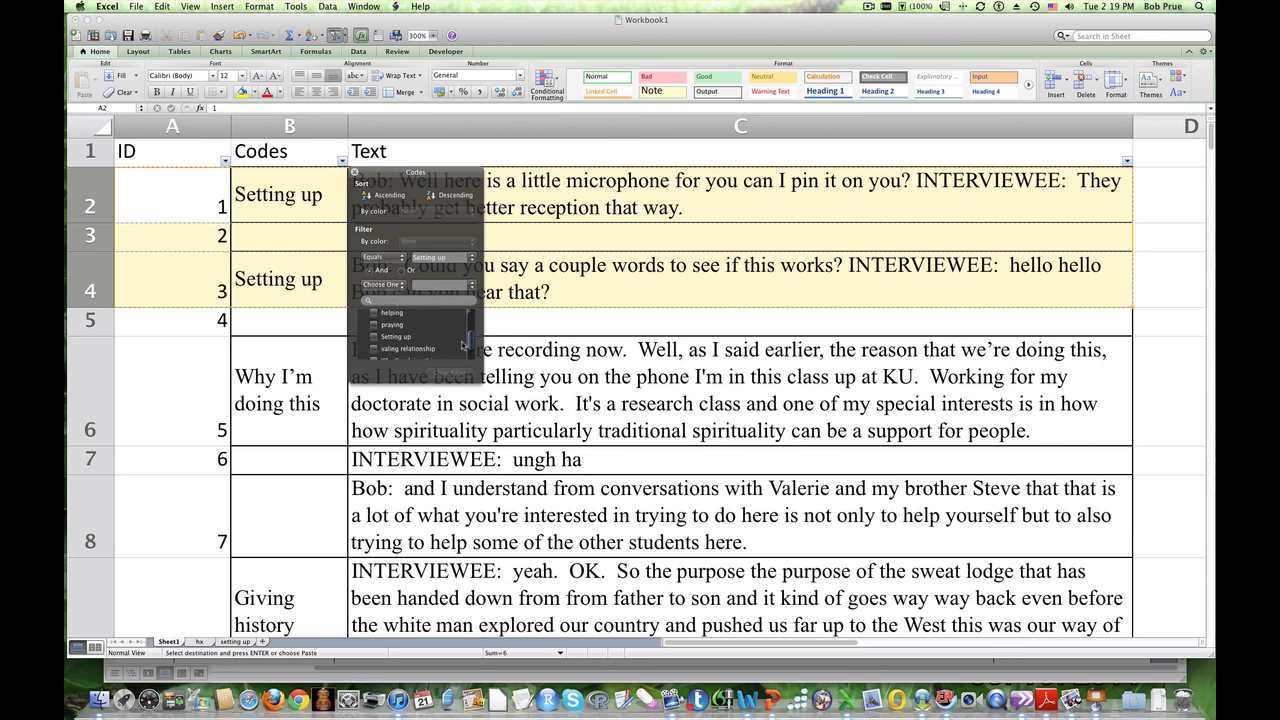
click(374, 352)
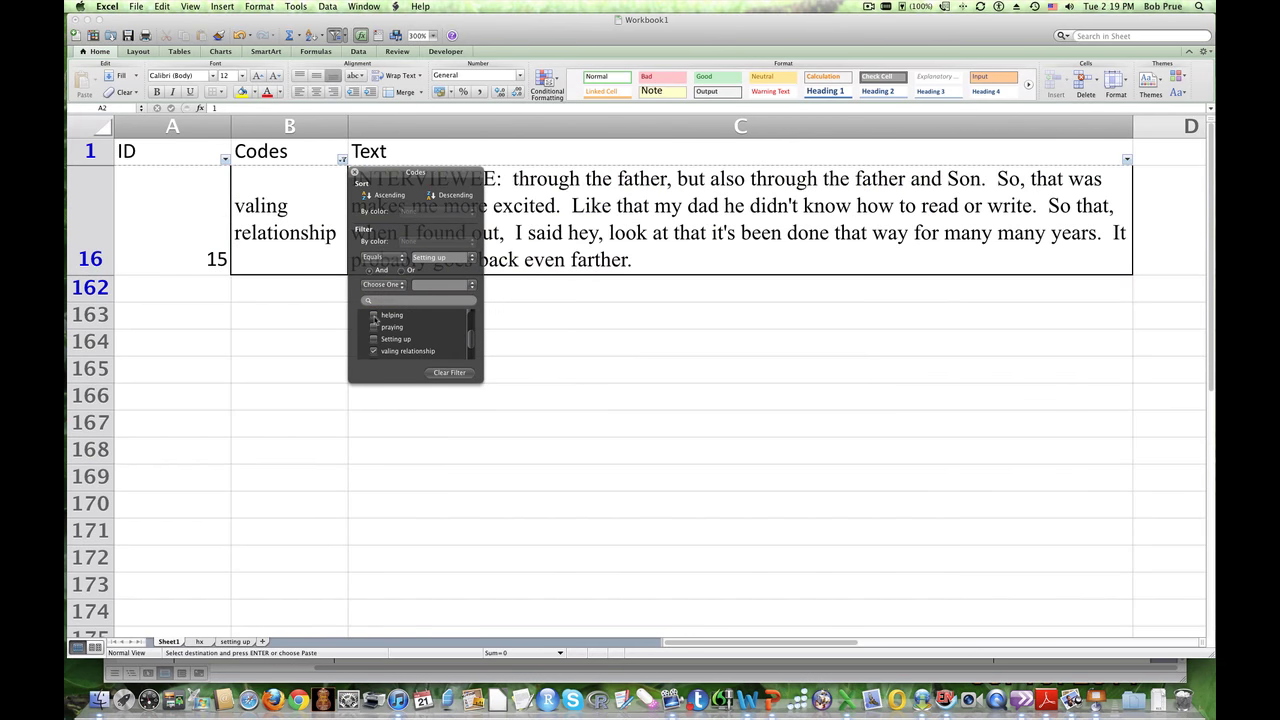
click(374, 316)
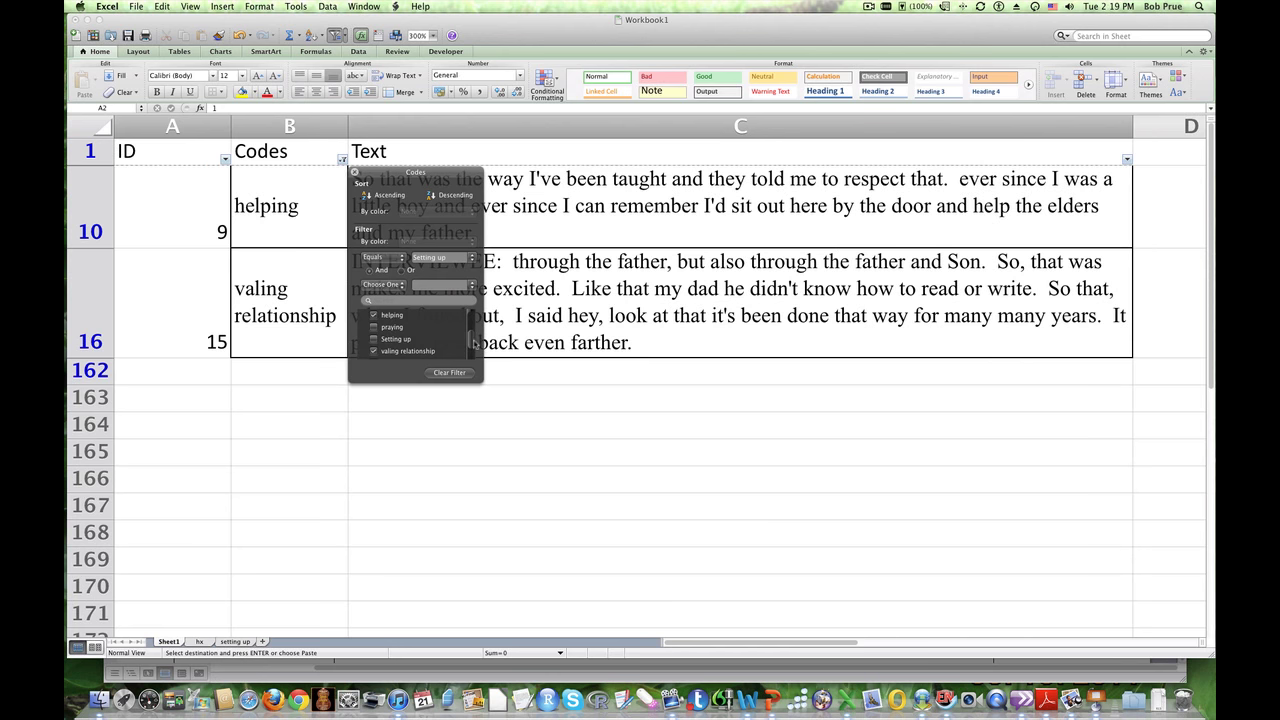
scroll(475, 343, up, 3)
scroll(474, 328, up, 2)
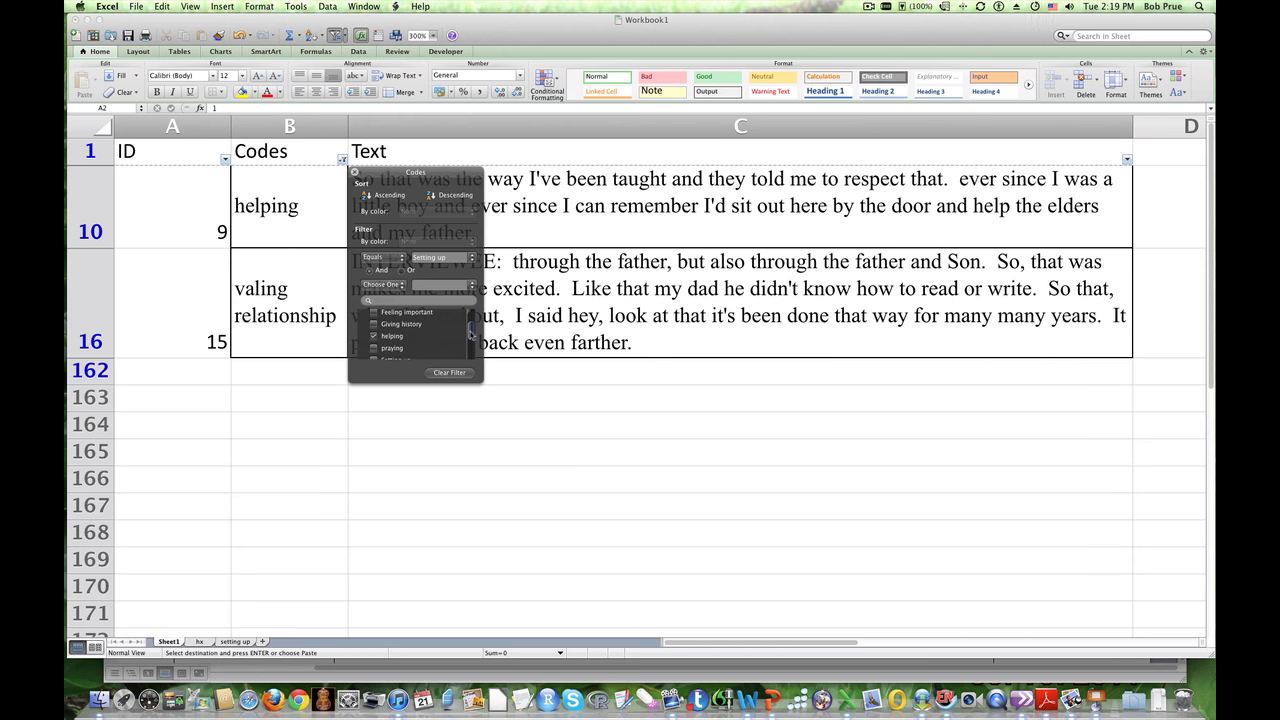
drag(472, 315, 469, 355)
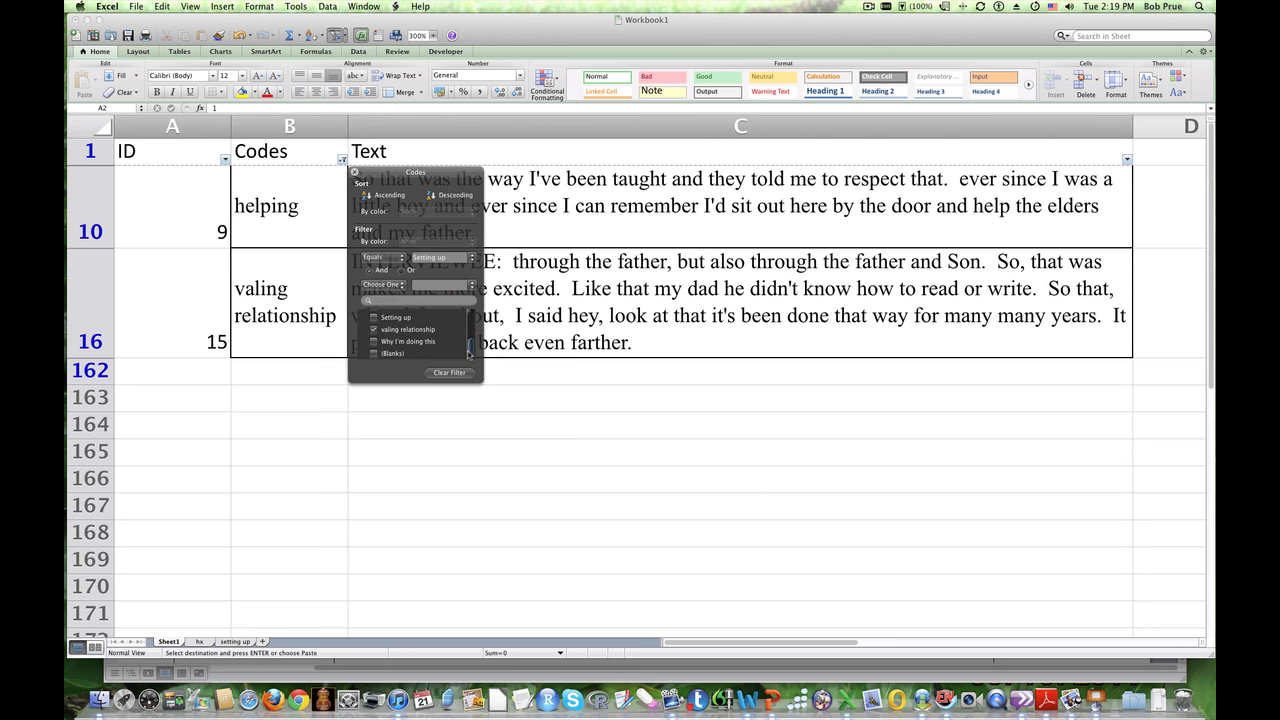
click(375, 342)
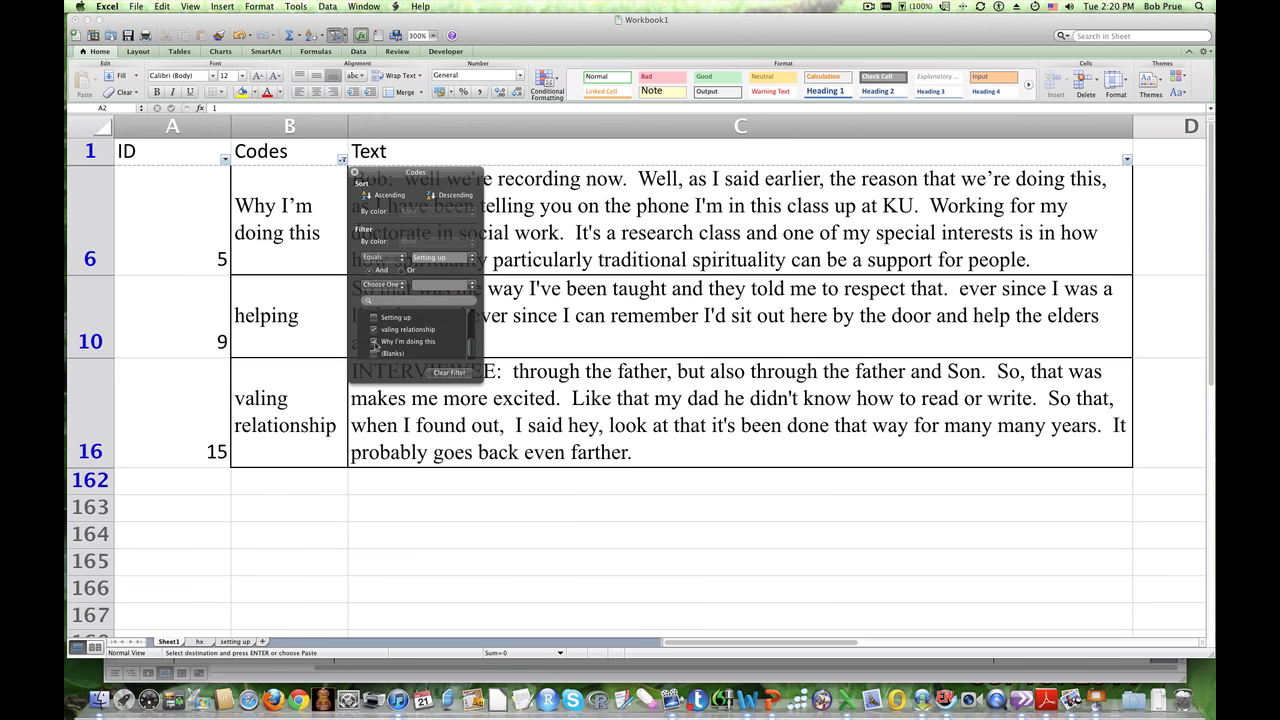
click(381, 423)
Step: Copy the three filtered rows, IDs 5, 9 and 15, across all columns
drag(148, 206, 865, 408)
right_click(684, 300)
click(705, 317)
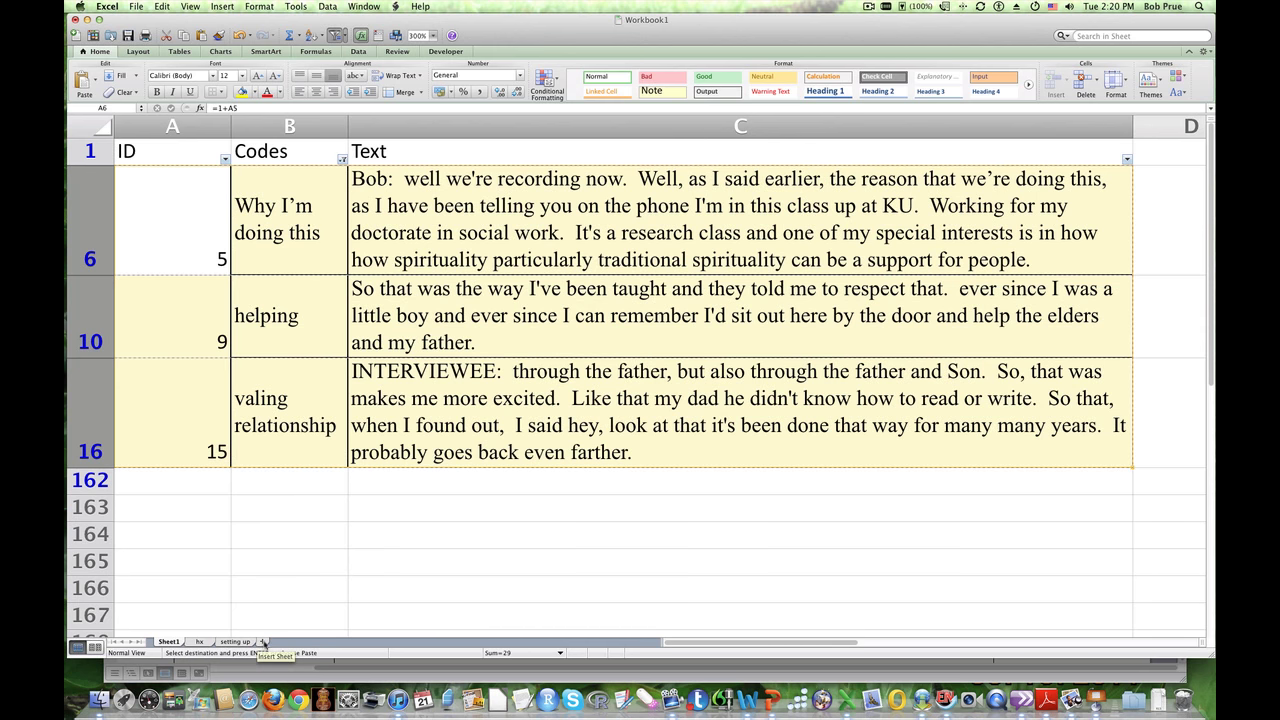
Step: Add a new worksheet and name it 'helping'
click(262, 641)
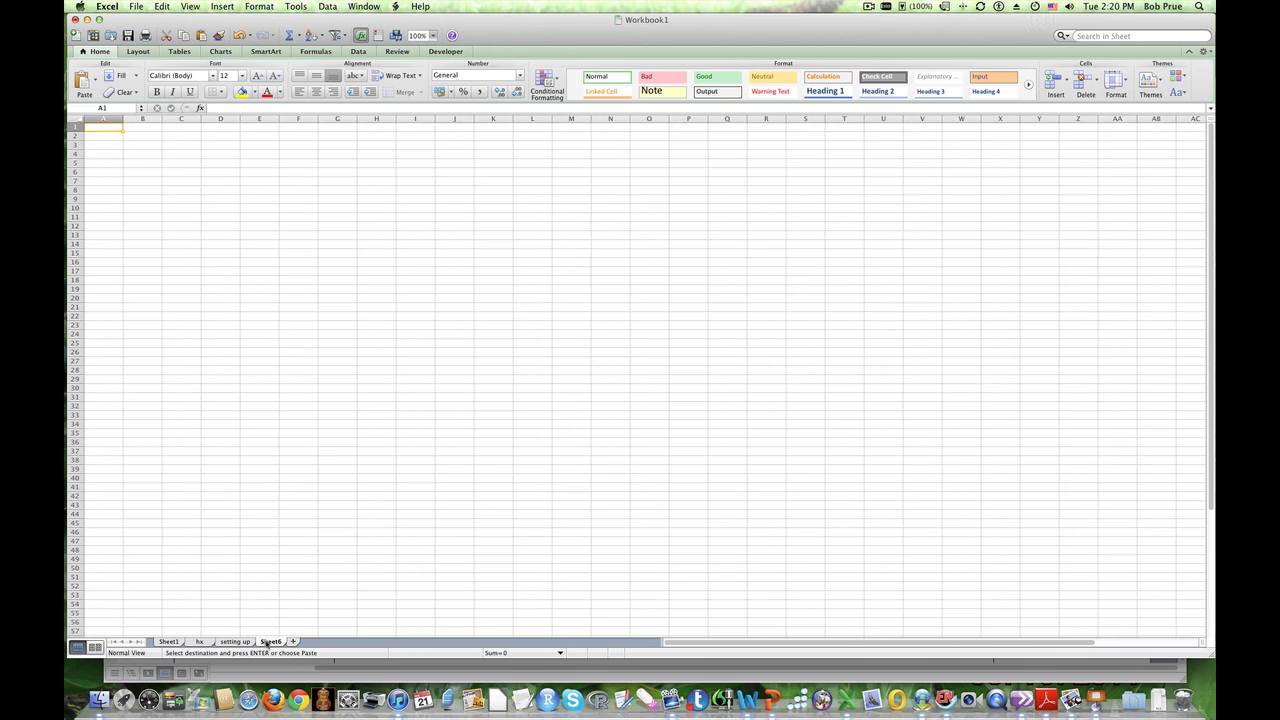
double_click(271, 641)
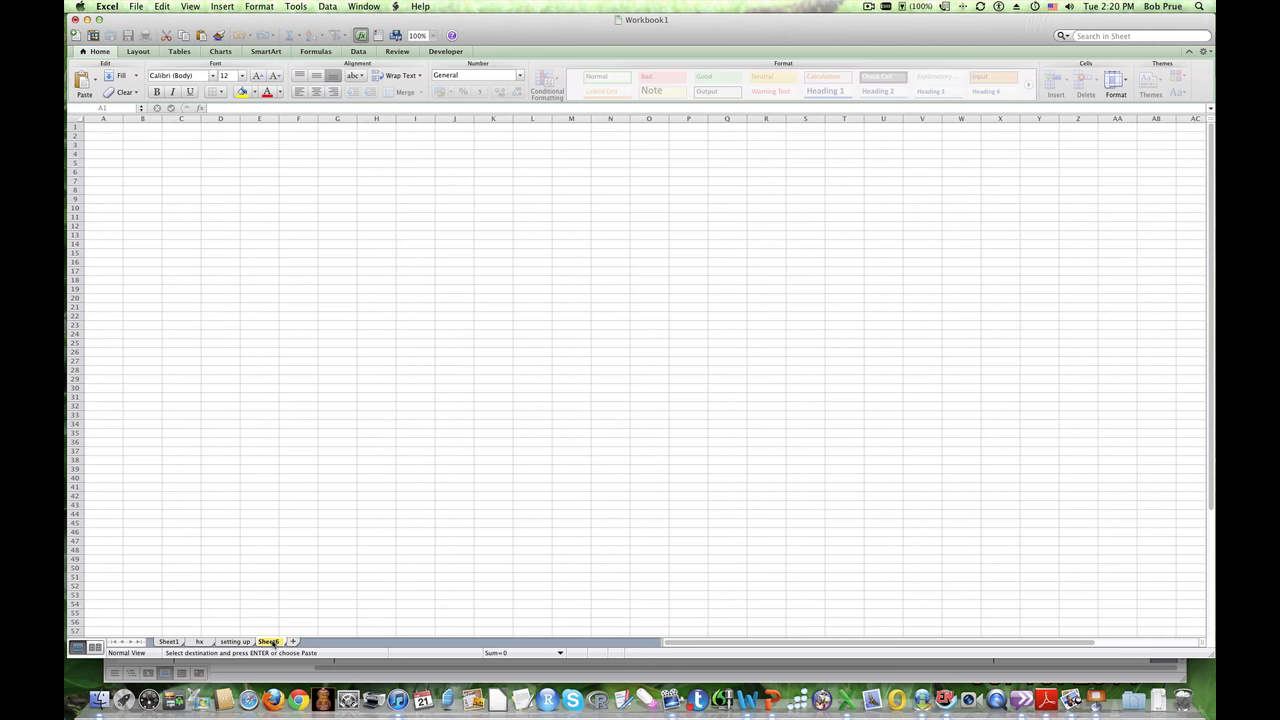
text(helping)
key(Return)
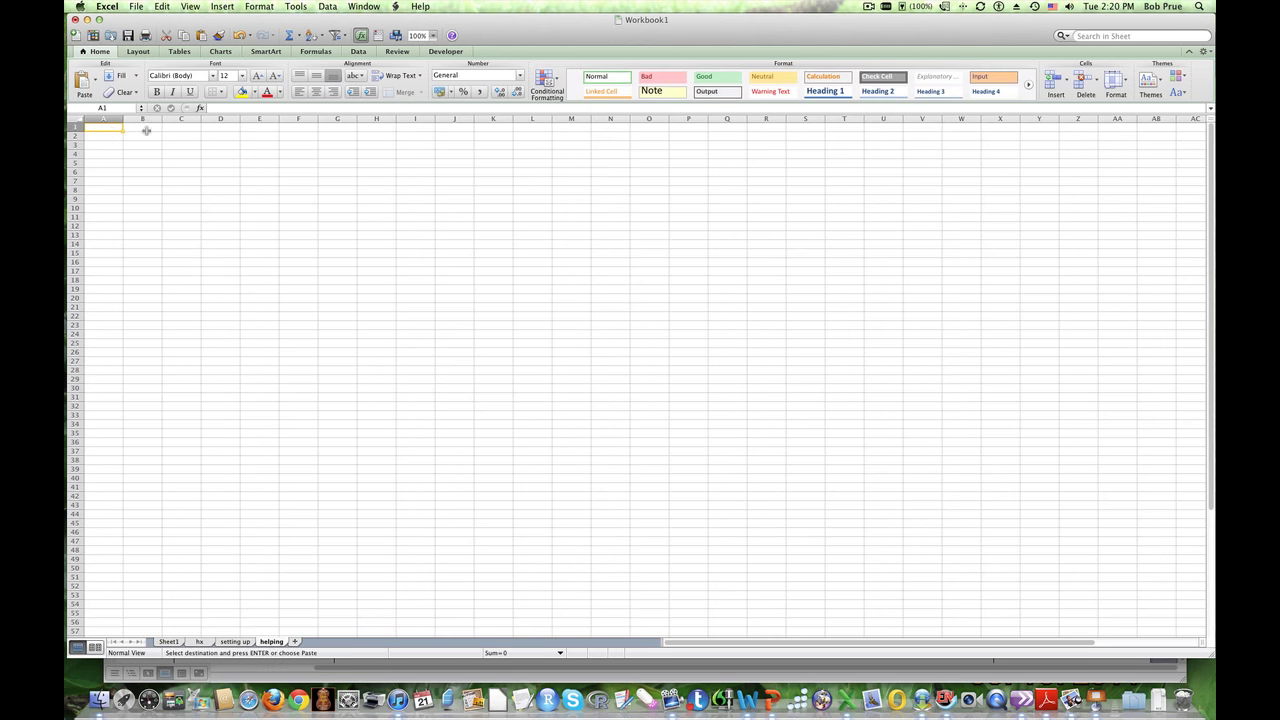
Step: Paste the three copied rows at A2 and widen column C to fit the text
right_click(112, 132)
click(126, 161)
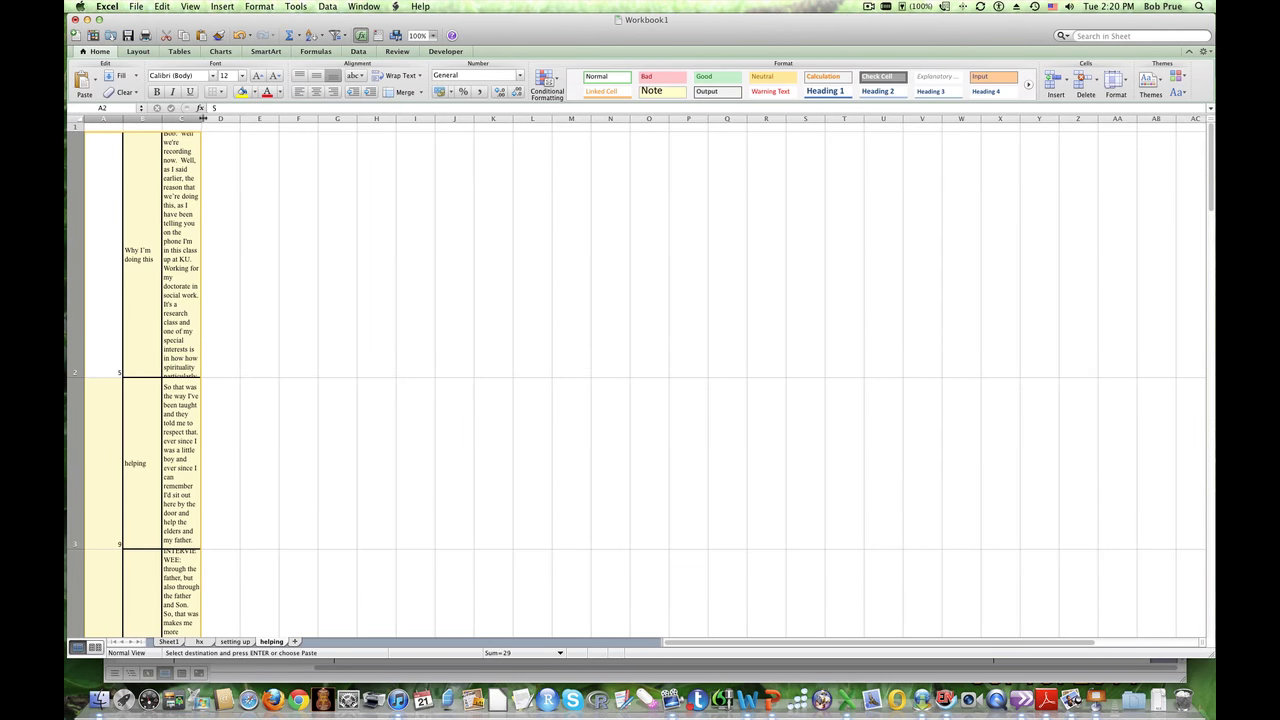
drag(202, 118, 716, 120)
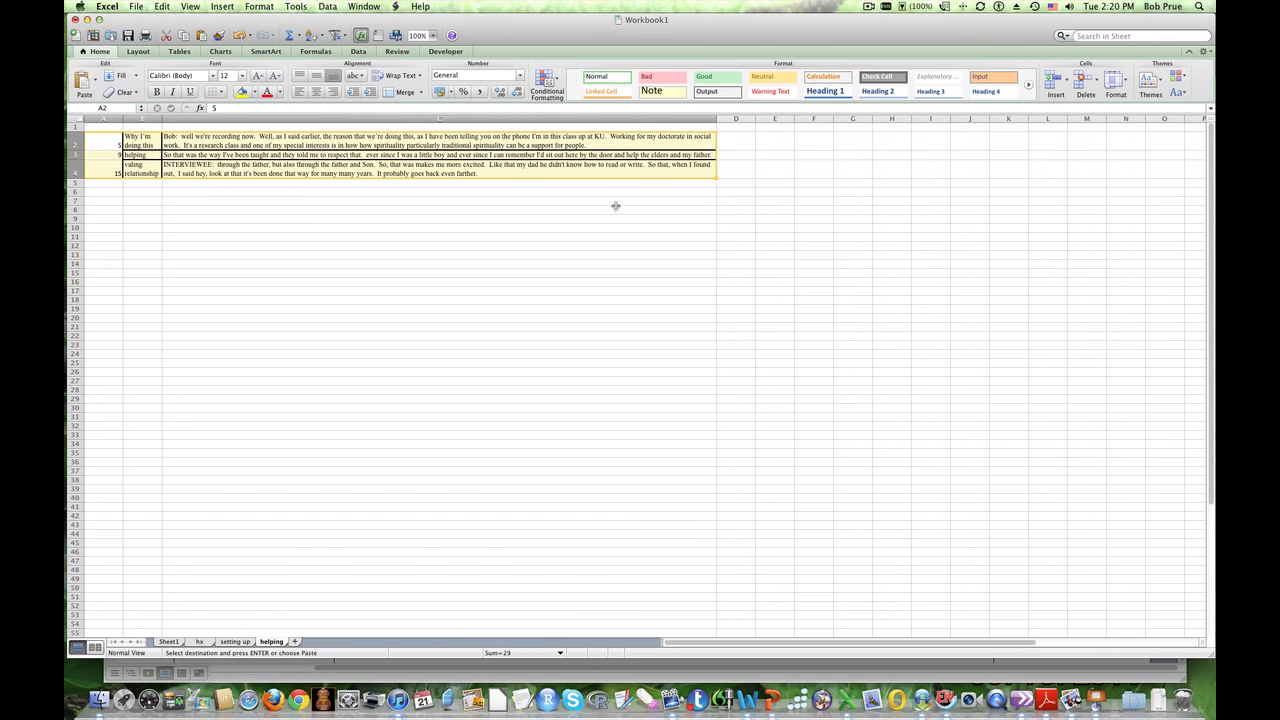
click(170, 642)
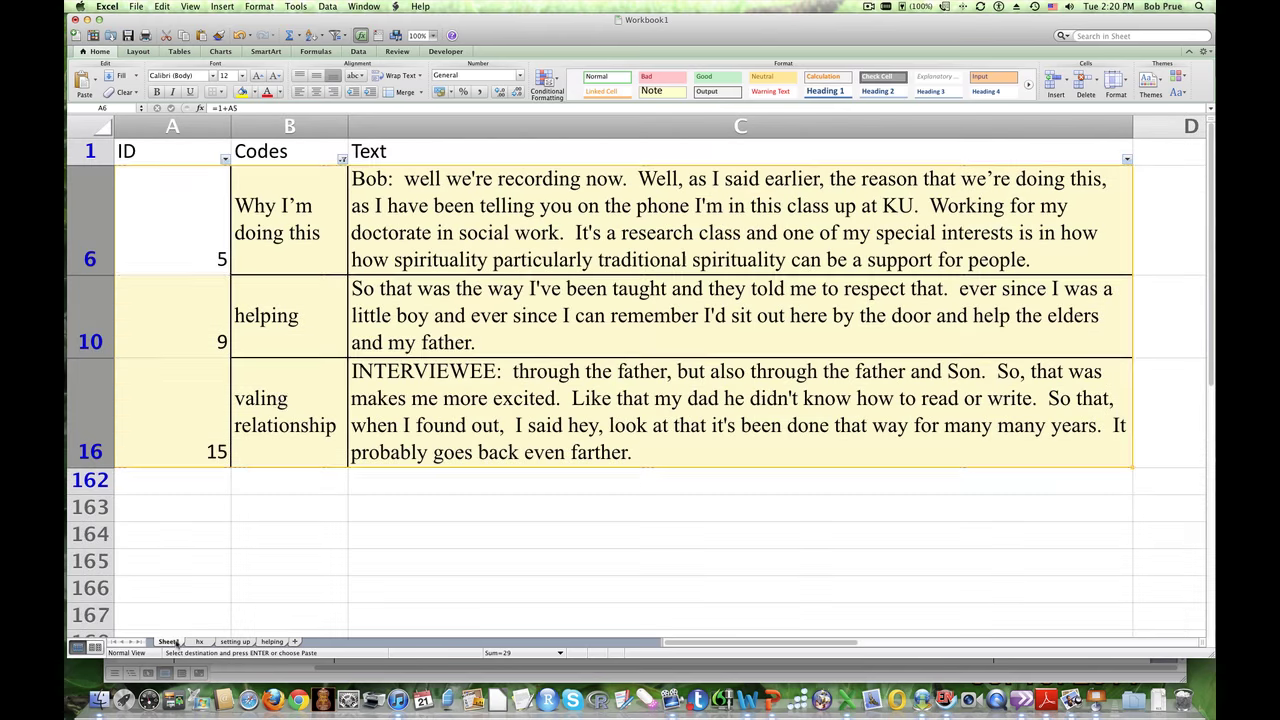
Step: Filter Codes to show only Feeling important and Why I'm doing this rows
click(342, 160)
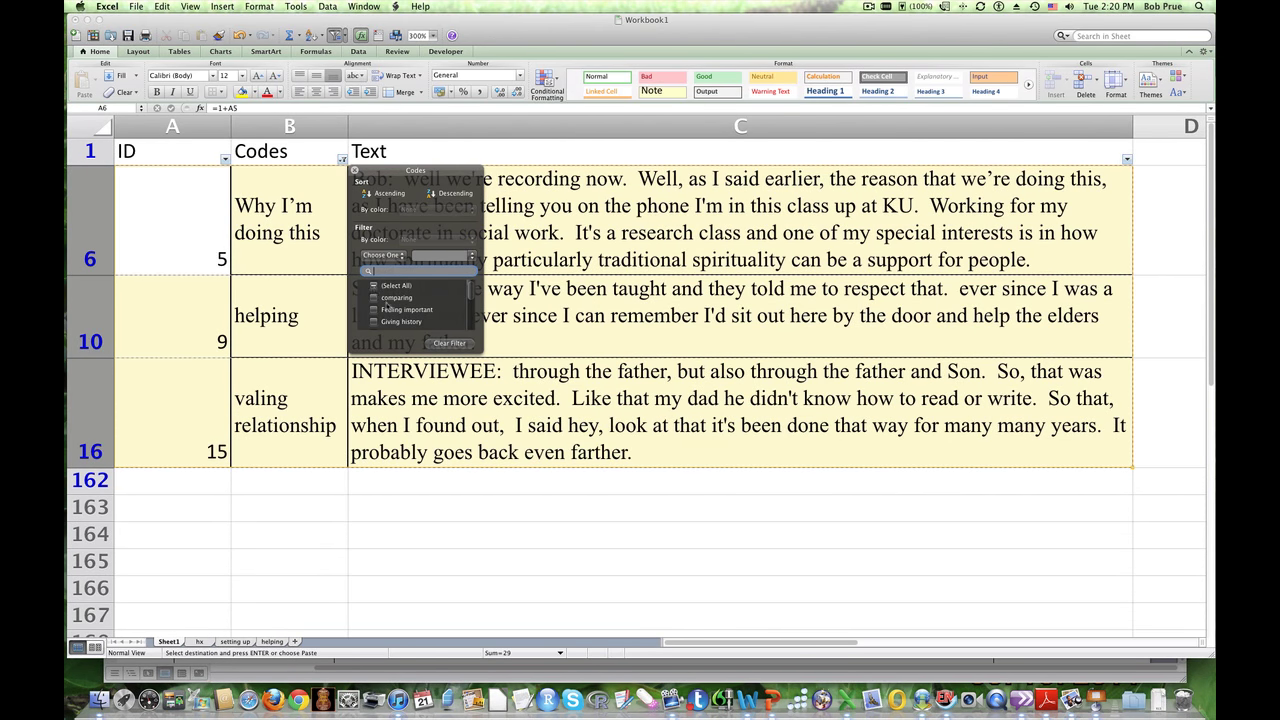
click(374, 287)
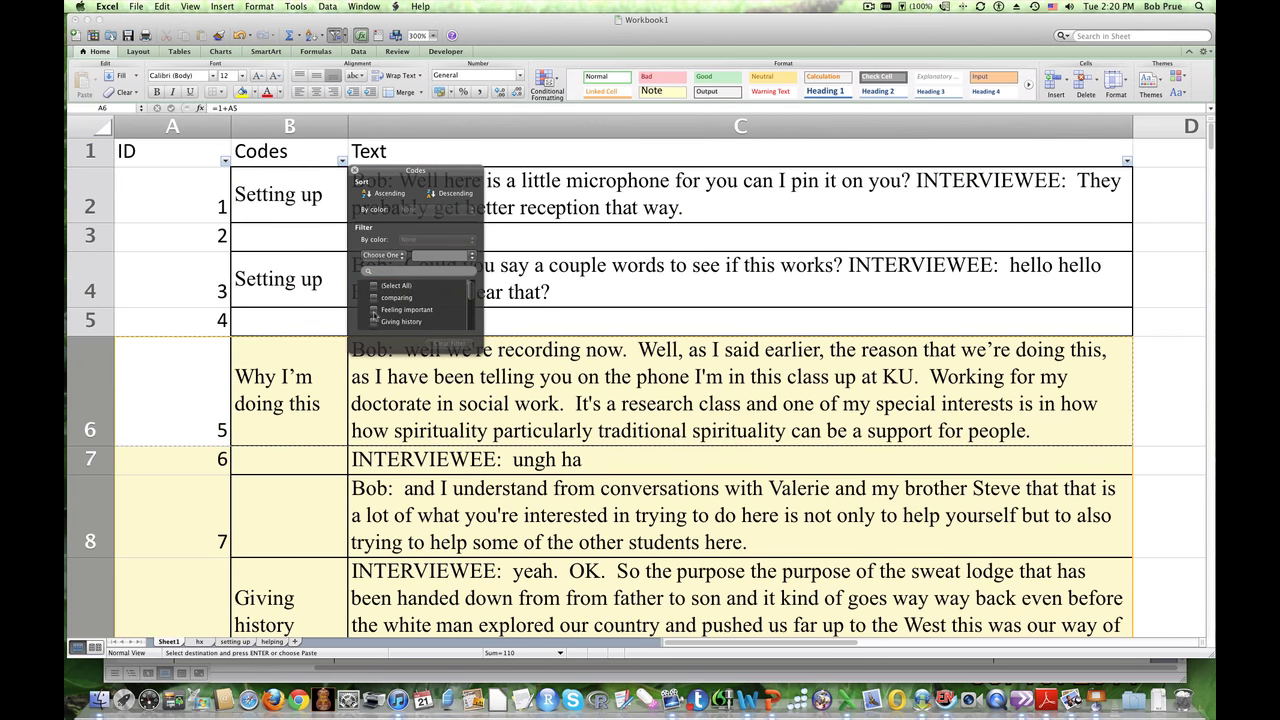
click(374, 310)
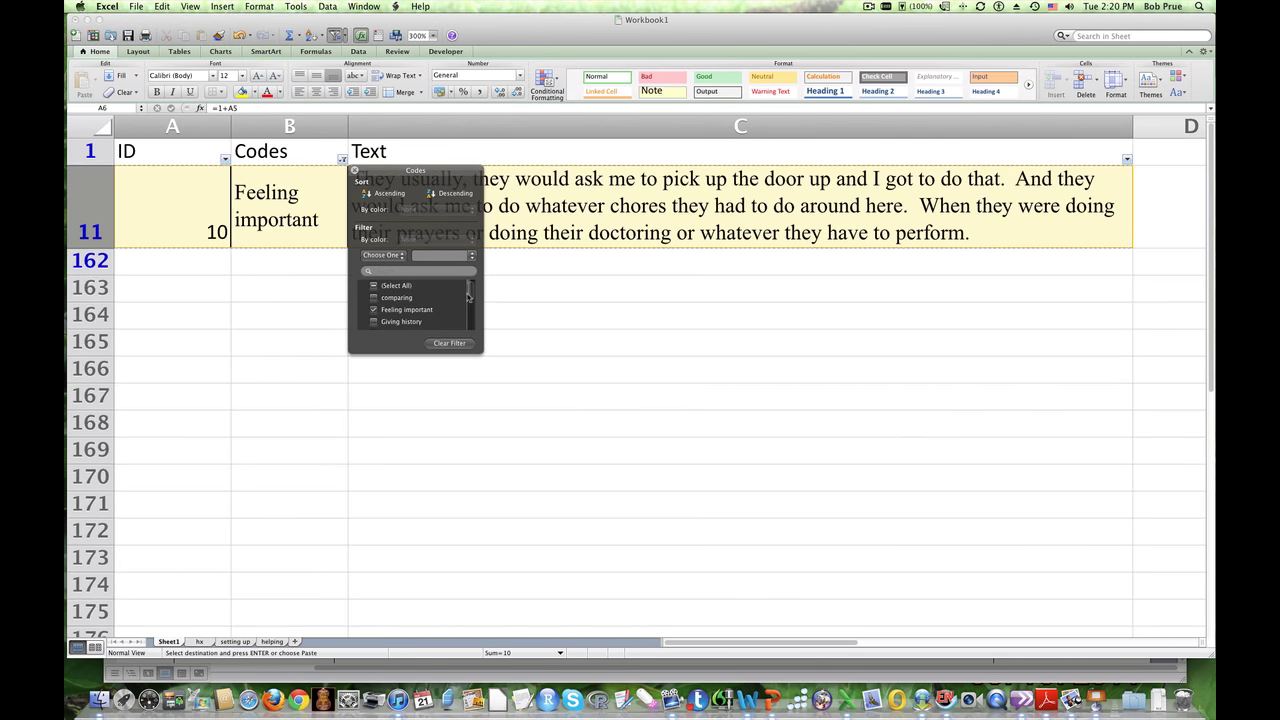
drag(471, 297, 473, 326)
click(374, 318)
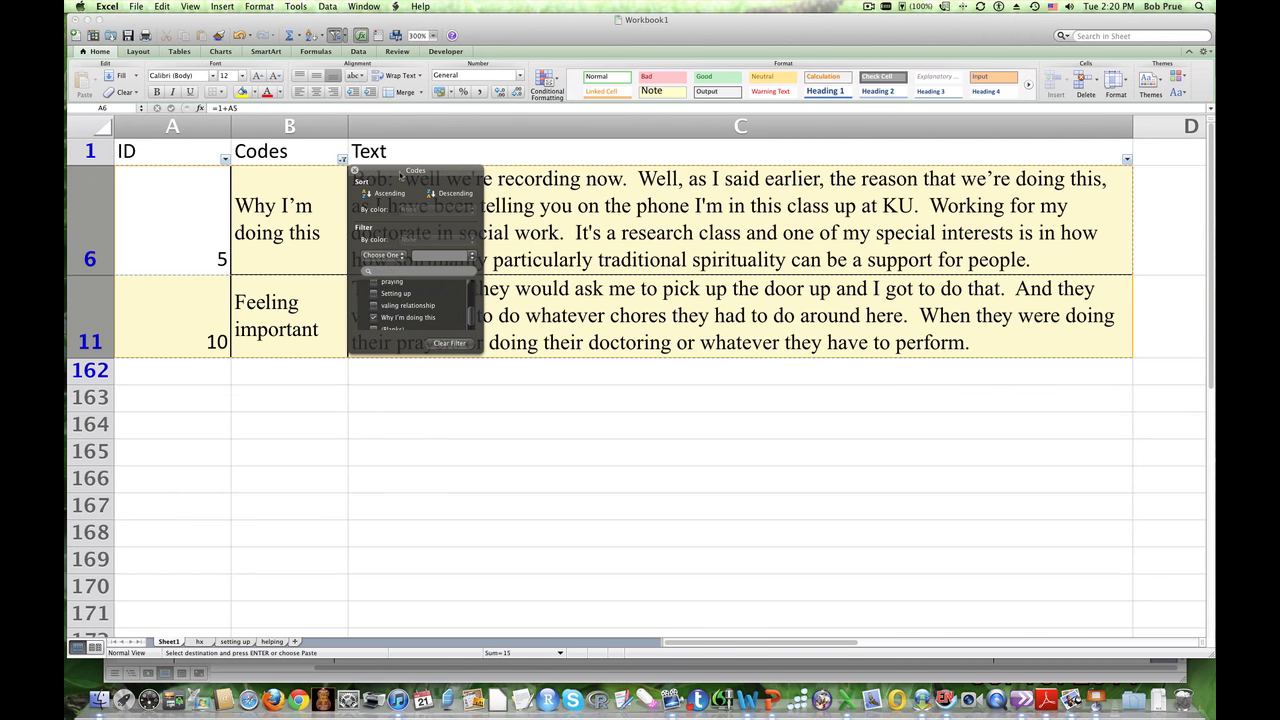
drag(400, 175, 376, 459)
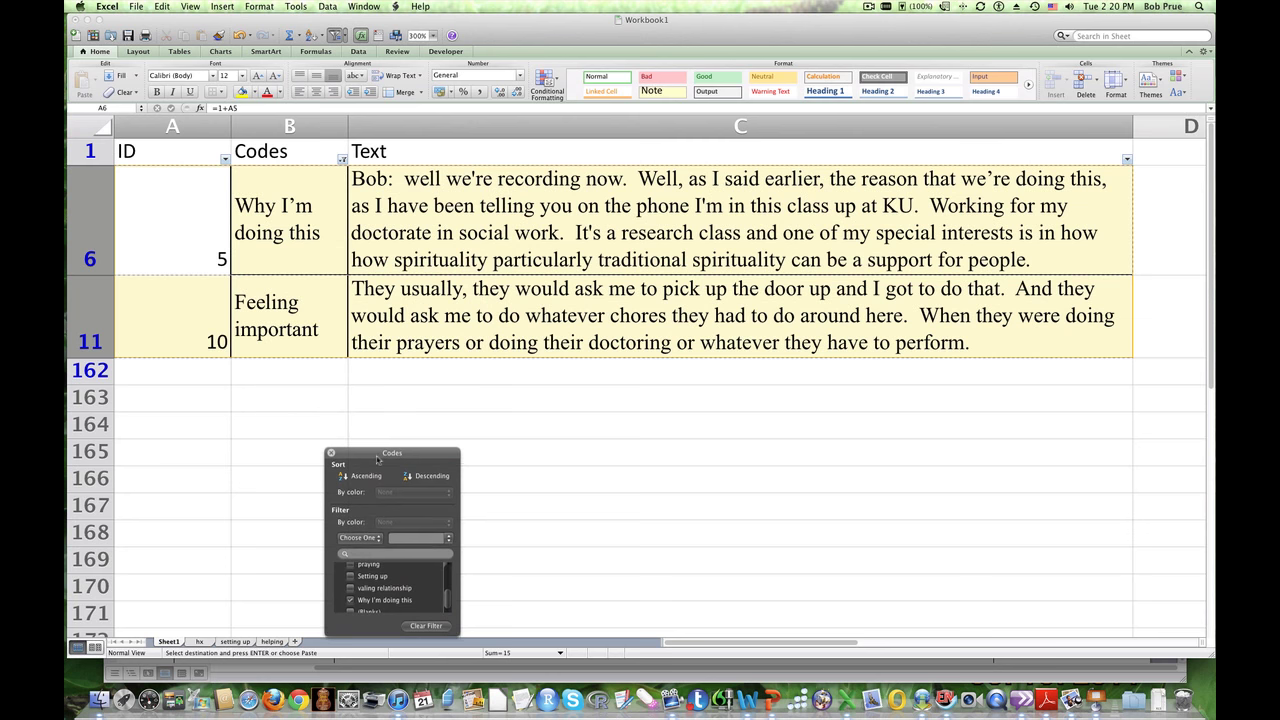
click(150, 210)
Step: Copy the visible rows A6:C11, passages 5 and 10
drag(150, 210, 474, 290)
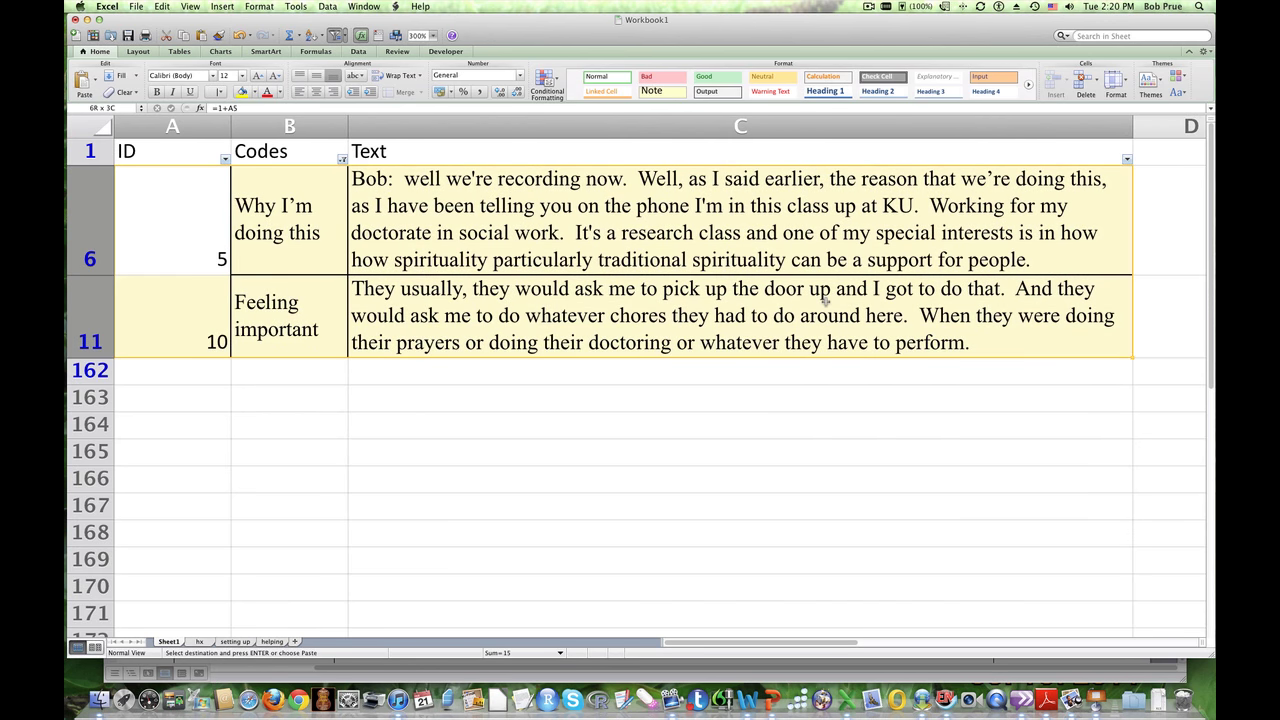
right_click(581, 206)
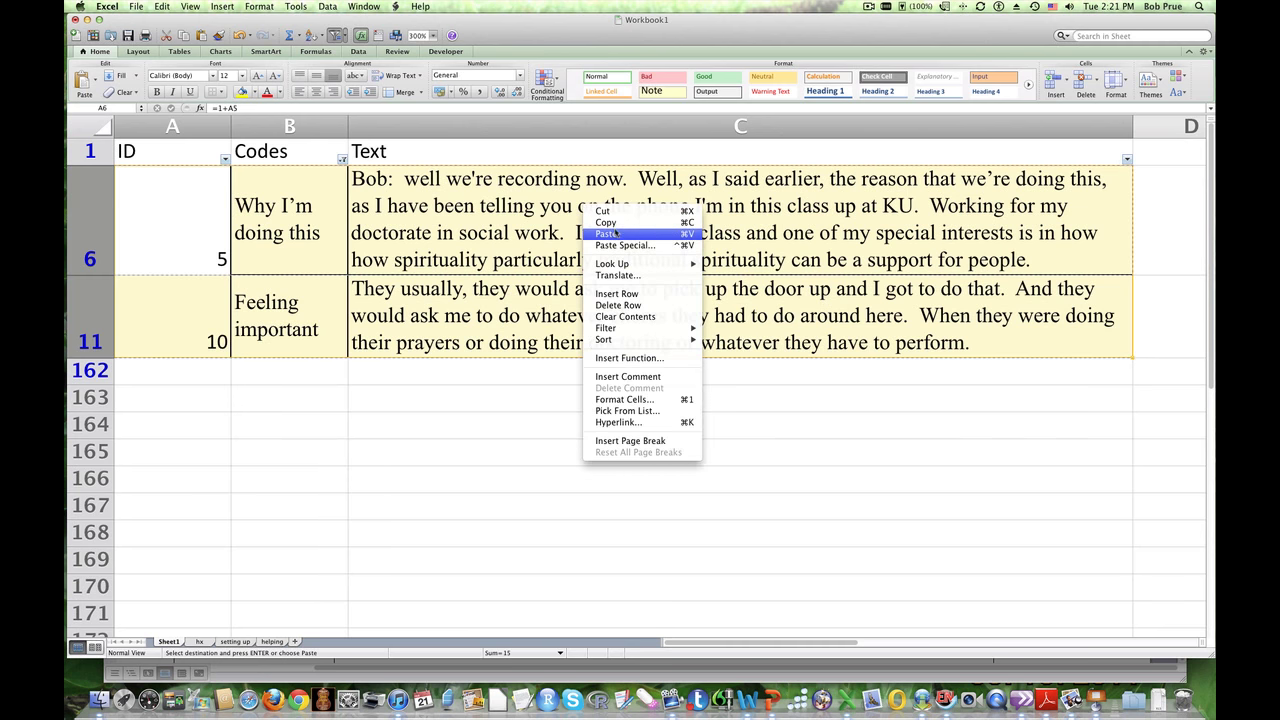
click(530, 395)
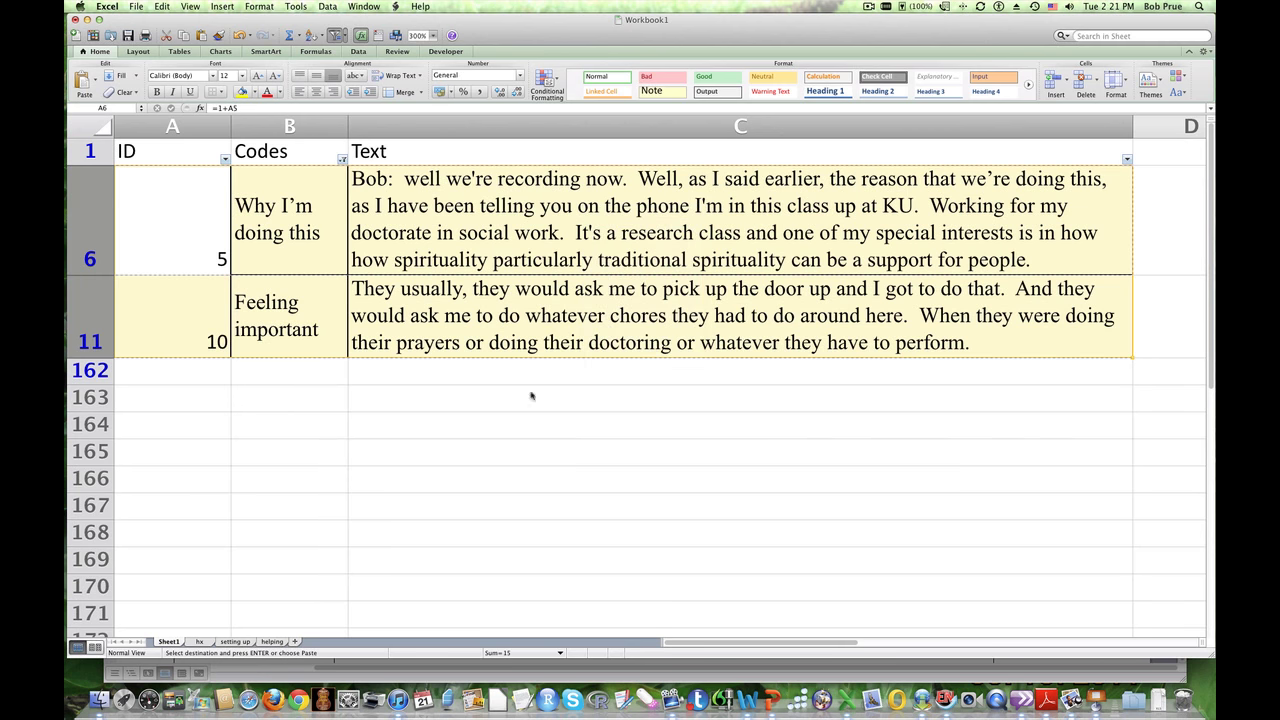
Step: Add a new worksheet named 'why I do this'
click(296, 642)
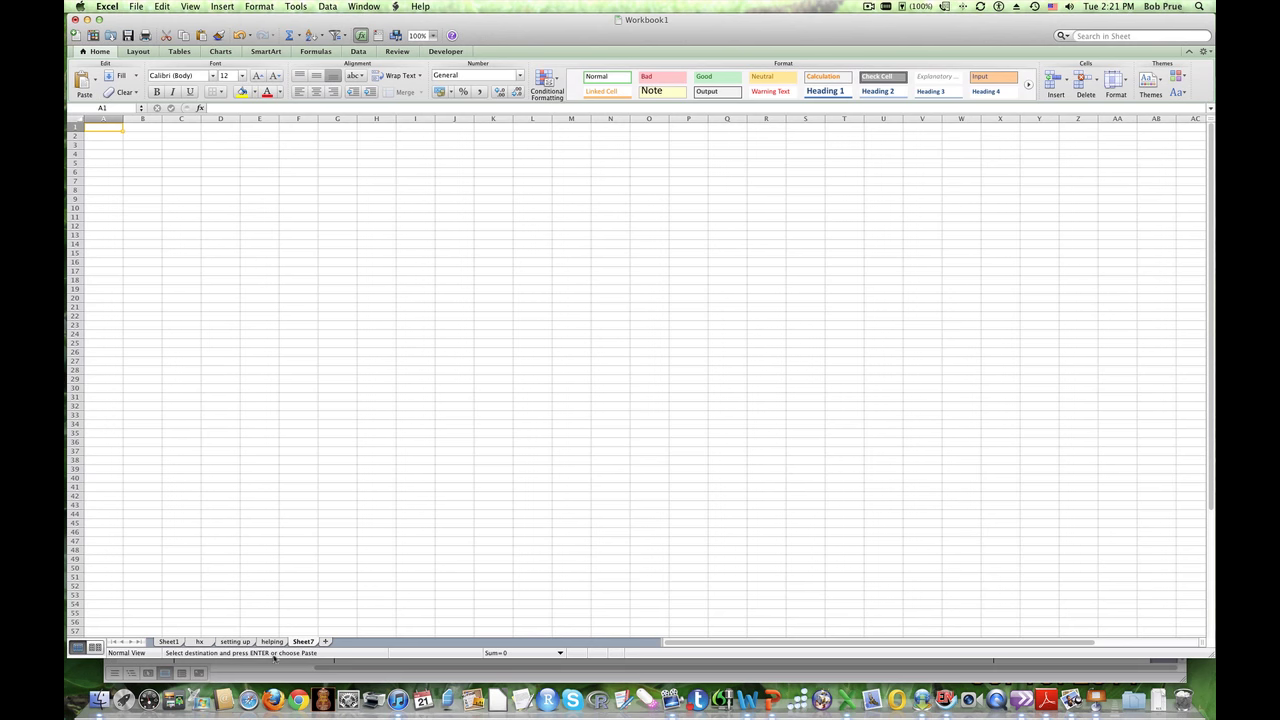
double_click(303, 642)
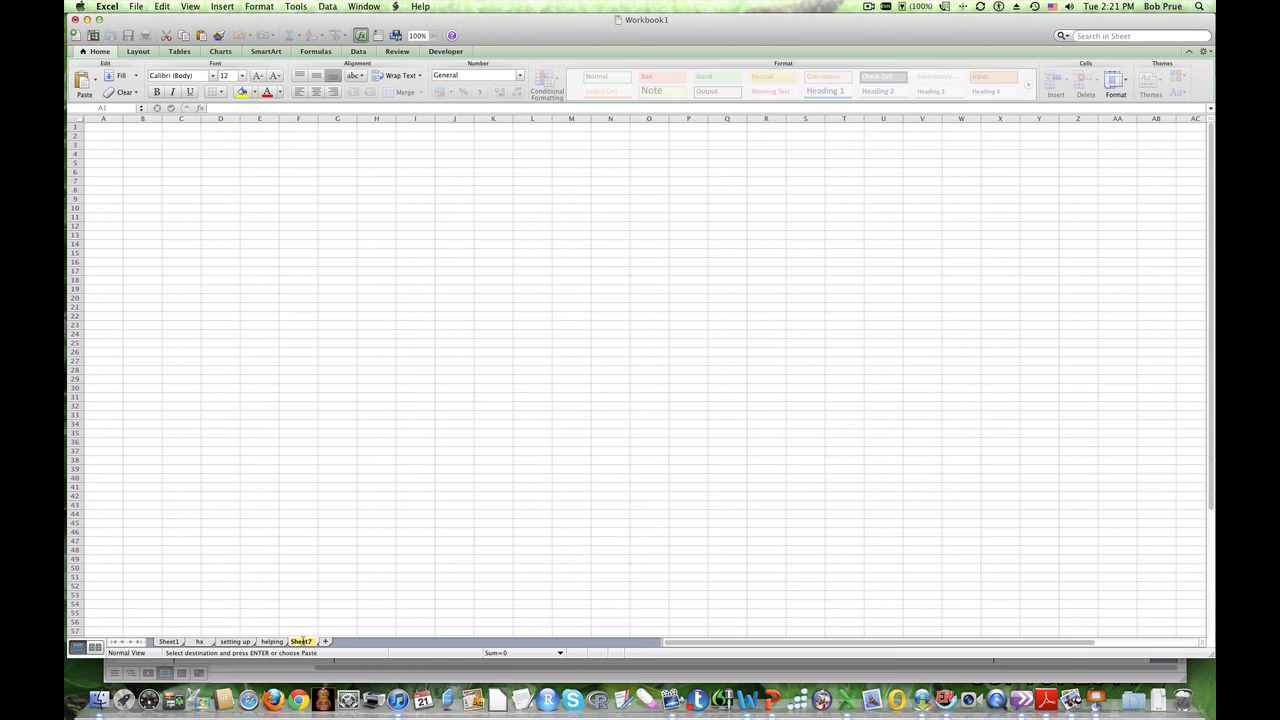
text(why I do this)
click(97, 131)
Step: Paste the copied rows at A1 and widen column C so the text fits
right_click(97, 131)
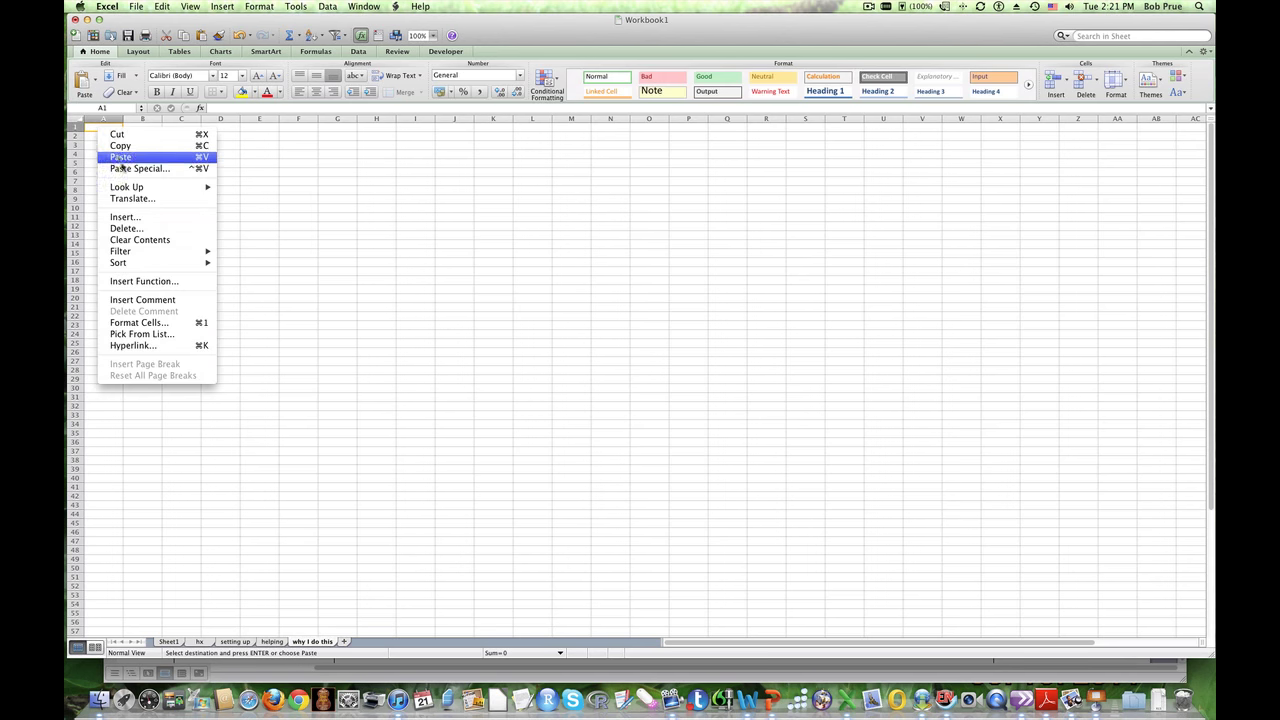
click(127, 158)
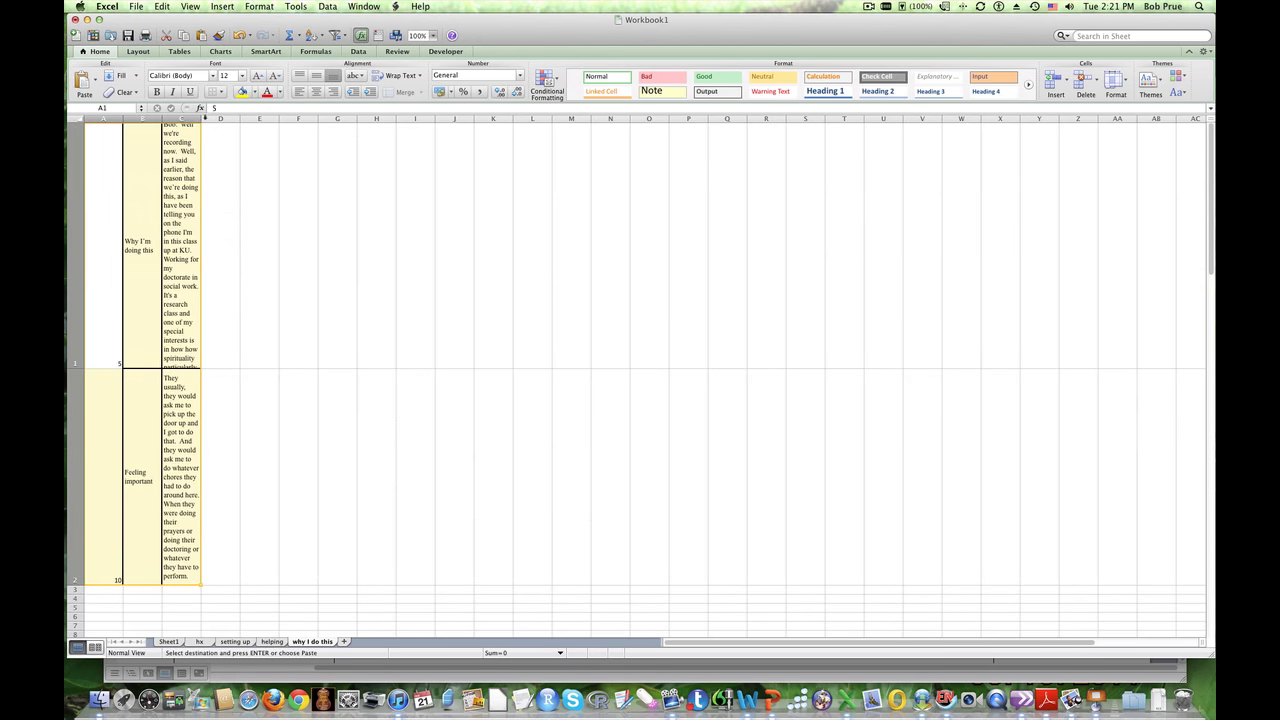
drag(200, 118, 209, 118)
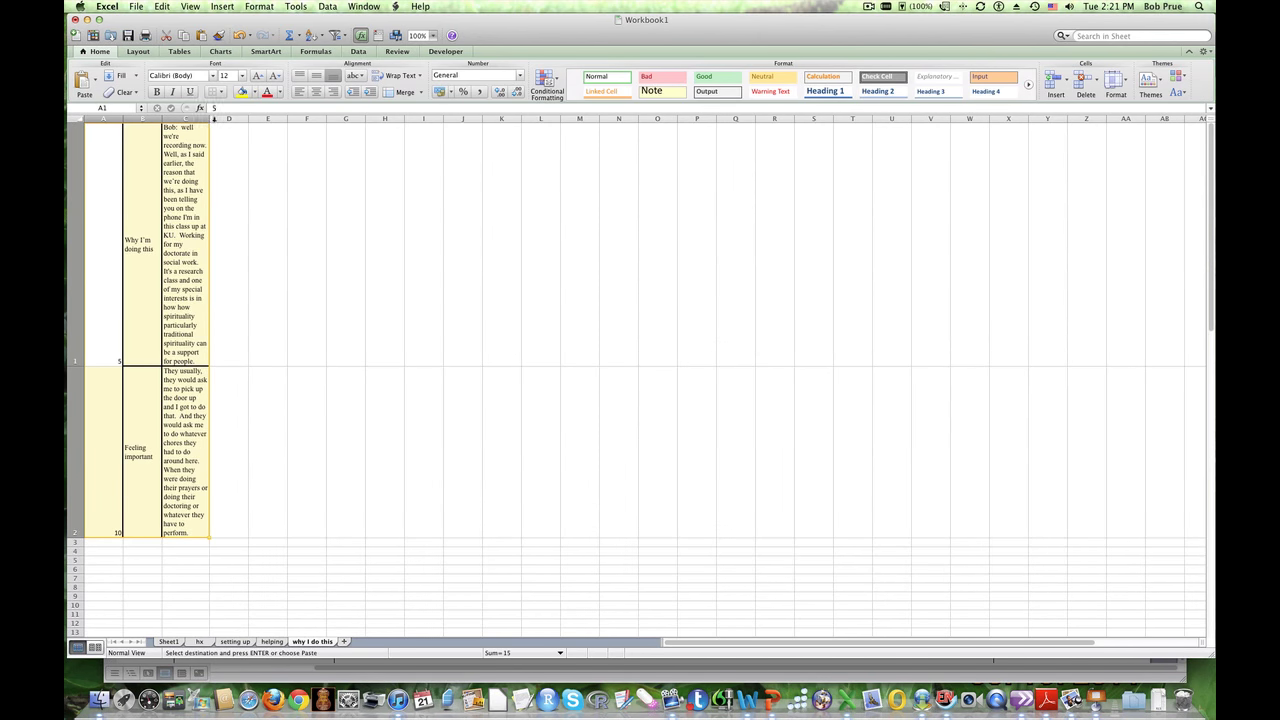
drag(210, 118, 540, 120)
drag(543, 177, 543, 177)
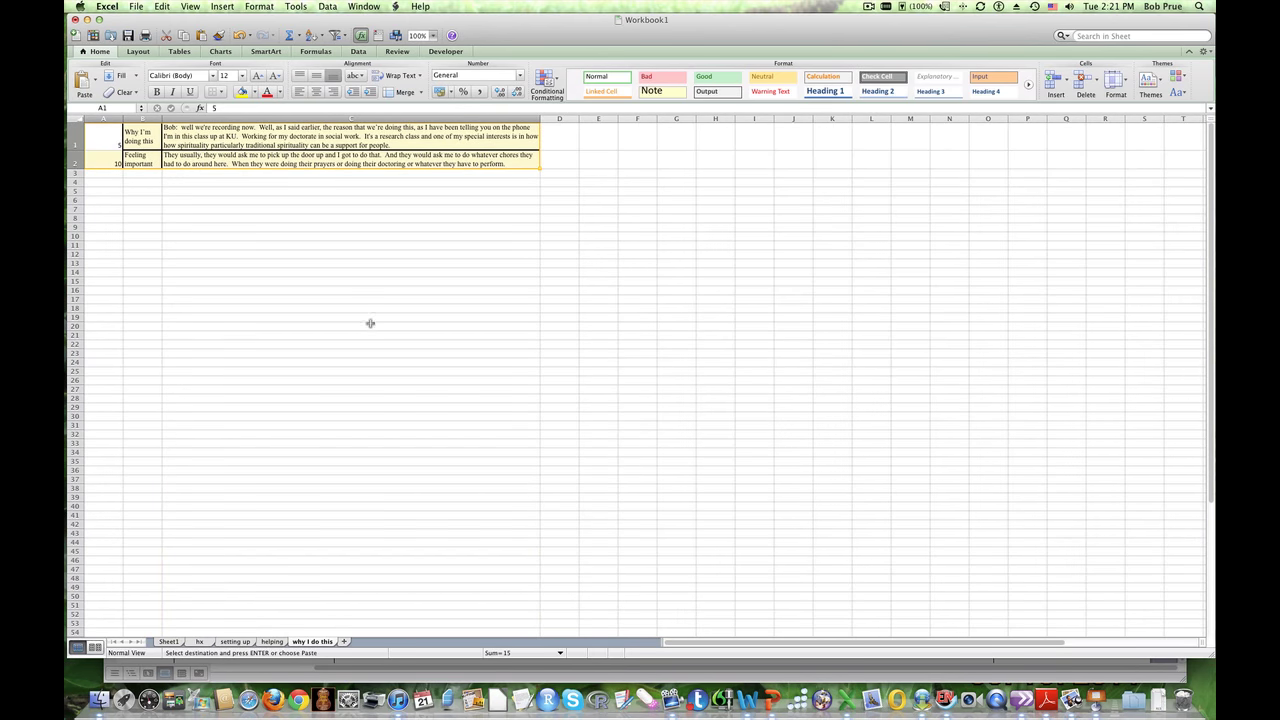
Step: Reset Sheet1's Codes filter to (Select All) so every code shows again
click(170, 642)
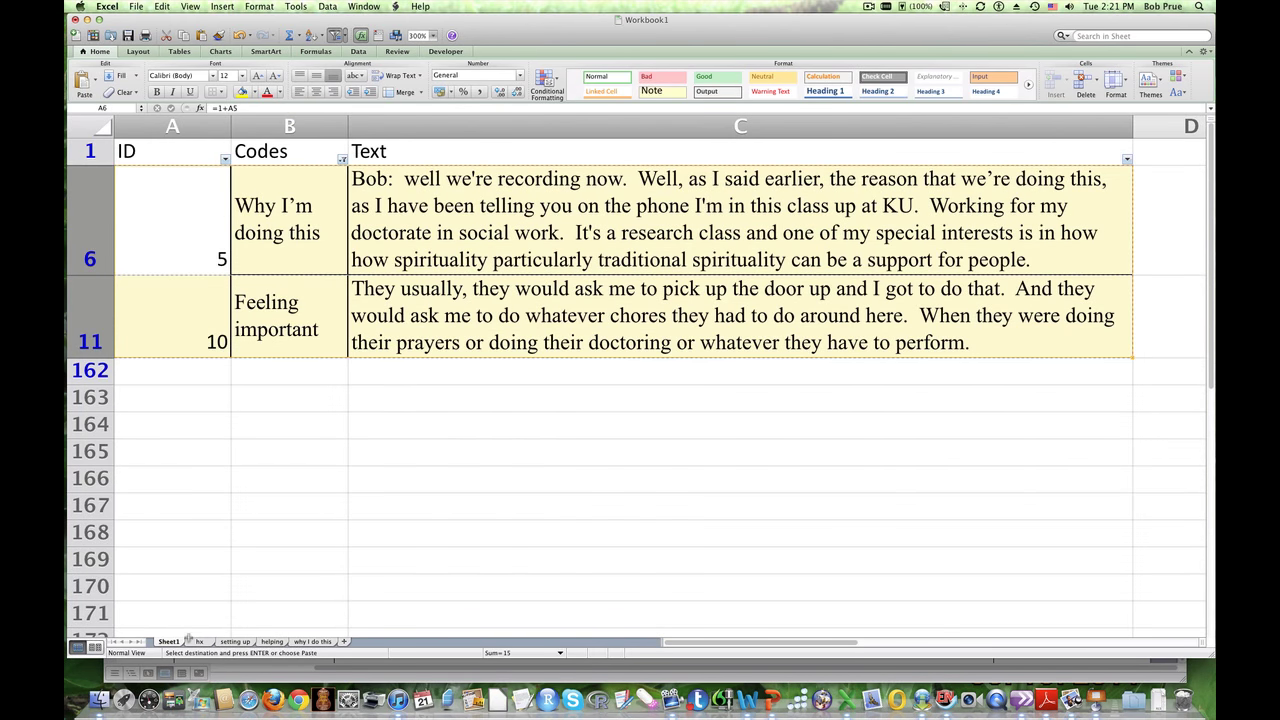
click(342, 159)
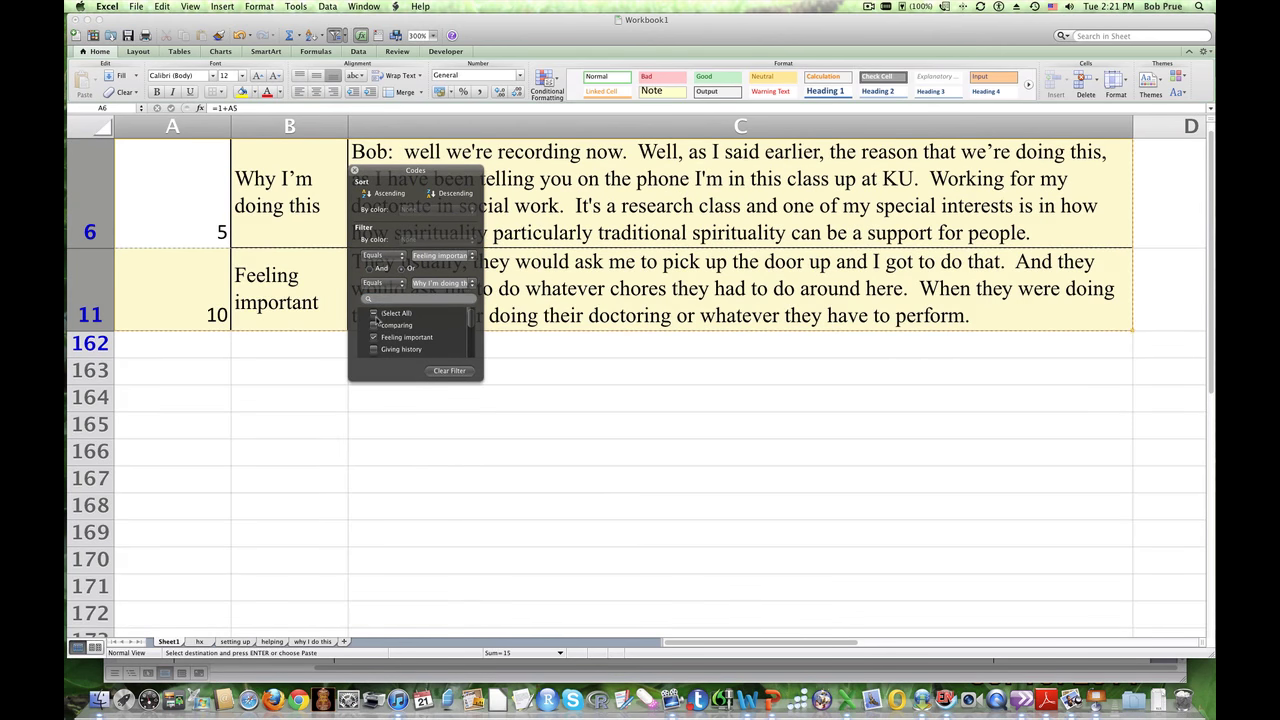
click(374, 313)
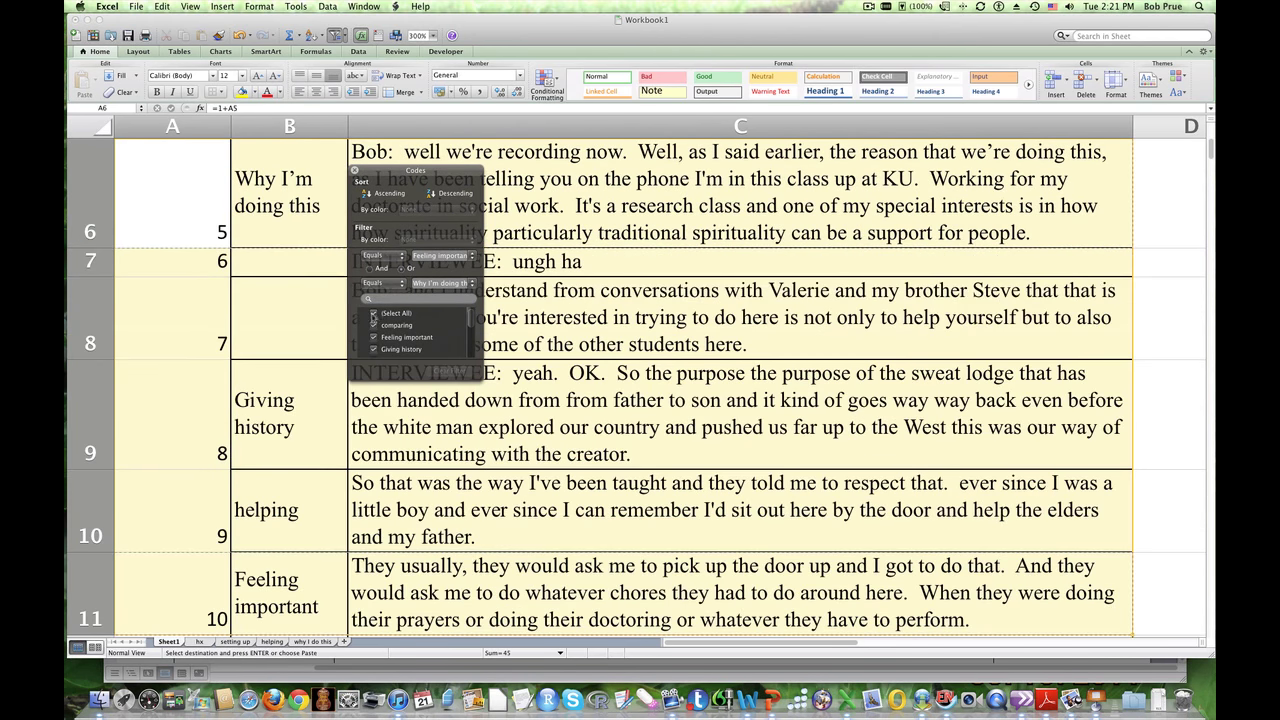
Step: Widen column C on the setting up sheet and review the helping and why I do this sheets
click(205, 643)
click(238, 643)
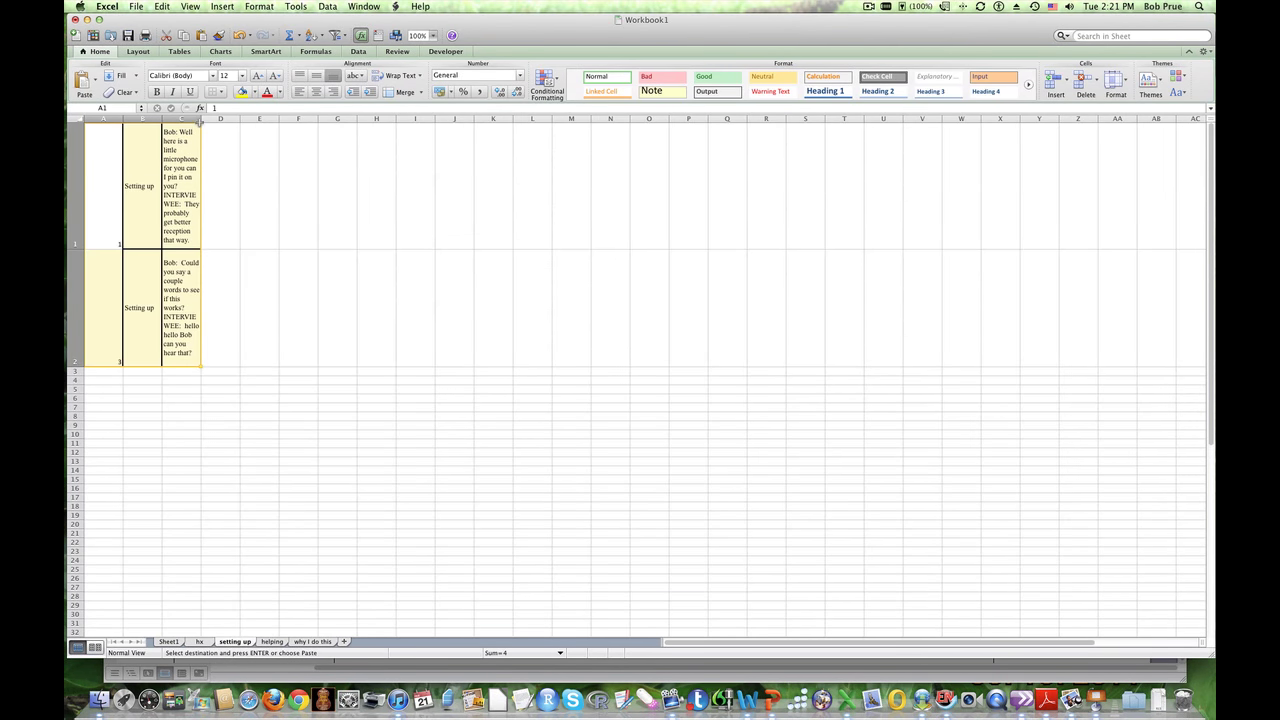
drag(201, 119, 448, 119)
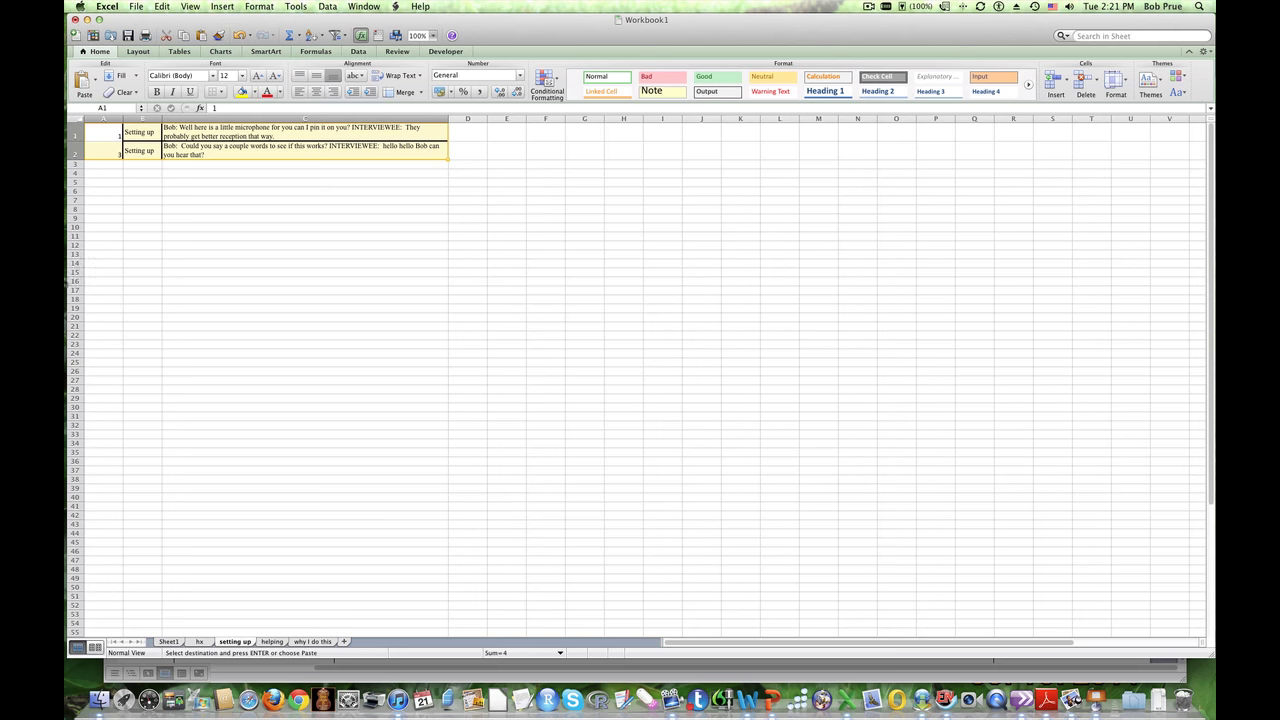
click(272, 642)
click(308, 642)
click(275, 642)
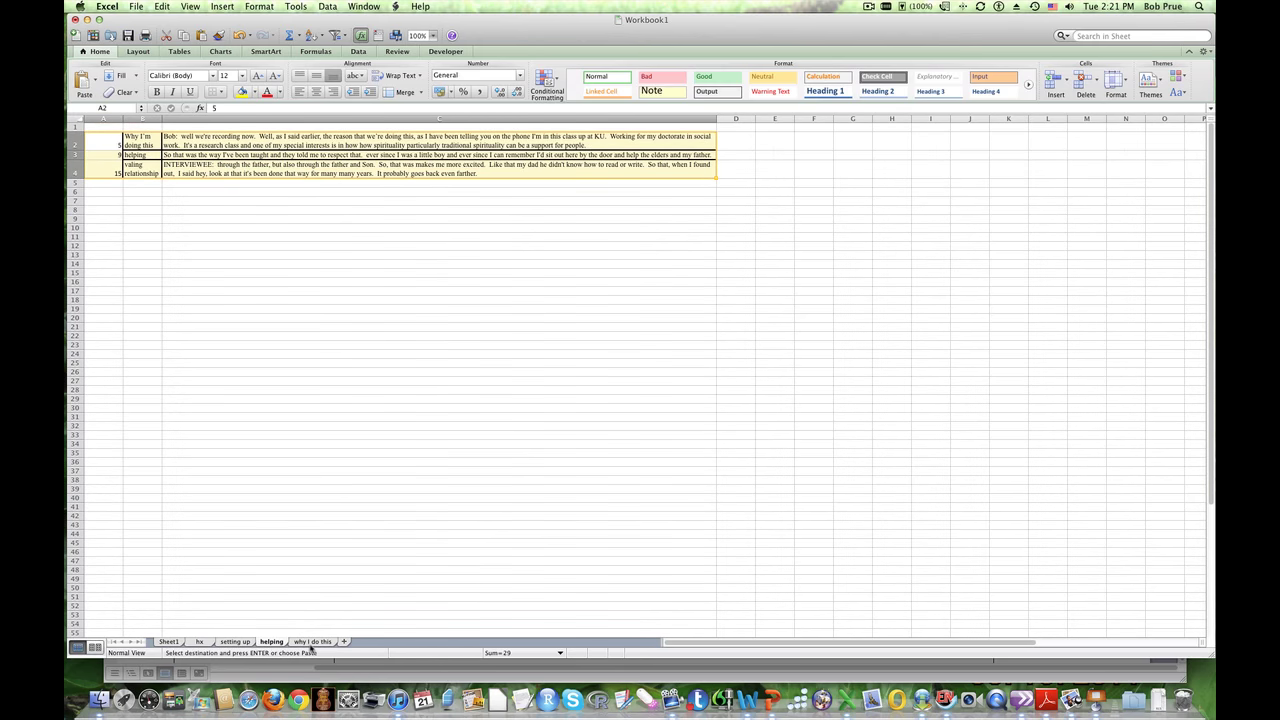
click(312, 642)
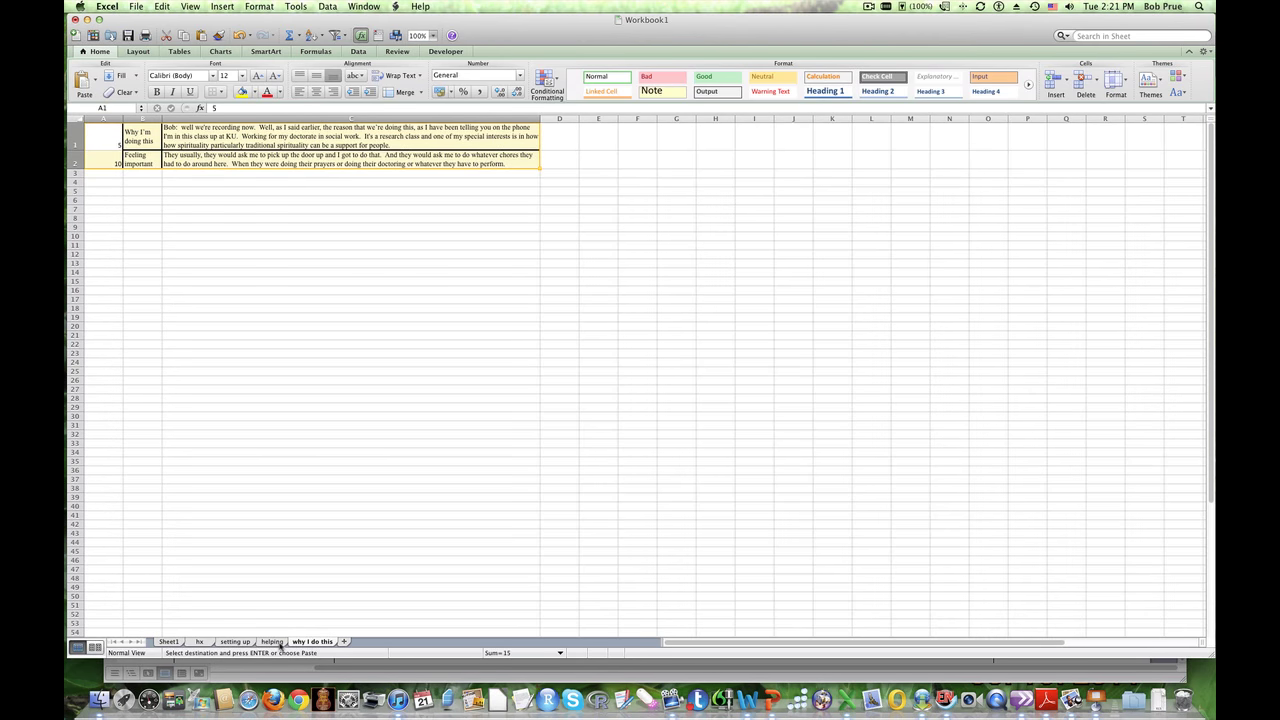